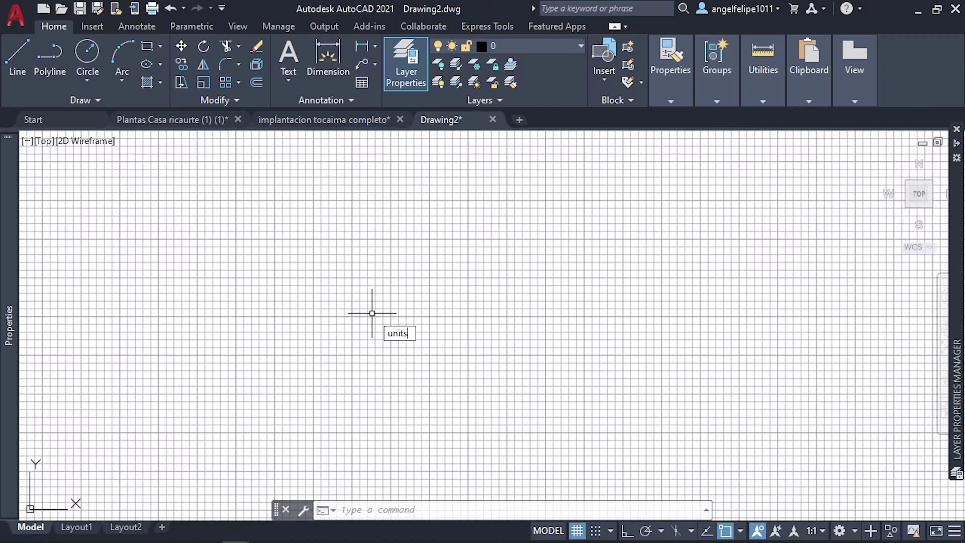
Set the drawing units to Meters with 0.00 length precision
key(Return)
click(418, 193)
click(427, 224)
click(416, 265)
click(432, 332)
click(382, 400)
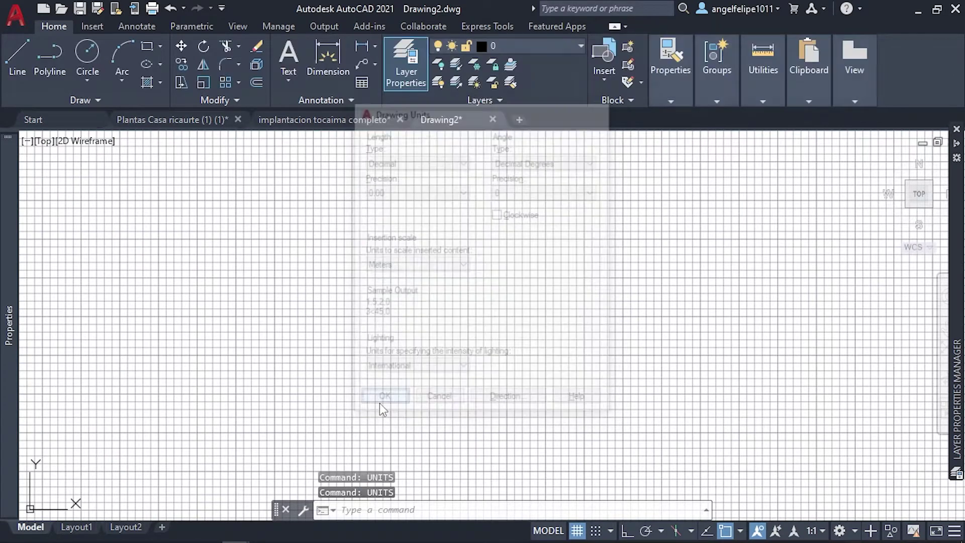
Copy the pool plan from Plantas Casa ricaurte and paste it into Drawing2
click(171, 119)
click(523, 416)
click(267, 159)
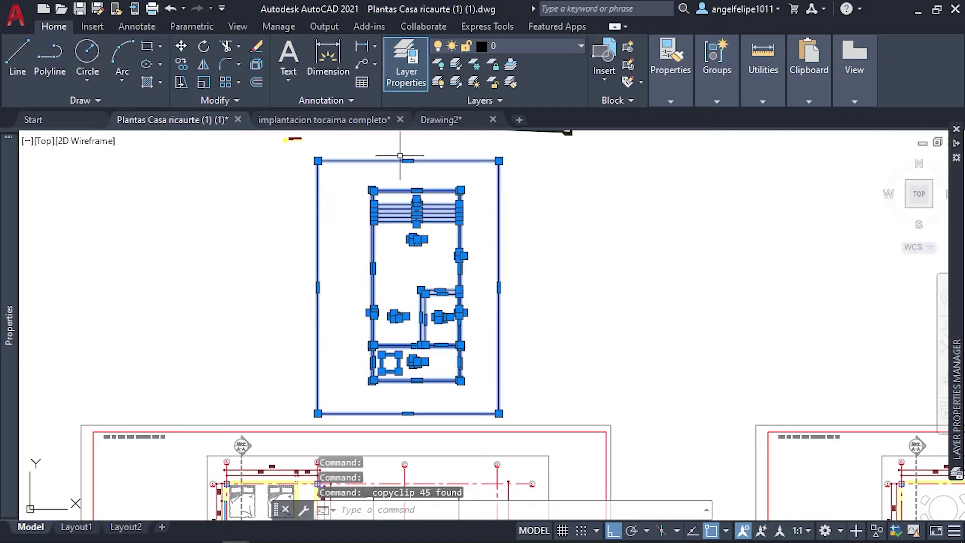
click(440, 120)
scroll(388, 215, down, 2)
scroll(266, 366, up, 5)
key(ctrl+v)
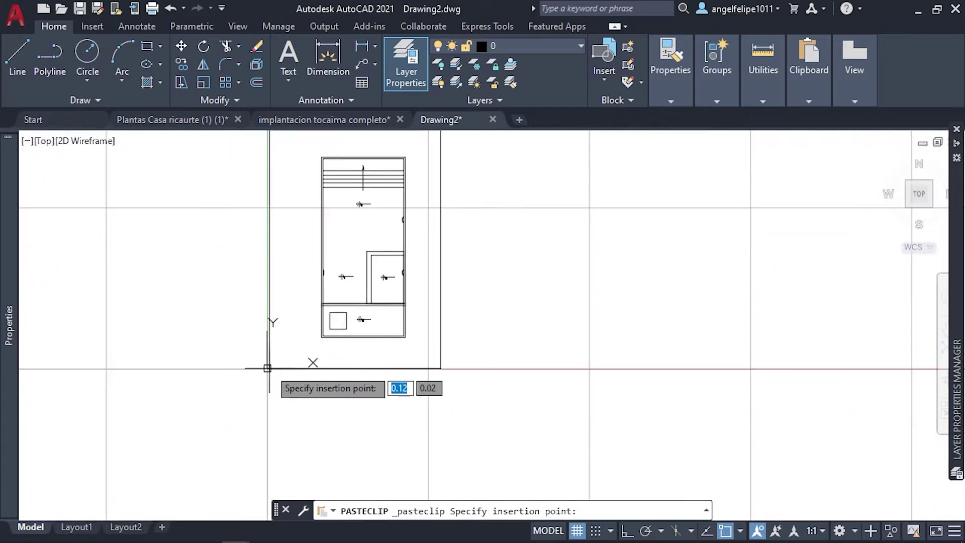
click(267, 368)
click(131, 466)
Save the new drawing as 'piscina 2d'
scroll(424, 253, up, 5)
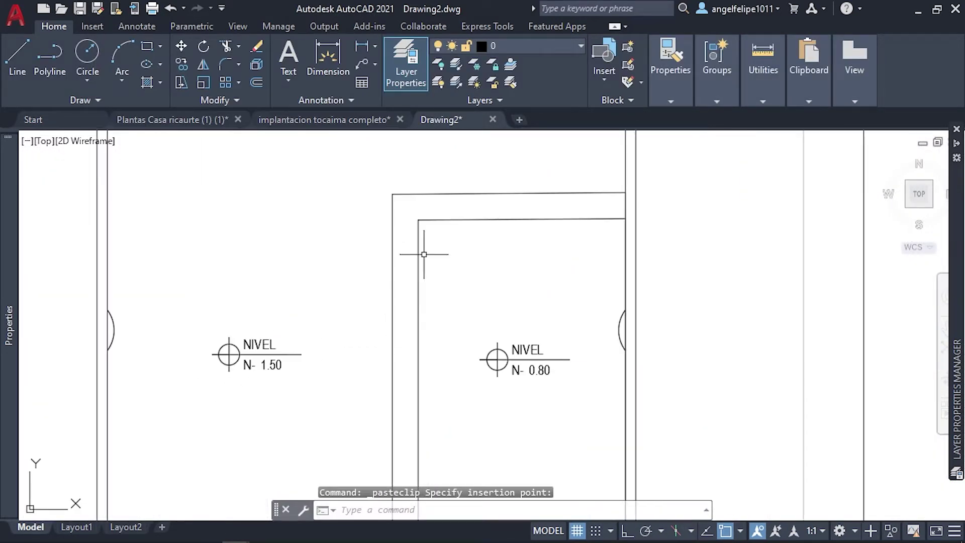
scroll(424, 254, down, 5)
key(ctrl+s)
text(piscina 2d)
key(Return)
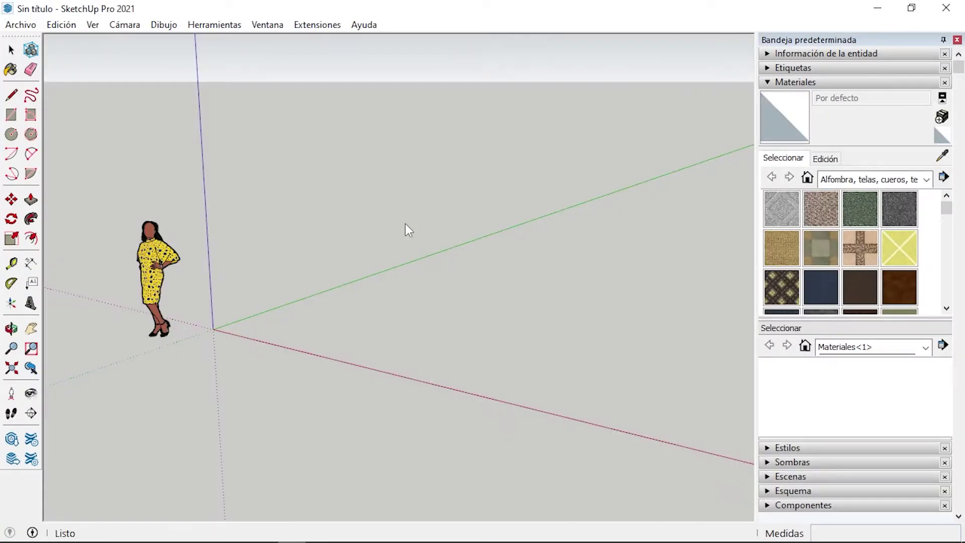
Import piscina 2d.dwg from the Casa Ricaurte folder into the empty SketchUp model
click(644, 357)
key(alt+a)
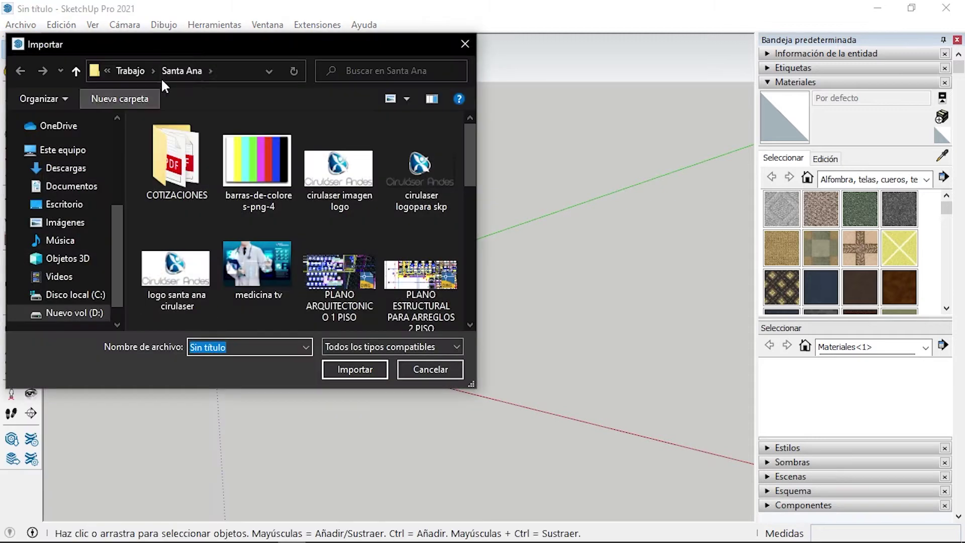
click(161, 73)
double_click(230, 172)
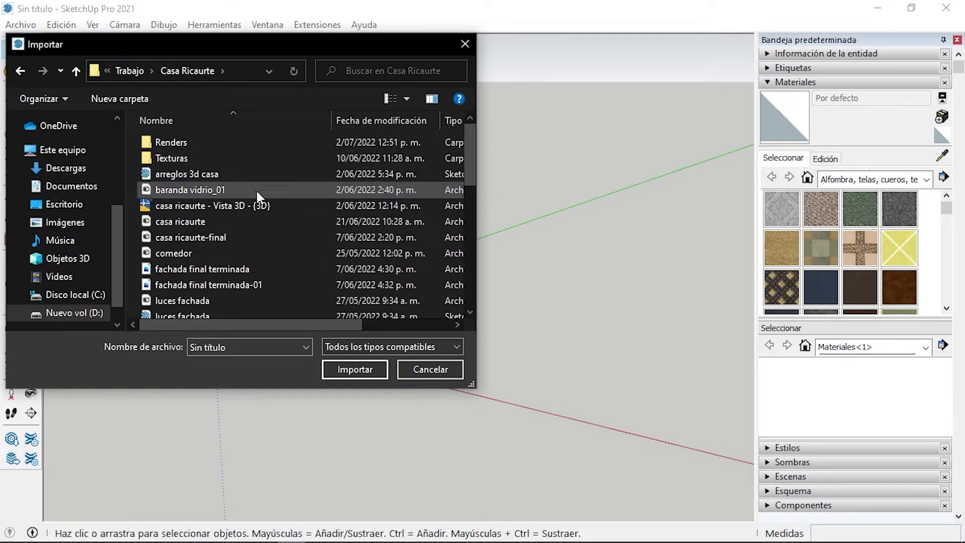
scroll(256, 189, down, 3)
scroll(259, 194, down, 1)
click(259, 168)
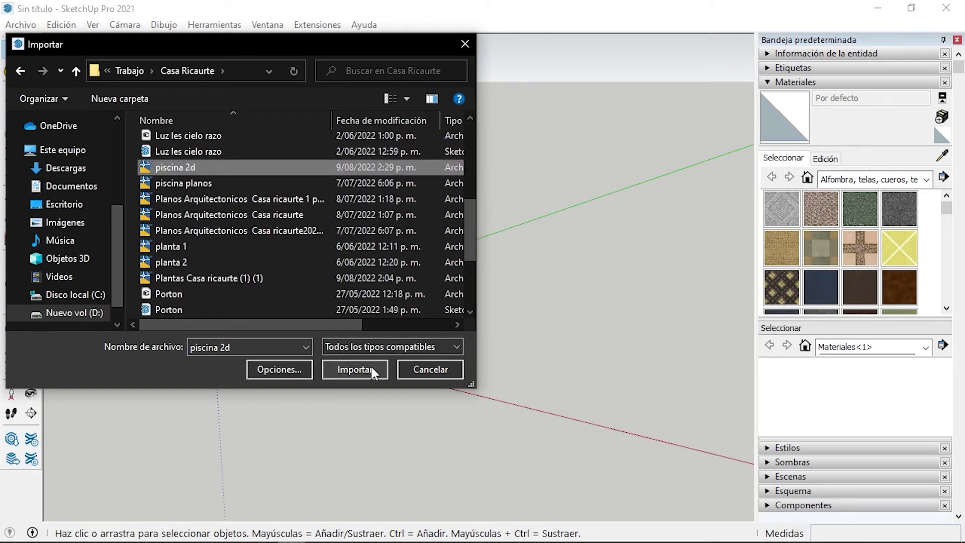
click(370, 364)
click(557, 395)
Draw a rectangular floor face over the plan's outer border and lock the imported plan
middle_drag(426, 302, 582, 224)
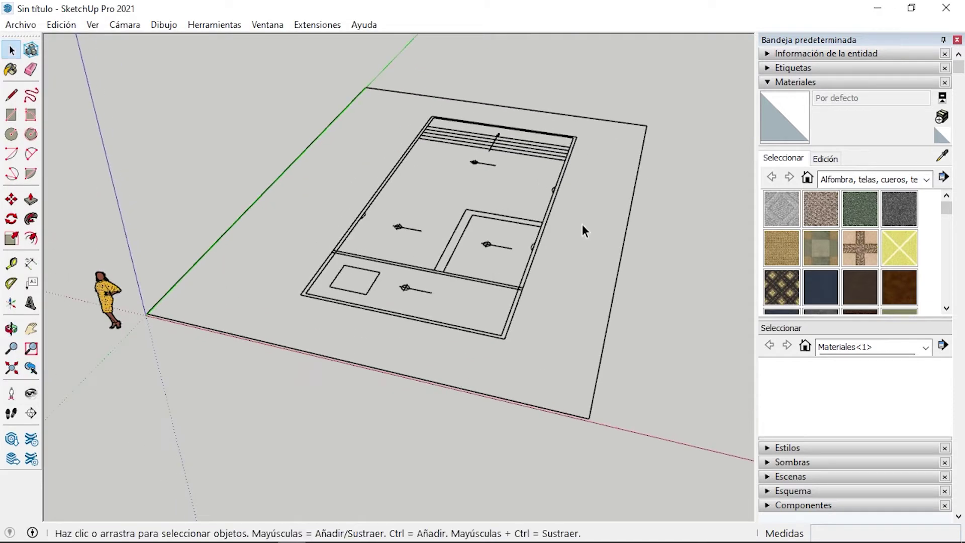
scroll(362, 226, down, 2)
key(r)
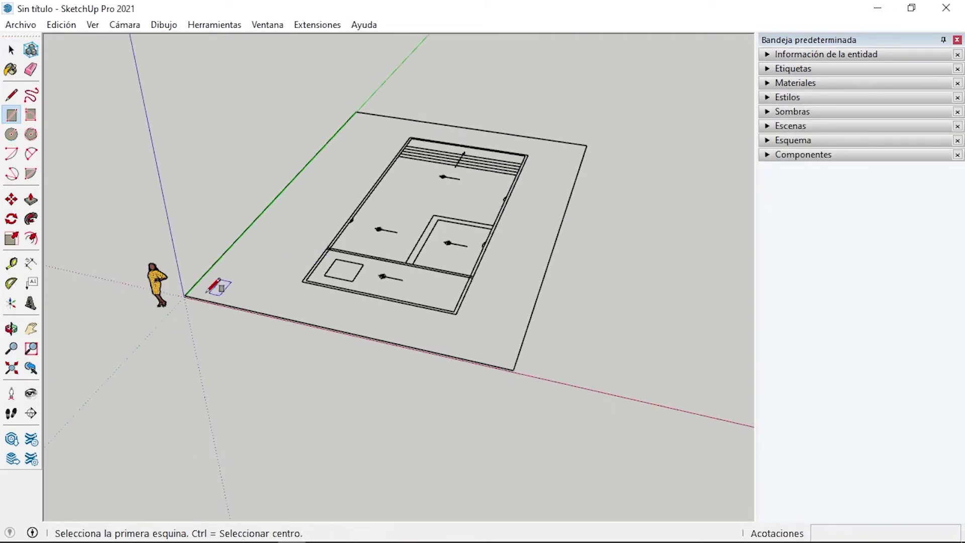
scroll(208, 291, up, 5)
scroll(83, 365, down, 5)
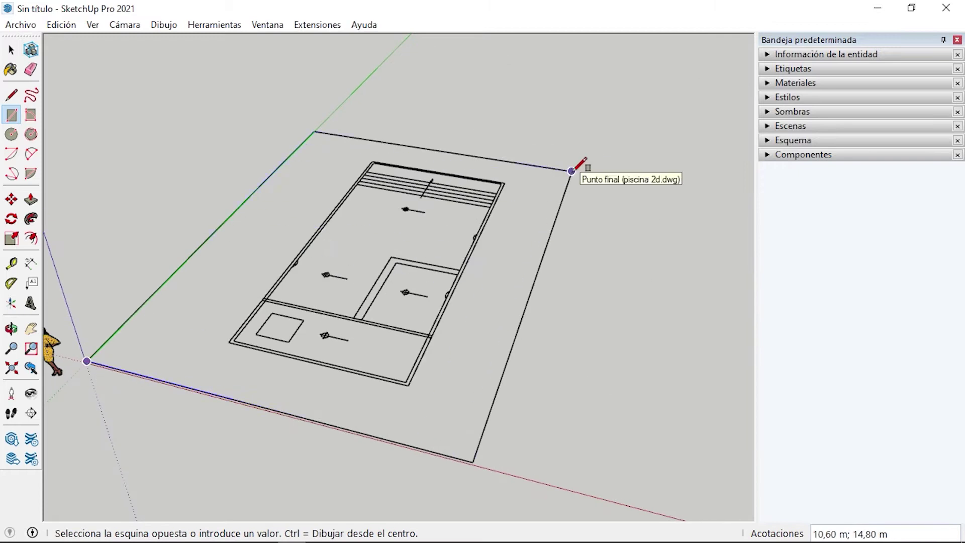
click(572, 171)
key(space)
click(496, 198)
click(770, 54)
click(879, 150)
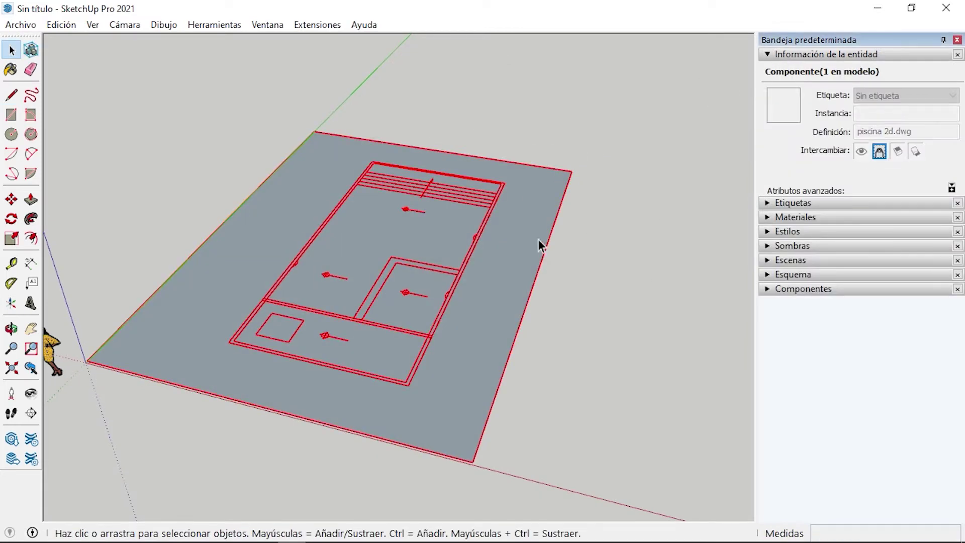
Group the floor face together with its edges
right_click(528, 223)
click(507, 245)
double_click(505, 241)
right_click(505, 241)
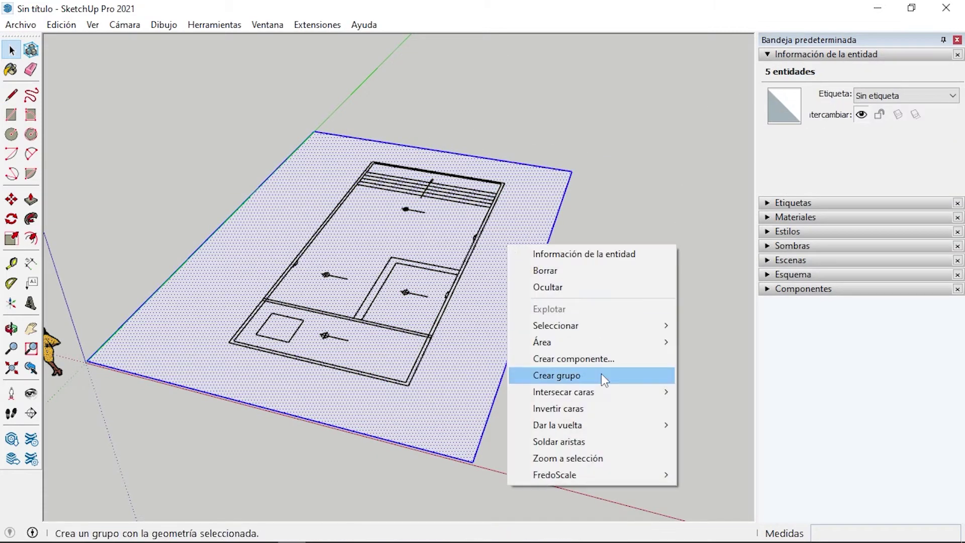
click(601, 376)
Rename the group to piso-anden in the Outliner and enter it for editing
click(799, 288)
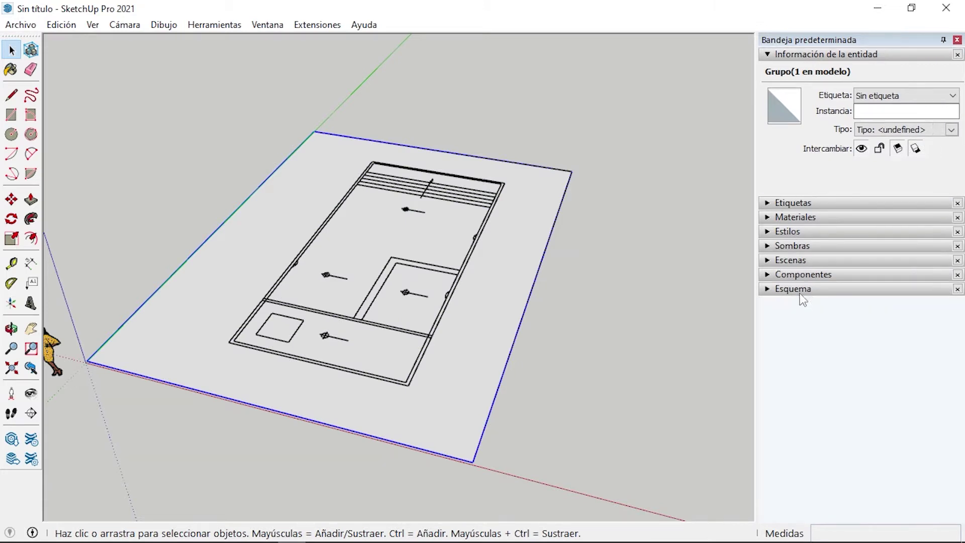
click(801, 290)
right_click(834, 365)
click(831, 409)
text(piso)
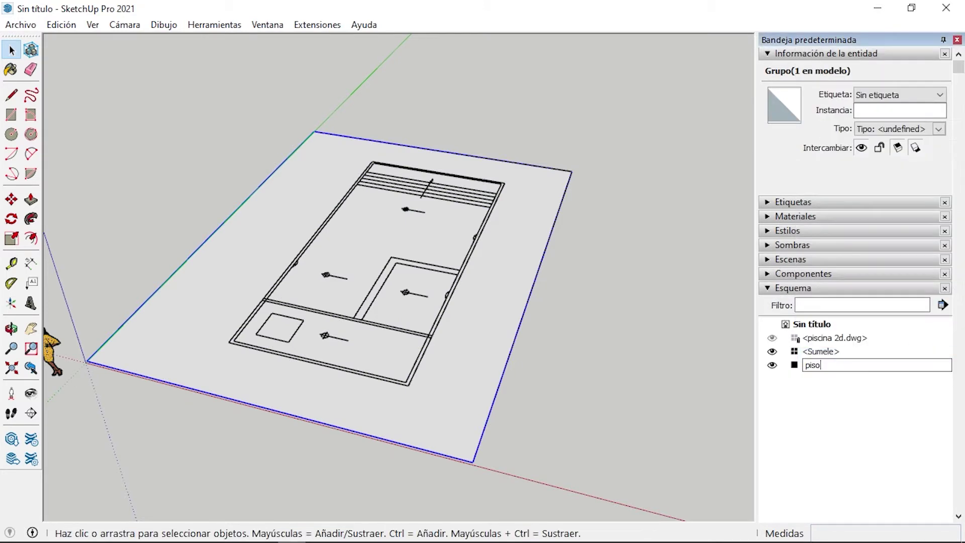
text(-anden)
key(Return)
double_click(484, 325)
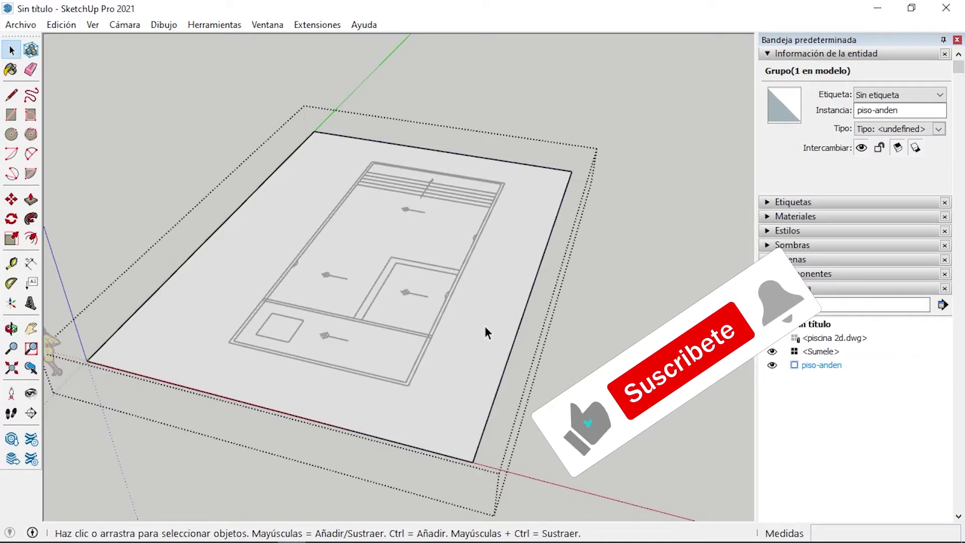
key(p)
scroll(230, 342, up, 3)
Trace a rectangle on the pool outline and draw a dividing line across it
click(189, 367)
scroll(174, 416, down, 2)
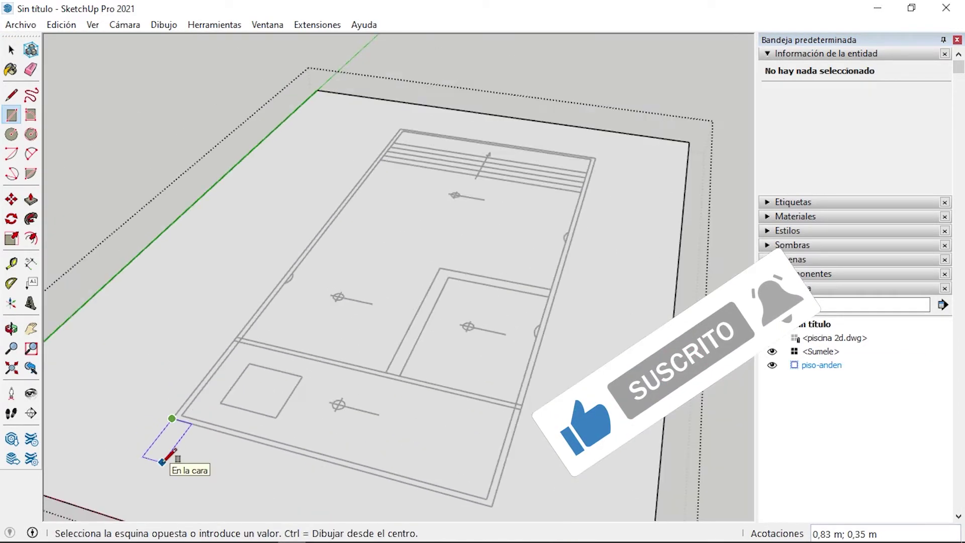
click(591, 159)
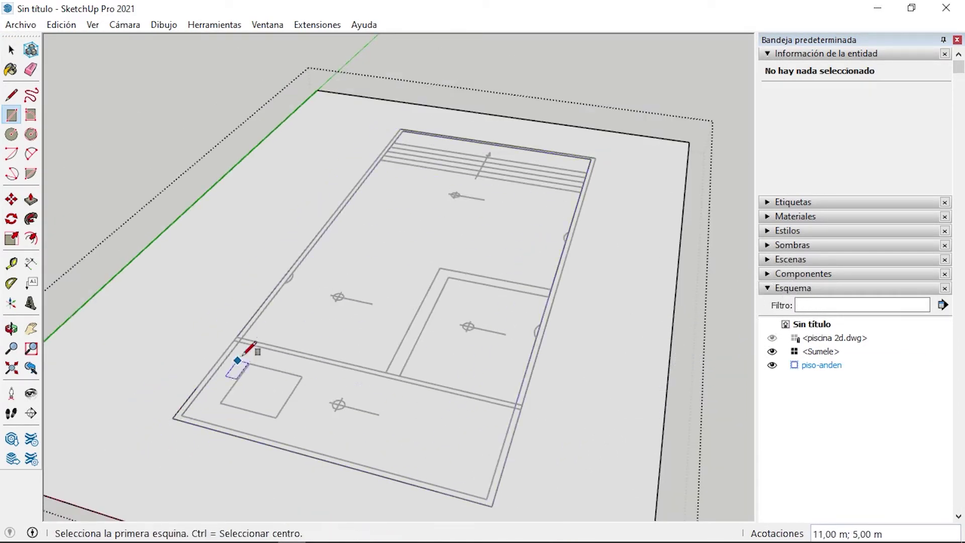
click(241, 338)
click(569, 424)
Push/Pull the surrounding deck face up 0,15 m
key(space)
click(508, 276)
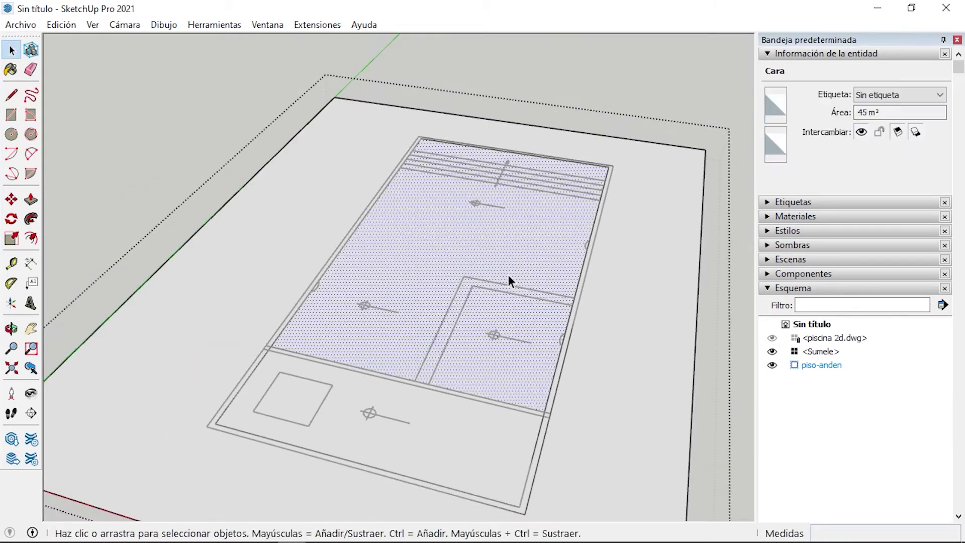
scroll(316, 201, down, 2)
click(315, 201)
key(p)
drag(316, 201, 269, 231)
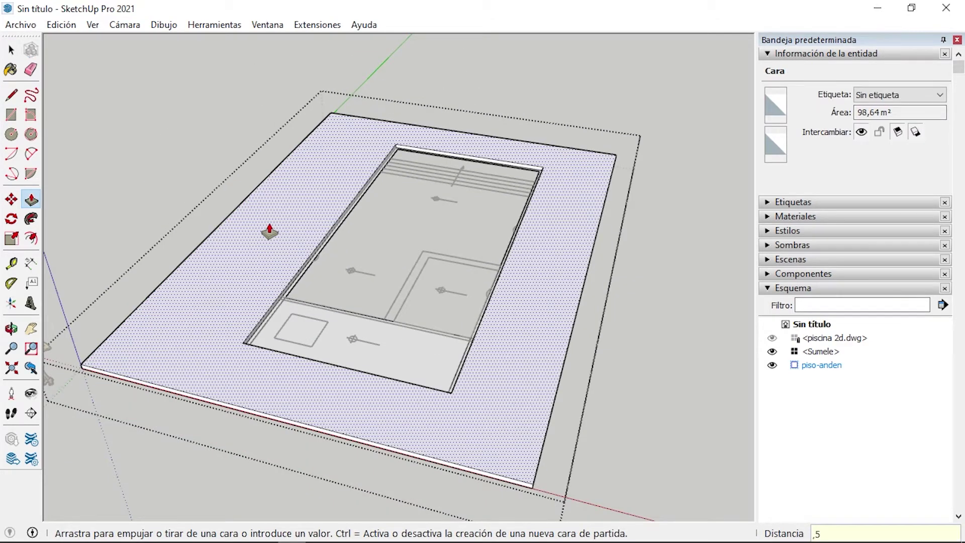
text(0,15)
key(Return)
middle_drag(302, 349, 255, 329)
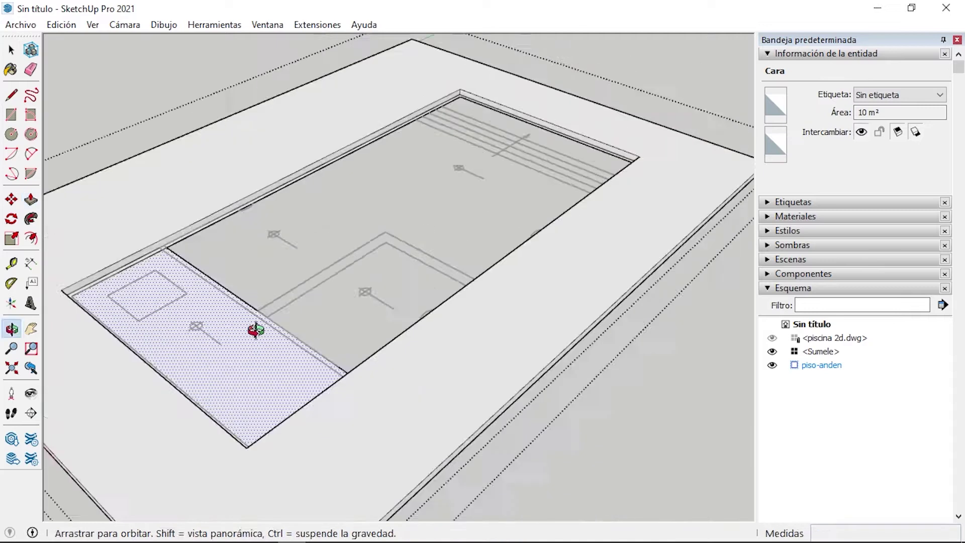
scroll(152, 256, up, 2)
key(r)
scroll(209, 221, up, 3)
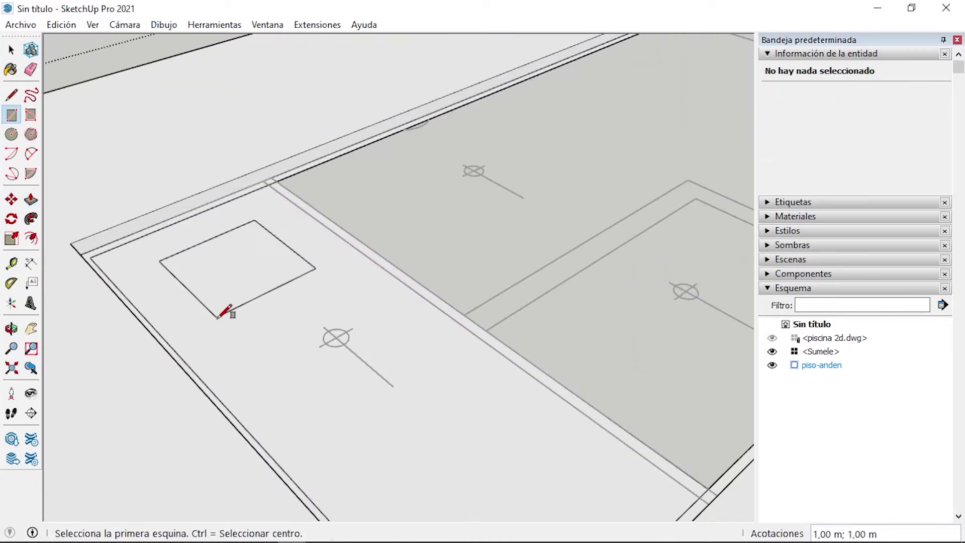
Draw edge lines along the border strip at the pool corner
key(l)
scroll(285, 201, up, 3)
mouse_move(250, 217)
middle_down()
mouse_move(530, 366)
mouse_move(564, 341)
middle_up()
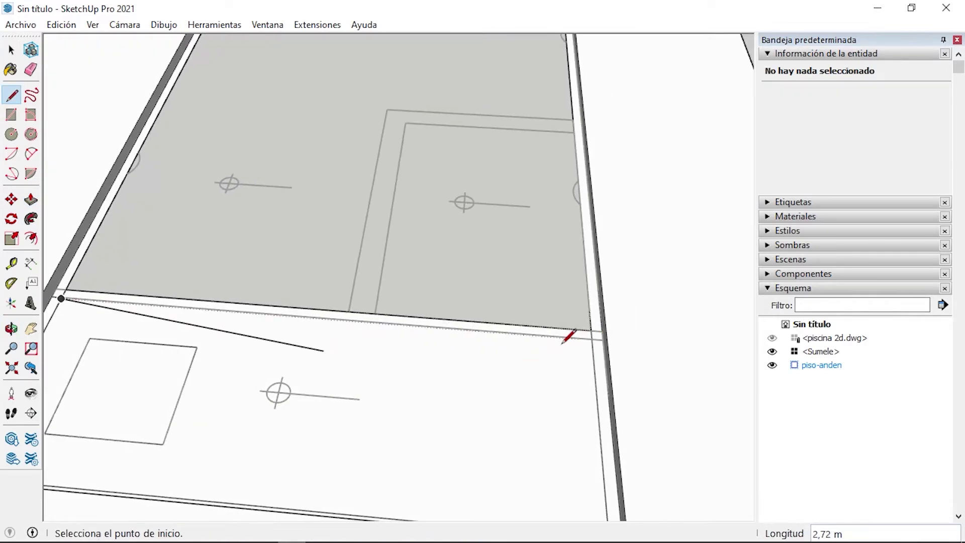
click(607, 341)
key(r)
scroll(609, 334, up, 2)
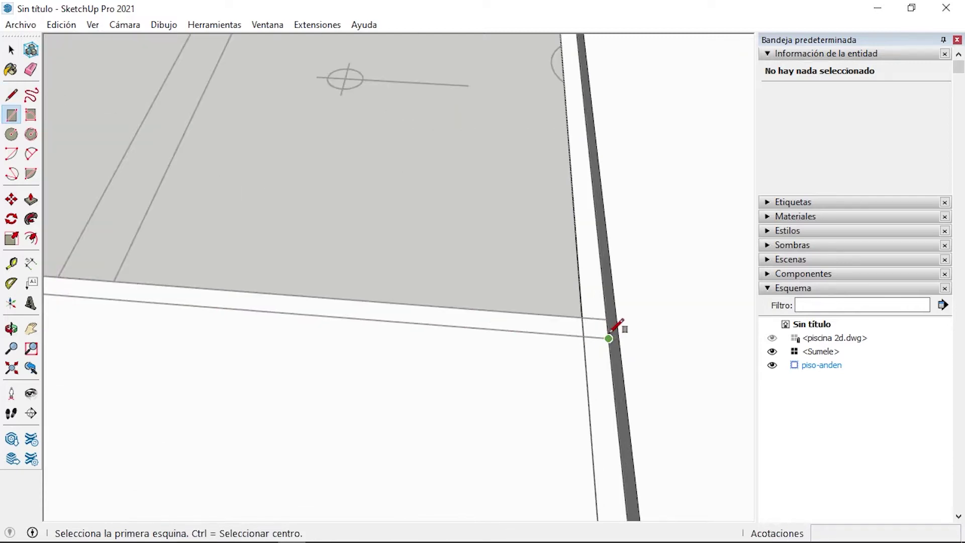
click(608, 339)
scroll(608, 339, down, 3)
scroll(319, 340, up, 4)
Erase the extra strip edges and raise the border strip face
key(e)
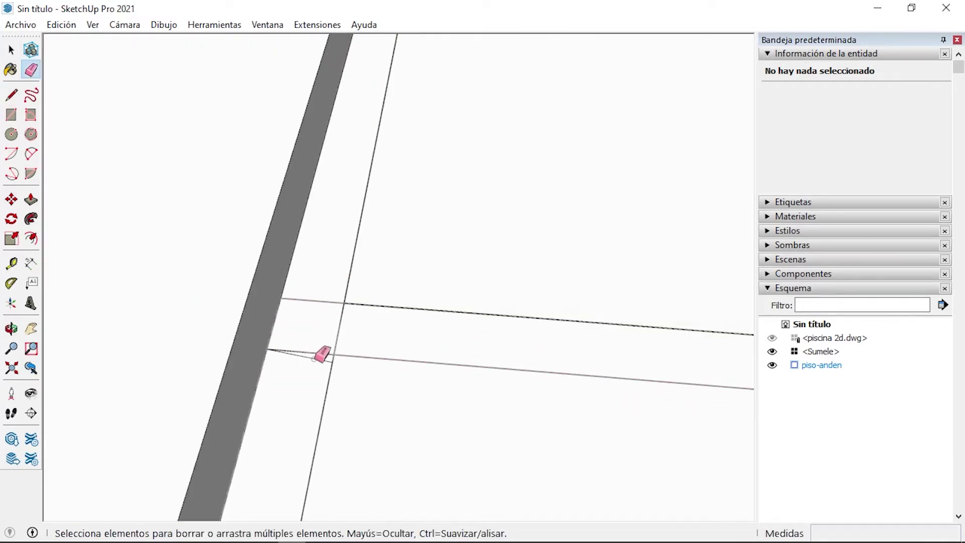
key(space)
key(l)
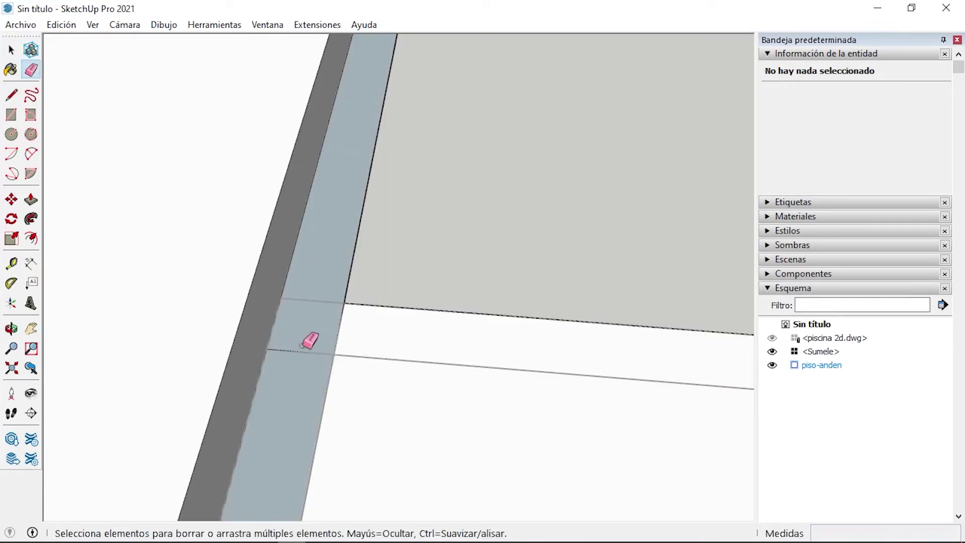
click(319, 291)
key(p)
click(267, 323)
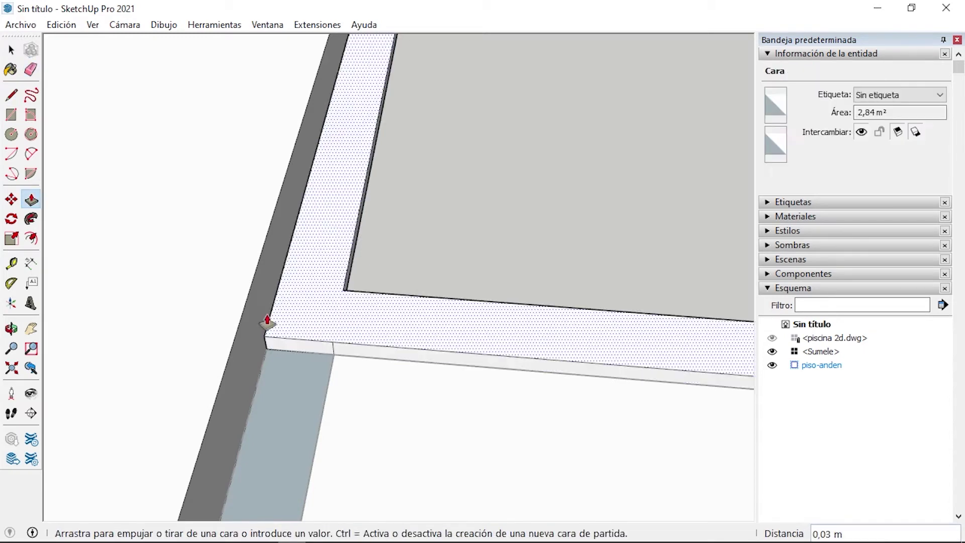
scroll(236, 302, down, 2)
click(234, 307)
Reverse the orientation of the selected strip face
key(space)
right_click(241, 330)
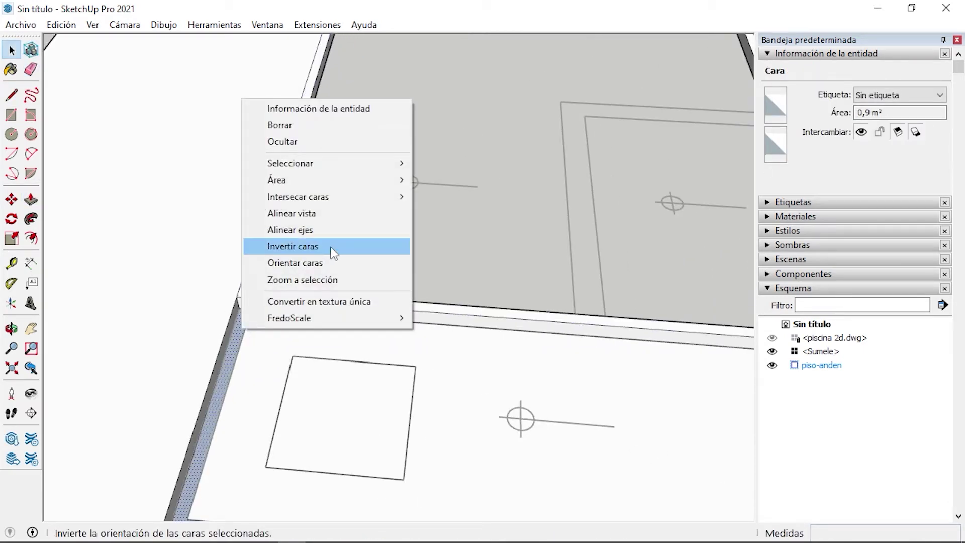
click(257, 247)
scroll(257, 247, down, 3)
key(p)
scroll(288, 332, up, 3)
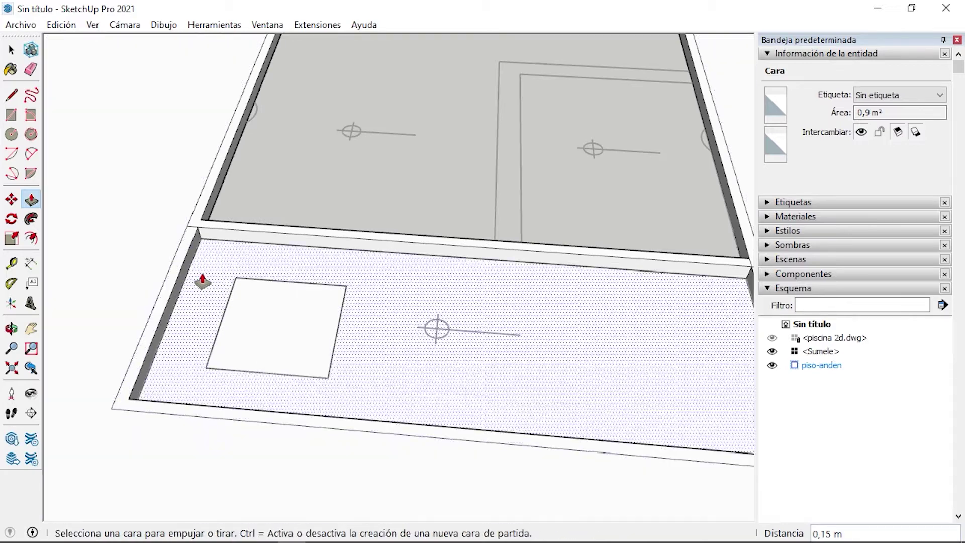
Push the small square face beside the pool inward
click(224, 321)
middle_drag(195, 338, 255, 308)
scroll(624, 243, down, 3)
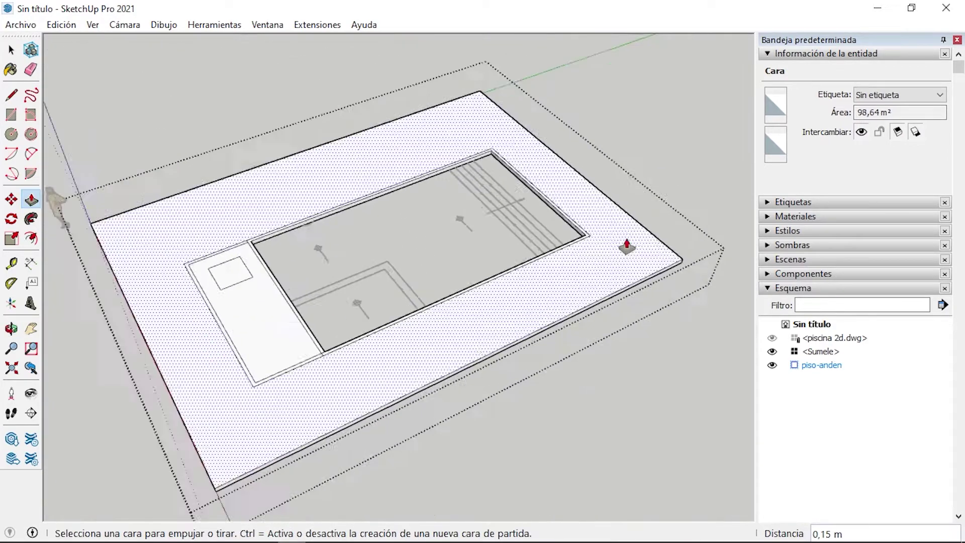
scroll(625, 243, up, 4)
Choose the Baldosa tile collection in Materials, then begin a rectangle at the basin corner
key(b)
click(923, 263)
click(914, 308)
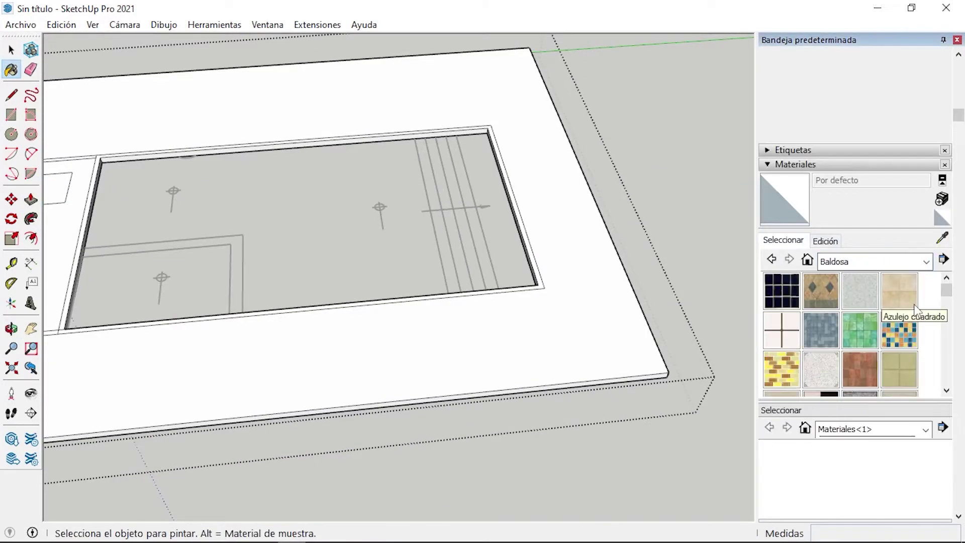
key(space)
scroll(487, 151, down, 2)
scroll(468, 354, down, 2)
mouse_move(468, 354)
middle_down()
mouse_move(540, 237)
mouse_move(674, 213)
mouse_move(552, 315)
middle_up()
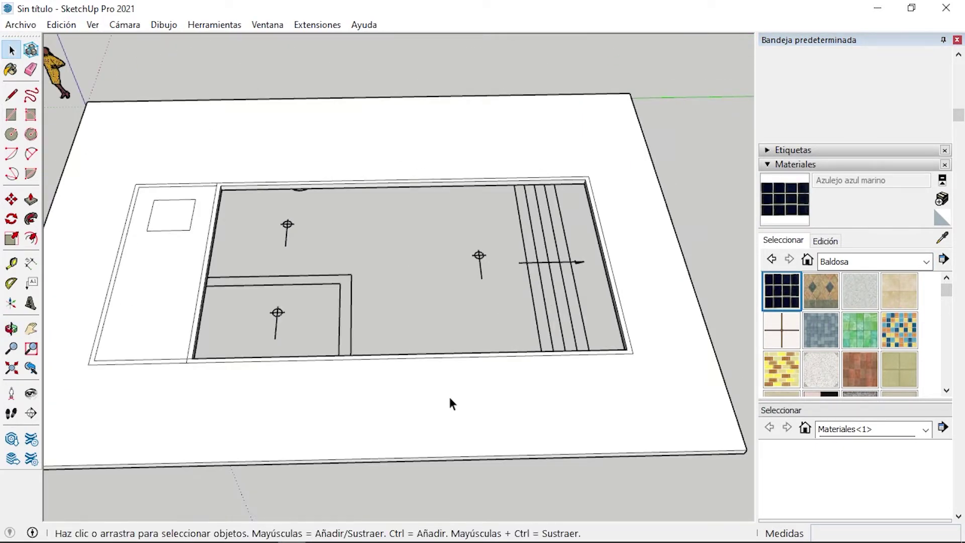
key(r)
scroll(255, 166, up, 5)
click(228, 157)
Finish the rectangle covering the pool basin
middle_drag(228, 157, 614, 110)
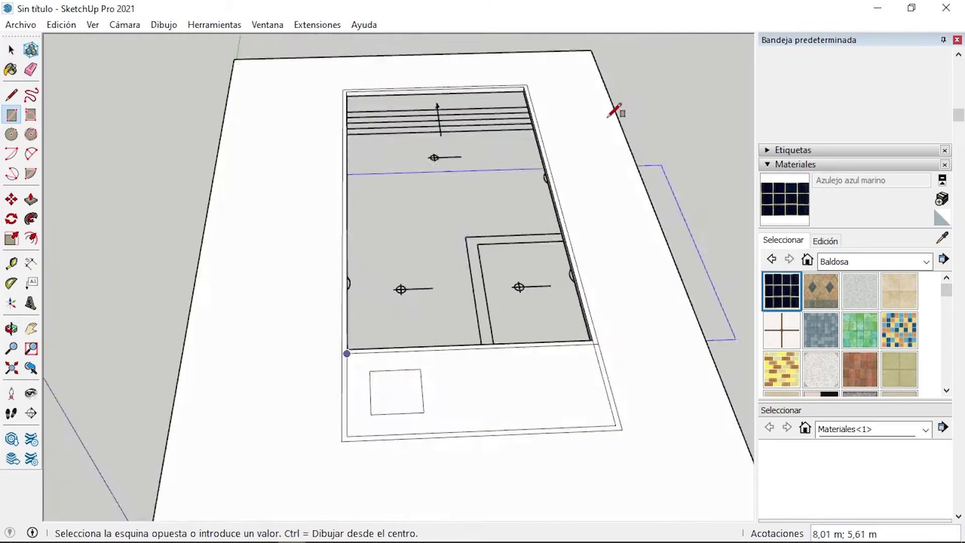
scroll(614, 110, up, 3)
click(567, 151)
scroll(422, 166, down, 2)
right_click(417, 174)
click(502, 304)
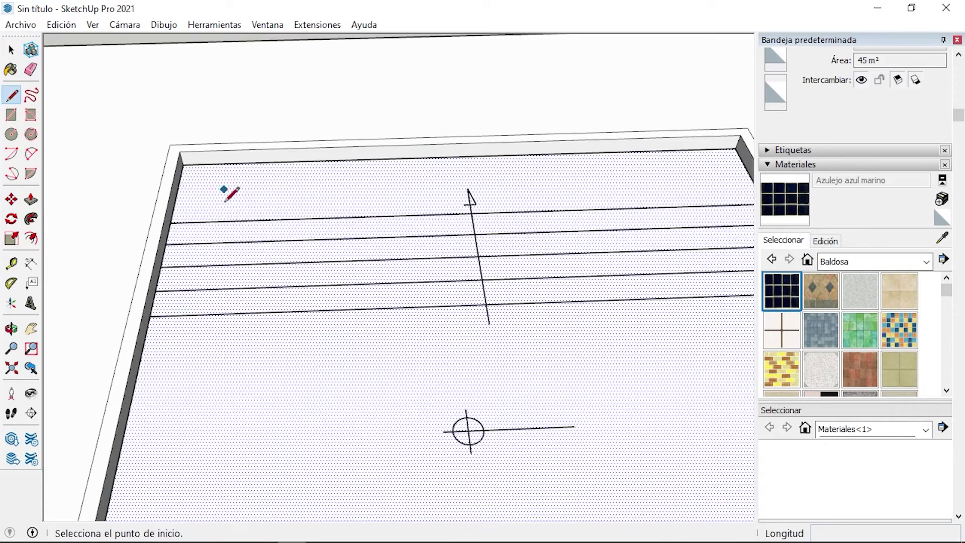
Draw a step line at the basin's left edge and move-copy it four times
click(171, 222)
scroll(171, 222, down, 1)
key(m)
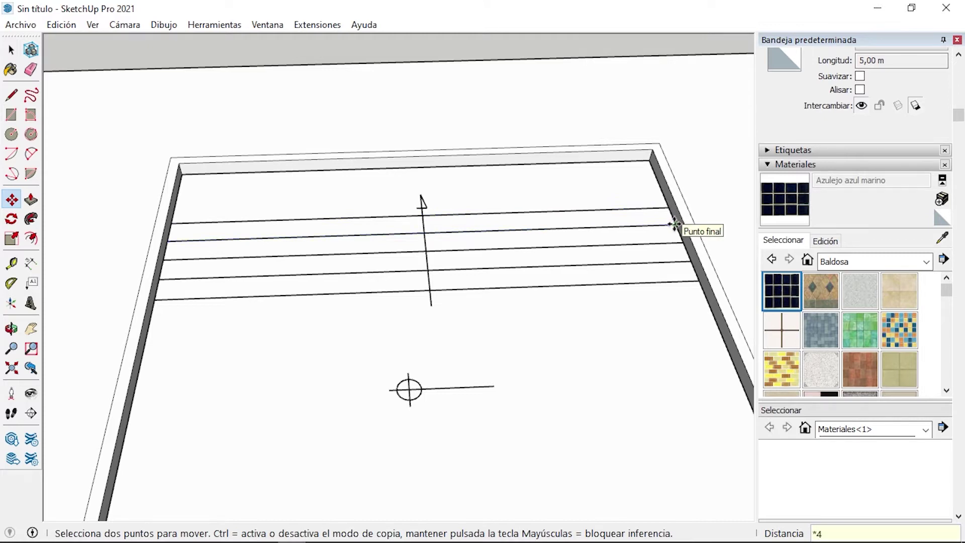
scroll(423, 154, down, 3)
Push/Pull the first step strips to 0,18 m each
key(p)
scroll(476, 259, up, 2)
scroll(472, 232, up, 2)
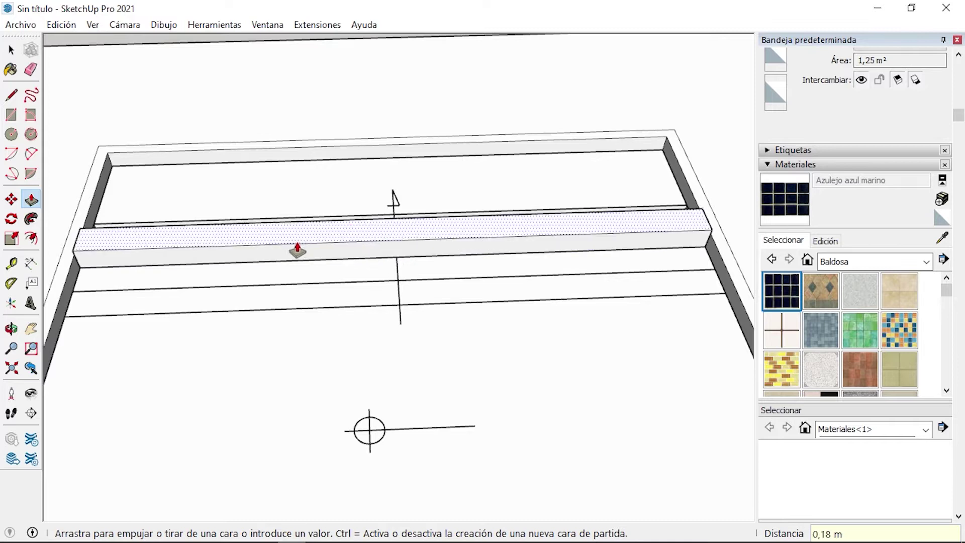
middle_drag(297, 250, 700, 186)
click(453, 309)
scroll(430, 344, up, 1)
click(389, 352)
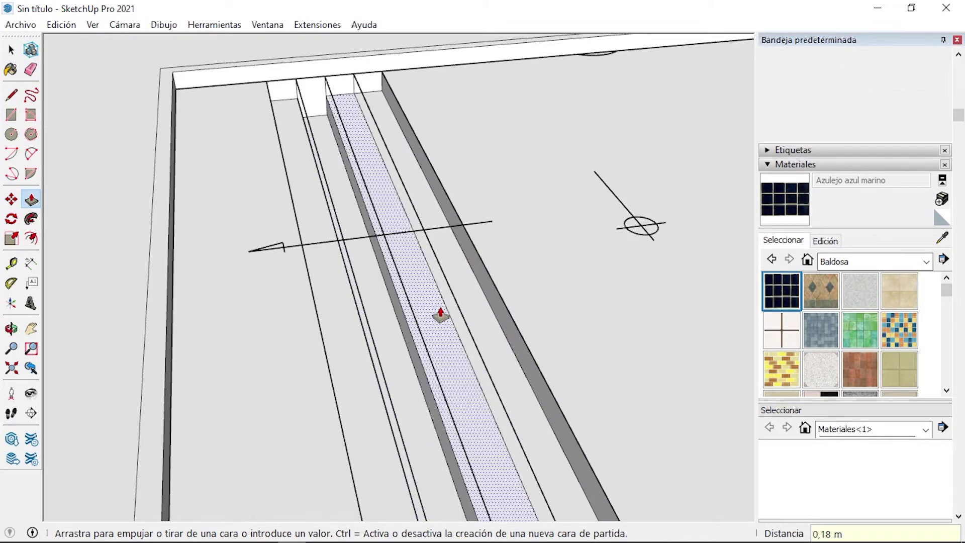
click(440, 314)
Push the remaining step strips 0,18 m and erase leftover edges
click(397, 361)
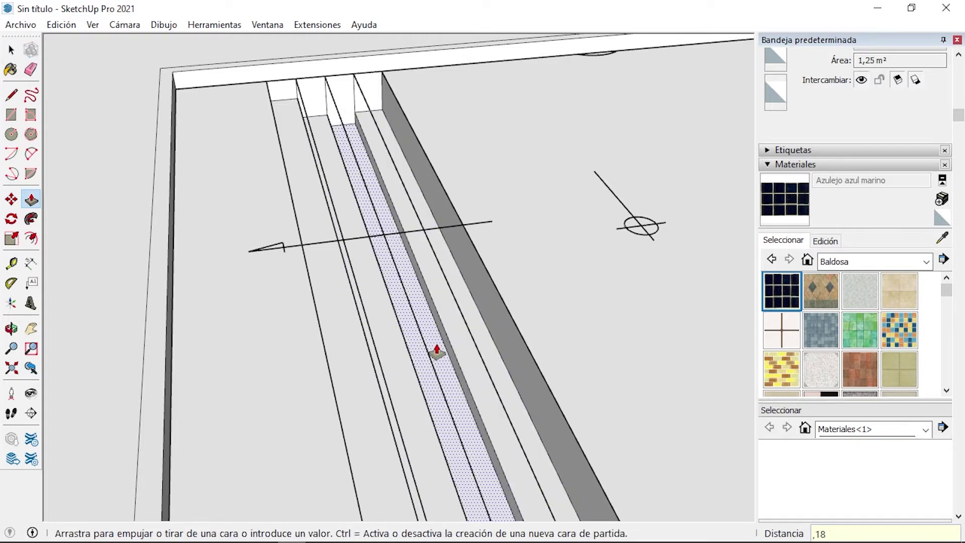
click(466, 384)
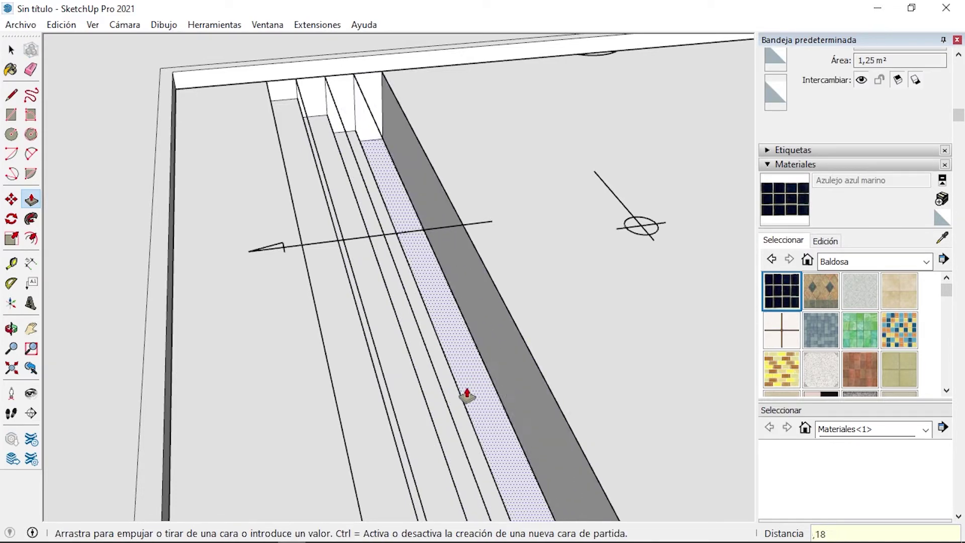
click(524, 311)
mouse_move(524, 312)
middle_down()
mouse_move(172, 273)
mouse_move(420, 218)
middle_up()
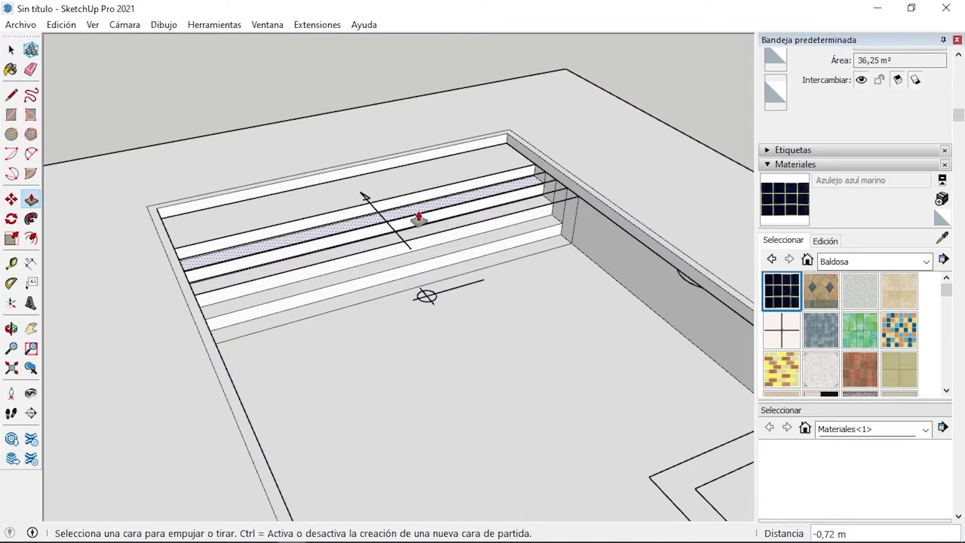
scroll(420, 217, up, 3)
key(e)
mouse_move(593, 240)
middle_down()
mouse_move(424, 289)
mouse_move(132, 220)
mouse_move(388, 156)
mouse_move(510, 157)
mouse_move(495, 205)
mouse_move(495, 140)
mouse_move(191, 284)
mouse_move(439, 190)
mouse_move(252, 229)
middle_up()
Place a Tape Measure guide on the pool wall below the floor edge
scroll(495, 151, up, 3)
key(p)
scroll(408, 197, up, 2)
scroll(404, 200, down, 3)
key(t)
scroll(412, 121, up, 5)
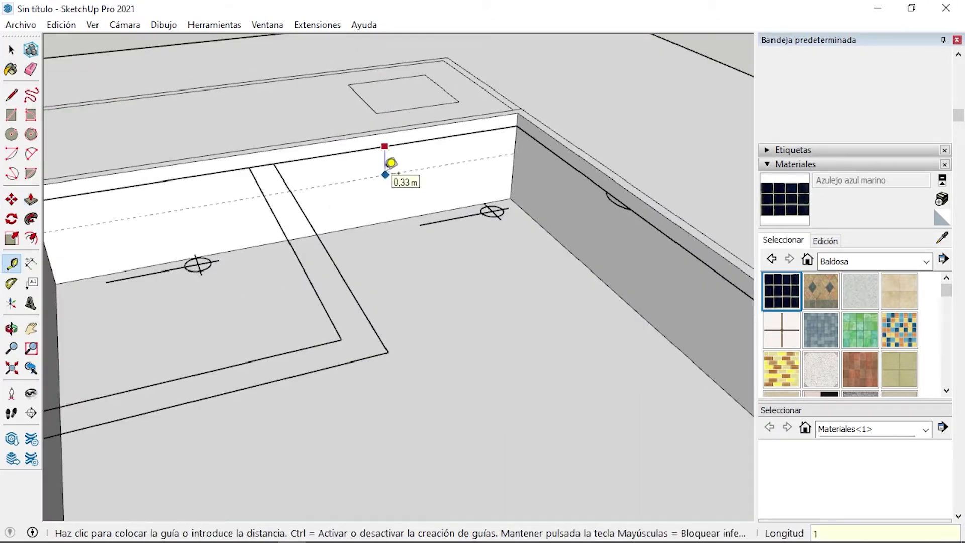
click(384, 220)
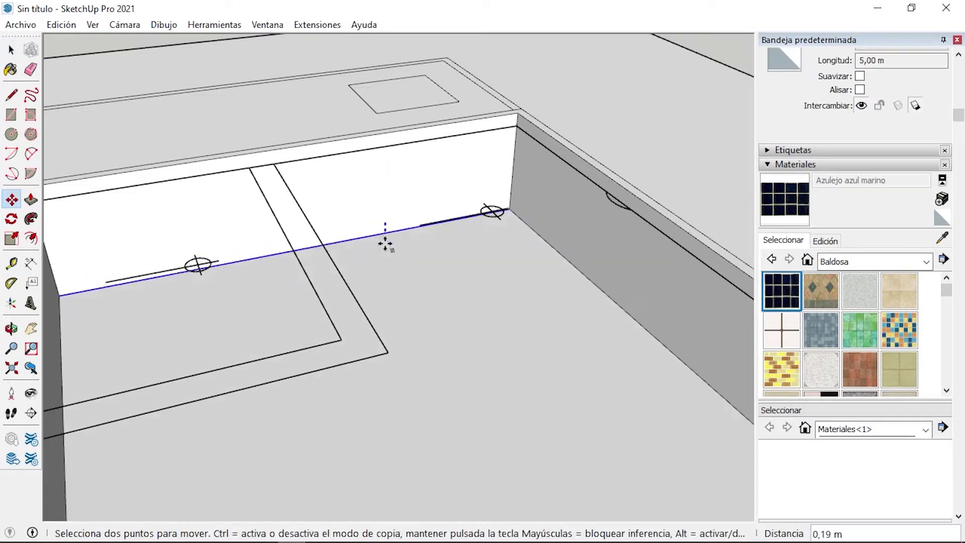
click(383, 276)
Measure from the step's corner and bring the pool steps into view
scroll(383, 276, down, 5)
middle_drag(355, 280, 525, 249)
scroll(525, 250, up, 4)
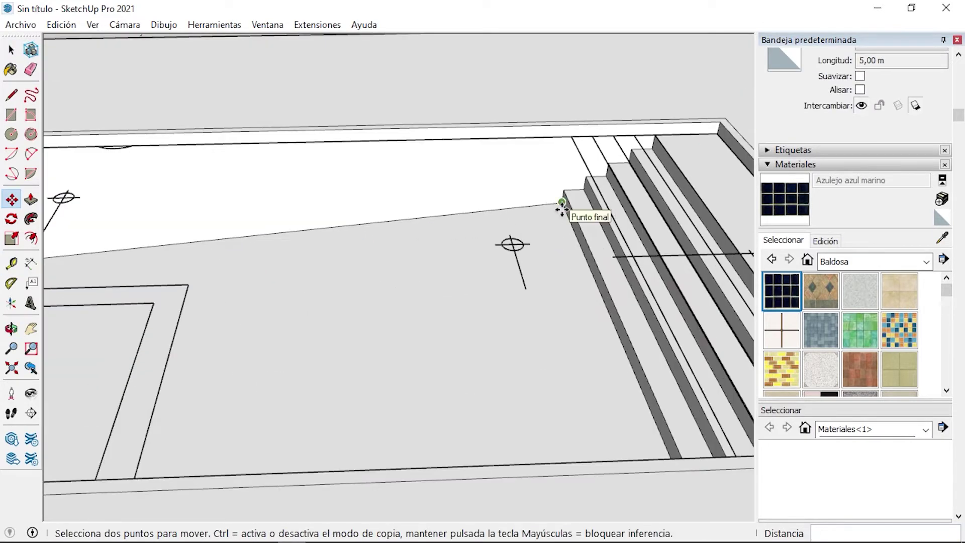
click(575, 127)
scroll(567, 194, down, 5)
mouse_move(517, 181)
middle_down()
mouse_move(162, 194)
mouse_move(142, 205)
mouse_move(595, 216)
middle_up()
mouse_move(265, 248)
middle_down()
mouse_move(581, 151)
mouse_move(225, 151)
mouse_move(293, 199)
middle_up()
Move the floor edge at the foot of the steps down about 0.18 m to slope the floor
key(space)
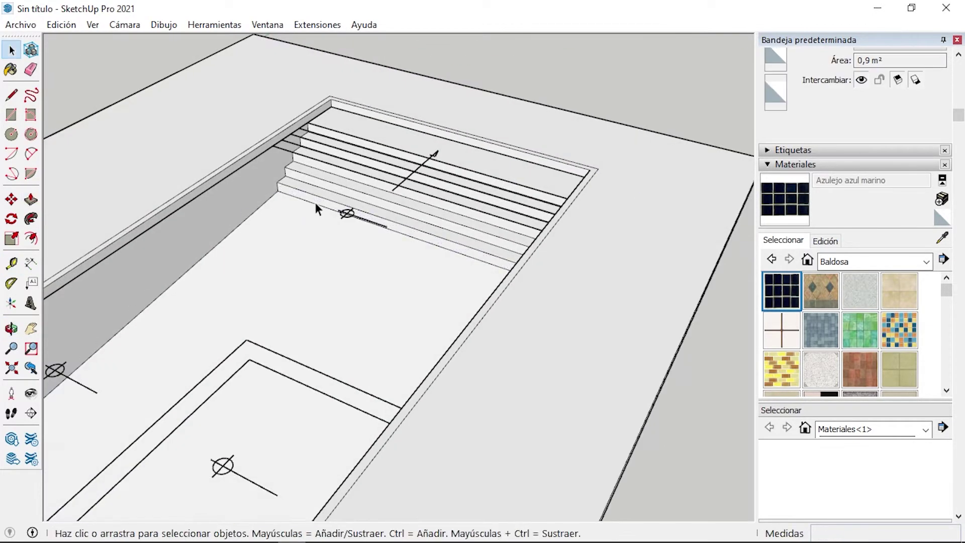
key(m)
scroll(324, 210, up, 2)
click(487, 275)
mouse_move(491, 262)
middle_down()
mouse_move(273, 209)
mouse_move(128, 305)
mouse_move(235, 244)
mouse_move(415, 274)
middle_up()
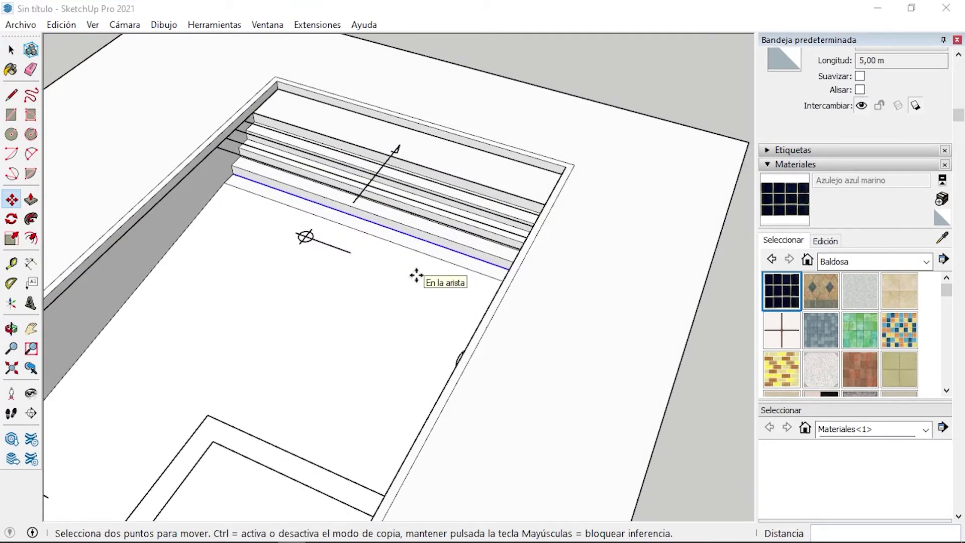
key(alt+Tab)
key(Escape)
mouse_move(558, 282)
middle_down()
mouse_move(463, 286)
mouse_move(401, 181)
middle_up()
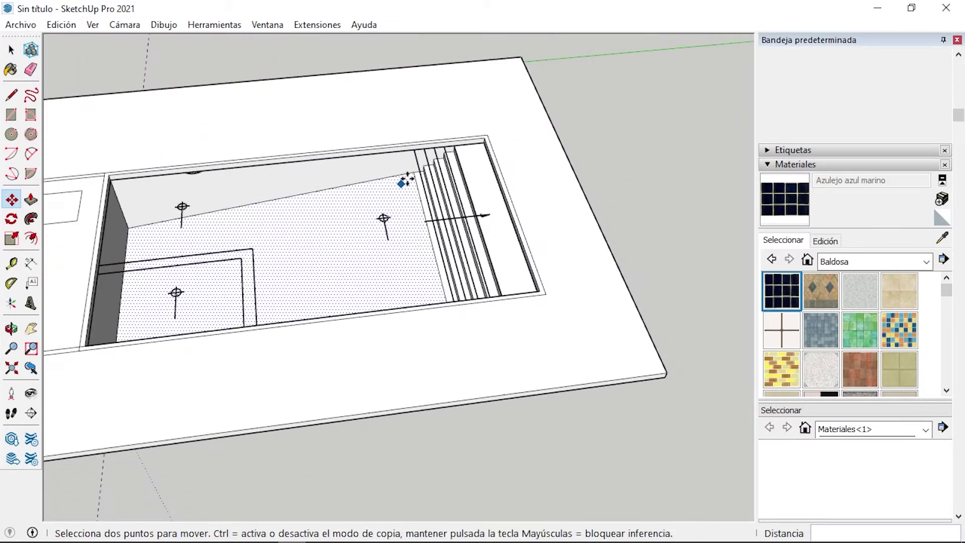
Group all connected pool interior geometry and name the group Interior in the Esquema outliner
scroll(562, 166, up, 1)
key(space)
middle_drag(562, 166, 258, 221)
scroll(355, 194, down, 3)
middle_drag(356, 193, 624, 86)
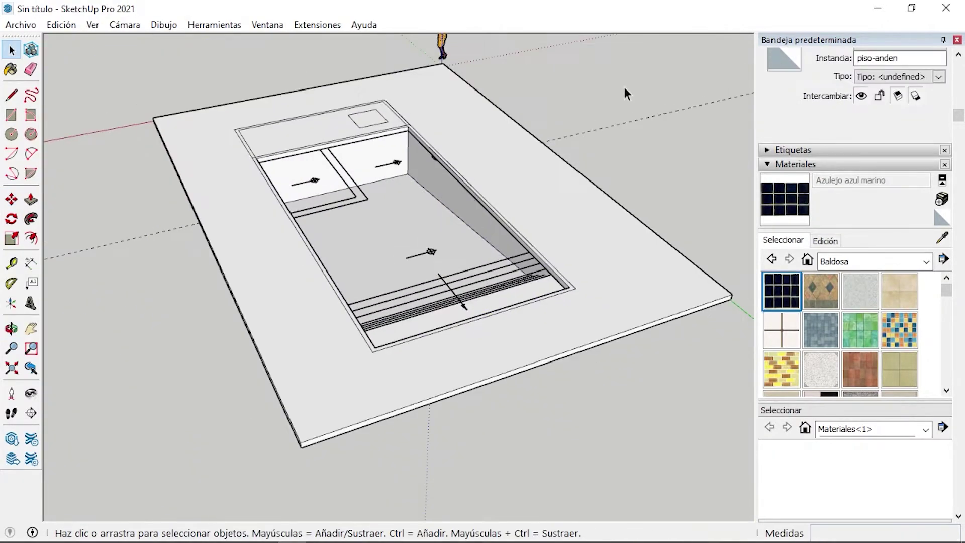
triple_click(433, 208)
right_click(433, 203)
click(490, 332)
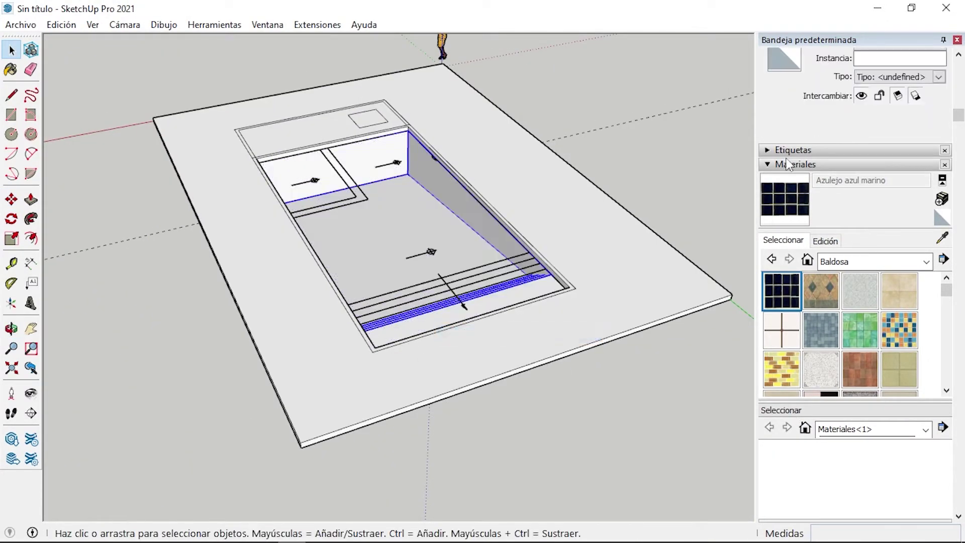
click(804, 53)
right_click(812, 231)
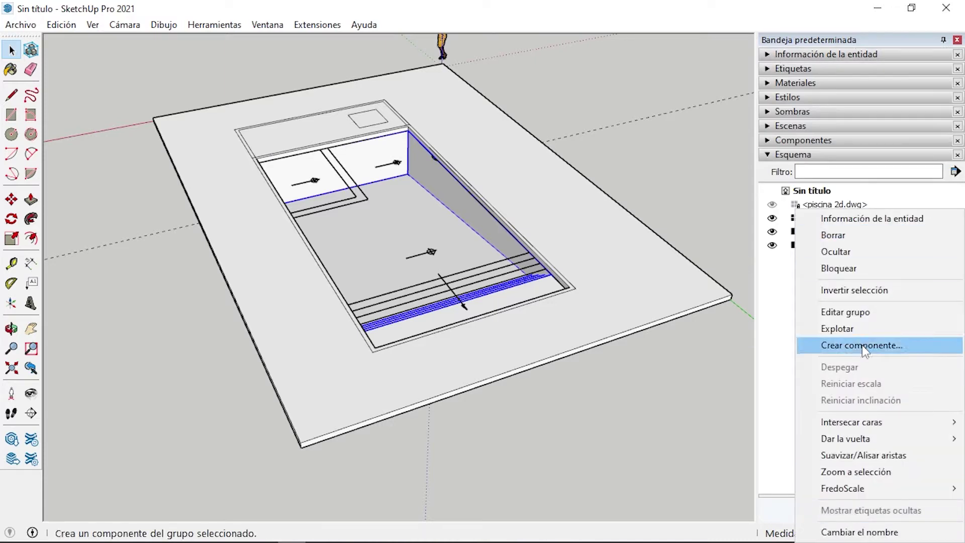
click(868, 531)
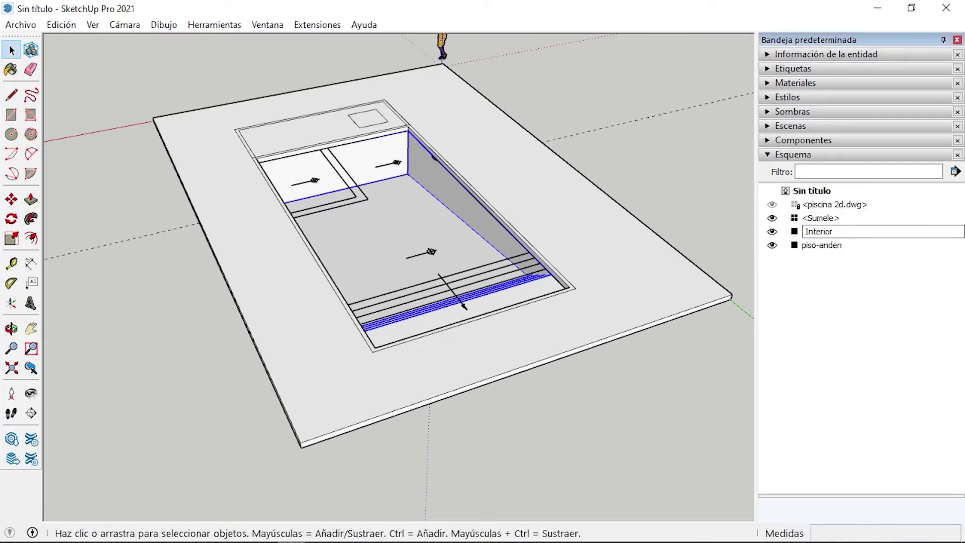
Paint the pool floor and walls with Azulejo azul marino tile
scroll(502, 272, up, 3)
key(b)
click(394, 248)
scroll(441, 168, up, 3)
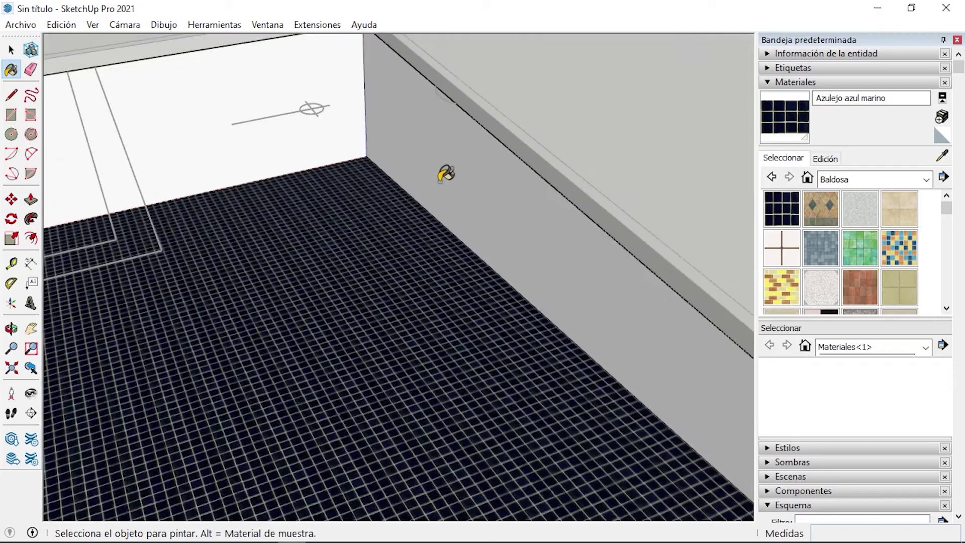
scroll(539, 344, up, 3)
scroll(539, 343, down, 3)
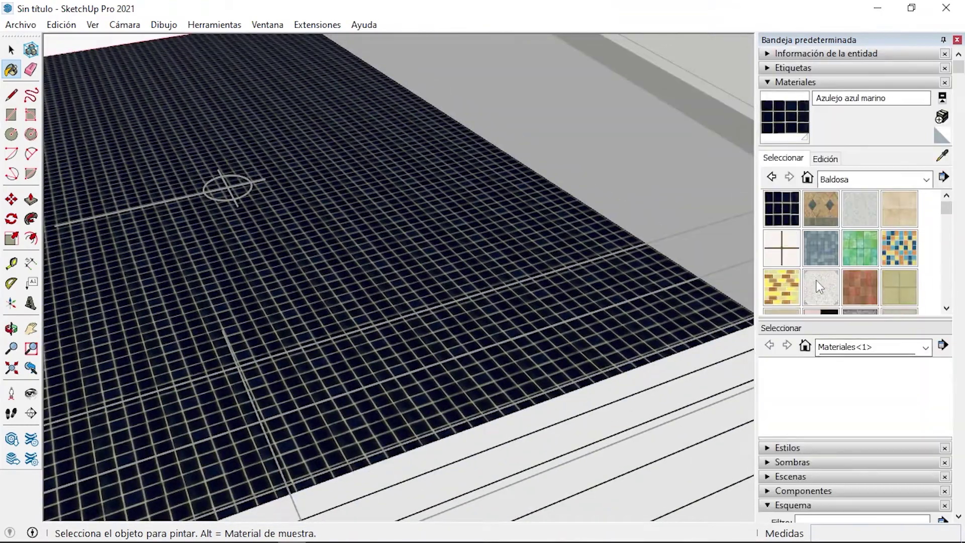
scroll(401, 187, up, 3)
click(441, 157)
Paint each of the step faces with the same navy tile
scroll(442, 108, down, 5)
scroll(427, 90, up, 4)
scroll(426, 90, down, 3)
middle_drag(427, 90, 316, 242)
scroll(316, 241, up, 3)
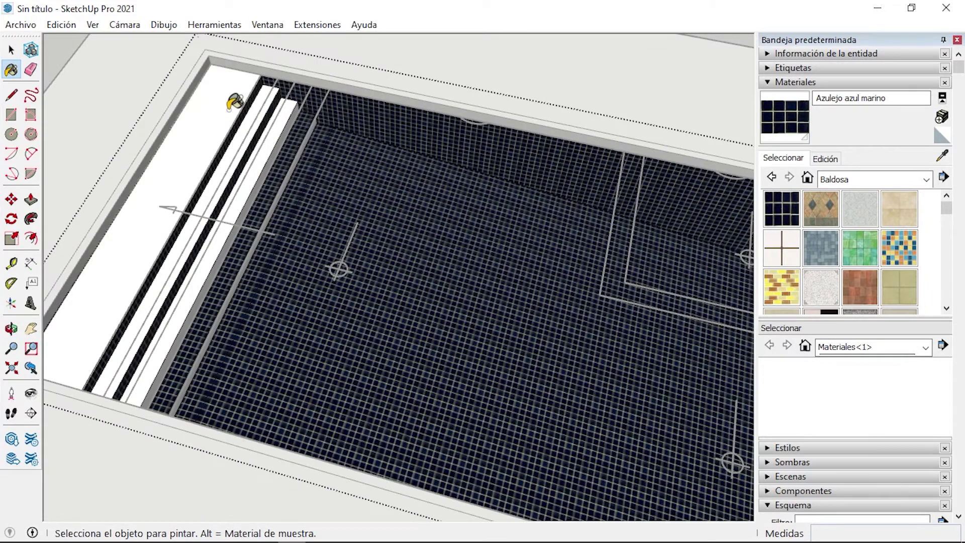
click(233, 102)
scroll(281, 110, down, 2)
click(290, 119)
mouse_move(290, 118)
middle_down()
mouse_move(287, 157)
mouse_move(399, 107)
middle_up()
click(428, 150)
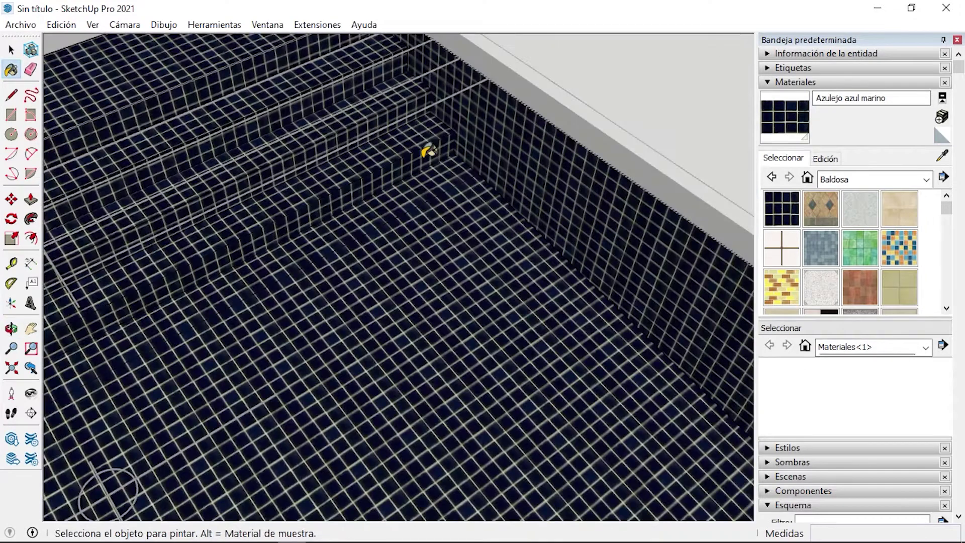
key(m)
scroll(448, 143, up, 2)
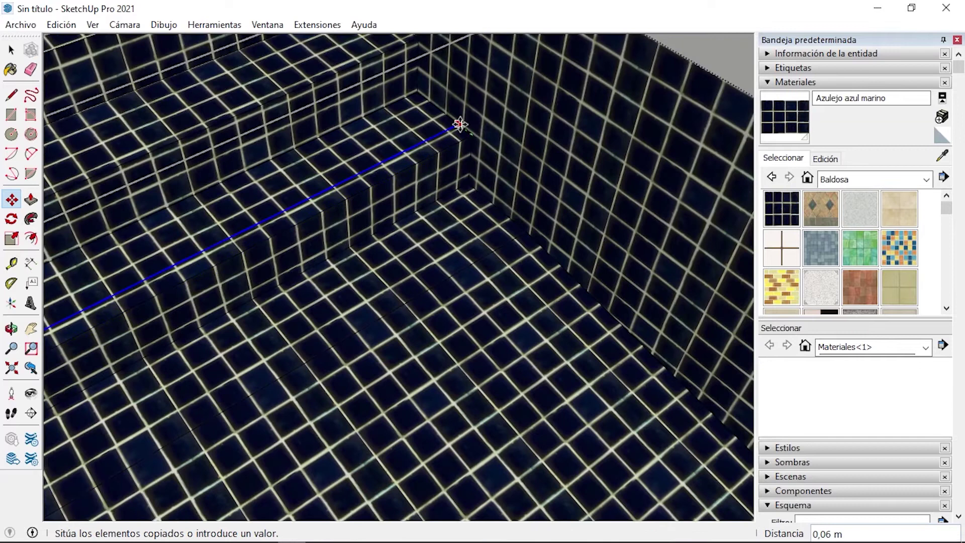
Paint a strip plain white and copy the first step edge 0.08 m to form a strip
click(942, 136)
click(454, 127)
key(space)
scroll(488, 172, down, 3)
scroll(496, 159, up, 3)
key(m)
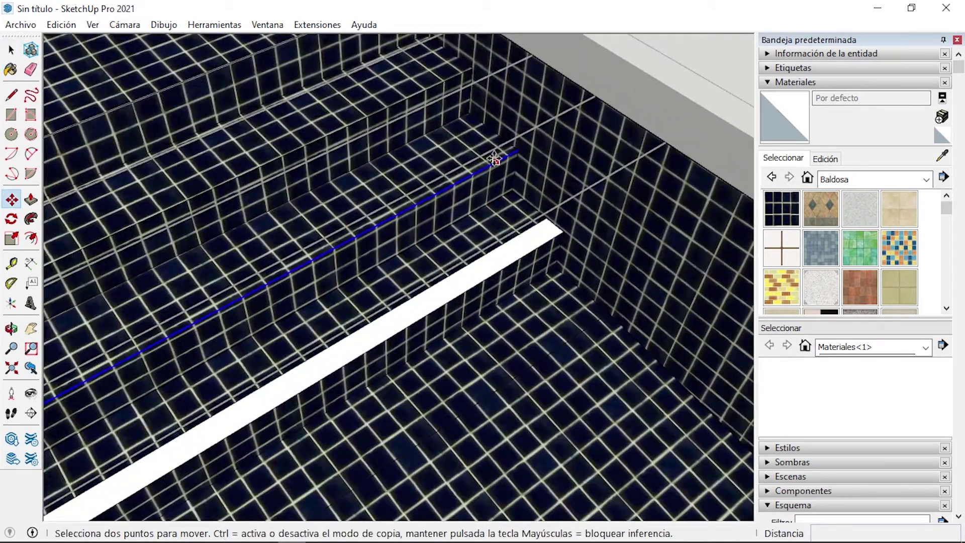
key(ctrl)
click(495, 159)
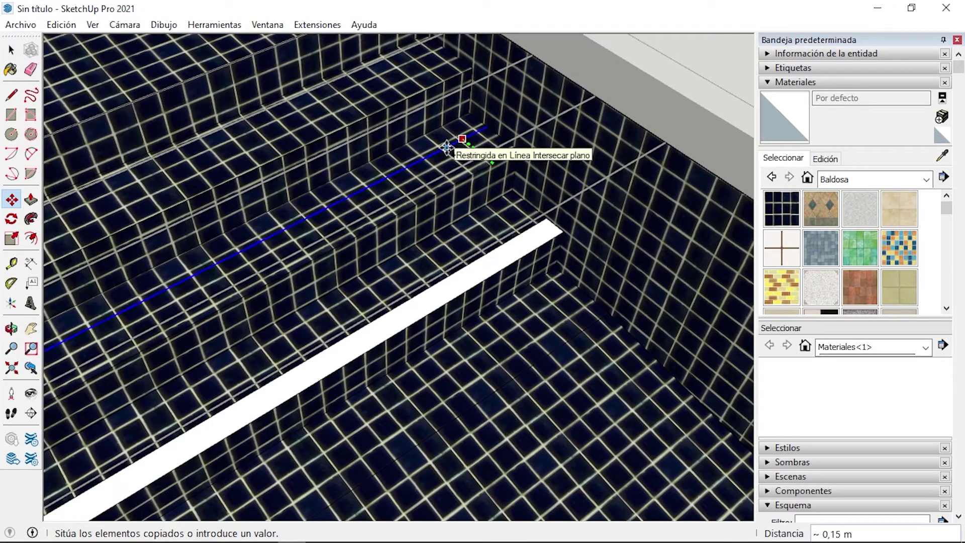
key(space)
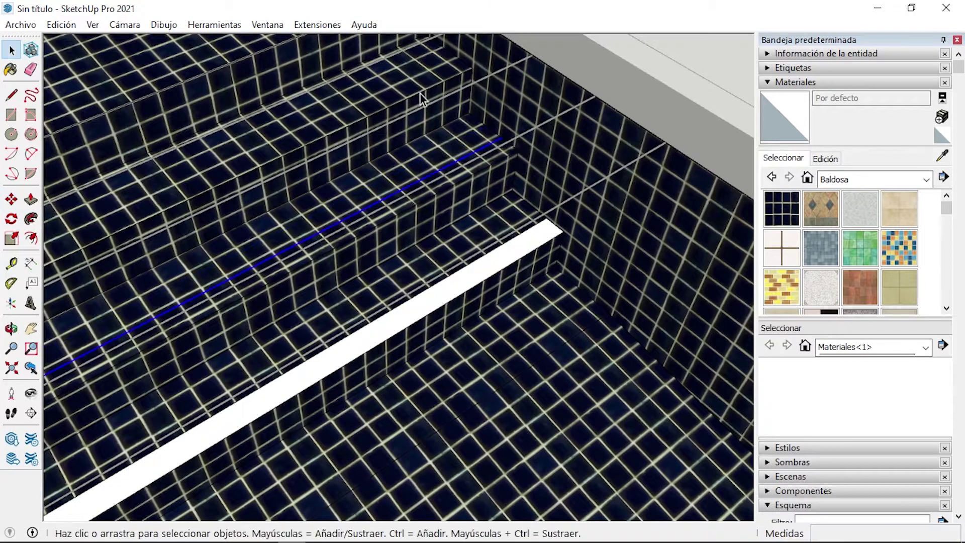
Copy the second step's edge 0.08 m to create its white strip
key(ctrl)
click(421, 94)
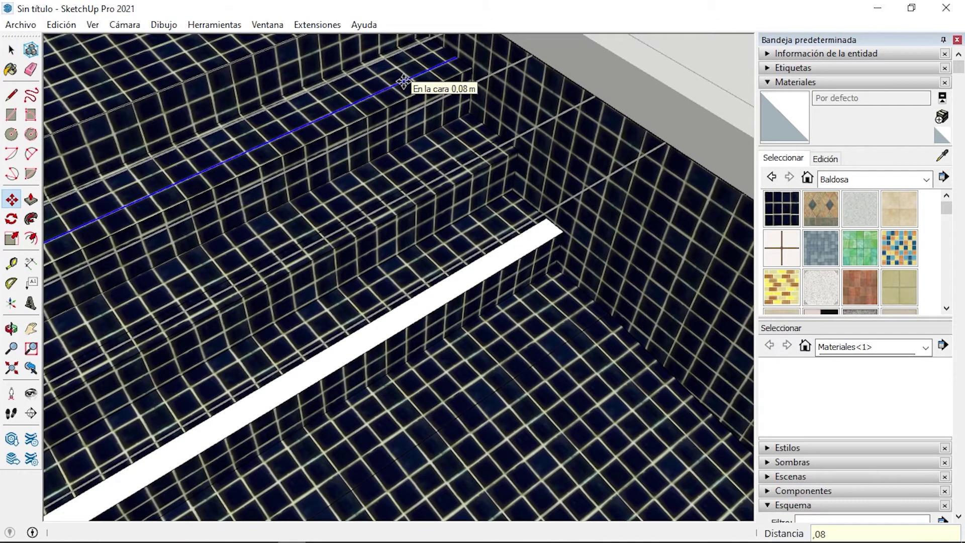
scroll(423, 75, down, 2)
scroll(459, 161, down, 3)
scroll(510, 255, up, 4)
key(space)
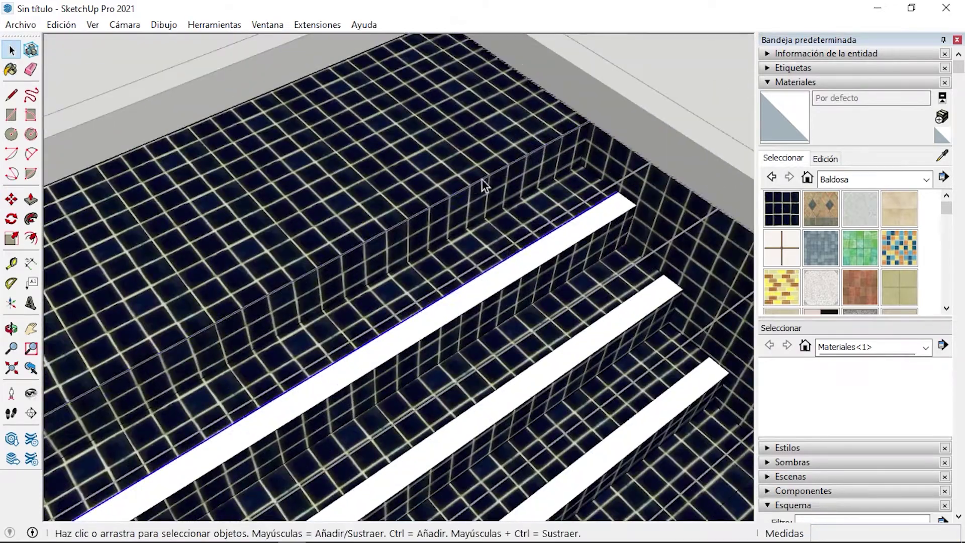
Copy the next step edge 0.08 m and view the whole pool with its strips
key(ctrl)
click(492, 172)
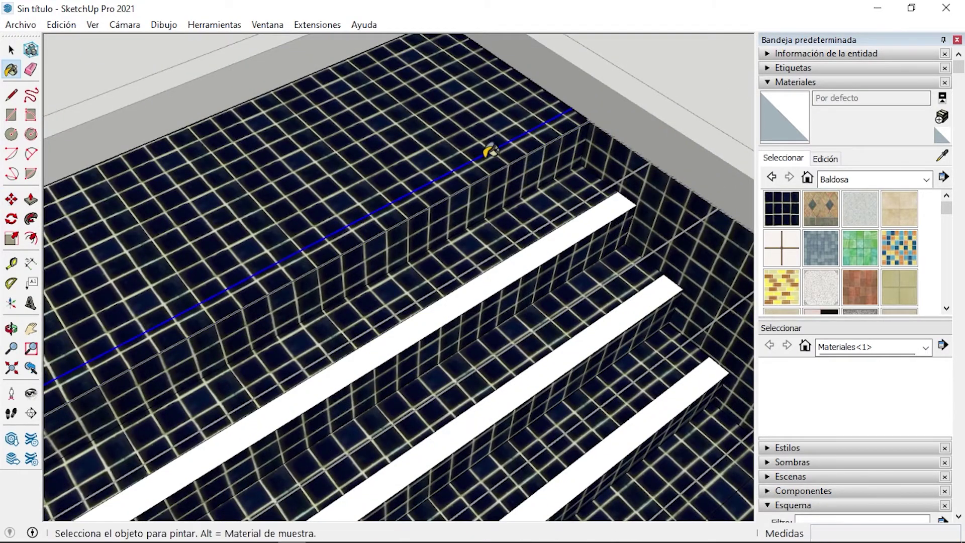
key(space)
scroll(490, 151, down, 3)
scroll(370, 202, down, 3)
mouse_move(370, 203)
middle_down()
mouse_move(506, 222)
mouse_move(363, 221)
mouse_move(416, 244)
mouse_move(623, 282)
mouse_move(522, 107)
mouse_move(692, 139)
middle_up()
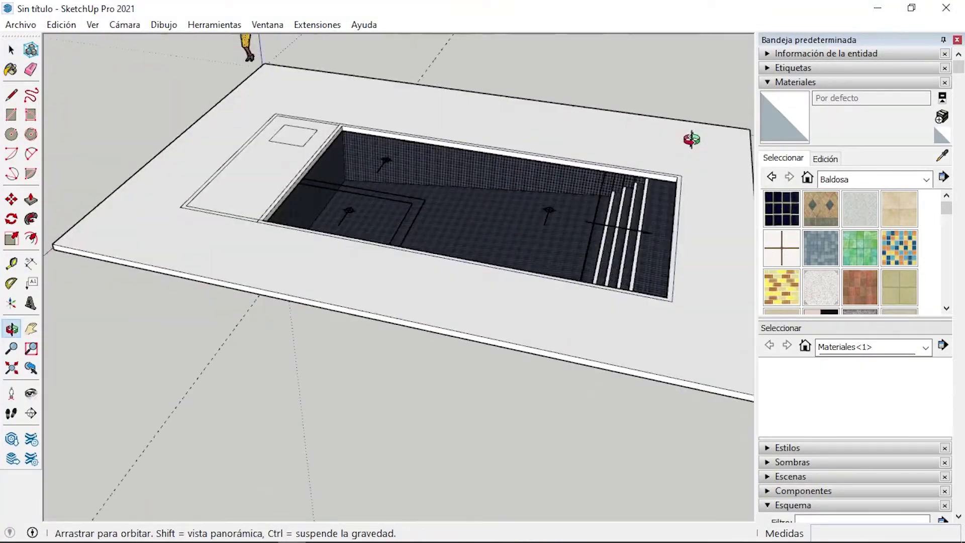
scroll(678, 166, up, 5)
scroll(625, 209, up, 2)
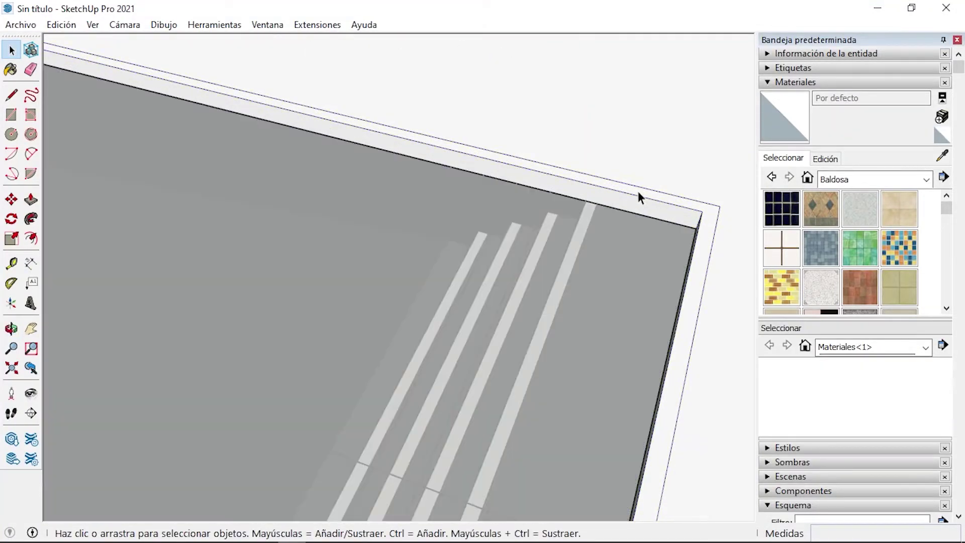
Enable the Round Corner toolbar and round the rim edges with a 0,05 m offset
mouse_move(637, 194)
middle_down()
mouse_move(485, 181)
mouse_move(470, 37)
middle_up()
right_click(19, 493)
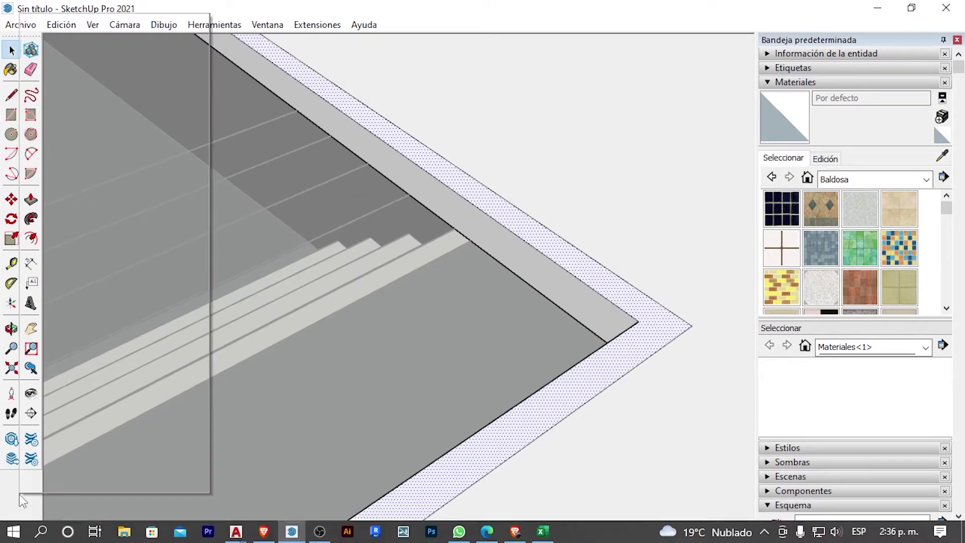
click(83, 352)
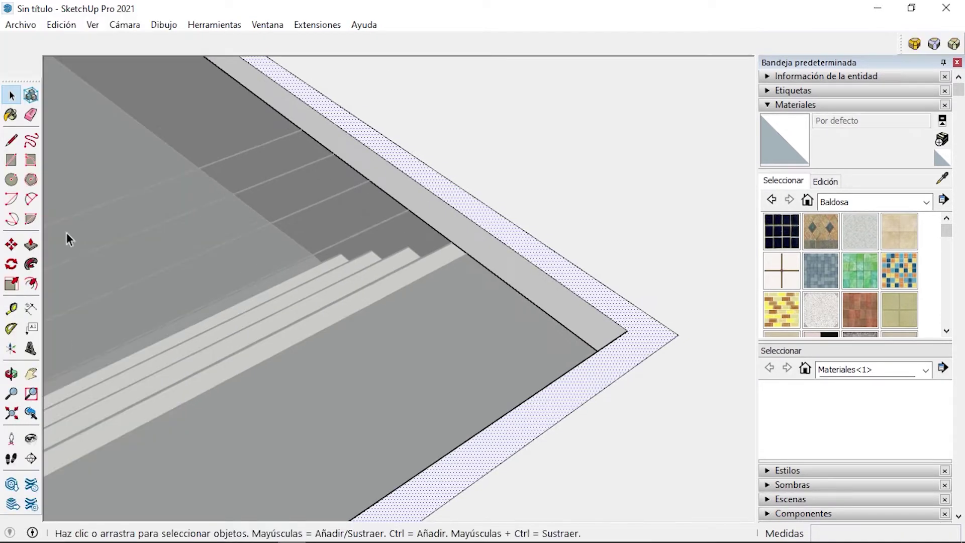
drag(28, 79, 27, 55)
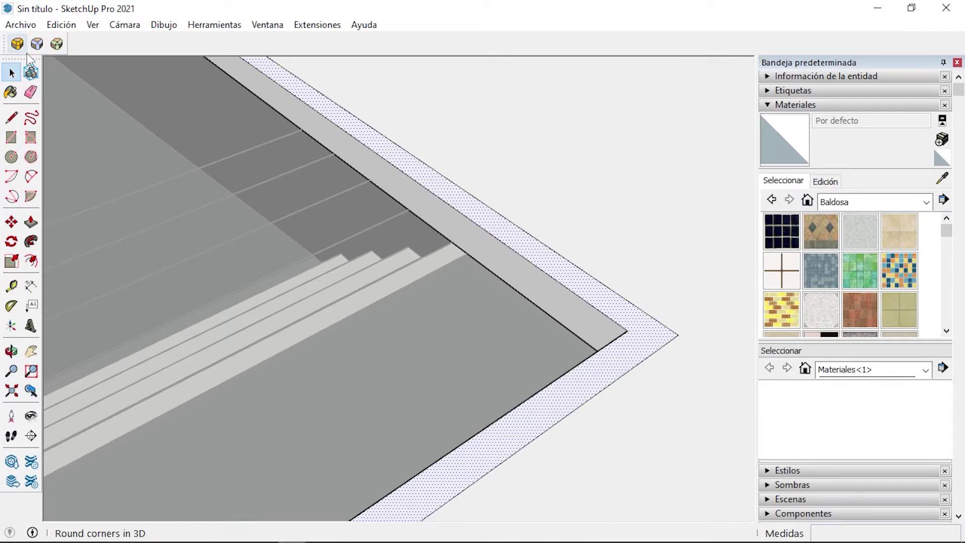
click(16, 44)
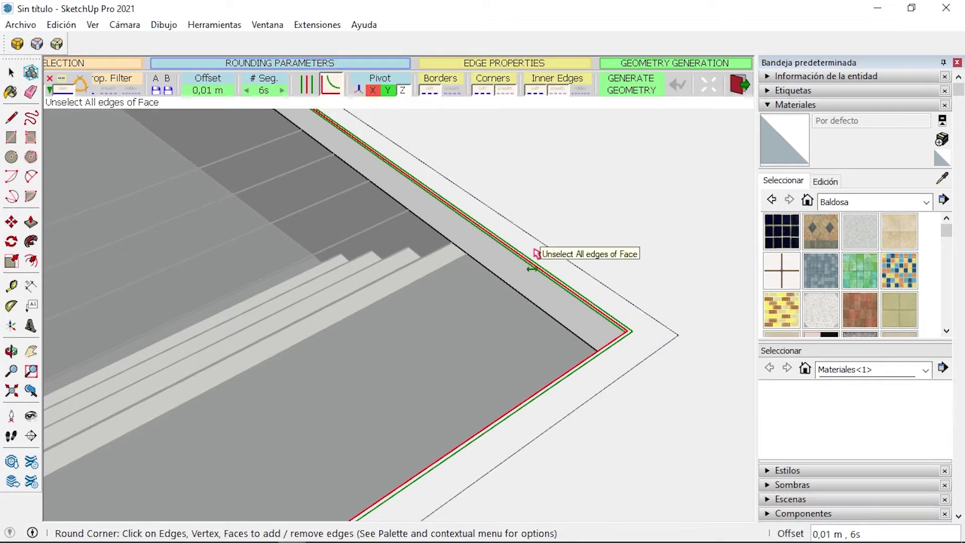
click(211, 92)
text(05)
key(Return)
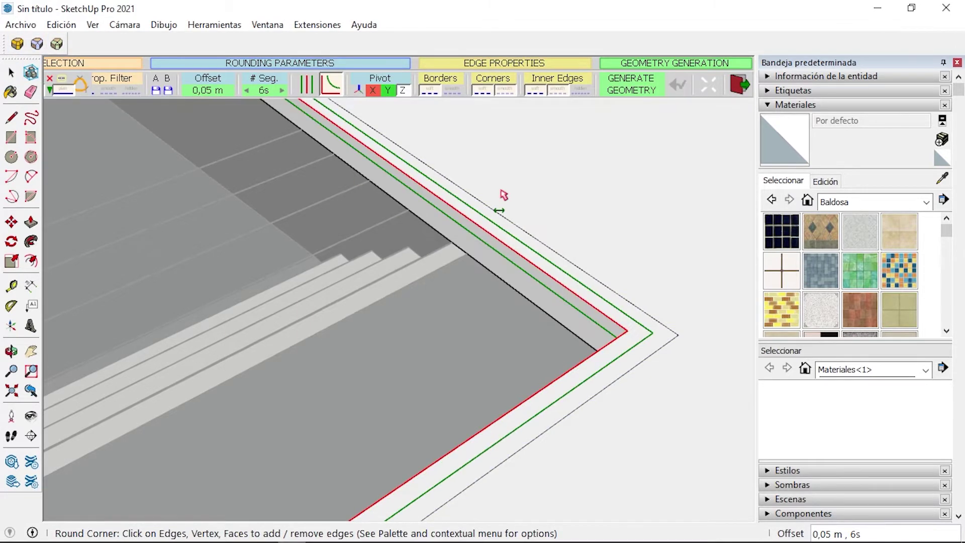
scroll(269, 316, down, 5)
key(space)
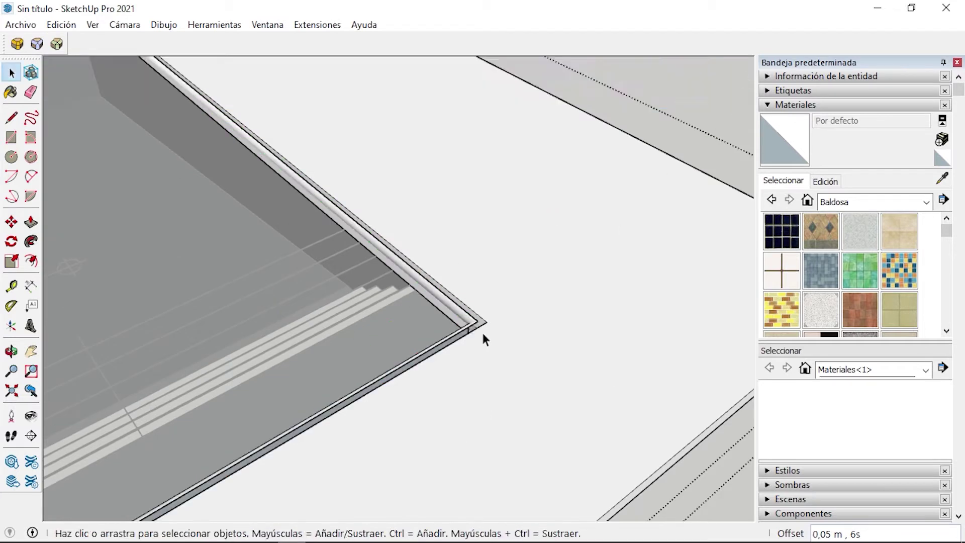
Check the other rim and floor corners and repaint a pool face with navy tile
middle_drag(485, 338, 719, 263)
click(418, 287)
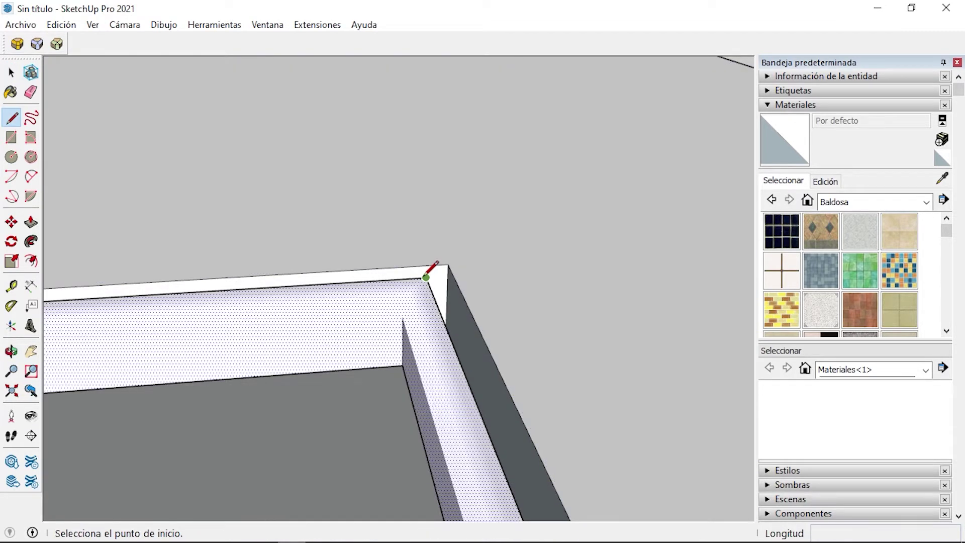
key(space)
middle_drag(428, 276, 250, 300)
key(space)
scroll(511, 392, up, 3)
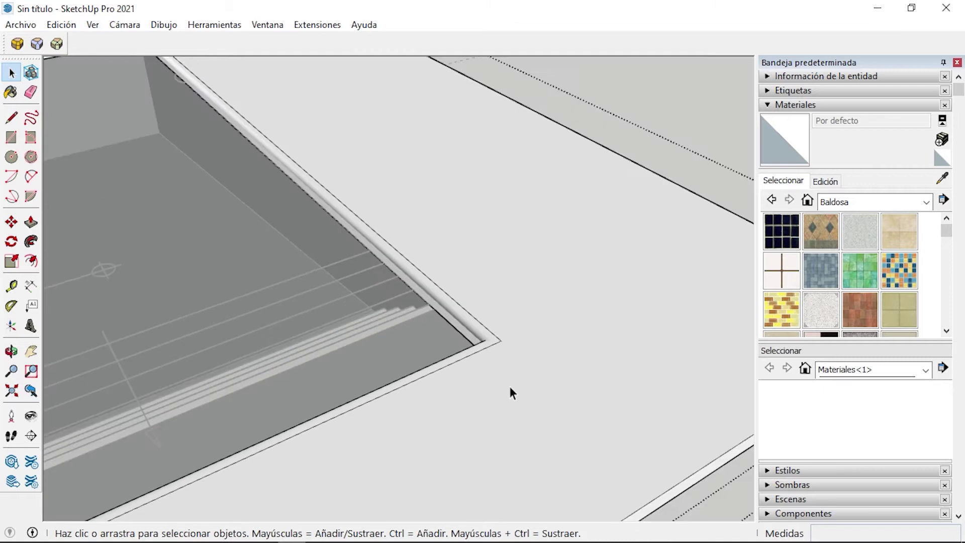
click(446, 294)
key(space)
scroll(577, 289, down, 3)
mouse_move(318, 166)
middle_down()
mouse_move(551, 390)
mouse_move(349, 162)
mouse_move(347, 145)
middle_up()
Paint the deck with Azulejo cuadrado beige square tile
click(898, 231)
click(687, 190)
key(space)
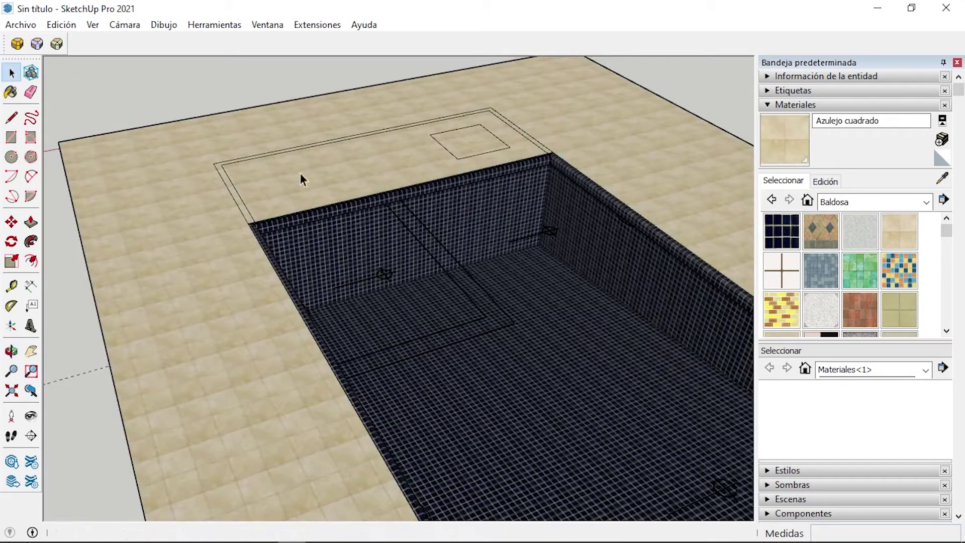
scroll(290, 260, up, 4)
scroll(249, 316, down, 3)
click(250, 312)
scroll(246, 322, down, 2)
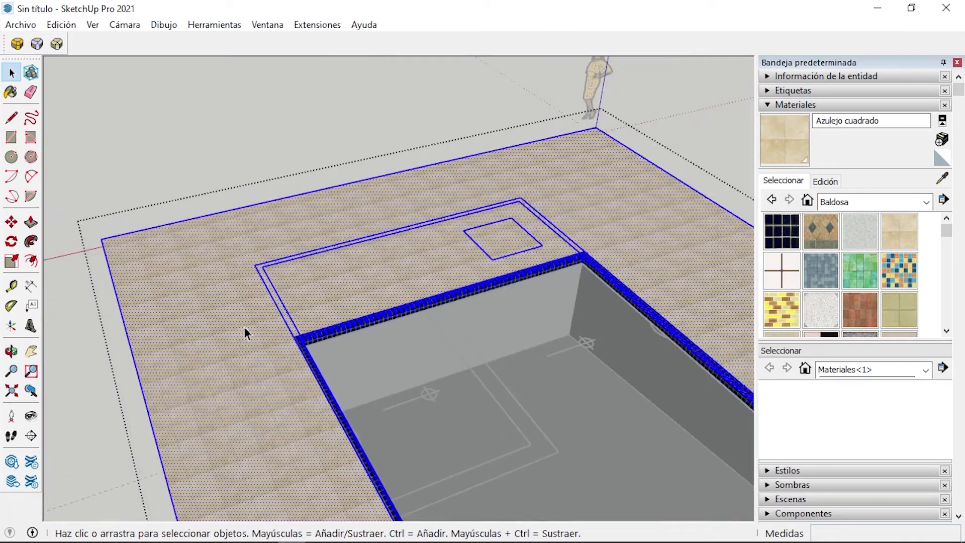
scroll(242, 261, up, 5)
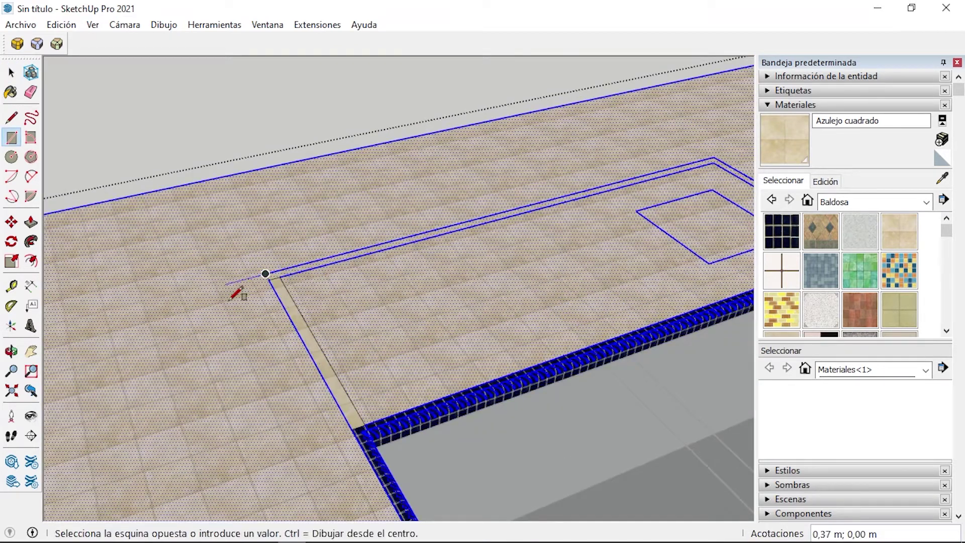
middle_drag(234, 294, 432, 254)
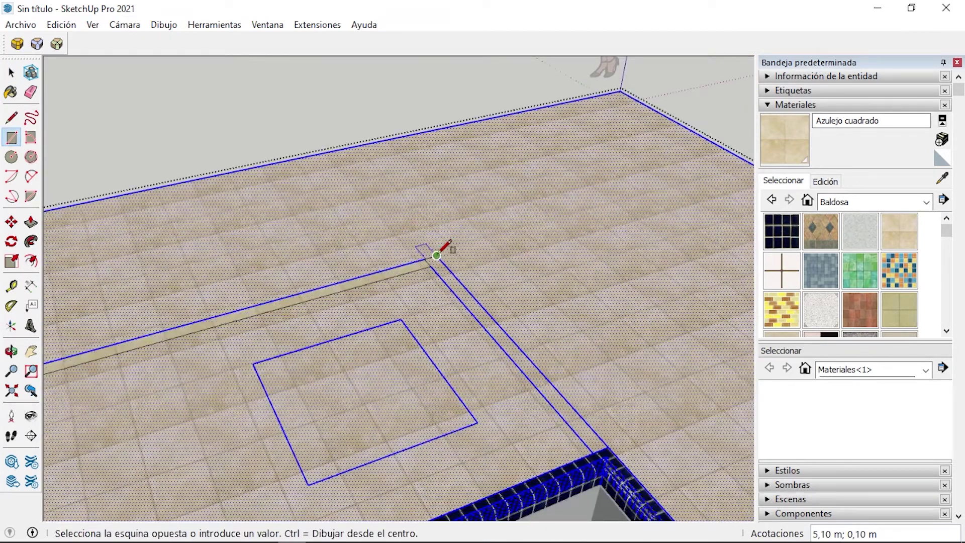
Erase stray deck lines and select the machine-room border strip and hatch square
key(e)
scroll(670, 218, down, 3)
middle_drag(670, 217, 166, 345)
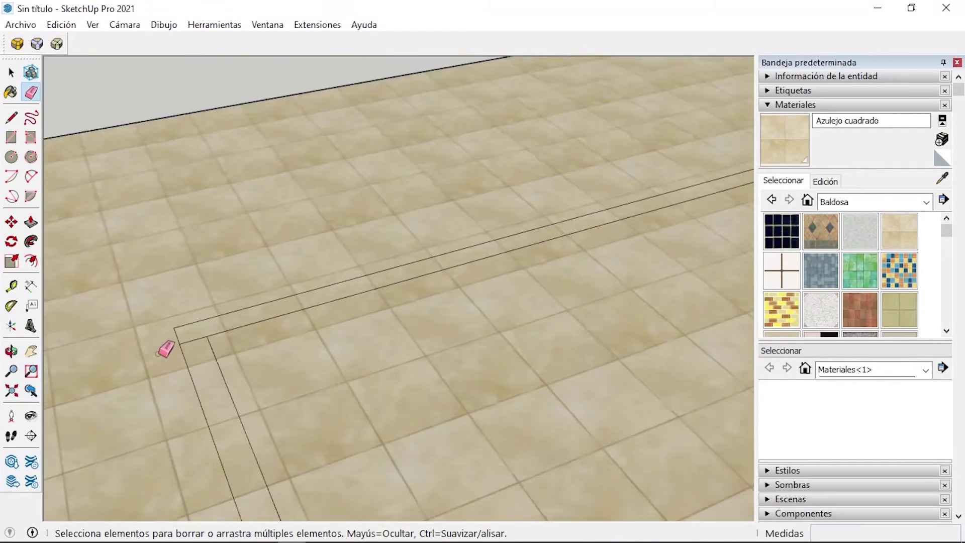
key(space)
click(208, 336)
scroll(240, 208, down, 5)
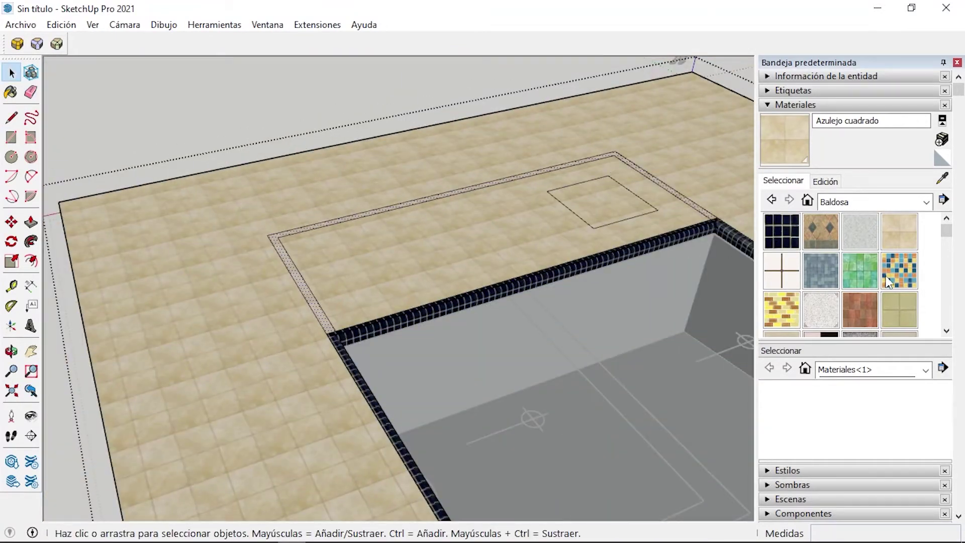
scroll(887, 280, down, 3)
scroll(628, 261, up, 3)
click(560, 281)
Offset the hatch square's edge inward by 0,01 m
key(f)
scroll(517, 243, down, 3)
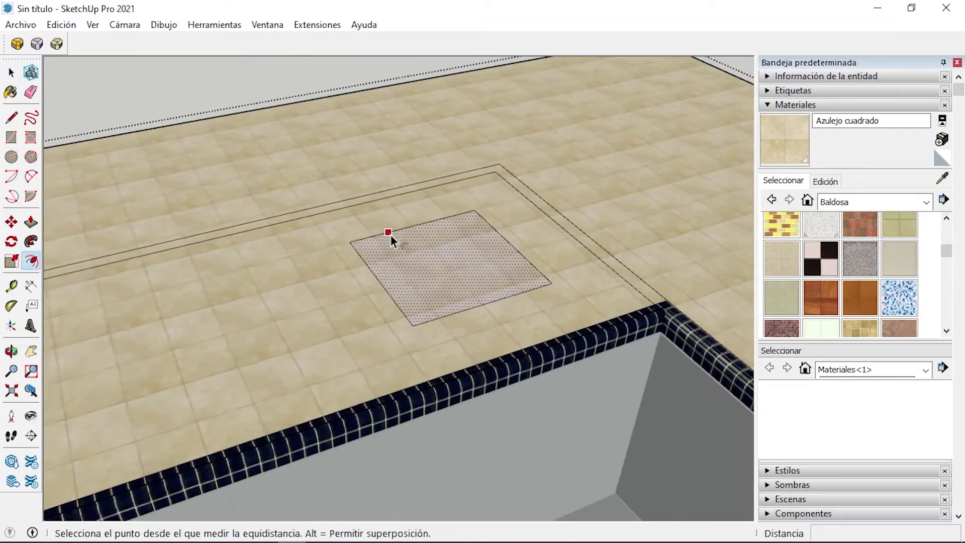
scroll(391, 234, up, 3)
click(413, 222)
click(422, 225)
click(424, 221)
text(,01)
key(Return)
Paint the thin offset strip with Azulejo azul marino
scroll(875, 286, up, 3)
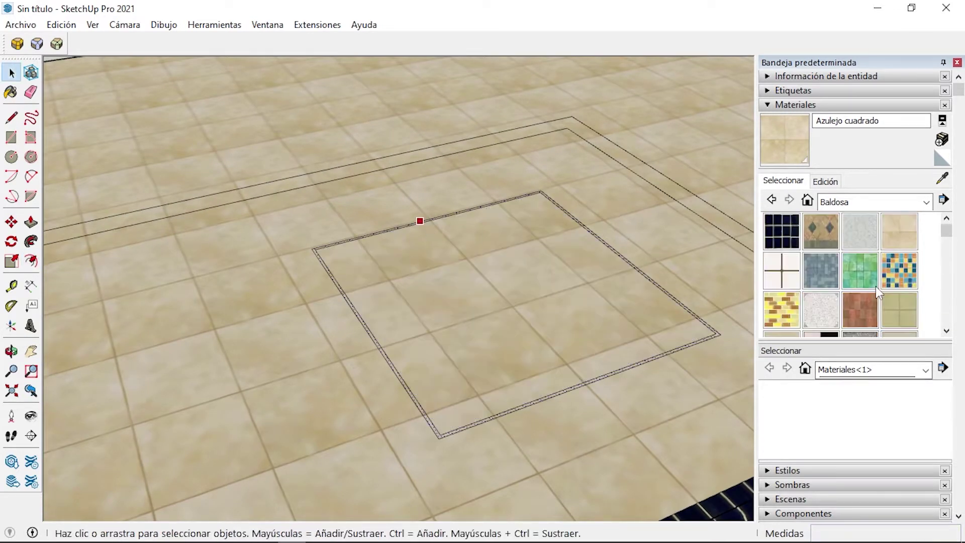
click(782, 231)
scroll(723, 347, up, 5)
click(724, 349)
scroll(723, 348, down, 5)
key(space)
Draw a rectangle on the pool floor for the wall's base
scroll(485, 273, down, 5)
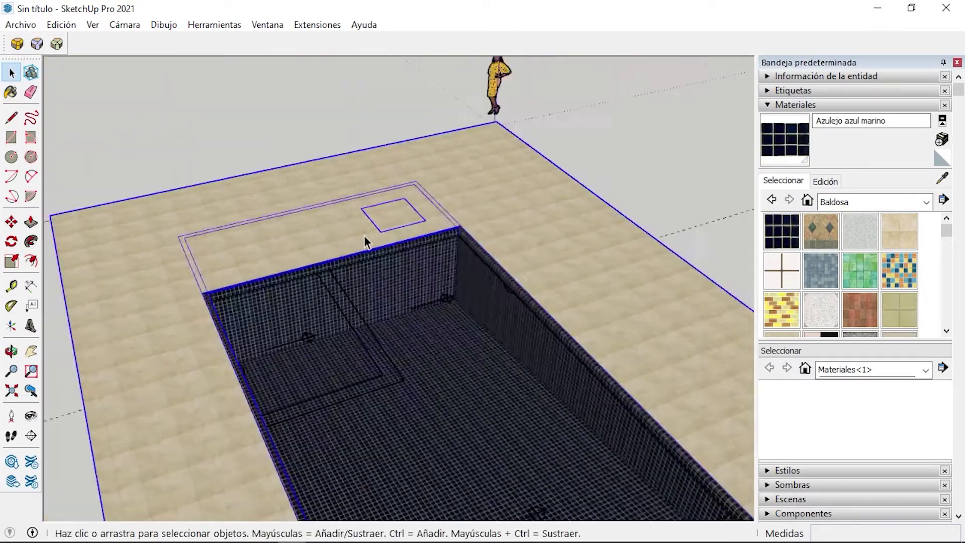
middle_drag(364, 235, 190, 261)
scroll(190, 261, down, 3)
middle_drag(330, 259, 278, 244)
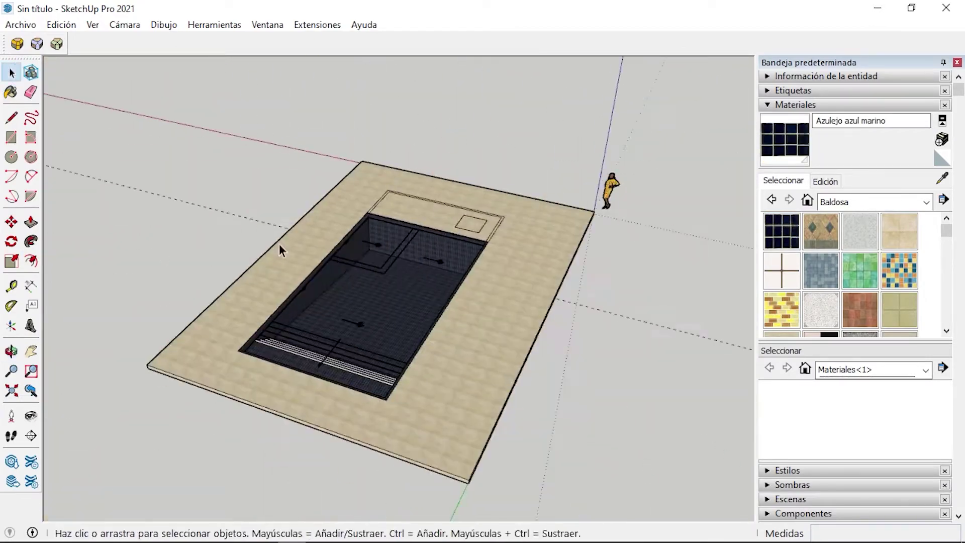
scroll(449, 345, up, 5)
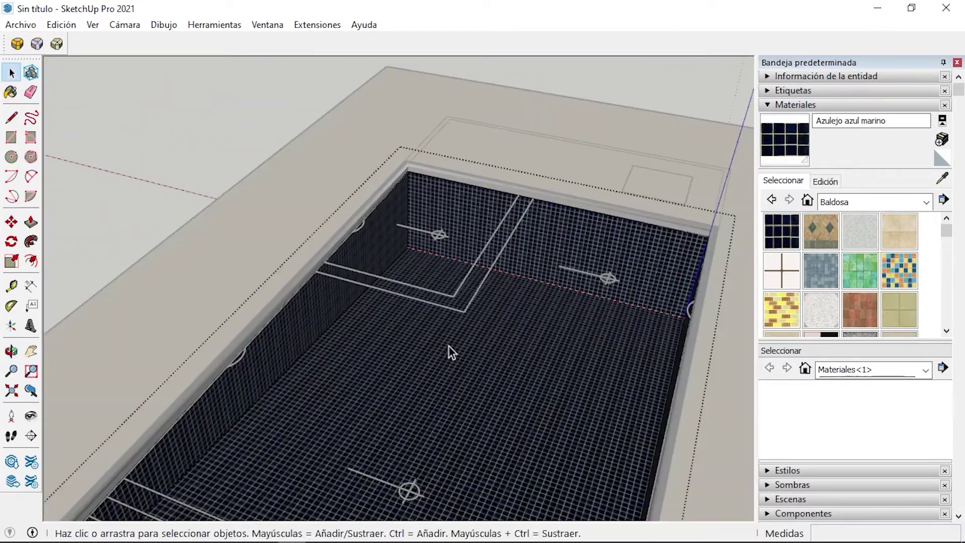
scroll(361, 354, up, 4)
key(r)
click(115, 185)
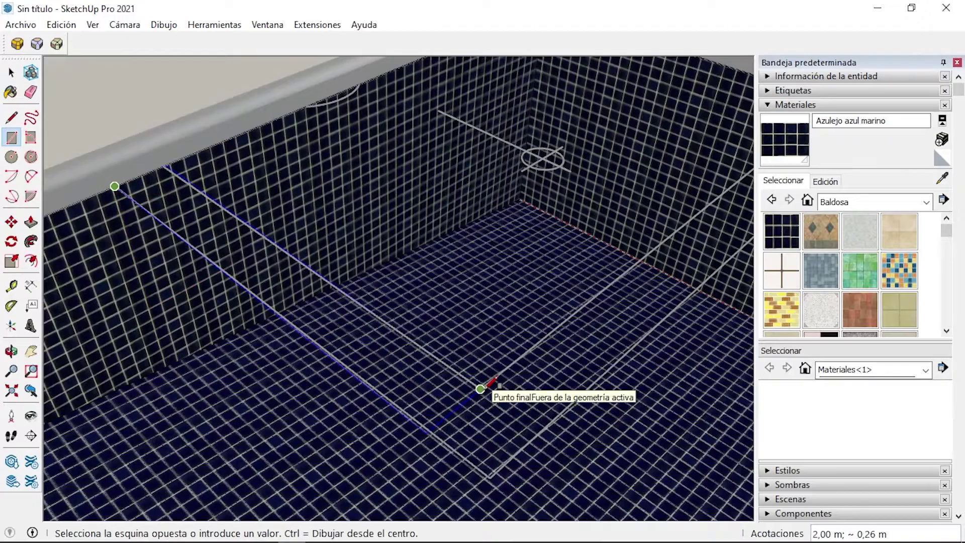
click(483, 387)
scroll(445, 345, down, 3)
key(space)
Raise the floor rectangle into a box about 1,20 m tall
key(p)
mouse_move(503, 371)
middle_down()
mouse_move(308, 280)
mouse_move(278, 177)
middle_up()
click(281, 297)
middle_drag(366, 257, 349, 440)
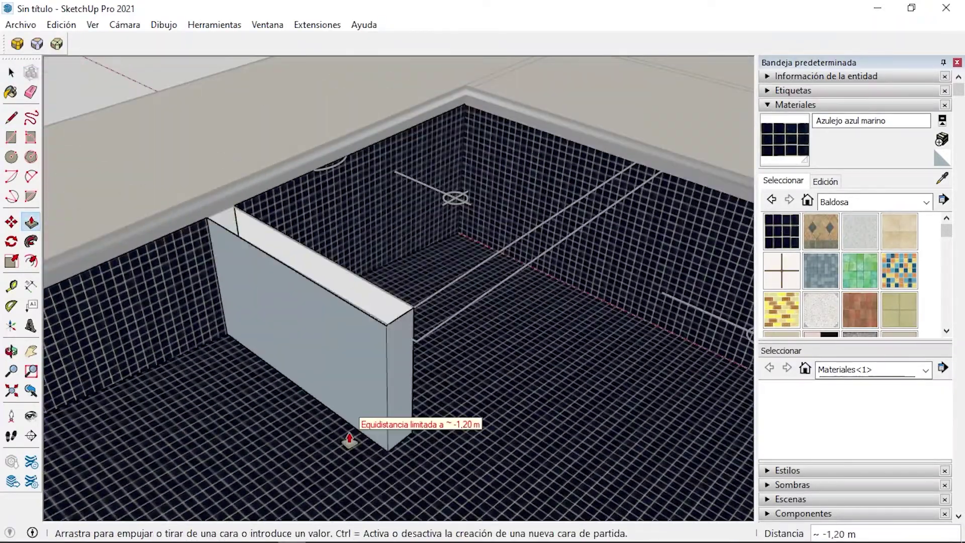
click(412, 440)
mouse_move(412, 439)
middle_down()
mouse_move(231, 383)
mouse_move(254, 400)
middle_up()
Draw a rectangle on the box's side face
key(r)
click(252, 334)
scroll(140, 132, up, 4)
key(space)
mouse_move(297, 172)
middle_down()
mouse_move(487, 366)
mouse_move(570, 324)
middle_up()
scroll(165, 324, up, 3)
key(p)
scroll(193, 251, up, 3)
mouse_move(240, 274)
middle_down()
mouse_move(209, 222)
mouse_move(262, 330)
middle_up()
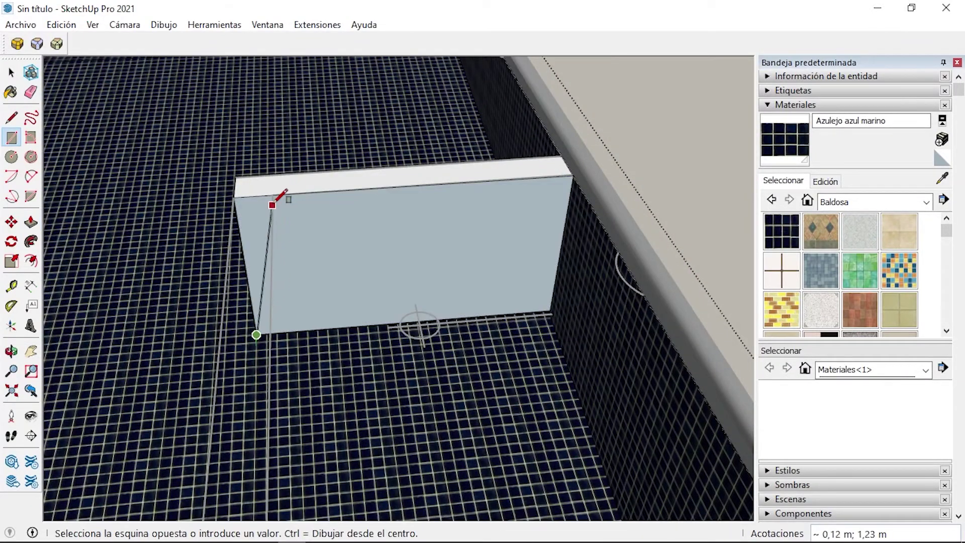
Extend the box face out 3,03 m to form the L-shaped wall
click(261, 215)
scroll(129, 273, down, 5)
middle_drag(299, 377, 452, 302)
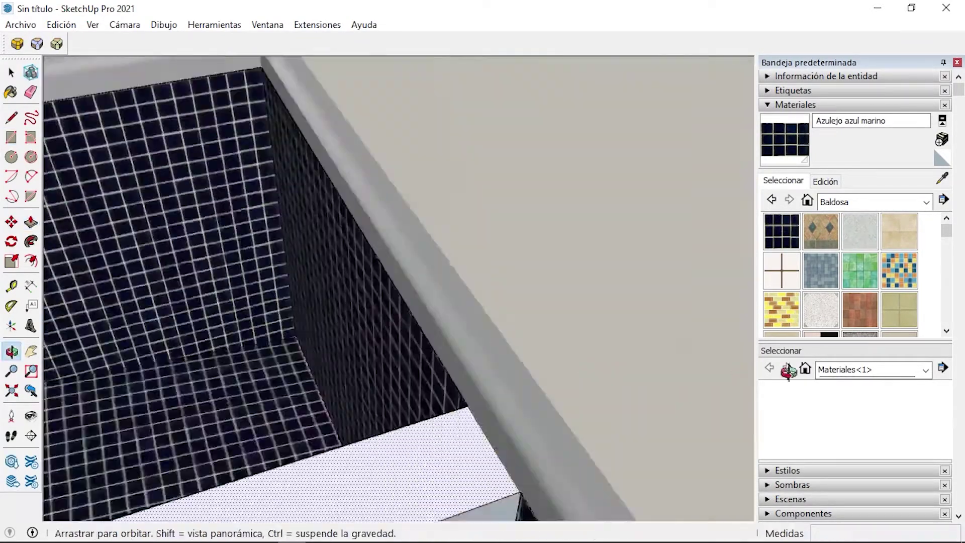
click(493, 326)
scroll(493, 326, down, 5)
middle_drag(493, 326, 417, 211)
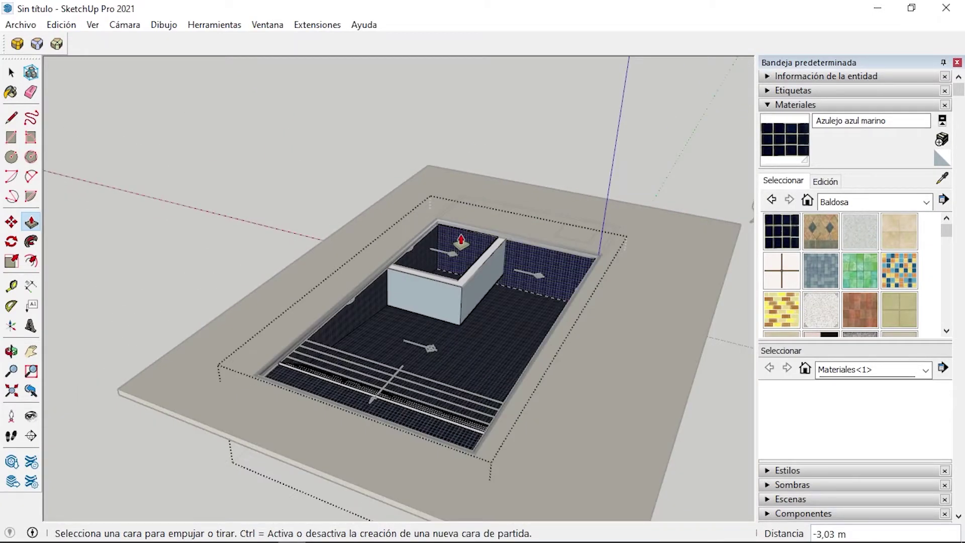
scroll(526, 261, up, 3)
scroll(523, 123, up, 5)
key(space)
scroll(514, 330, up, 5)
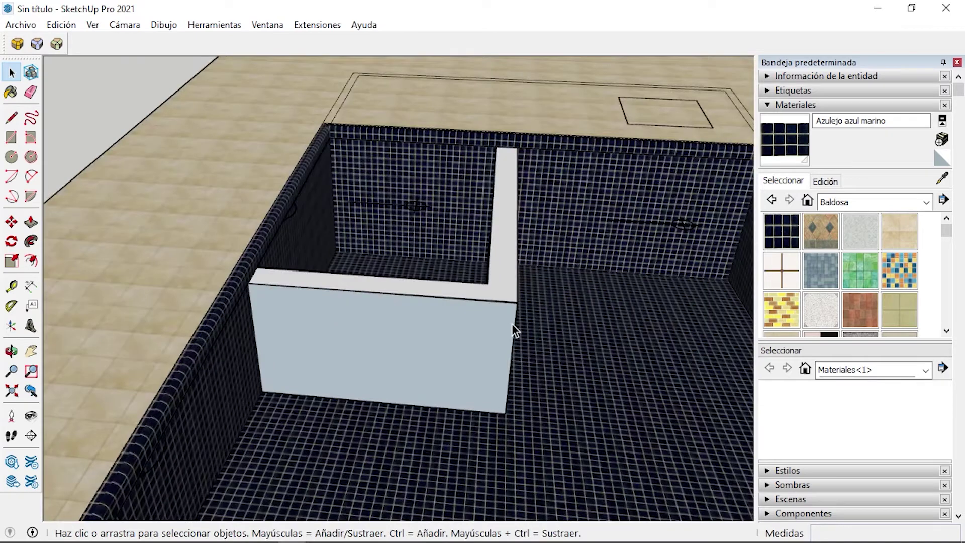
scroll(416, 309, up, 2)
Align the drawing axes to the box face and reverse that face's orientation
right_click(370, 305)
click(224, 361)
right_click(231, 343)
key(Escape)
mouse_move(419, 272)
middle_down()
mouse_move(394, 233)
mouse_move(557, 164)
middle_up()
right_click(558, 164)
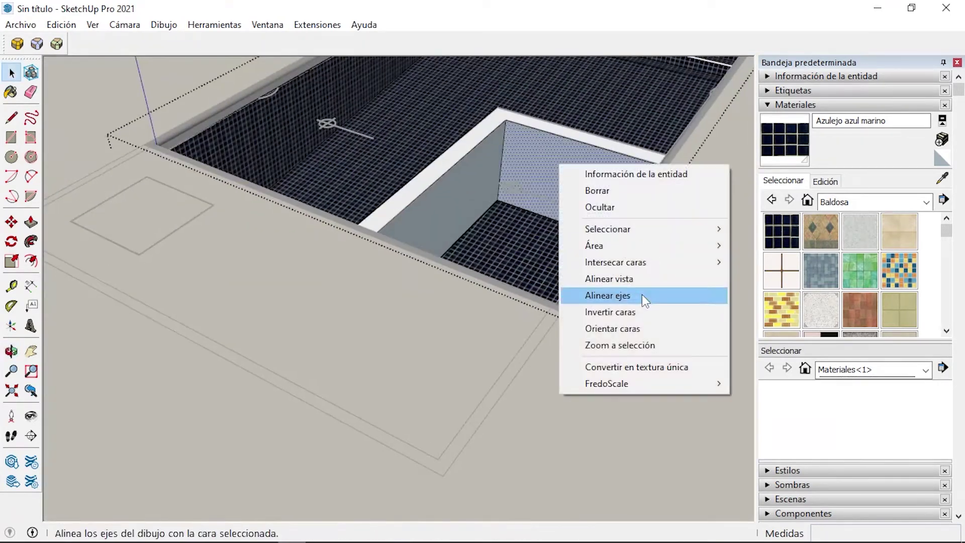
click(641, 295)
right_click(484, 181)
click(573, 332)
Paint the white inner-box faces with Azulejo azul marino navy tile
key(b)
click(527, 115)
mouse_move(527, 115)
middle_down()
mouse_move(497, 202)
mouse_move(231, 274)
mouse_move(351, 267)
mouse_move(300, 252)
mouse_move(391, 285)
mouse_move(420, 187)
mouse_move(487, 113)
mouse_move(161, 399)
middle_up()
click(470, 215)
scroll(487, 115, up, 2)
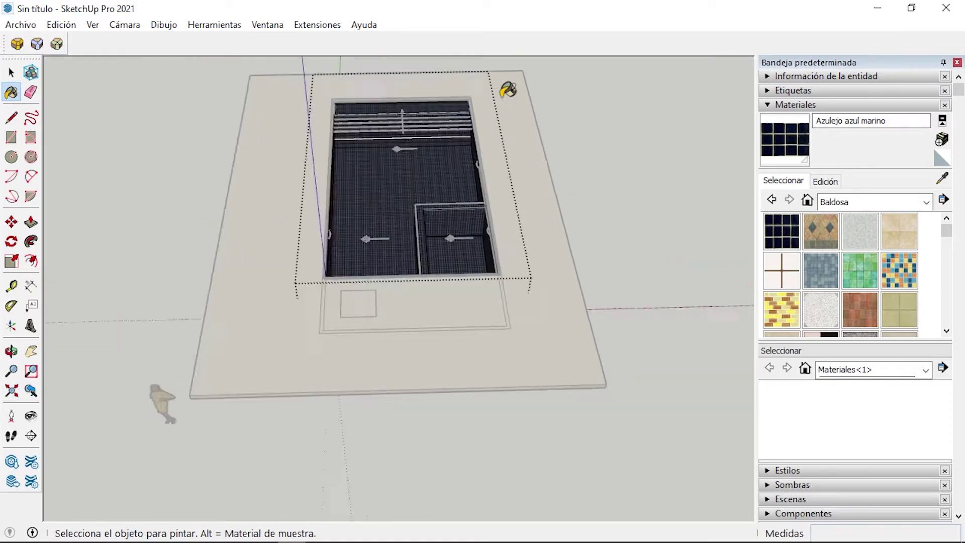
scroll(424, 314, up, 5)
key(space)
Orbit down into the pool corner to a low side view of the floor
mouse_move(624, 448)
middle_down()
mouse_move(278, 284)
mouse_move(171, 251)
middle_up()
scroll(275, 290, up, 3)
key(l)
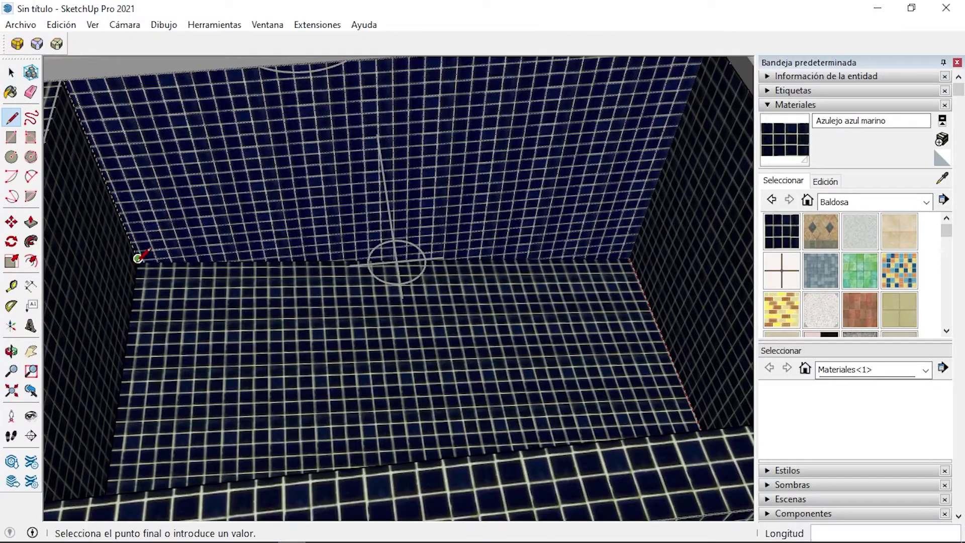
middle_drag(364, 181, 319, 168)
scroll(300, 263, up, 3)
middle_drag(299, 263, 444, 164)
key(Escape)
key(space)
scroll(506, 209, down, 5)
mouse_move(506, 209)
middle_down()
mouse_move(201, 135)
mouse_move(544, 321)
mouse_move(521, 224)
mouse_move(448, 360)
middle_up()
scroll(544, 322, up, 5)
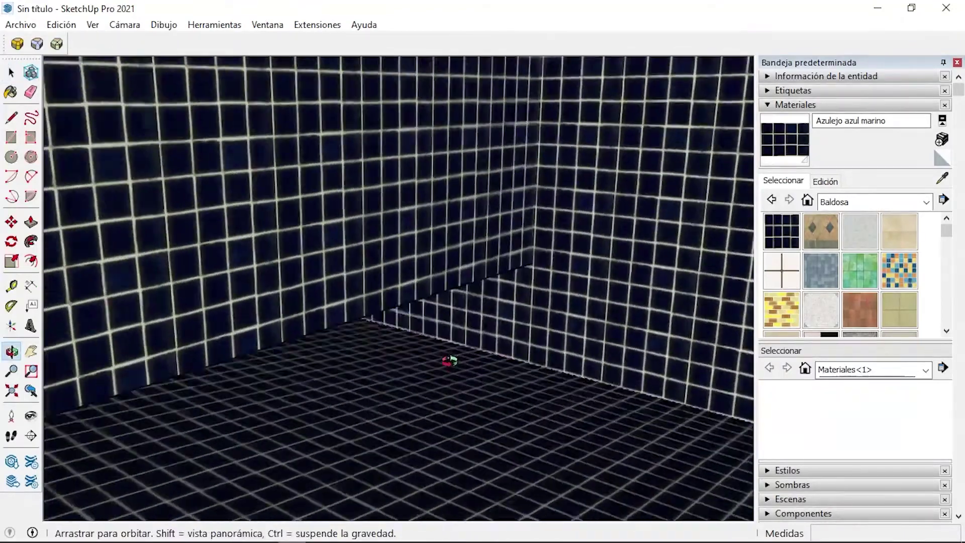
scroll(416, 422, up, 3)
scroll(411, 162, up, 3)
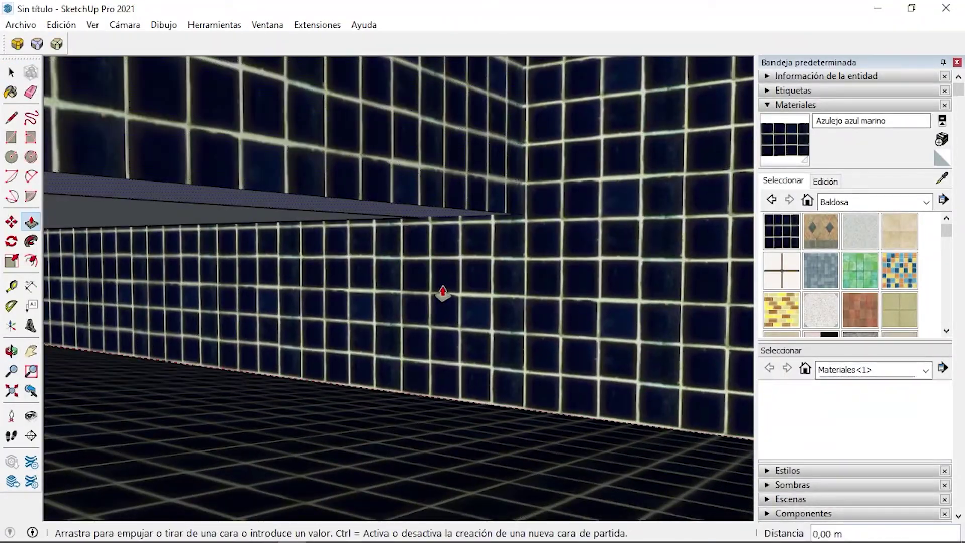
Draw a line across the pool floor to split off a floor face
key(l)
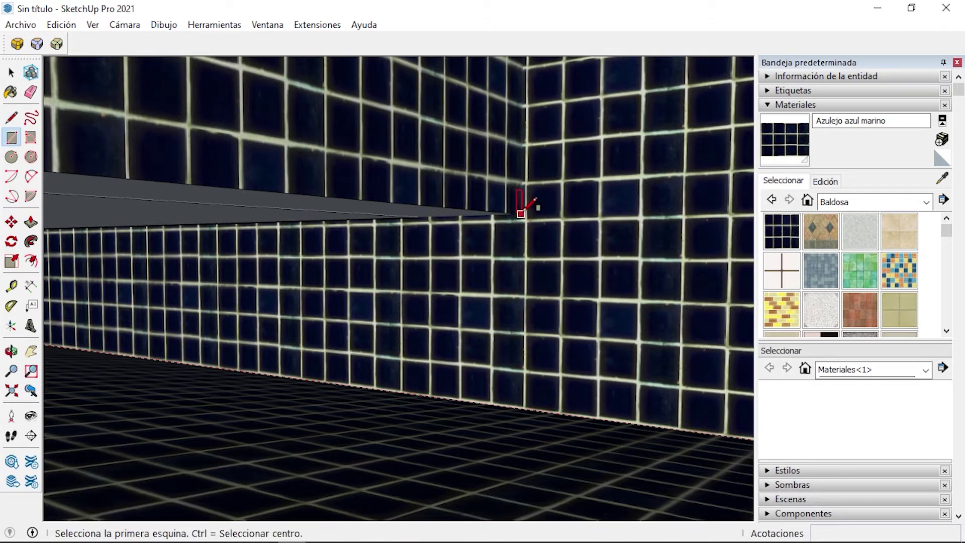
mouse_move(545, 216)
middle_down()
mouse_move(233, 390)
mouse_move(524, 256)
middle_up()
mouse_move(527, 374)
middle_down()
mouse_move(191, 394)
mouse_move(544, 396)
mouse_move(188, 431)
middle_up()
click(185, 432)
mouse_move(638, 311)
middle_down()
mouse_move(450, 340)
mouse_move(239, 267)
mouse_move(323, 295)
middle_up()
Push the floor face down to deepen the basin and paint it navy tile
key(p)
click(323, 295)
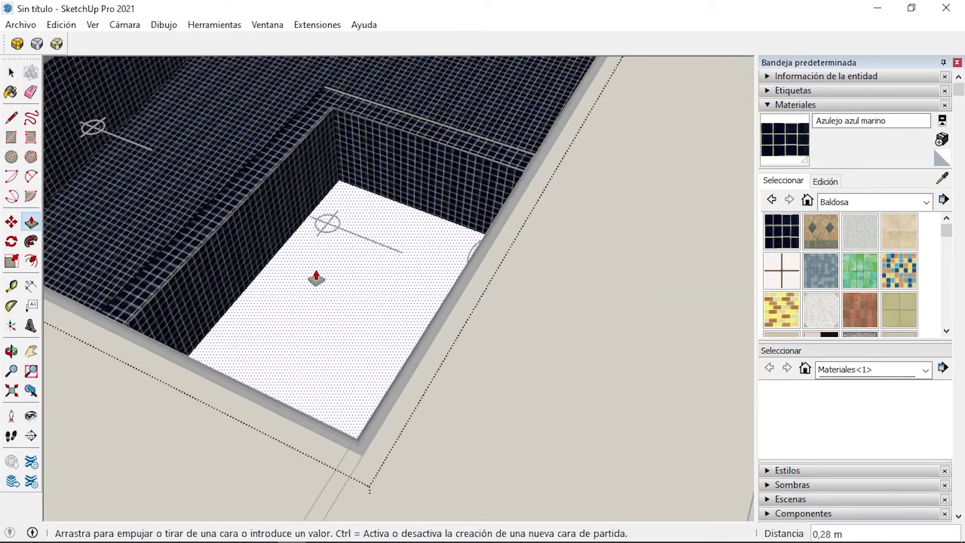
key(t)
mouse_move(426, 151)
middle_down()
mouse_move(327, 104)
mouse_move(399, 287)
middle_up()
scroll(399, 287, up, 2)
key(p)
click(535, 362)
key(b)
click(459, 338)
scroll(468, 340, down, 5)
scroll(475, 342, up, 8)
key(t)
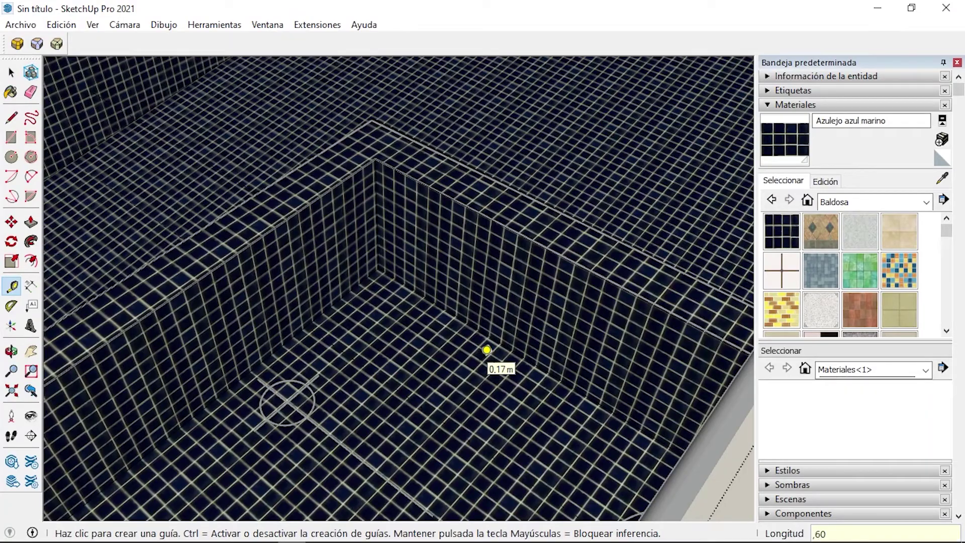
Outline the step bench and raise it 0,5 m
key(l)
middle_drag(324, 331, 389, 377)
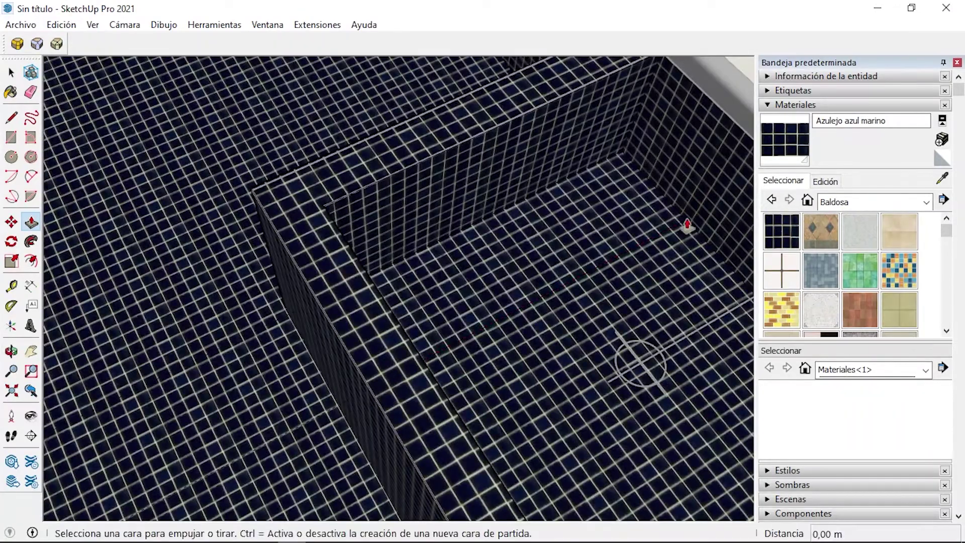
click(688, 226)
text(0,5)
key(Return)
middle_drag(605, 216, 541, 329)
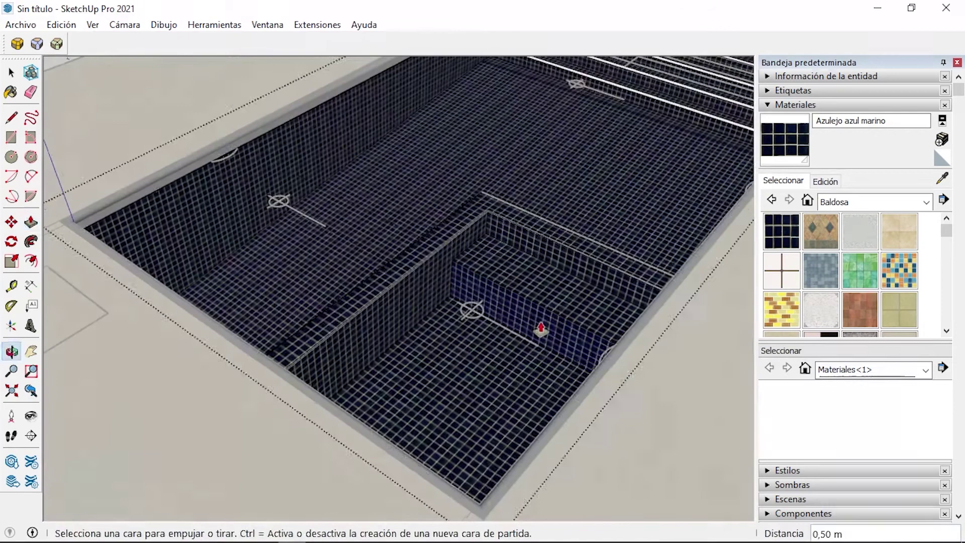
scroll(541, 329, up, 5)
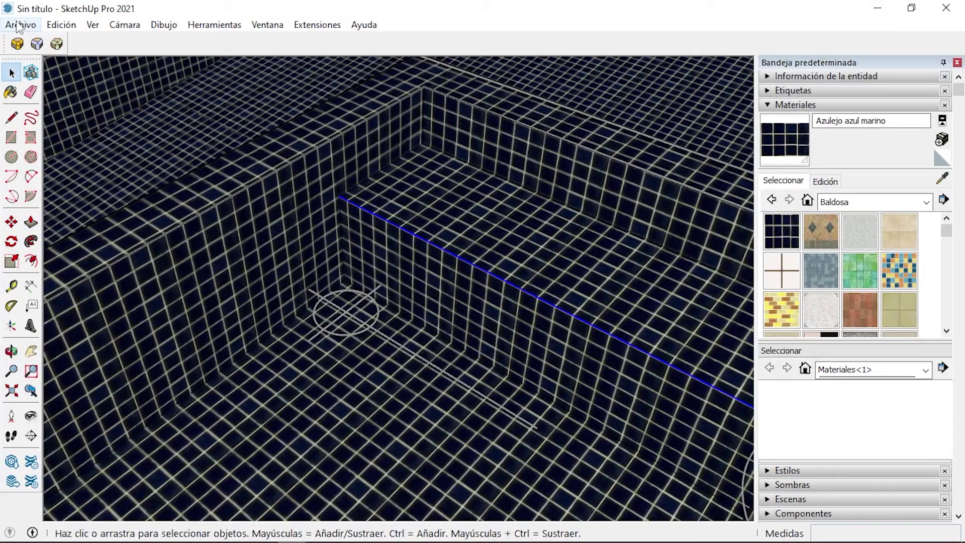
Round the model corners with RoundCorner and view the whole pool upright on its deck
click(17, 44)
scroll(532, 300, down, 5)
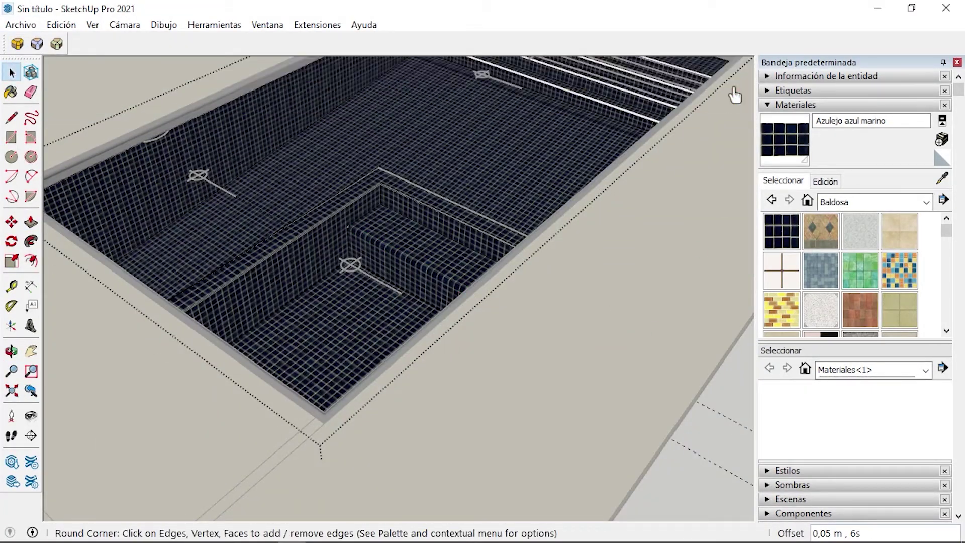
scroll(452, 269, up, 5)
scroll(420, 282, up, 2)
mouse_move(420, 282)
middle_down()
mouse_move(142, 208)
mouse_move(552, 237)
middle_up()
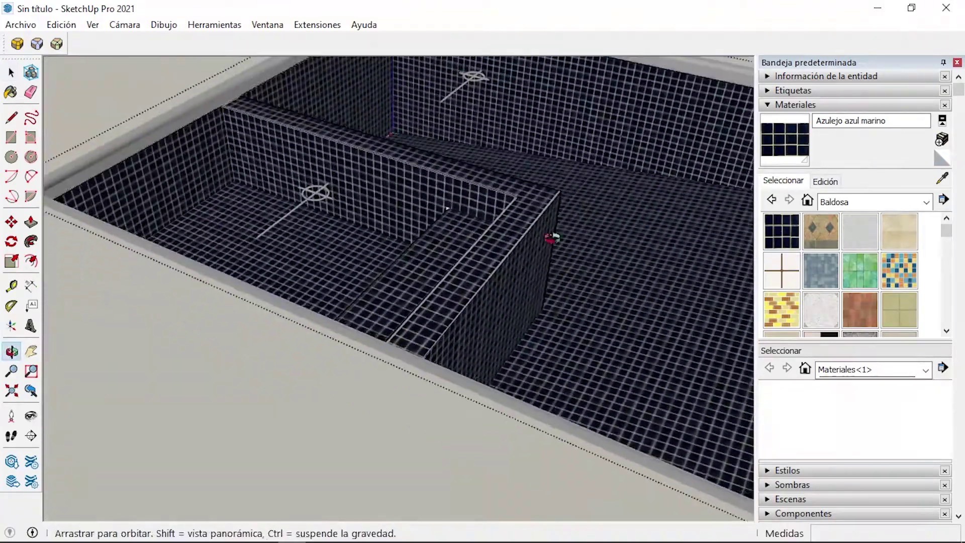
scroll(342, 257, down, 3)
middle_drag(342, 257, 381, 254)
scroll(526, 267, down, 3)
mouse_move(525, 267)
middle_down()
mouse_move(181, 304)
mouse_move(64, 59)
middle_up()
click(21, 25)
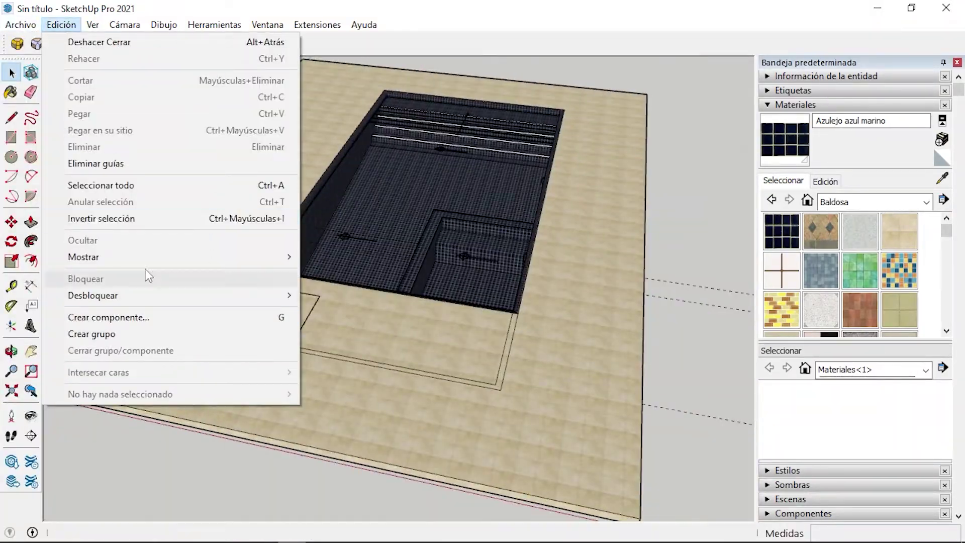
Save the model as 3D piscina in D: > Trabajo > Casa Ricaurte
click(521, 309)
scroll(520, 309, down, 3)
mouse_move(599, 305)
middle_down()
mouse_move(506, 276)
mouse_move(415, 283)
middle_up()
key(ctrl+s)
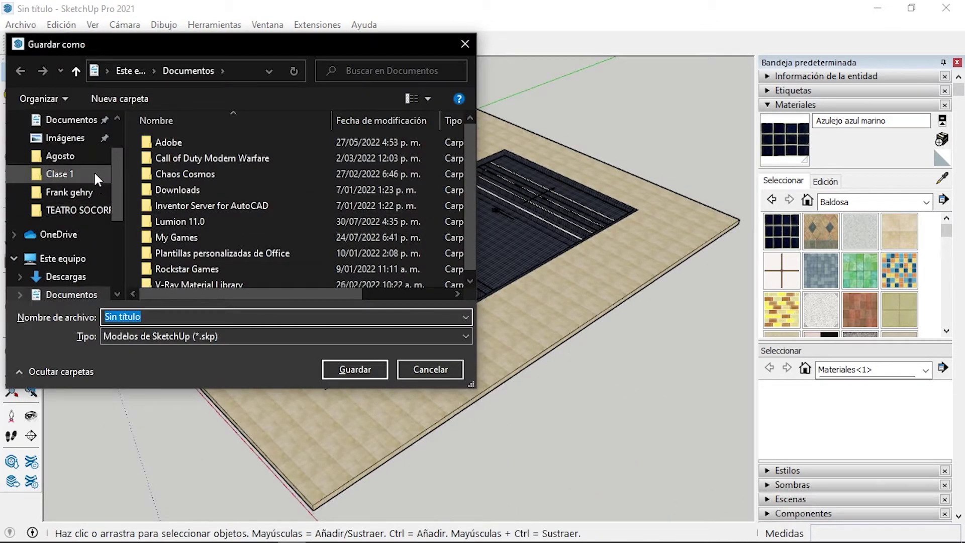
scroll(93, 171, down, 3)
click(76, 246)
double_click(243, 146)
double_click(254, 256)
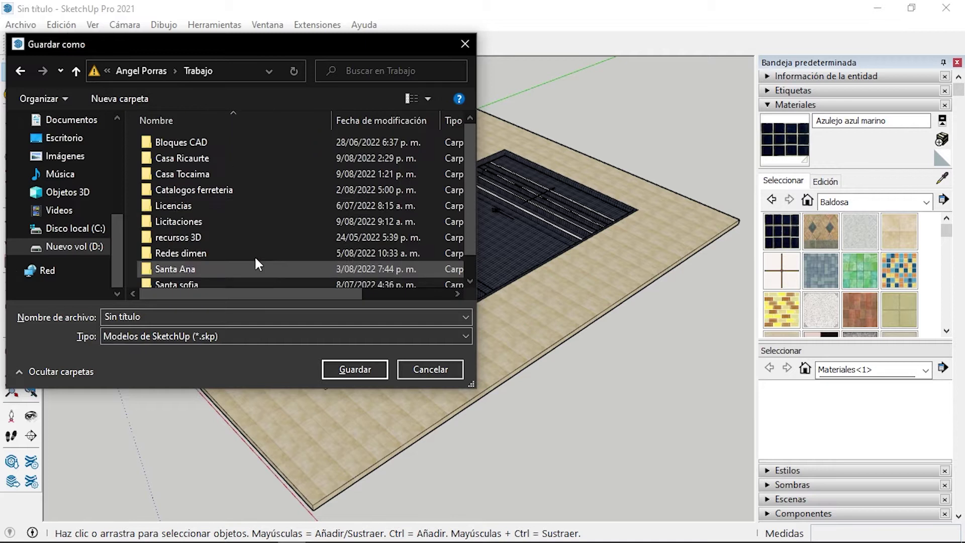
double_click(237, 158)
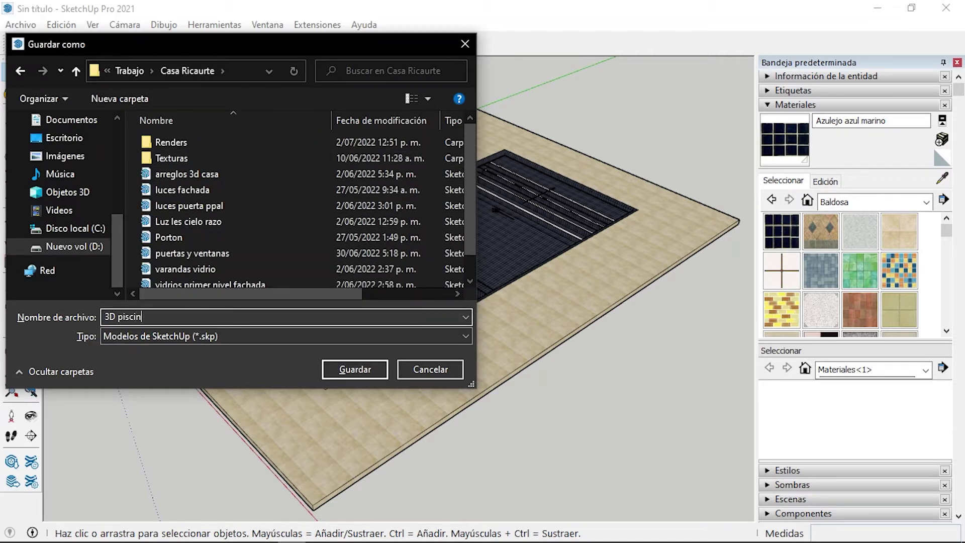
text(a)
key(Return)
Lock the imported piscina 2d.dwg plan in Entity Info
scroll(511, 201, up, 3)
scroll(510, 201, down, 1)
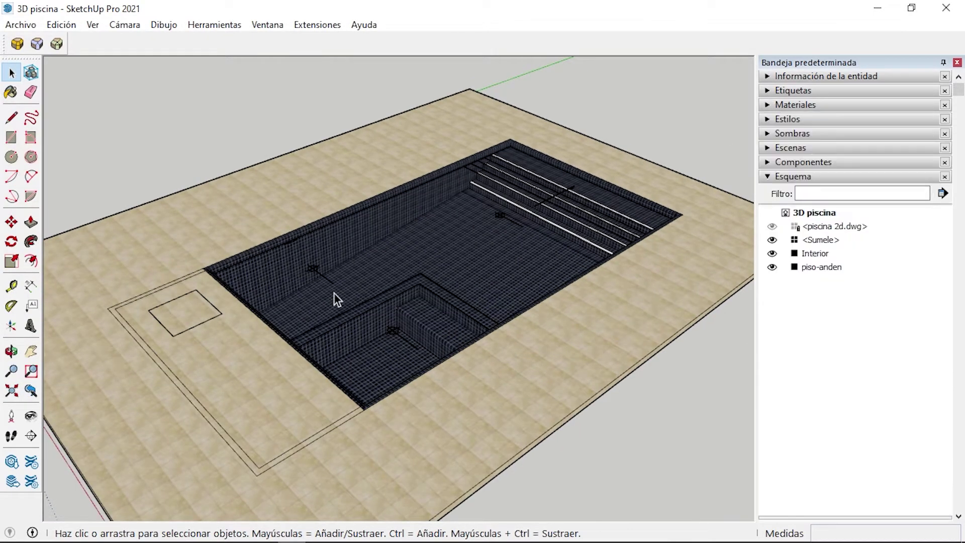
click(834, 226)
click(787, 77)
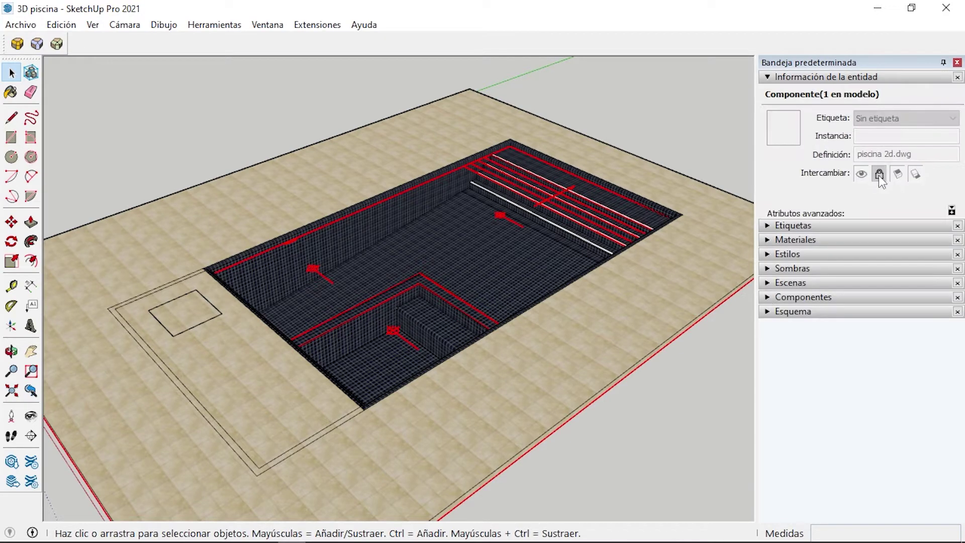
click(878, 174)
mouse_move(541, 221)
middle_down()
mouse_move(129, 258)
mouse_move(534, 287)
mouse_move(308, 222)
mouse_move(237, 340)
mouse_move(650, 366)
mouse_move(466, 312)
middle_up()
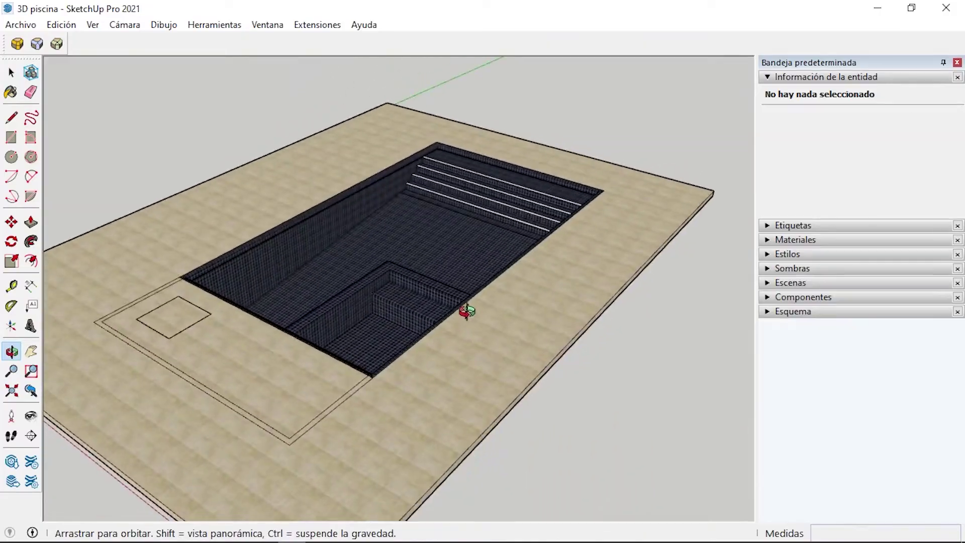
Minimize SketchUp and return to the piscina 2d drawing in AutoCAD
click(883, 7)
middle_drag(500, 256, 477, 265)
click(177, 122)
click(442, 120)
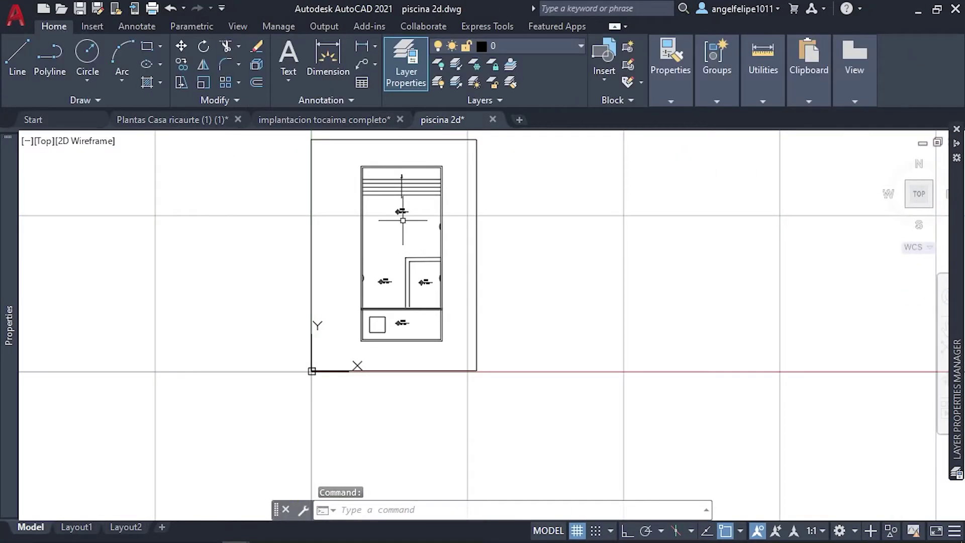
Paste the dimension copied from Plantas Casa ricaurte into the piscina 2d drawing
click(190, 124)
scroll(354, 267, up, 5)
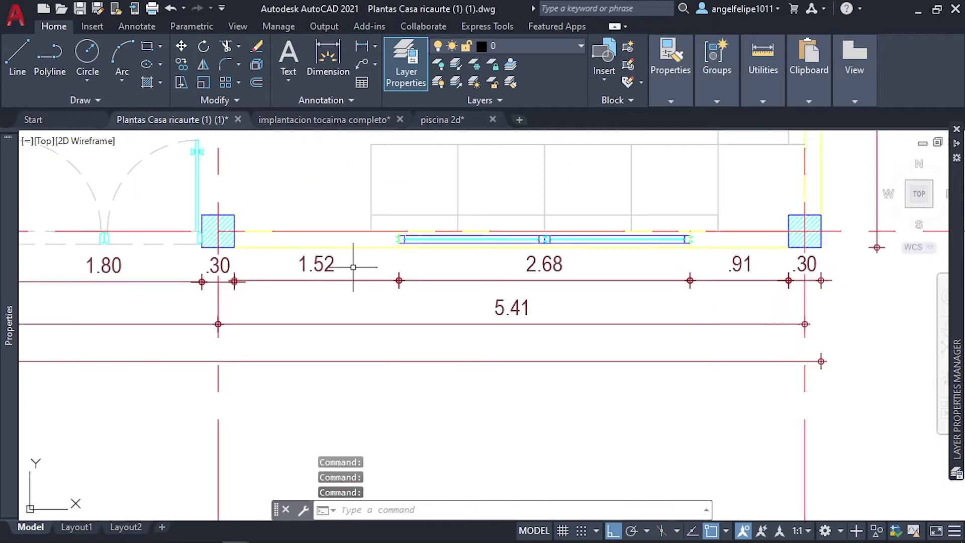
click(321, 120)
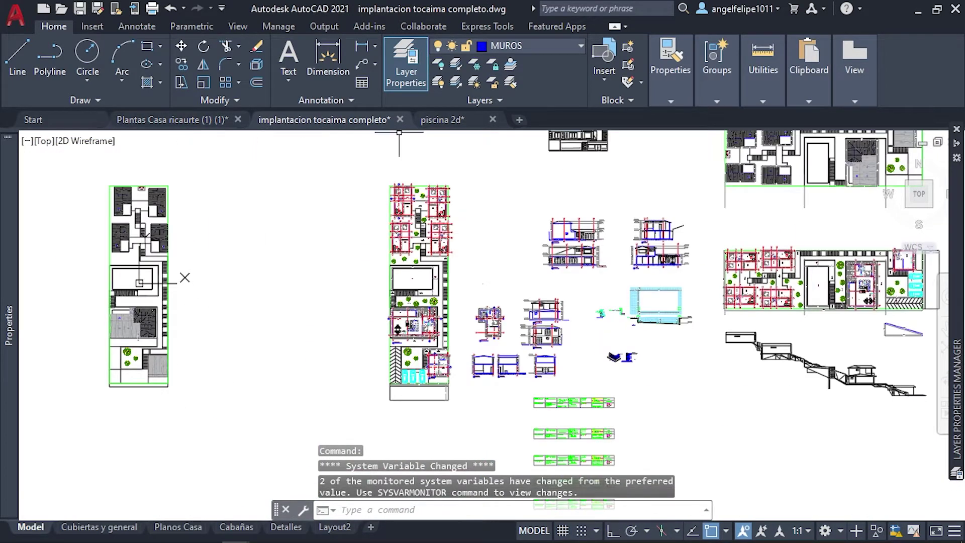
click(442, 119)
key(ctrl+v)
scroll(351, 227, up, 5)
scroll(269, 280, up, 3)
click(211, 223)
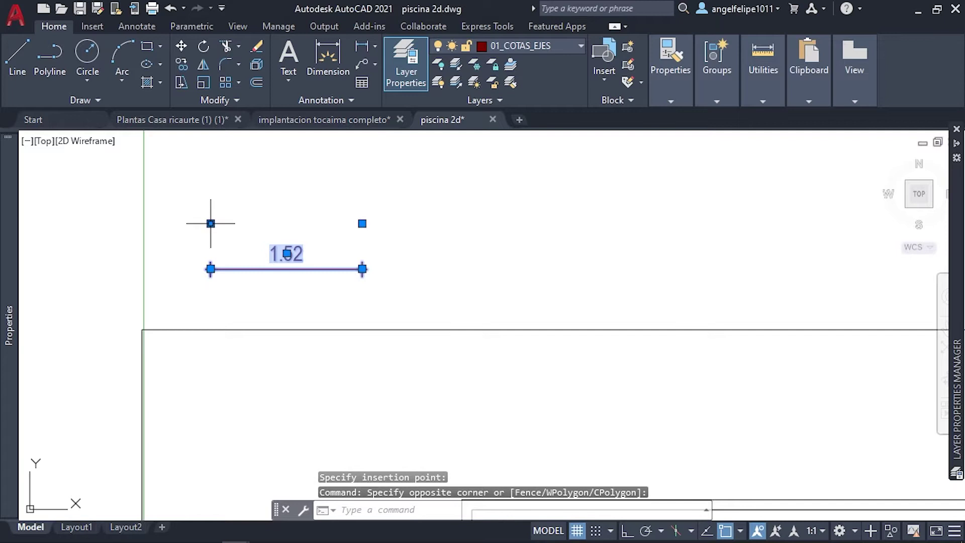
Stretch the pasted dimension's end to the pool corner so it reads 10.60
click(376, 231)
scroll(377, 230, down, 3)
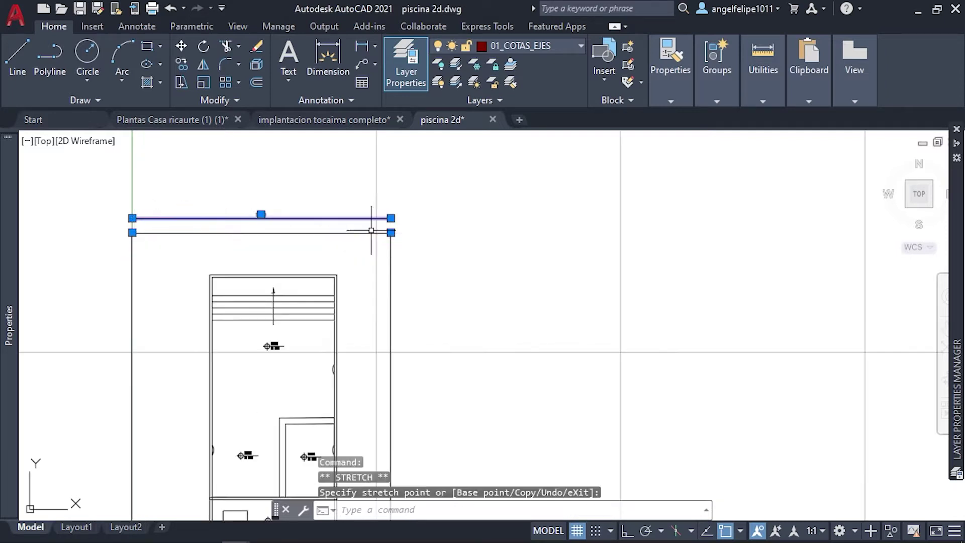
scroll(235, 213, up, 4)
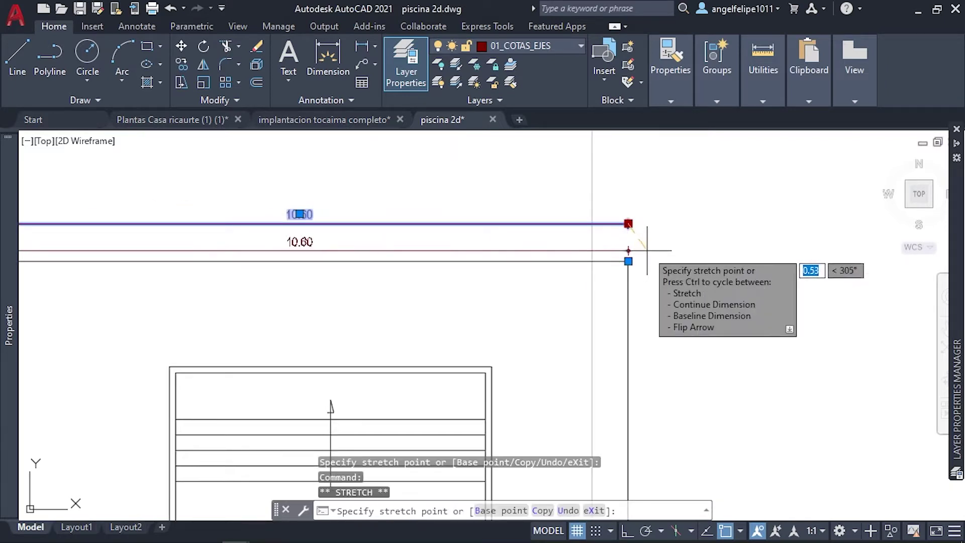
click(628, 260)
scroll(423, 178, down, 4)
Add a 14.8 linear dimension from the pool corner
click(119, 28)
click(287, 82)
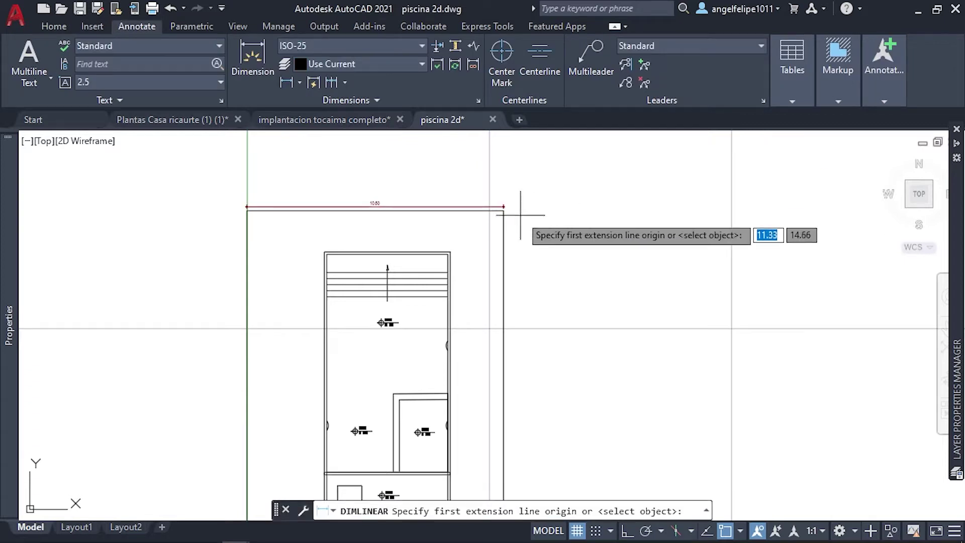
click(503, 208)
scroll(504, 207, down, 4)
scroll(452, 338, up, 2)
click(452, 338)
scroll(453, 331, up, 3)
click(452, 216)
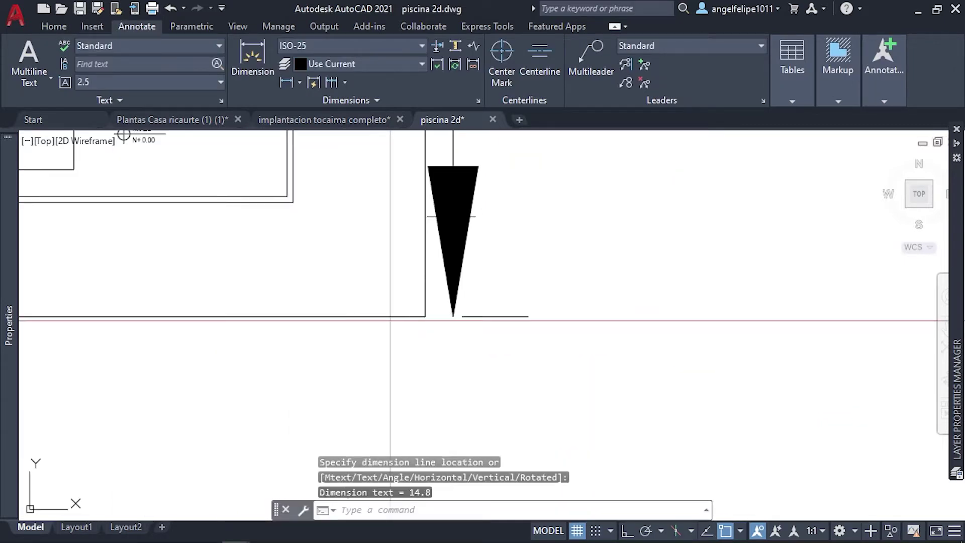
click(452, 197)
click(421, 46)
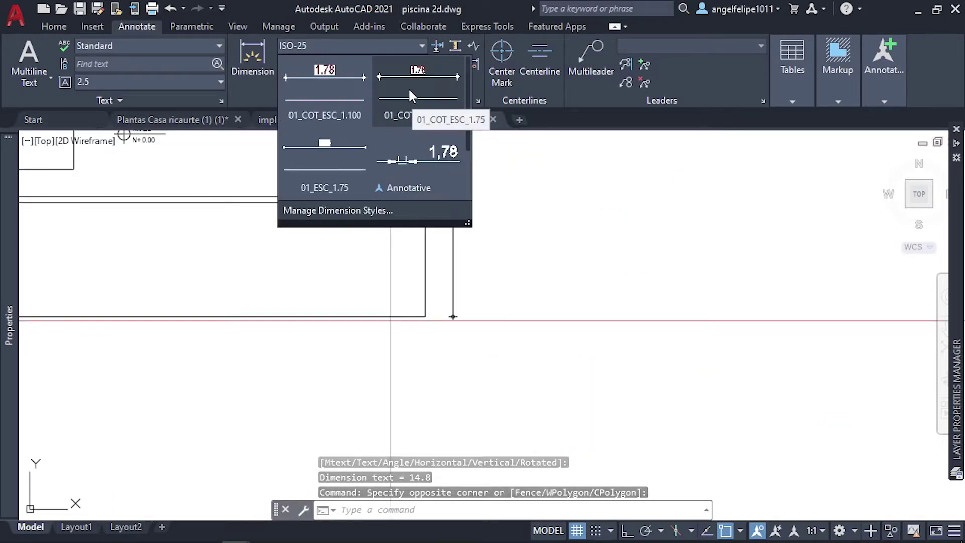
Apply the 01_COT_ESC_1.100 dimension style to the overall horizontal dimension
scroll(565, 343, down, 4)
scroll(564, 344, up, 3)
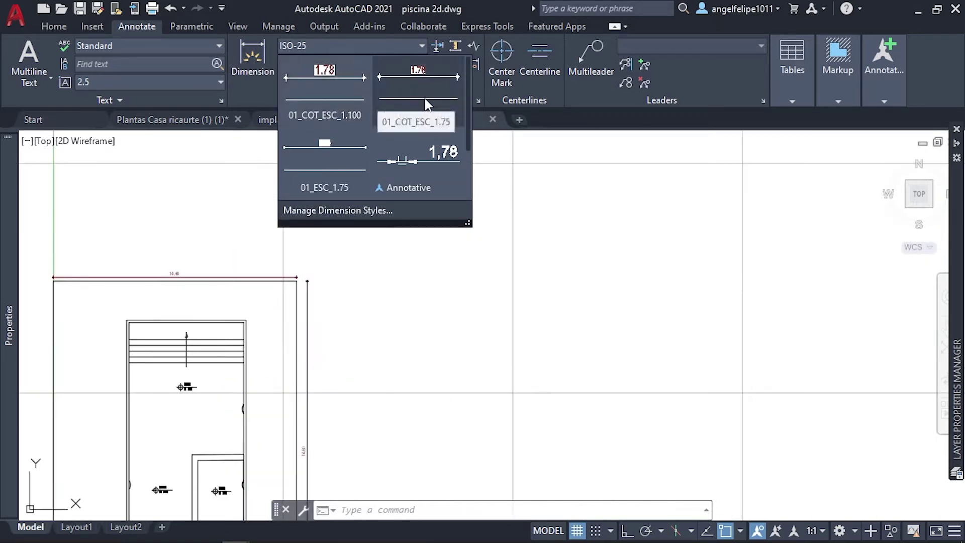
click(324, 90)
key(Escape)
click(207, 276)
click(381, 45)
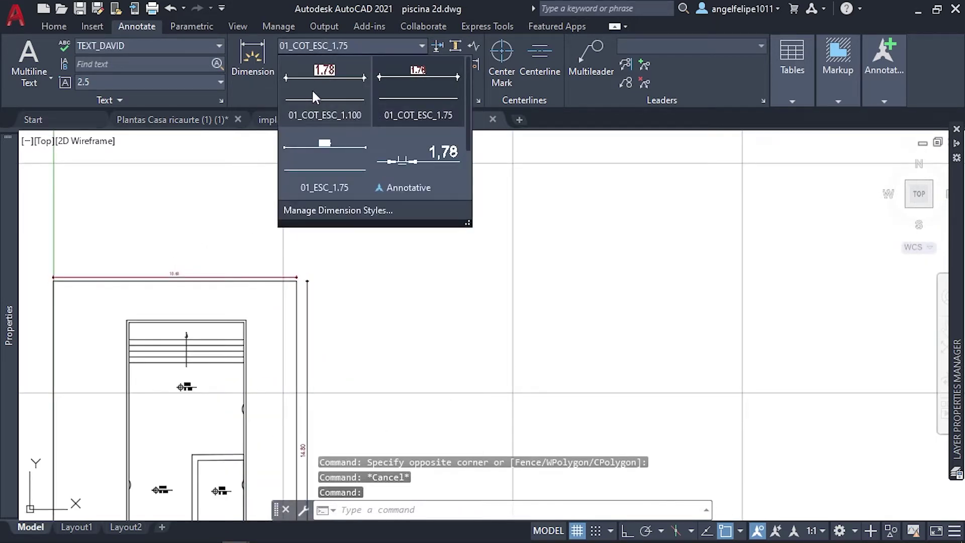
click(312, 89)
key(Escape)
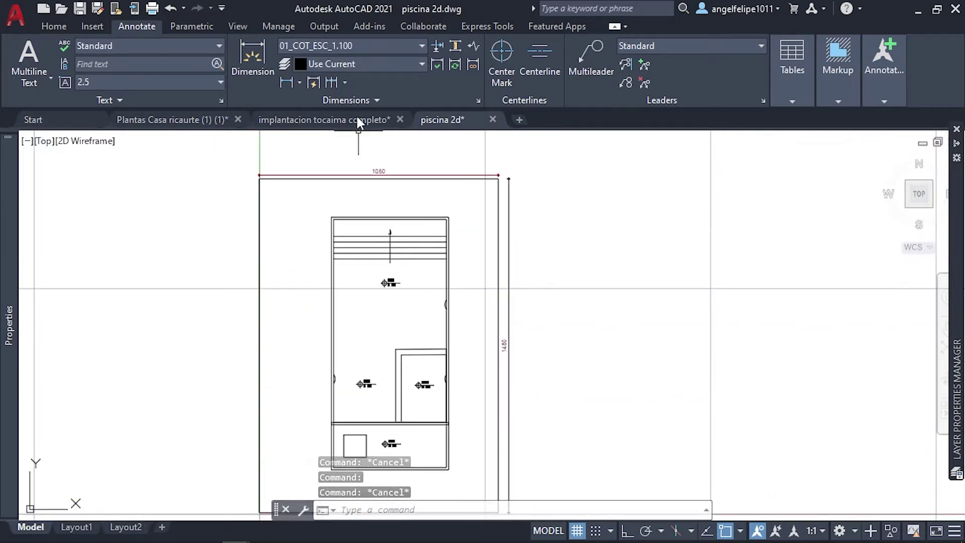
Dimension the pool width between its top corners as 5.20
click(286, 82)
scroll(321, 156, up, 3)
scroll(437, 201, up, 3)
click(39, 275)
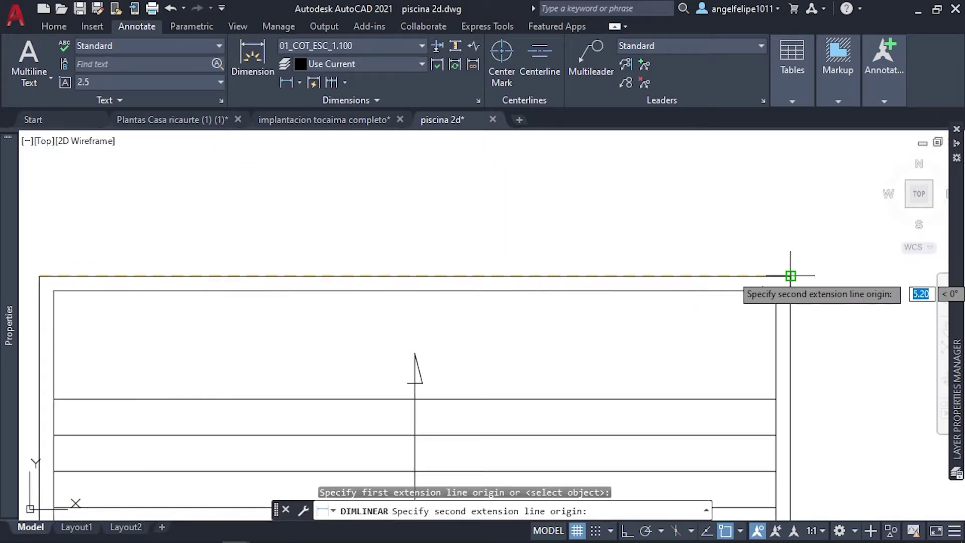
click(790, 276)
click(431, 259)
Add a 9.10 dimension along the pool's side, continued with 2.10 at the lower corner
click(286, 81)
click(791, 276)
scroll(790, 276, down, 5)
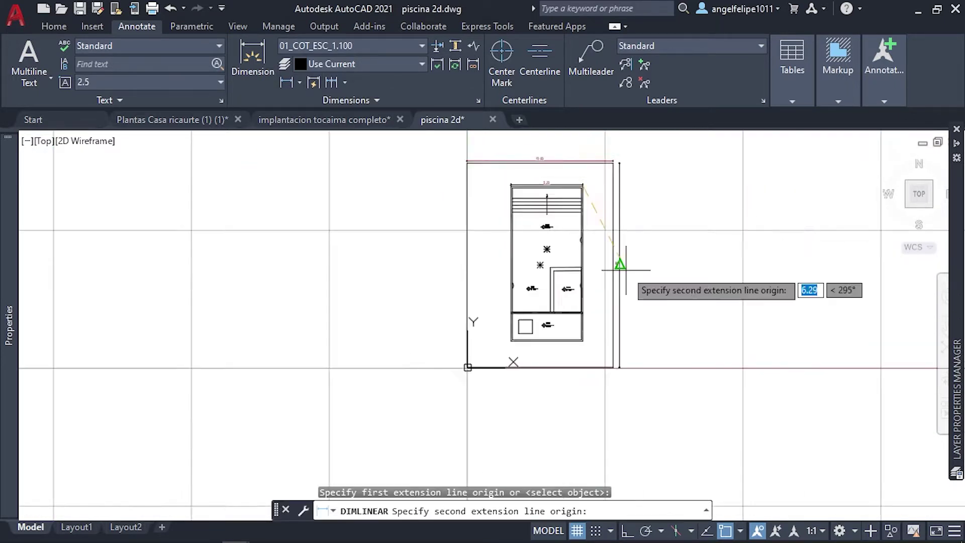
scroll(463, 271, up, 6)
click(441, 237)
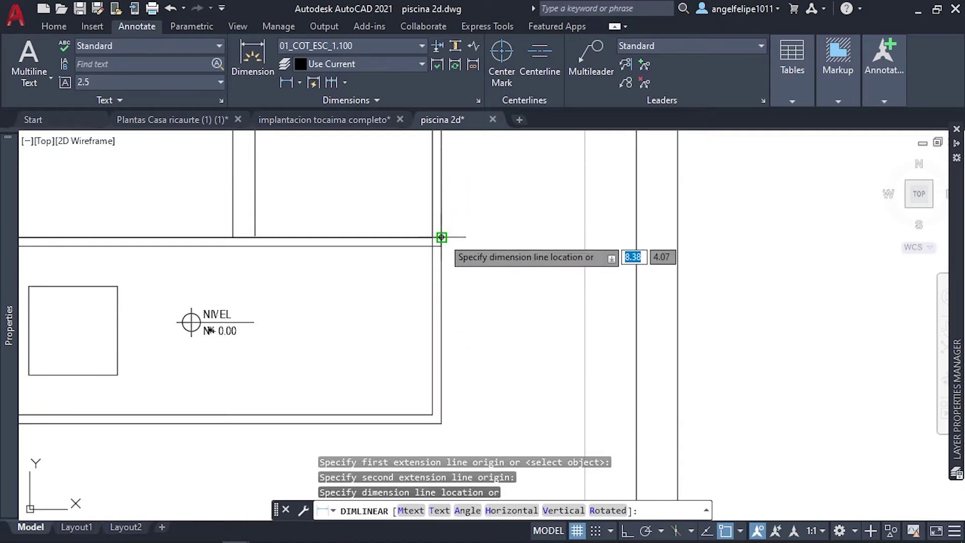
click(320, 82)
click(442, 416)
key(Escape)
Select the 2.10 dimension and try adjusting its grip, then cancel
scroll(441, 416, down, 4)
scroll(442, 282, up, 4)
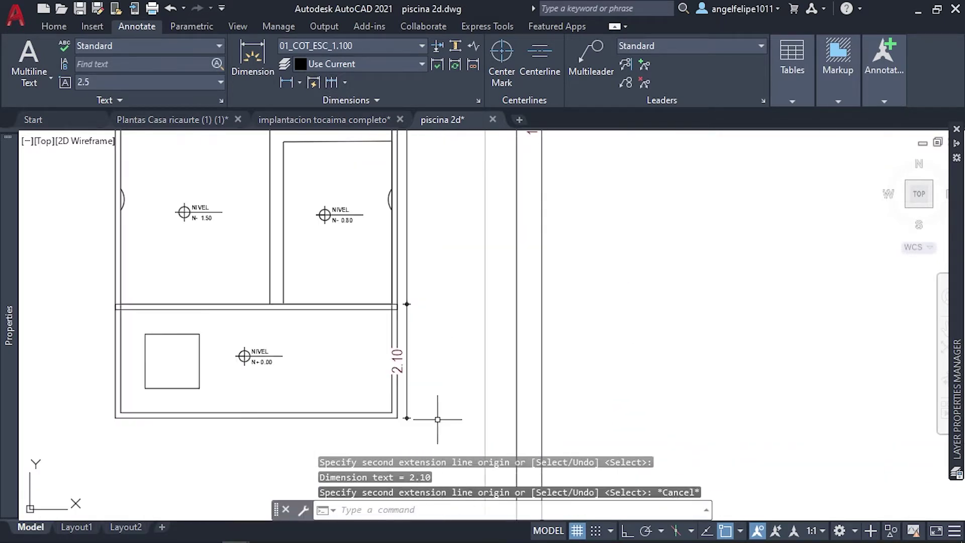
scroll(437, 418, up, 3)
click(400, 387)
scroll(362, 302, down, 2)
click(377, 151)
scroll(350, 189, up, 3)
click(350, 189)
key(Escape)
scroll(424, 269, down, 5)
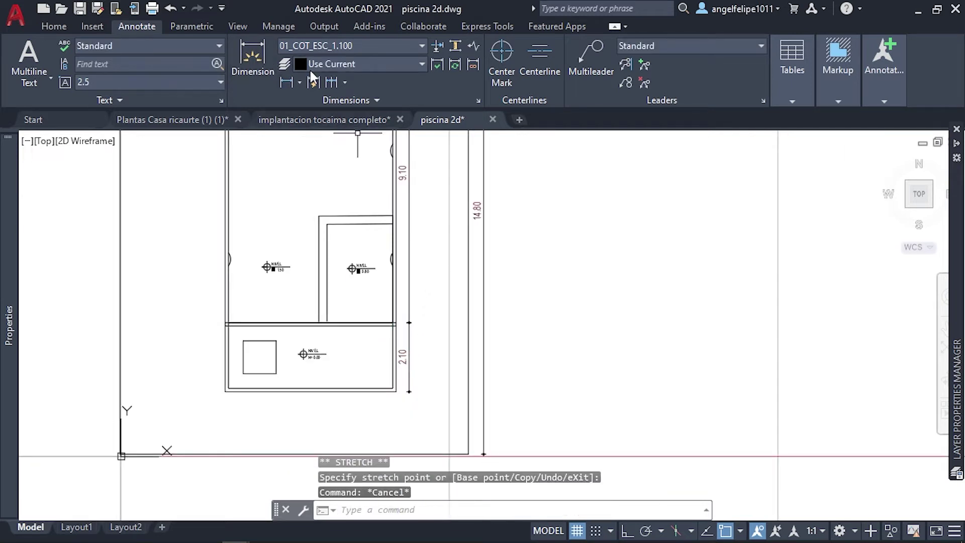
Add a 3.20 setback dimension from the plan's outer left edge to the pool wall
click(288, 77)
scroll(308, 336, down, 4)
scroll(238, 262, up, 5)
click(207, 340)
click(370, 340)
click(332, 338)
scroll(409, 333, down, 5)
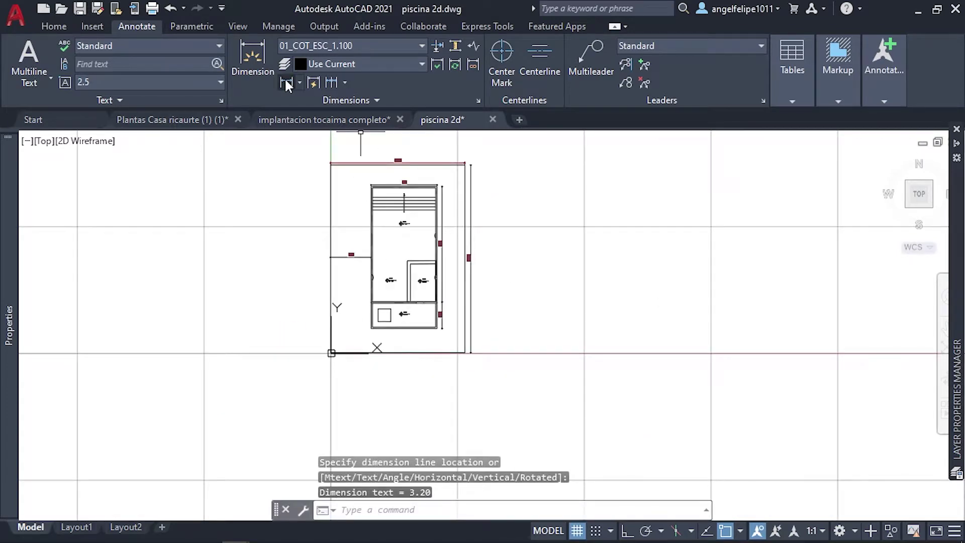
scroll(415, 333, up, 4)
click(287, 83)
Add the 1.90 dimension below the pool and stretch it to the outer edge
click(386, 320)
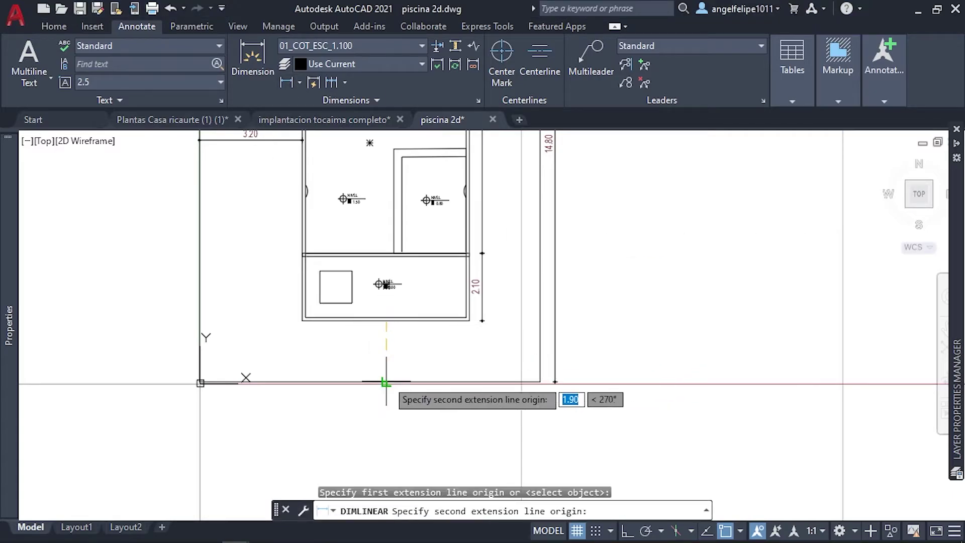
click(385, 382)
click(386, 357)
scroll(442, 324, up, 4)
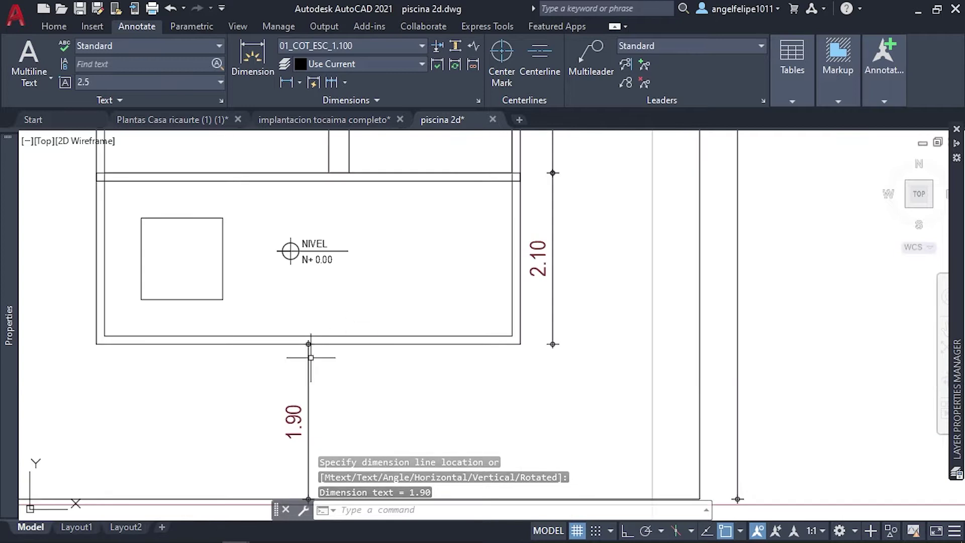
scroll(307, 344, up, 6)
click(306, 345)
click(312, 339)
click(312, 319)
scroll(376, 432, down, 5)
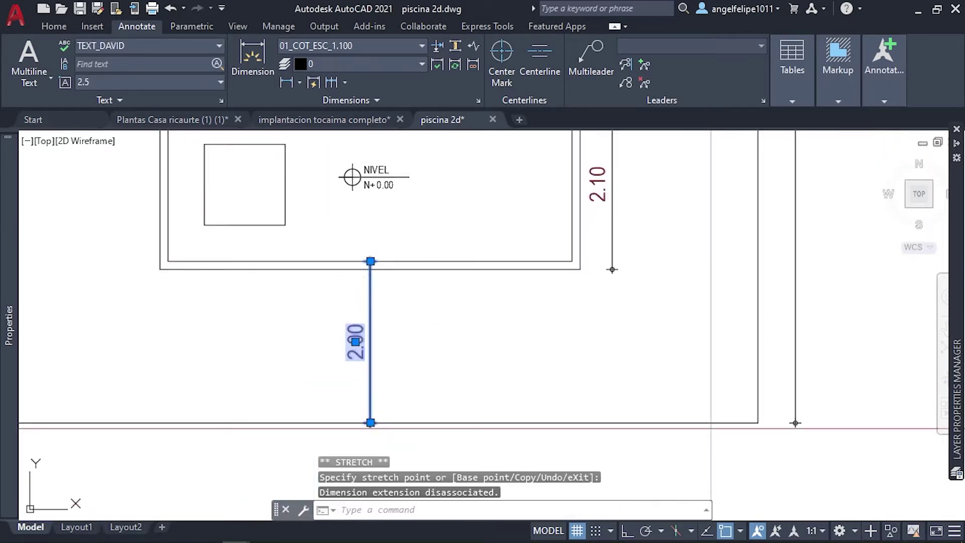
scroll(429, 418, down, 4)
key(Escape)
Switch to the 01_COT_ESC_1.75 dimension style and dimension the block's 2.25 width
click(283, 80)
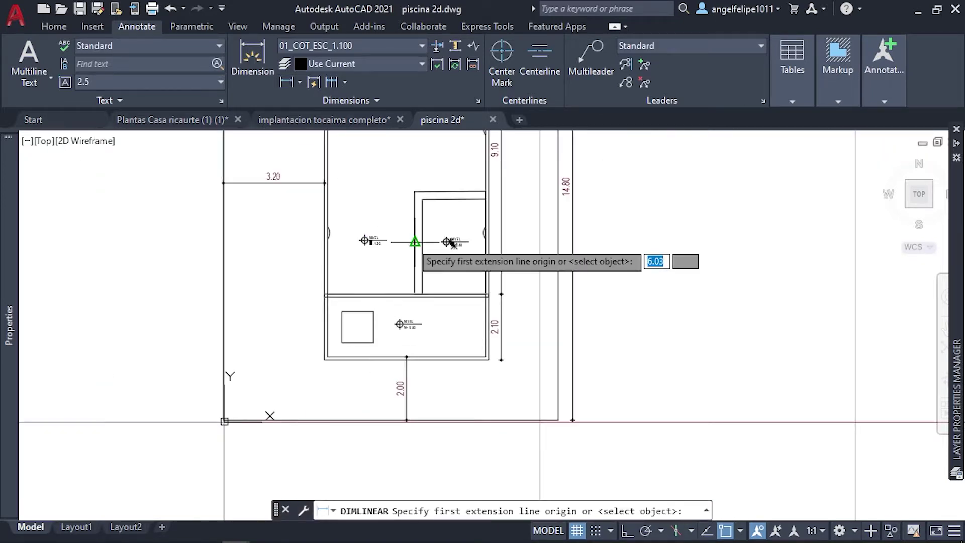
click(362, 45)
click(416, 76)
scroll(487, 180, up, 6)
click(499, 248)
click(212, 250)
click(212, 239)
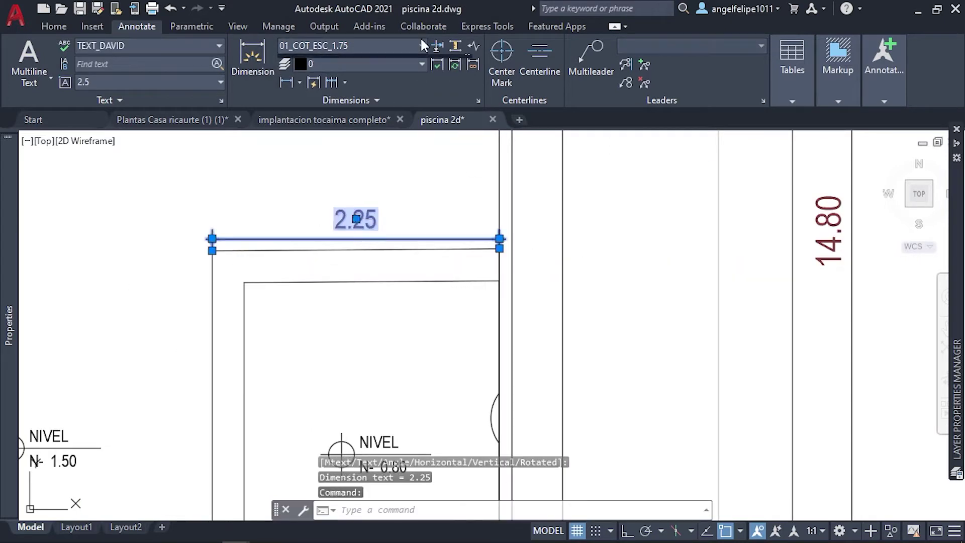
Add the 3.17 height dimension and the 2.00 bench width dimension
key(Return)
click(211, 236)
scroll(287, 371, down, 3)
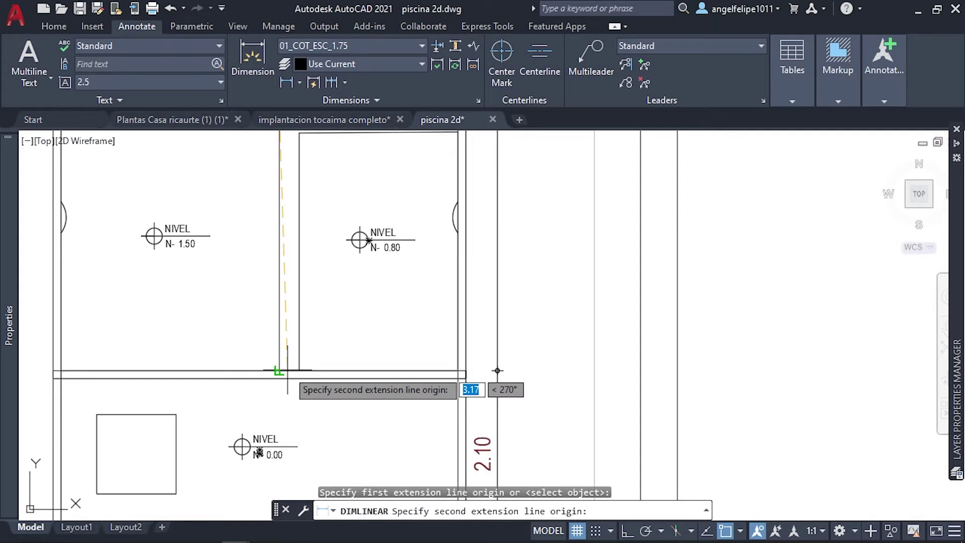
click(287, 371)
click(267, 338)
key(Return)
click(300, 370)
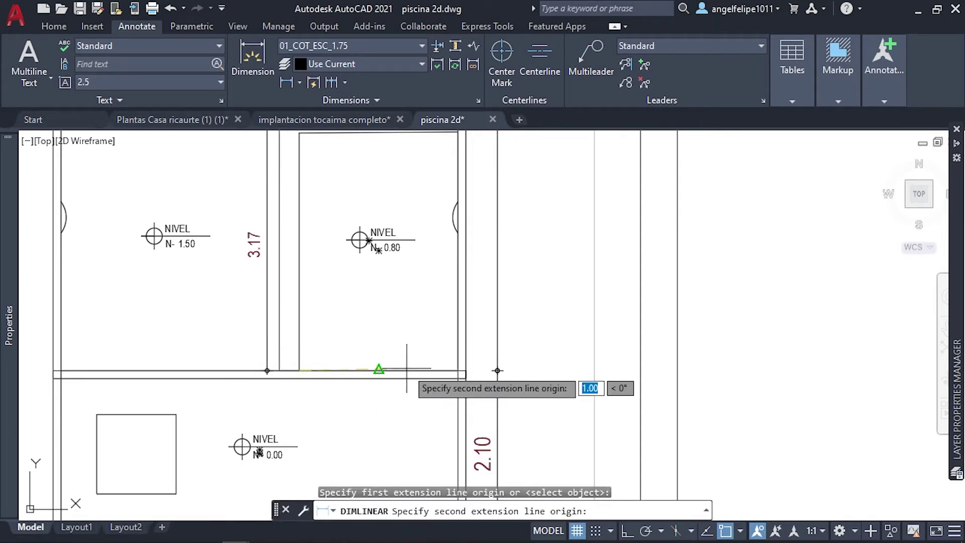
click(458, 370)
click(374, 362)
Add the 2.99 inner height dimension inside the block
key(Return)
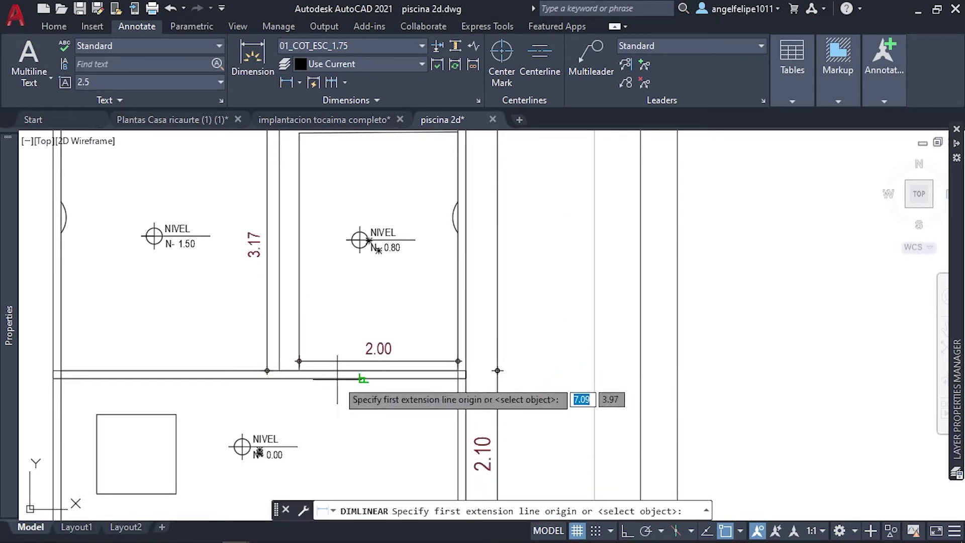
click(299, 371)
scroll(299, 370, down, 2)
click(299, 222)
scroll(279, 275, up, 2)
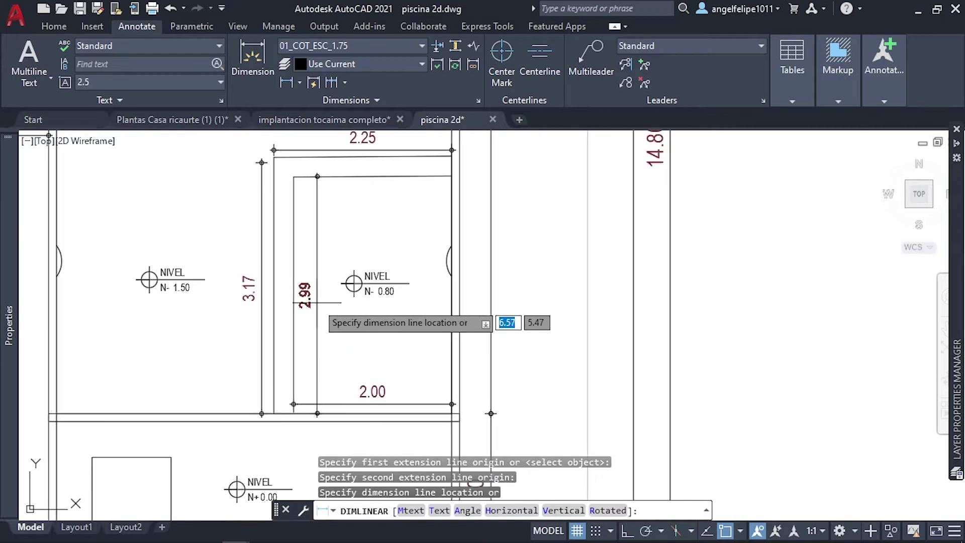
click(317, 302)
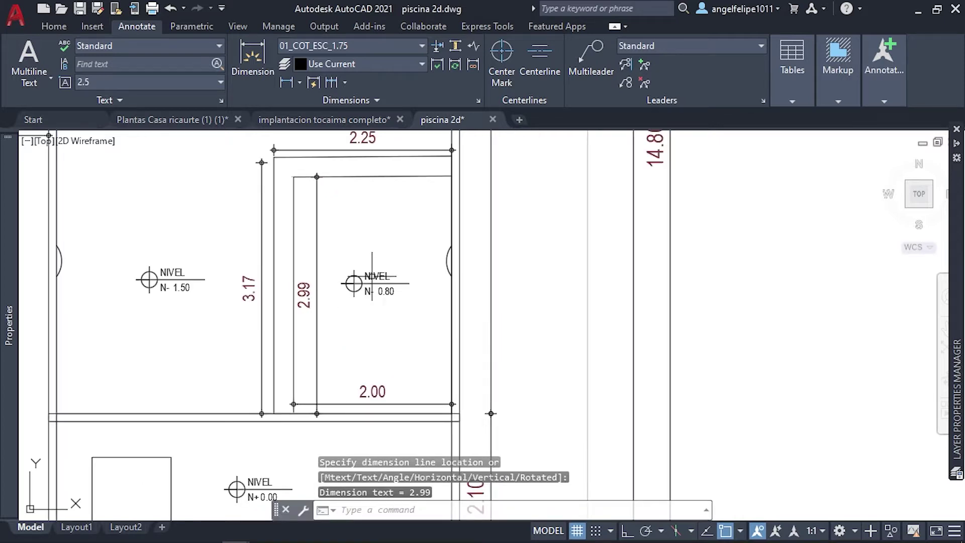
Draw a 0.60 polyline from the inner top edge and extend it to the block's right edge
text(pline)
key(Return)
click(373, 177)
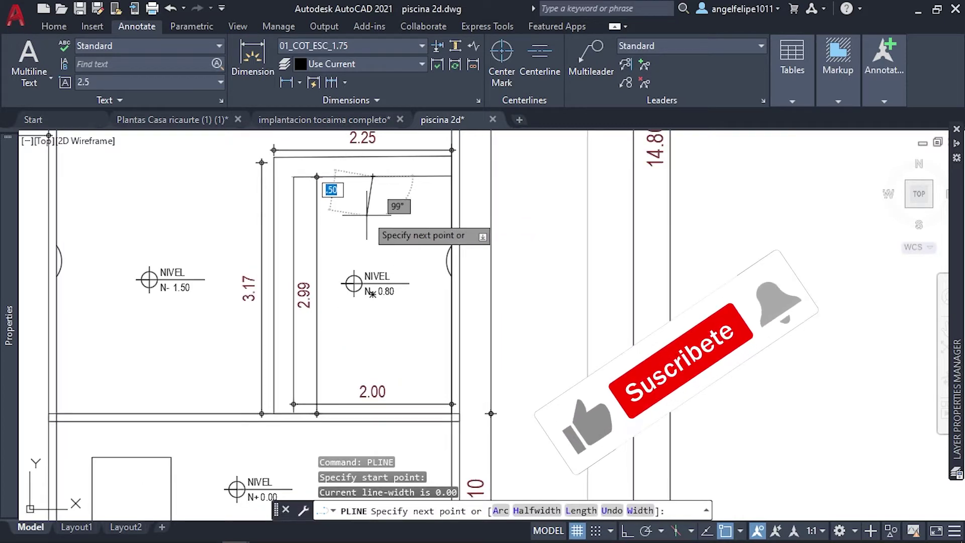
key(F8)
text(.60)
key(Return)
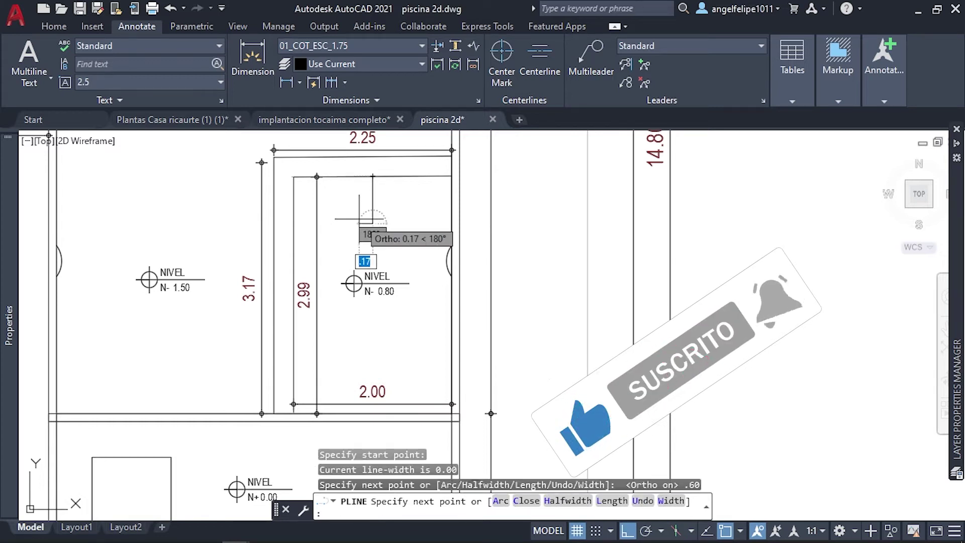
click(292, 224)
key(Return)
click(381, 201)
click(281, 237)
click(455, 237)
click(372, 223)
click(457, 219)
key(Escape)
Move the arc lower on the pool's right wall
click(449, 260)
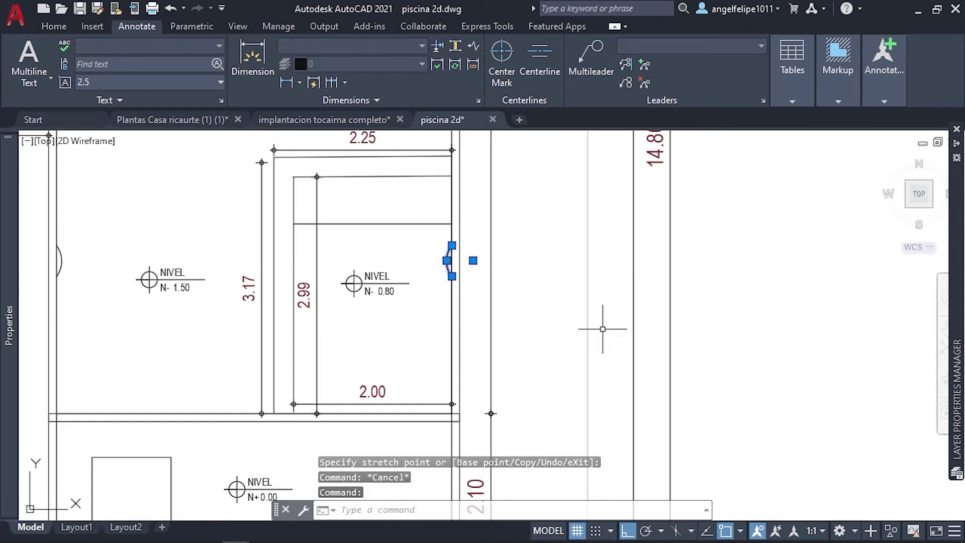
text(m)
key(Return)
click(557, 240)
click(545, 295)
Relocate the 2.00 dimension up to span the block's top corners
scroll(545, 296, down, 4)
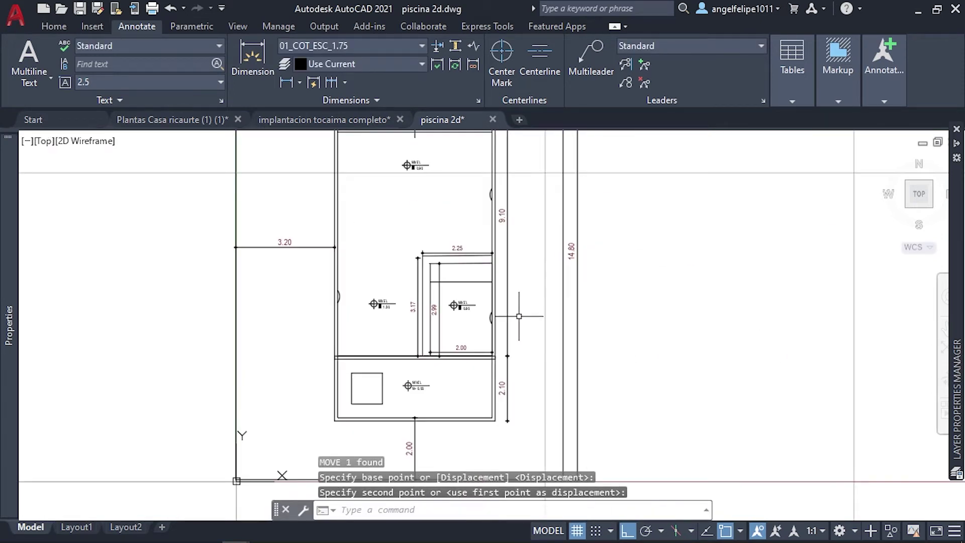
scroll(483, 331, up, 2)
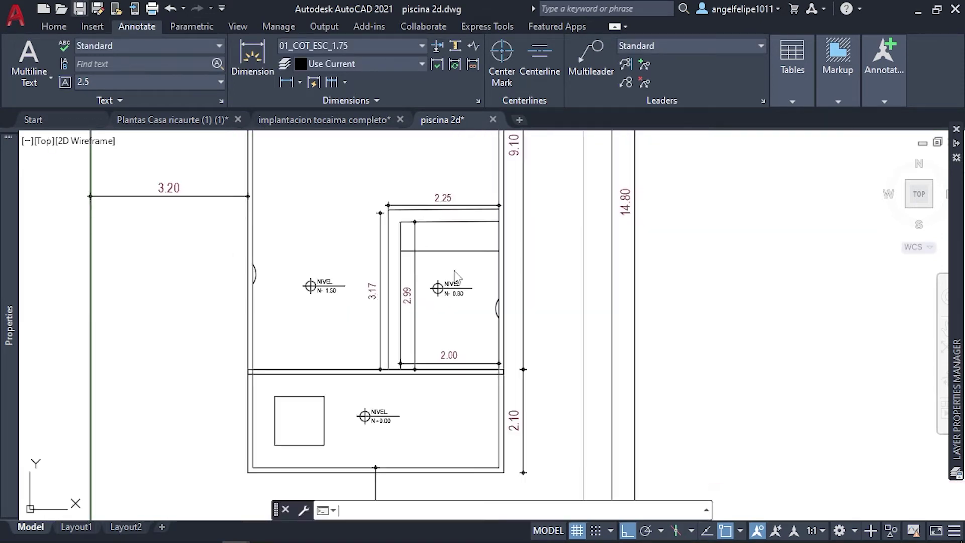
scroll(498, 356, up, 3)
scroll(495, 355, down, 2)
click(495, 382)
click(496, 148)
click(339, 382)
click(339, 149)
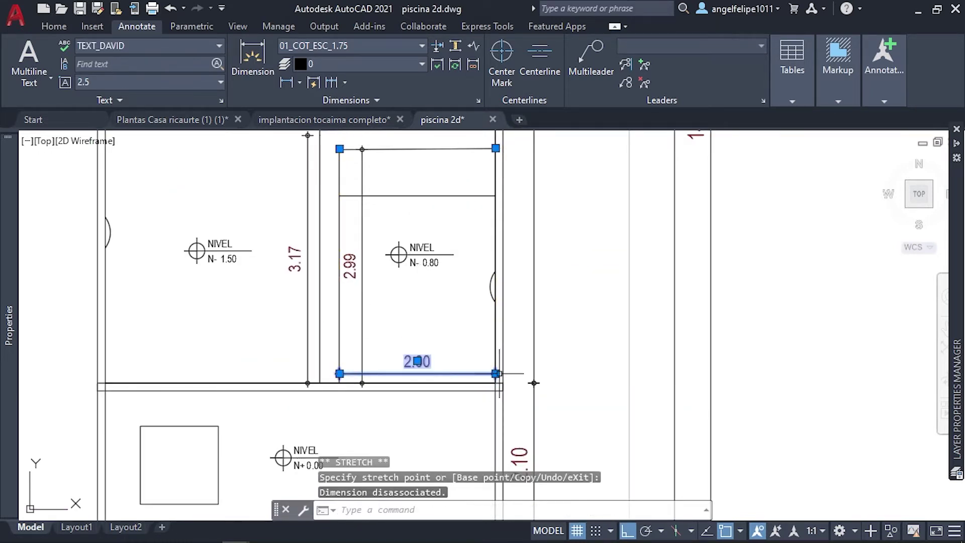
click(496, 373)
click(457, 171)
key(Escape)
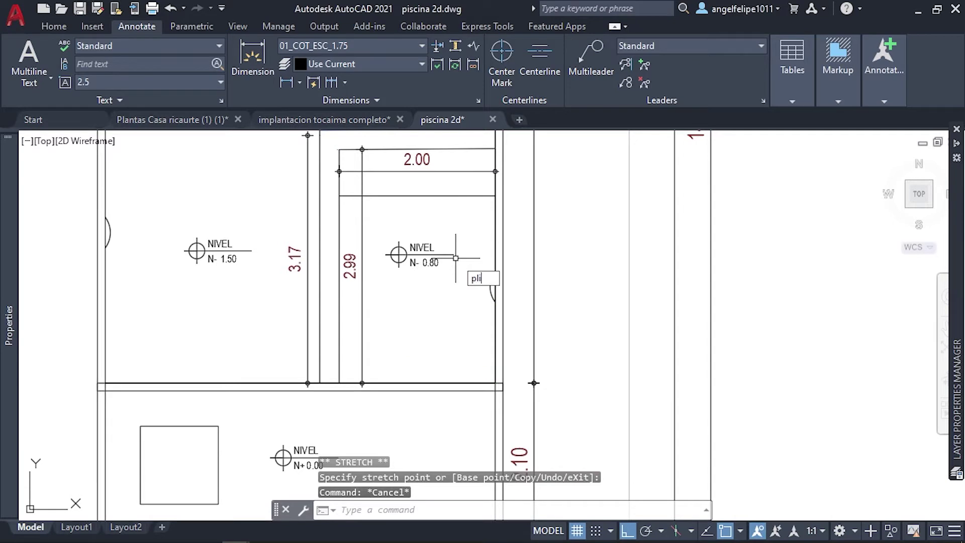
Draw a 0.60 vertical line up from the bottom line
text(ne)
key(Return)
click(417, 383)
text(.60)
key(Return)
key(Escape)
Move the horizontal line lower in the block and delete the short vertical stub
drag(436, 197, 452, 210)
text(m)
key(Return)
click(417, 195)
click(417, 335)
key(Escape)
drag(442, 347, 409, 361)
key(Delete)
Pan and zoom to bring the plan's top edge and 10.60 dimension into view
scroll(537, 279, down, 4)
scroll(536, 278, down, 2)
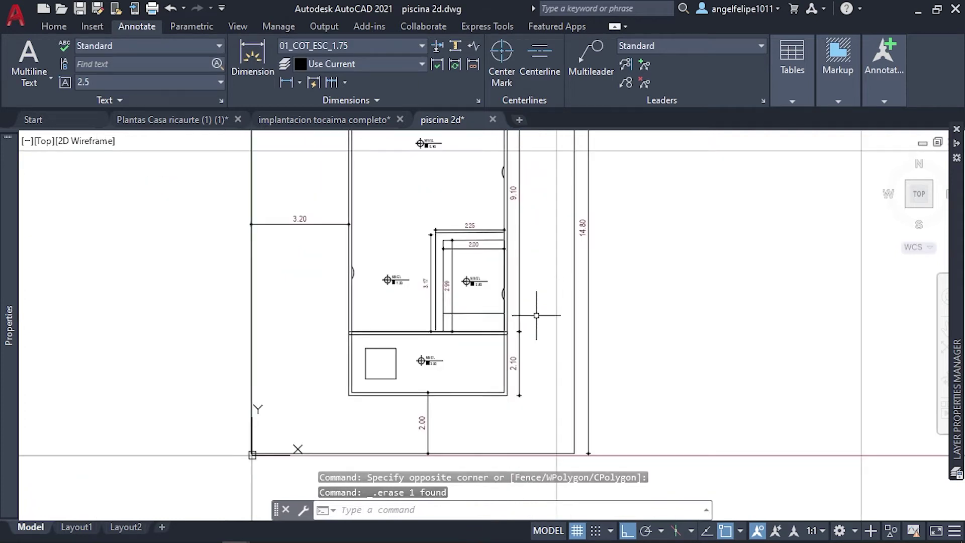
scroll(540, 301, down, 2)
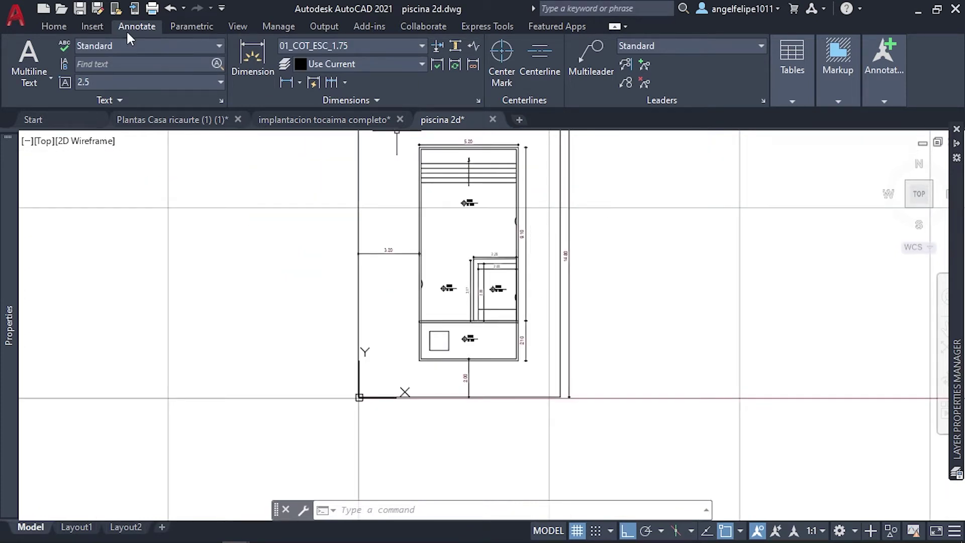
middle_drag(655, 289, 559, 315)
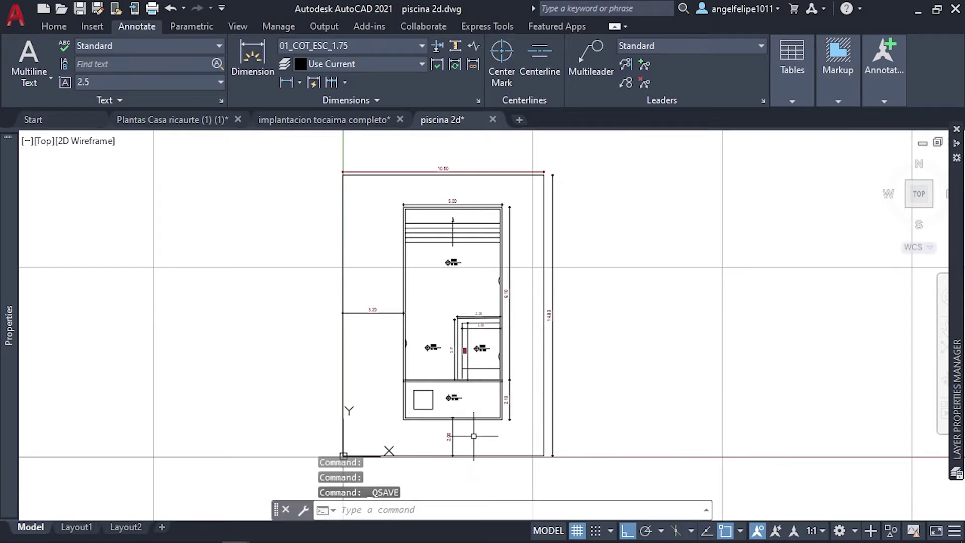
scroll(565, 424, up, 2)
middle_drag(568, 297, 593, 238)
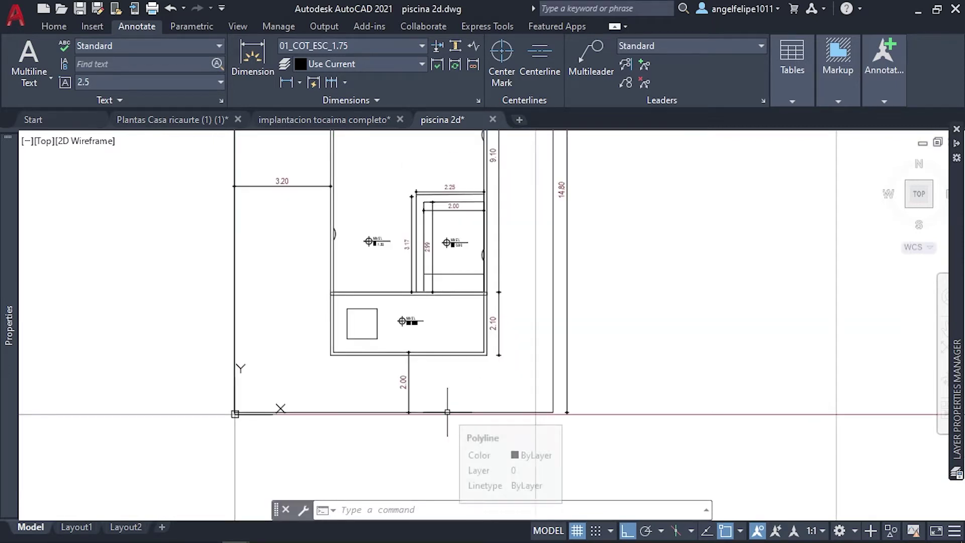
scroll(447, 412, down, 2)
Copy the section markers from Plantas Casa ricaurte and paste them into piscina 2d
click(204, 120)
scroll(404, 294, up, 6)
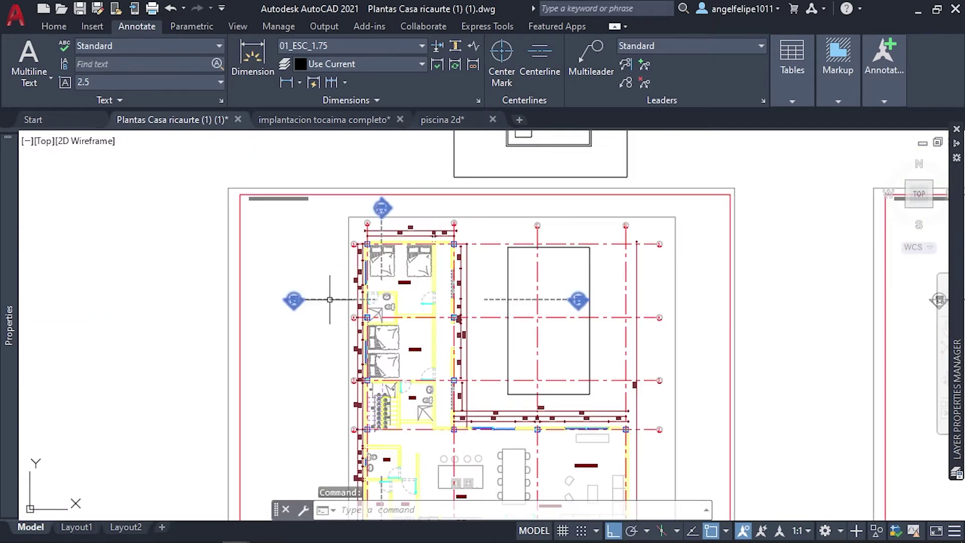
key(ctrl+c)
key(ctrl+Tab)
key(ctrl+v)
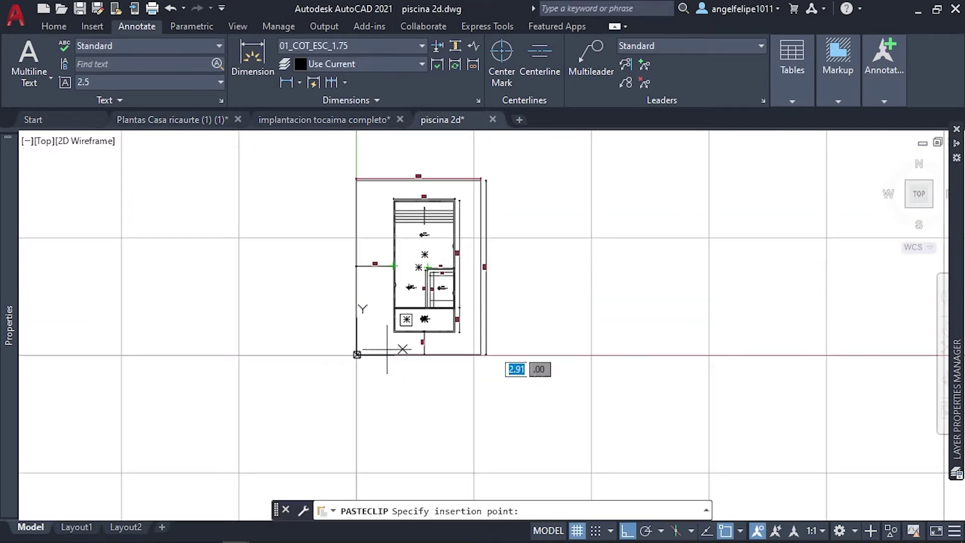
click(339, 433)
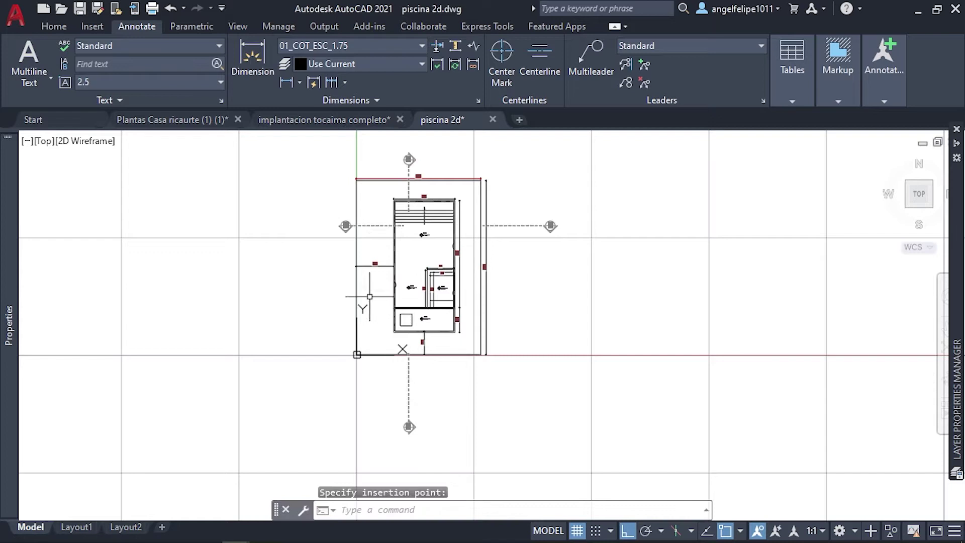
Open the pasted section-marker block and move three marker pieces
double_click(425, 322)
click(477, 368)
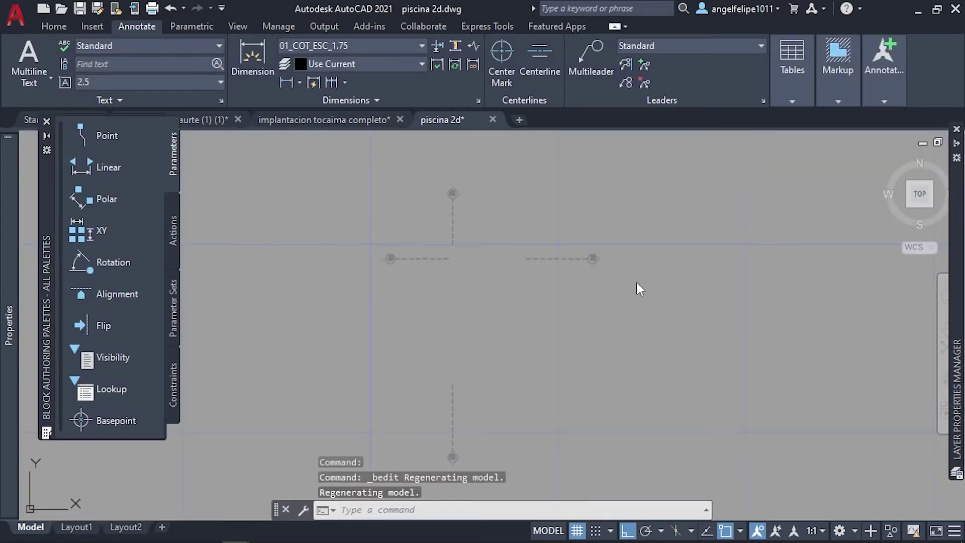
click(637, 287)
click(614, 264)
text(M)
key(Return)
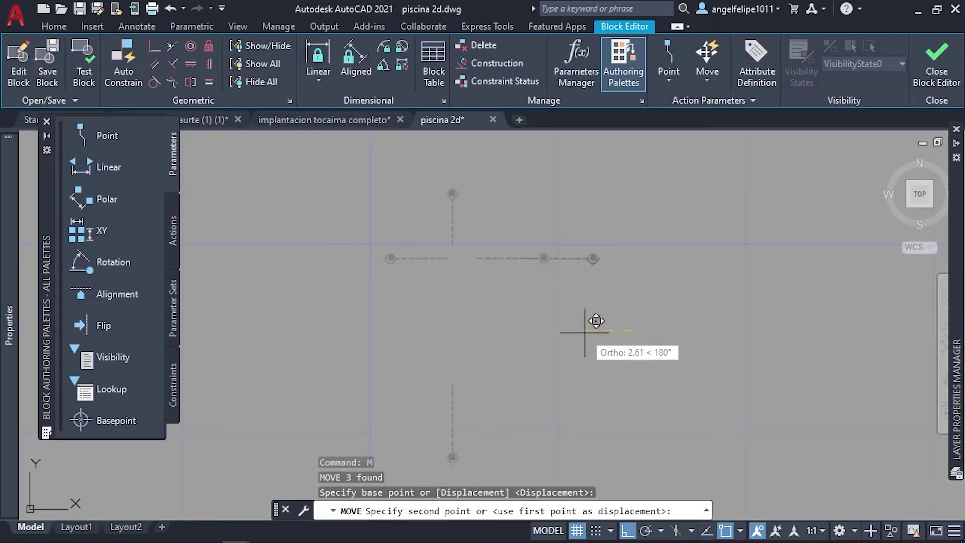
click(595, 320)
Try stretching the dashed section line's end inside the block
drag(628, 281, 399, 242)
click(455, 258)
click(390, 259)
click(356, 262)
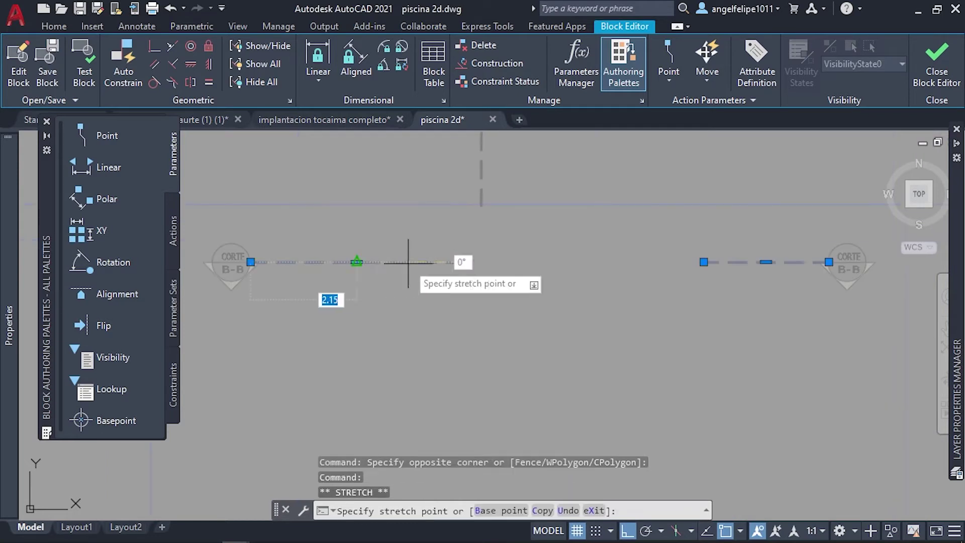
scroll(452, 252, down, 3)
key(Escape)
Move the nine section lines and markers, then exit the block editor discarding edits
click(646, 254)
click(453, 201)
text(M)
key(Return)
click(595, 226)
click(702, 249)
click(936, 65)
Move the section-marker object slightly upward on the pool plan
click(493, 294)
click(528, 249)
click(494, 409)
text(M)
key(Return)
click(639, 392)
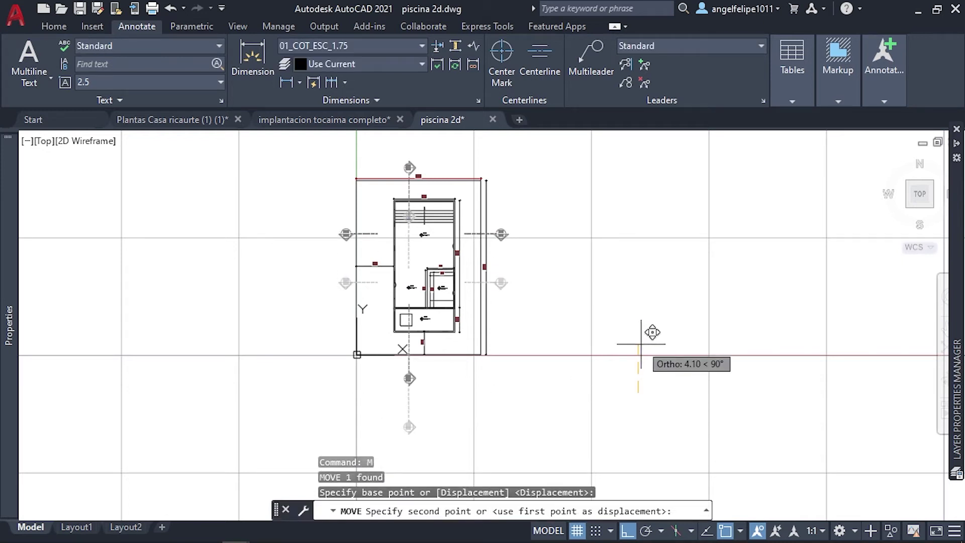
click(640, 340)
Save the piscina 2d drawing
scroll(437, 268, up, 2)
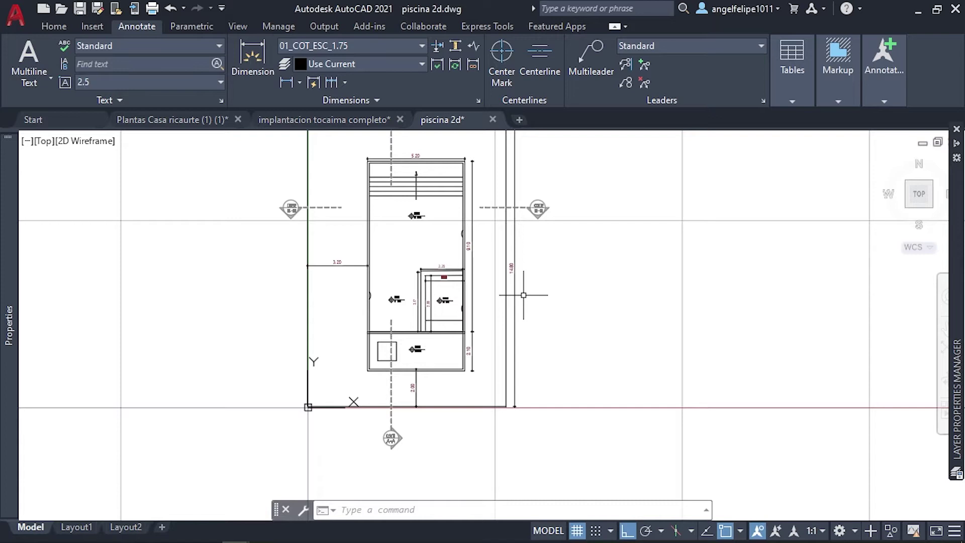
scroll(442, 301, up, 4)
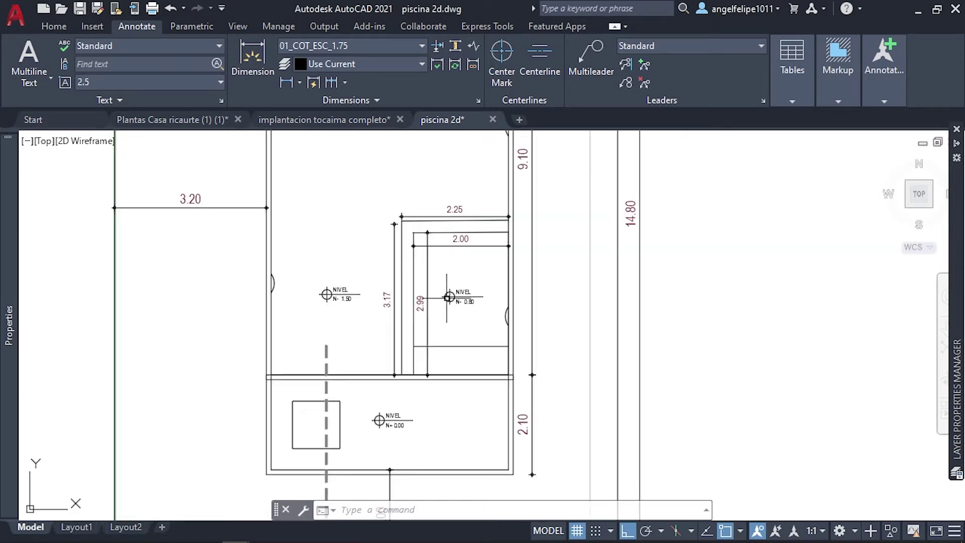
scroll(402, 285, up, 2)
click(80, 9)
scroll(415, 274, down, 2)
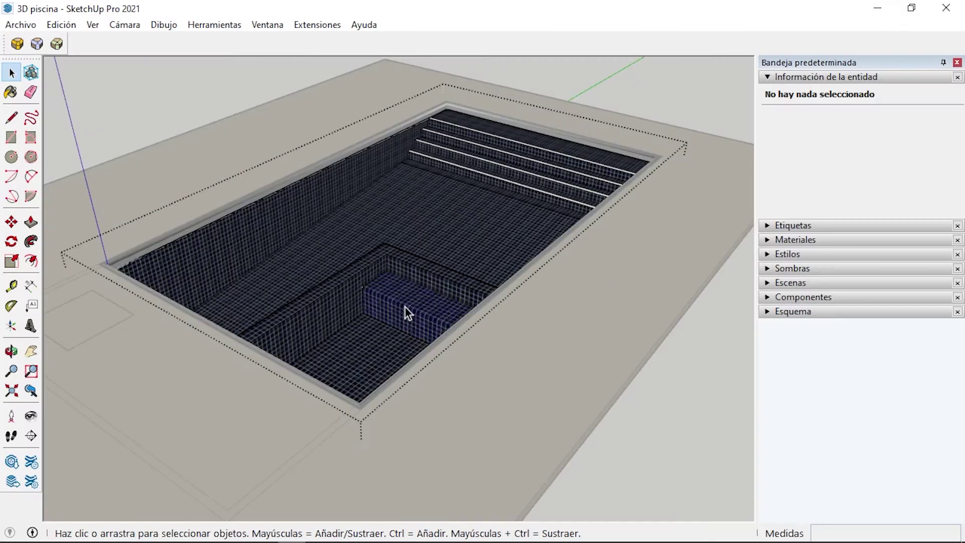
Push the small inner face of the raised section down 0.50 m
click(405, 307)
scroll(405, 306, up, 2)
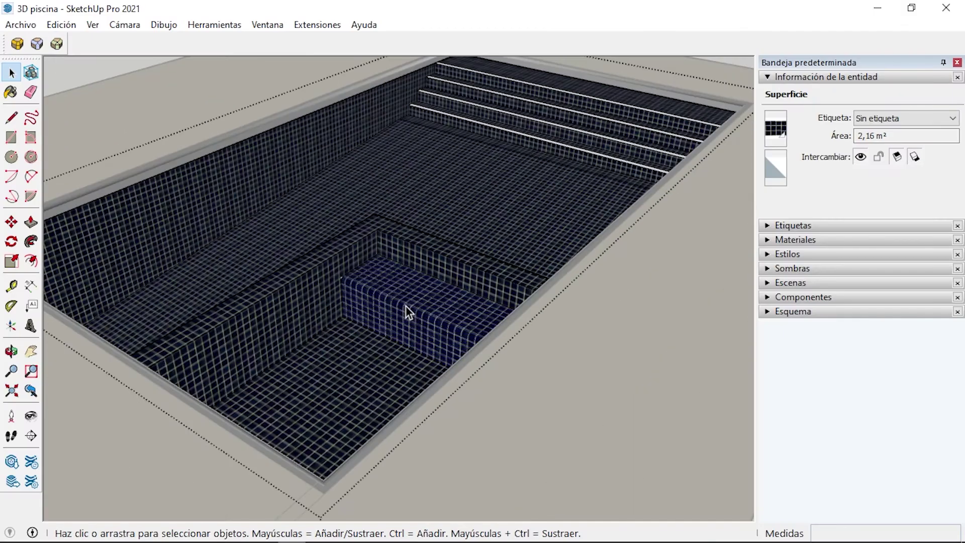
key(p)
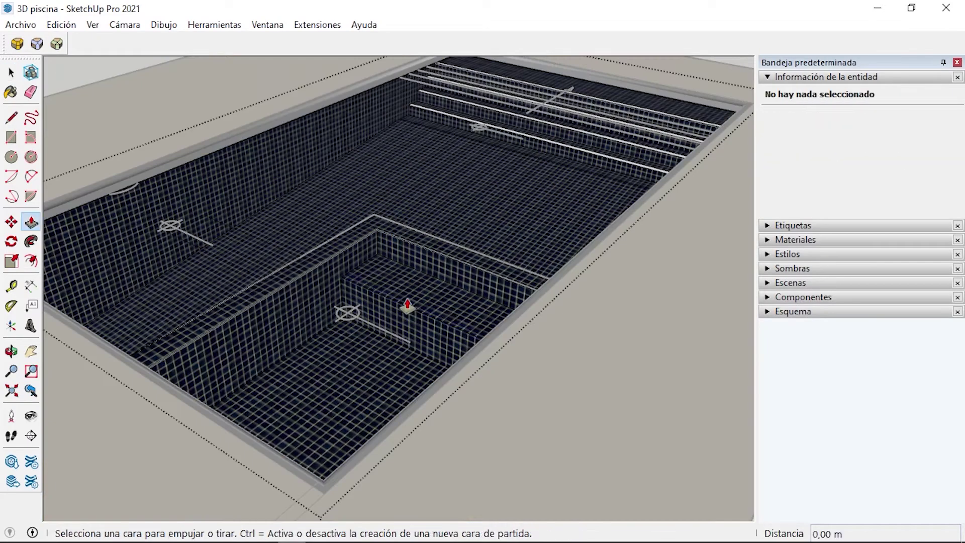
drag(405, 308, 342, 365)
middle_drag(392, 346, 319, 420)
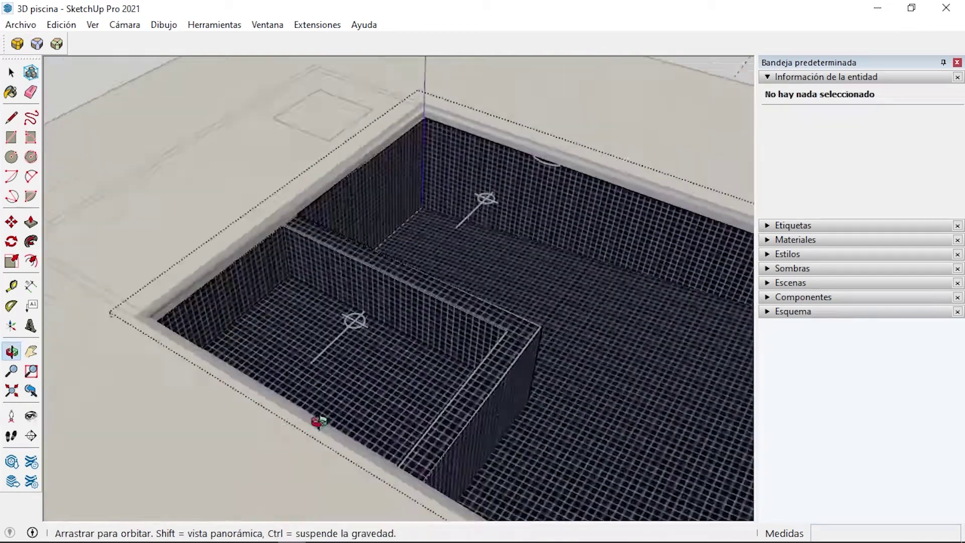
Mark a bench strip on the pool floor with a measured guide and a line
key(t)
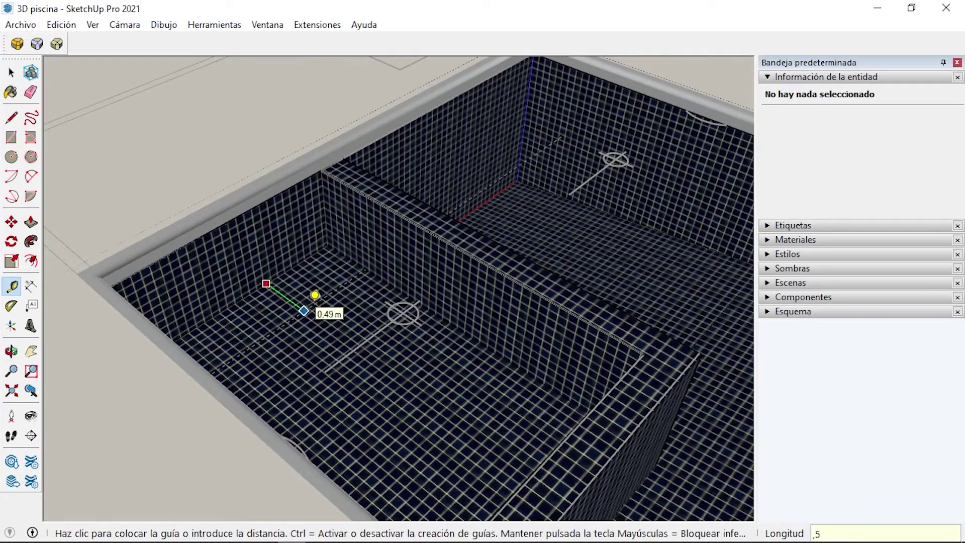
key(l)
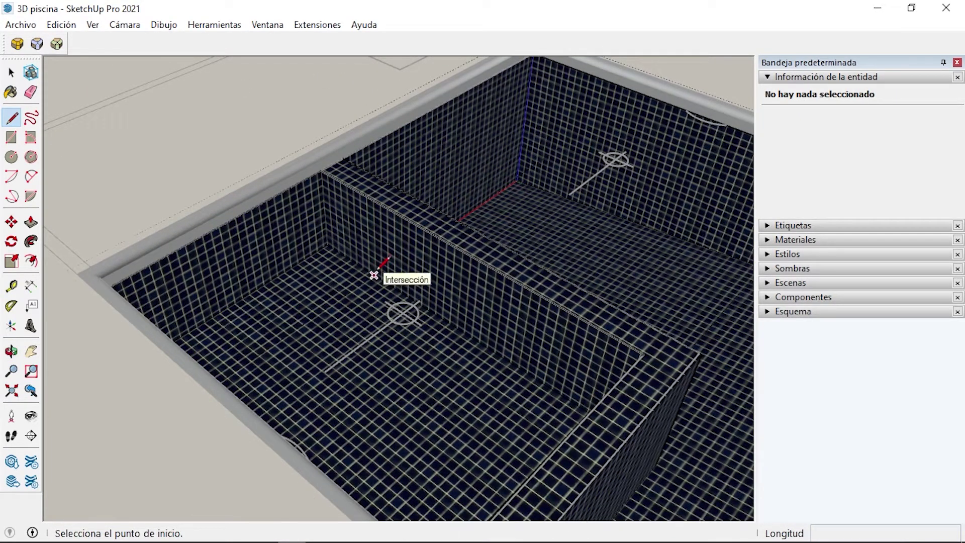
click(297, 262)
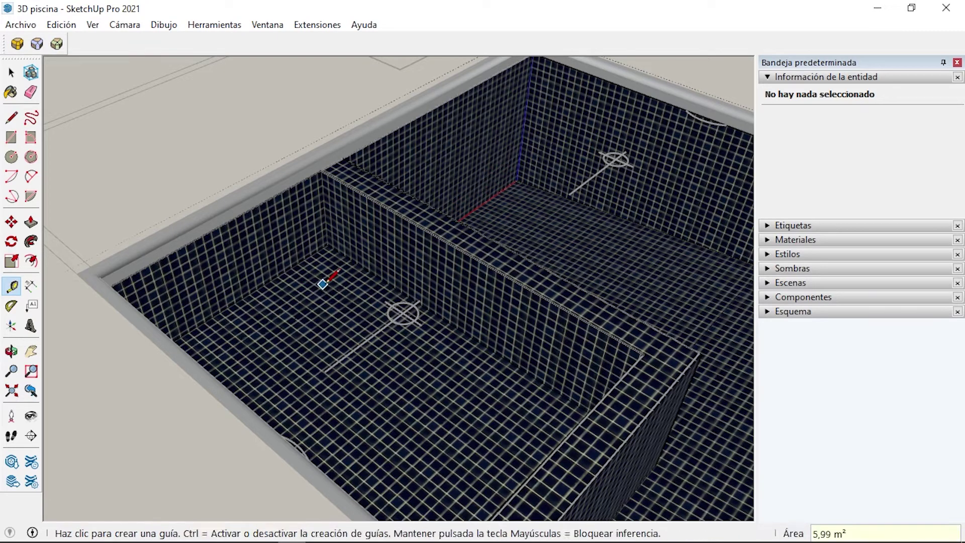
key(l)
middle_drag(322, 284, 313, 301)
click(136, 280)
Raise the marked floor strip 0.5 m to form the bench
click(172, 274)
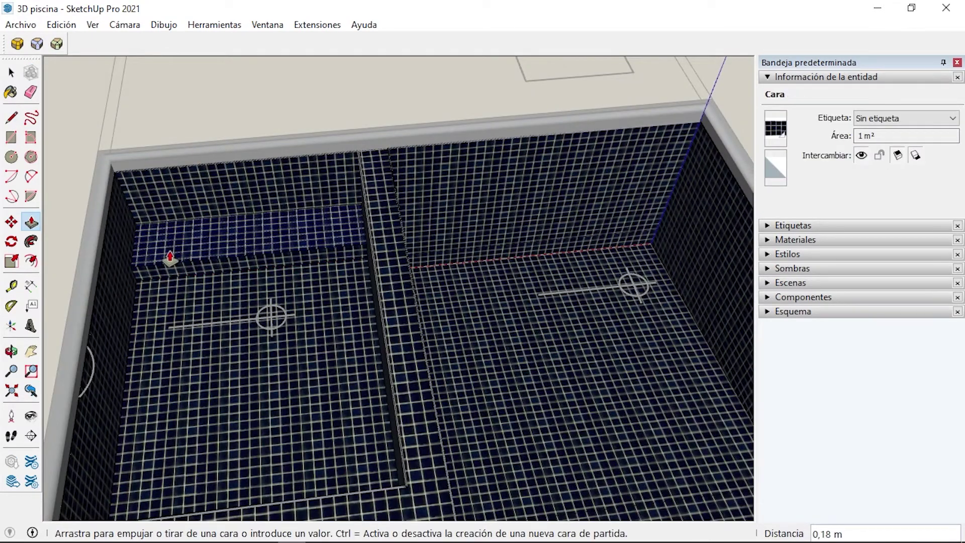
text(5)
key(Return)
mouse_move(170, 256)
middle_down()
mouse_move(289, 274)
mouse_move(468, 251)
mouse_move(555, 224)
mouse_move(370, 230)
middle_up()
Round the bench's top edge with Round Corner
key(space)
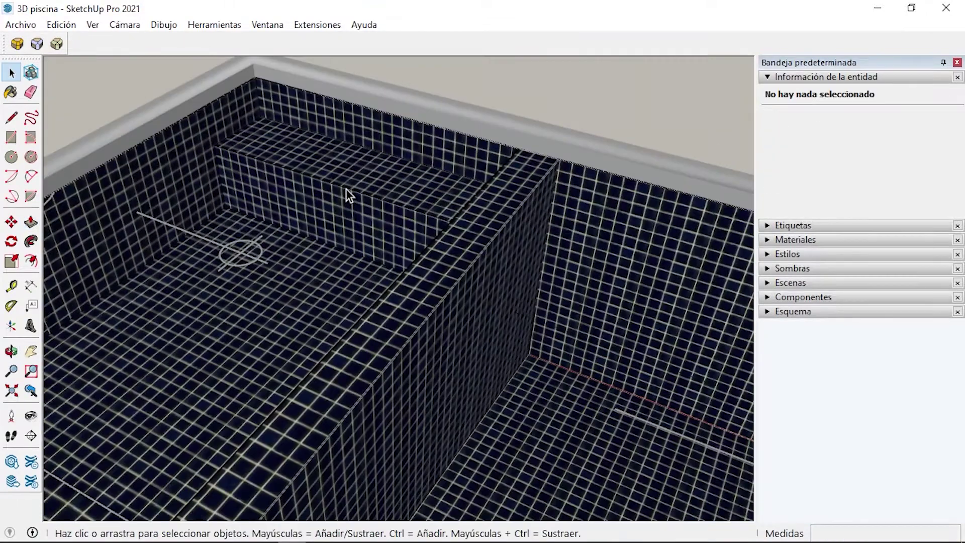
click(17, 43)
click(681, 146)
click(738, 86)
scroll(254, 131, down, 5)
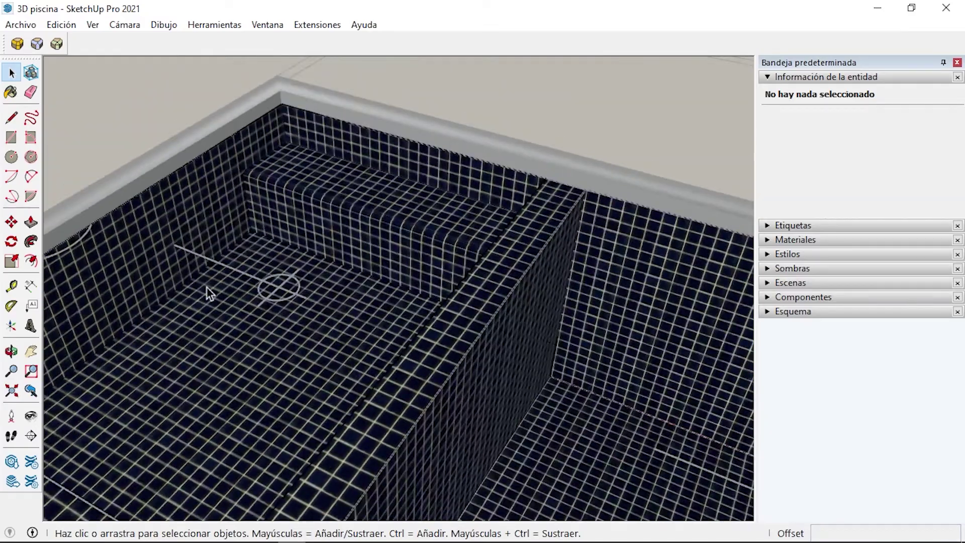
scroll(207, 288, down, 5)
Orbit over the pool and close in to inspect the rounded bench
middle_drag(182, 264, 516, 293)
scroll(355, 264, up, 5)
scroll(355, 274, up, 3)
click(357, 277)
mouse_move(357, 276)
middle_down()
mouse_move(641, 106)
mouse_move(610, 110)
mouse_move(323, 248)
mouse_move(317, 289)
middle_up()
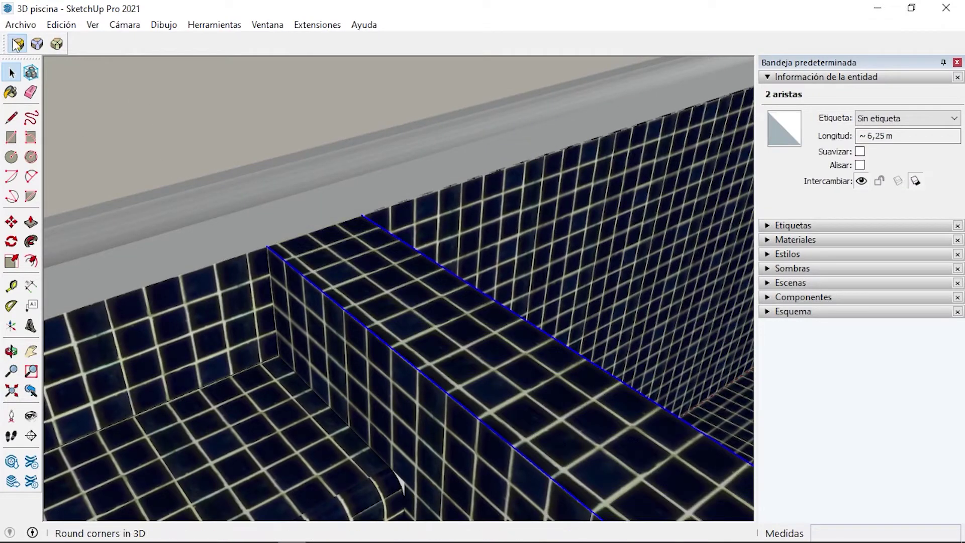
Round the L-shaped ledge's top edges with Round Corner at 0.05 m offset, 6 segments
click(17, 44)
scroll(422, 346, down, 3)
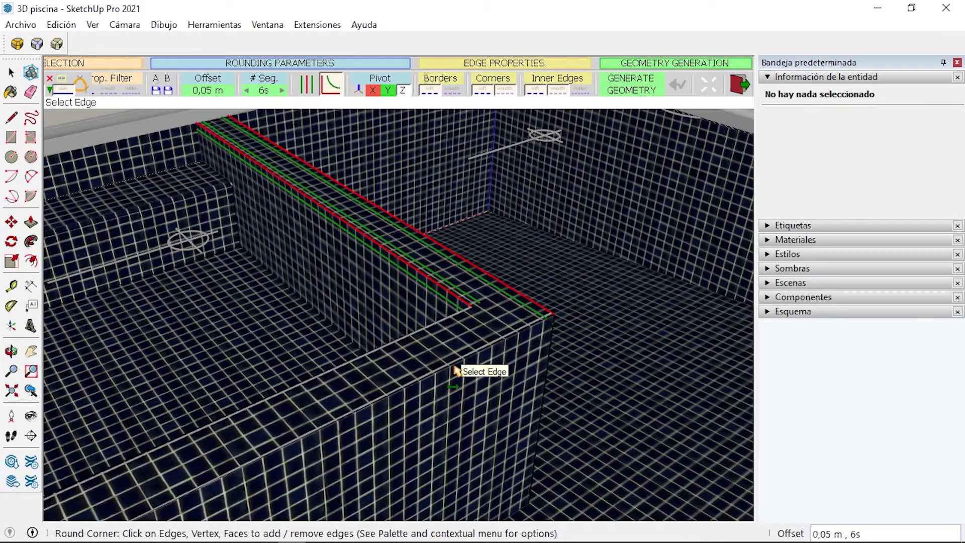
scroll(456, 371, down, 3)
scroll(394, 329, down, 2)
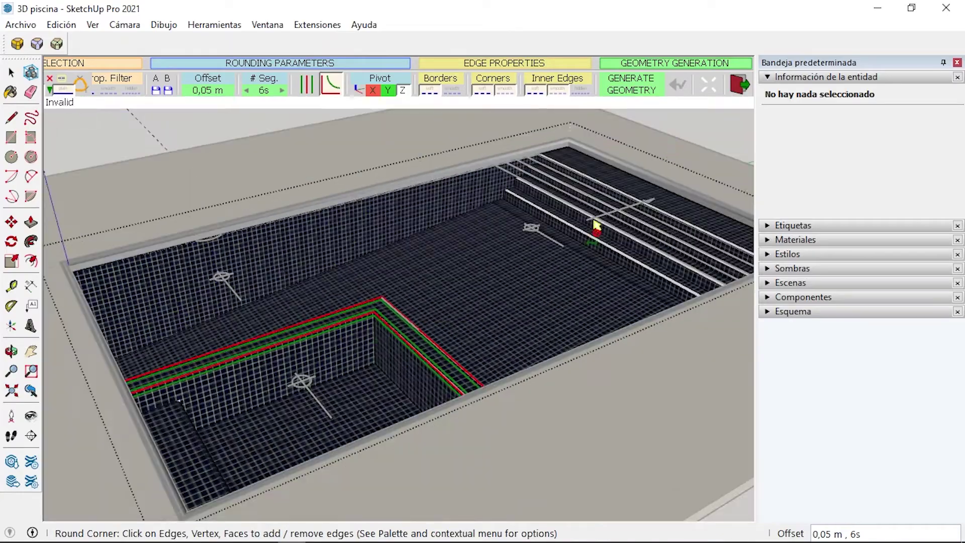
click(631, 84)
click(739, 84)
Orbit around the ledge to inspect the rounded tiles, then view the whole pool
click(559, 239)
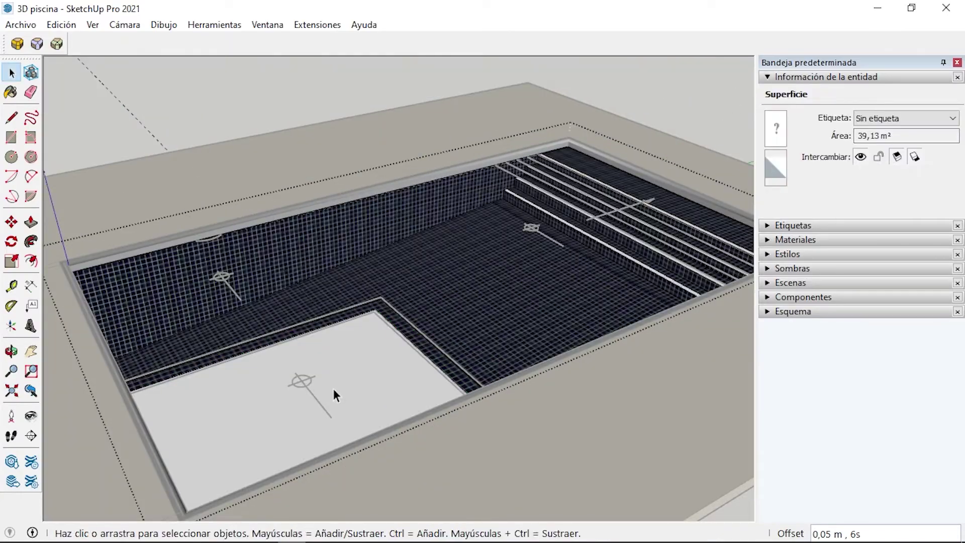
middle_drag(334, 389, 387, 321)
scroll(146, 327, up, 3)
mouse_move(140, 254)
middle_down()
mouse_move(327, 173)
mouse_move(155, 302)
mouse_move(381, 161)
mouse_move(286, 114)
mouse_move(476, 293)
middle_up()
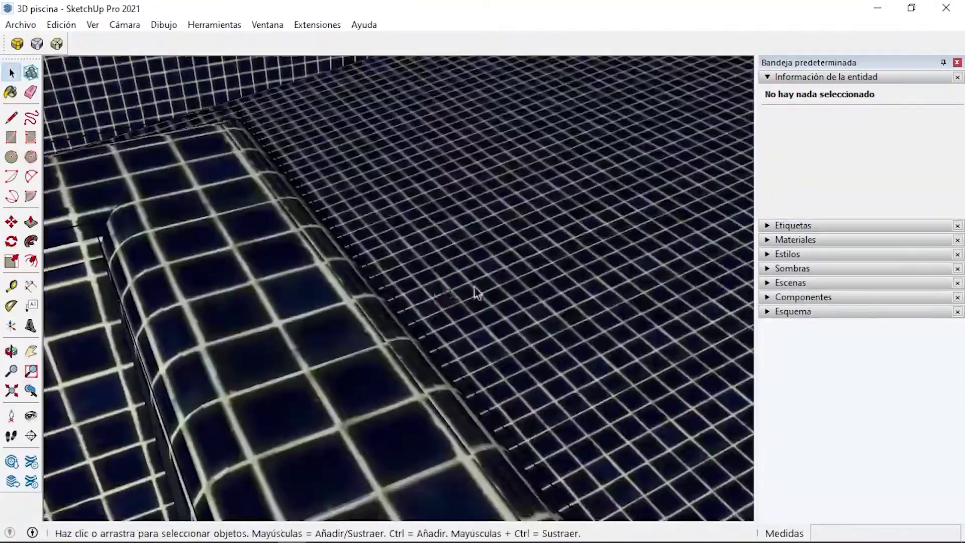
scroll(476, 293, down, 5)
middle_drag(338, 273, 424, 319)
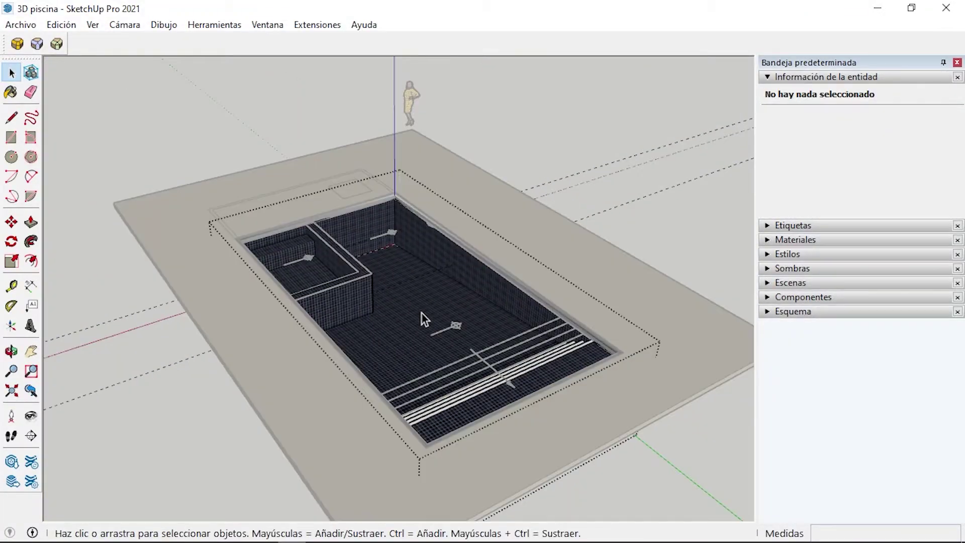
Delete all the guide lines from the model
click(61, 25)
click(91, 164)
mouse_move(444, 331)
middle_down()
mouse_move(375, 338)
mouse_move(61, 120)
middle_up()
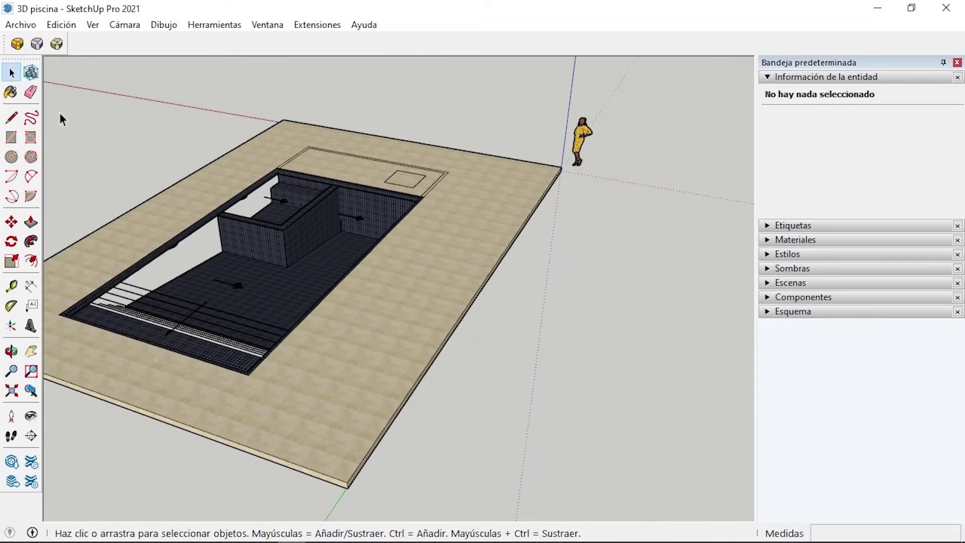
Add section plane Sección 1 and move it to cut lengthwise through the pool
click(31, 435)
click(292, 233)
key(Return)
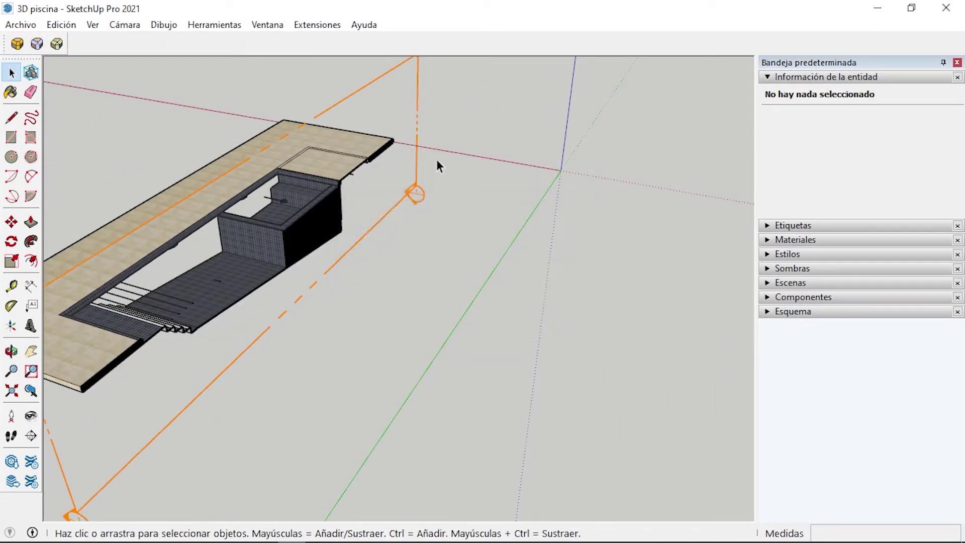
click(417, 166)
click(512, 195)
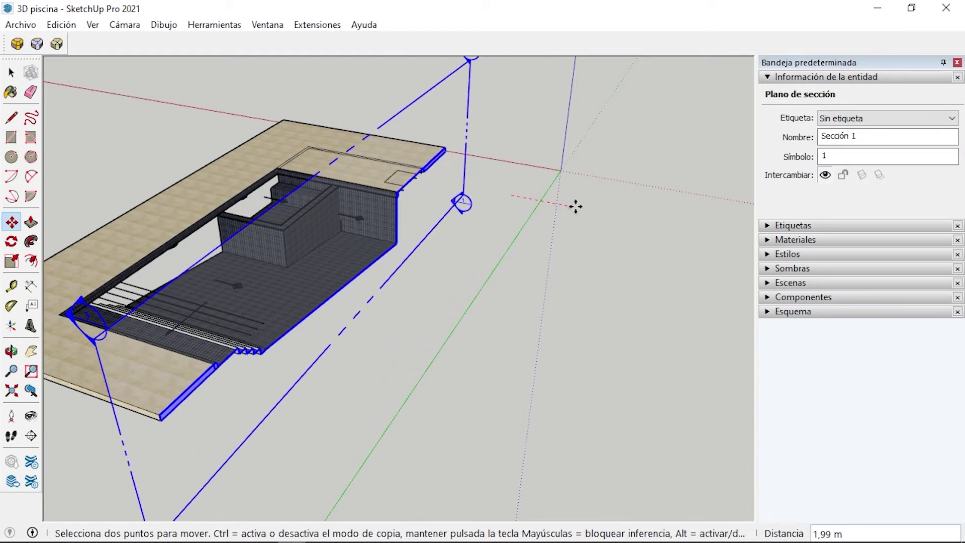
click(539, 184)
scroll(539, 184, down, 2)
key(space)
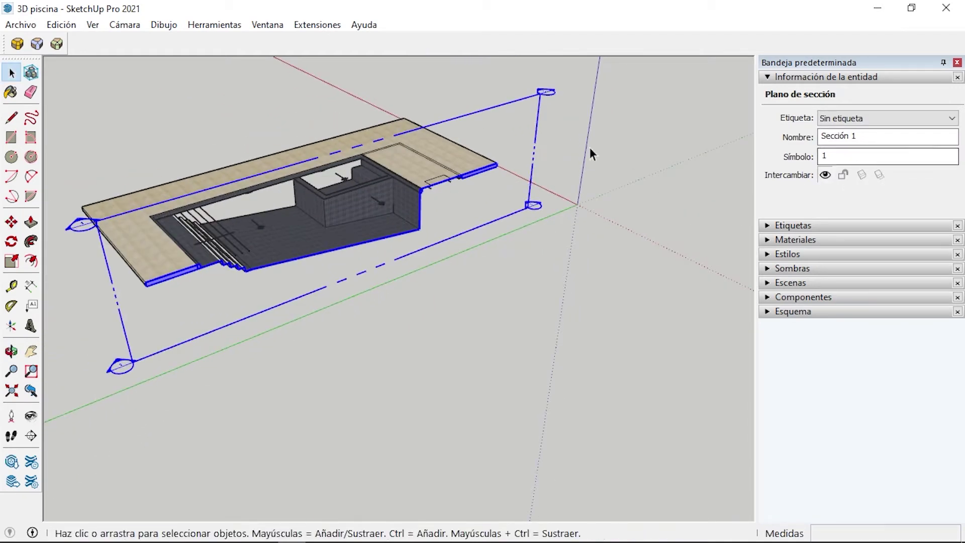
Enable the Sección toolbar, dock it in the top row, and toggle the section cut off
right_click(537, 112)
click(269, 302)
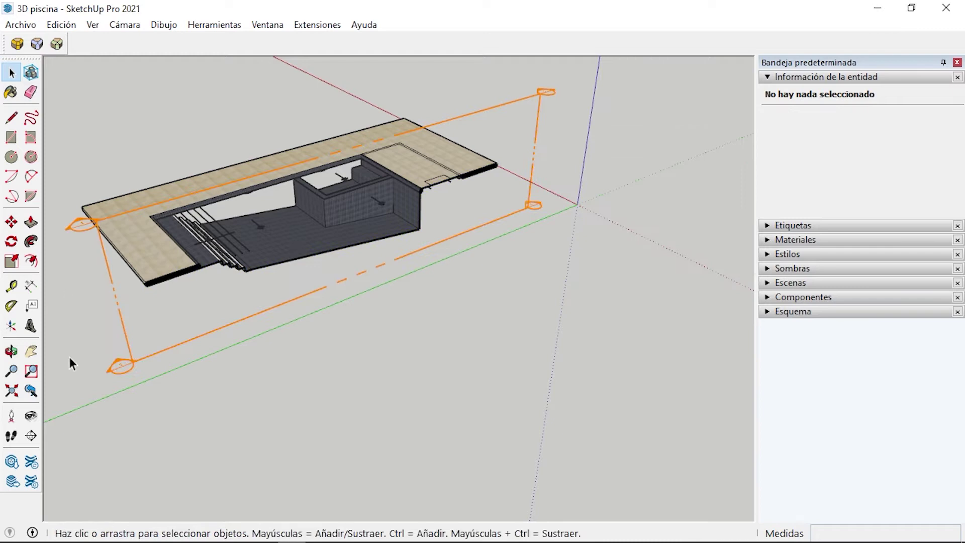
right_click(189, 44)
click(280, 402)
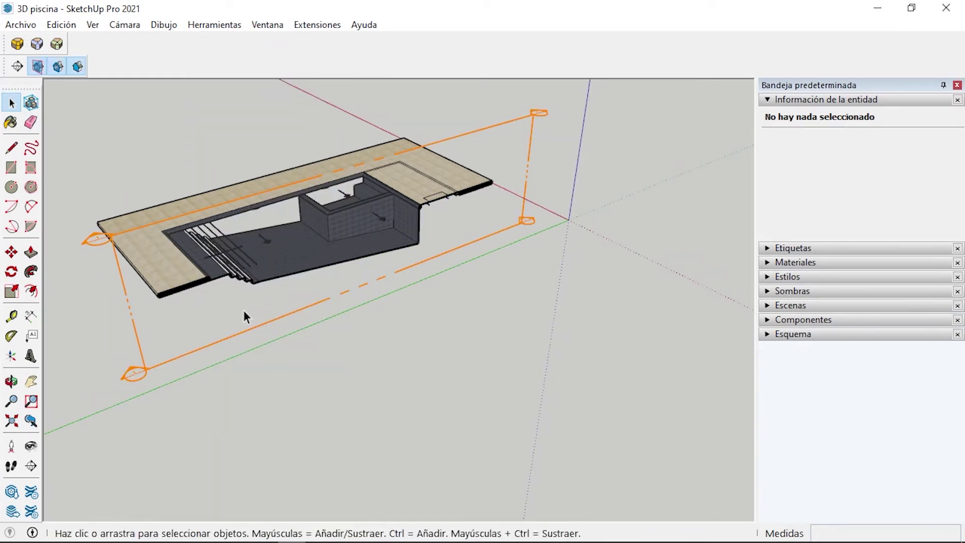
drag(44, 65, 54, 46)
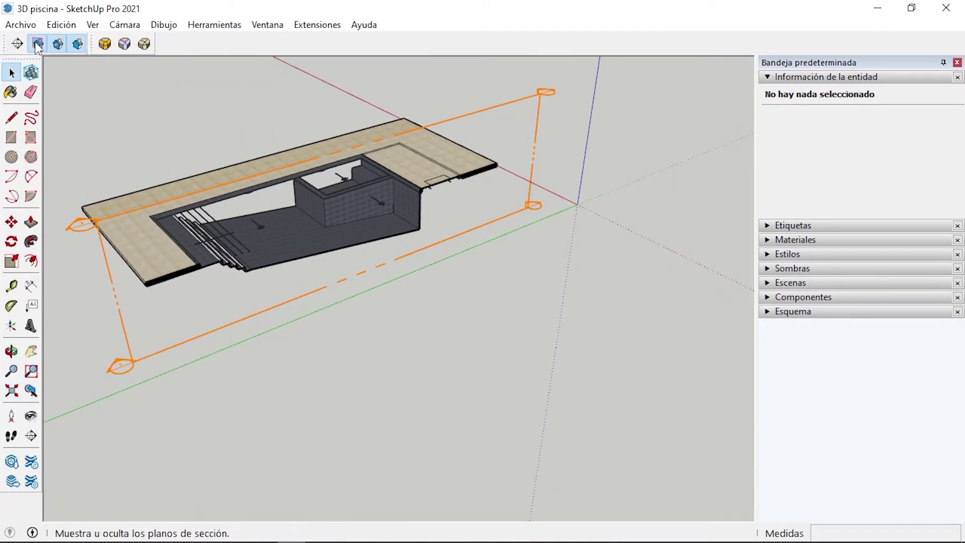
click(38, 46)
Draw a rectangle on the deck at the pool corner for the machine room
scroll(209, 218, up, 5)
scroll(420, 241, up, 3)
middle_drag(420, 241, 503, 313)
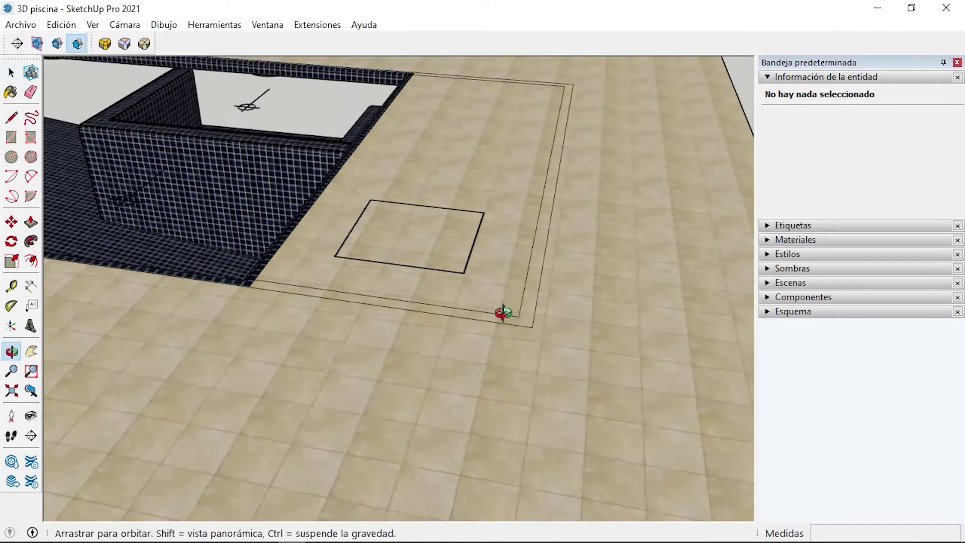
click(459, 240)
scroll(254, 261, down, 5)
key(r)
scroll(345, 222, up, 3)
scroll(260, 200, up, 2)
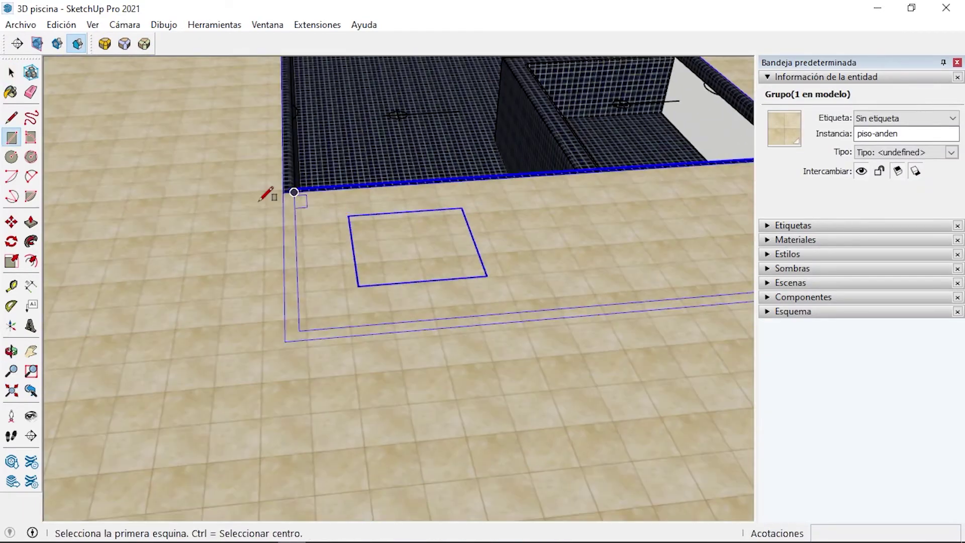
middle_drag(294, 192, 374, 290)
click(373, 290)
scroll(374, 290, down, 3)
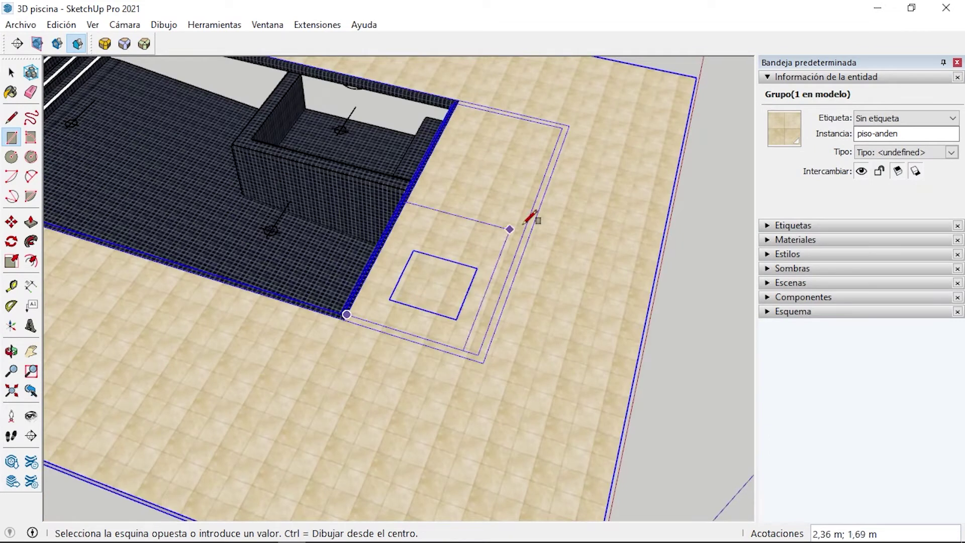
click(525, 226)
Offset the rectangle inward for wall thickness and pull the wall ring up 1,50 m
text(p15)
key(Return)
key(p)
click(516, 233)
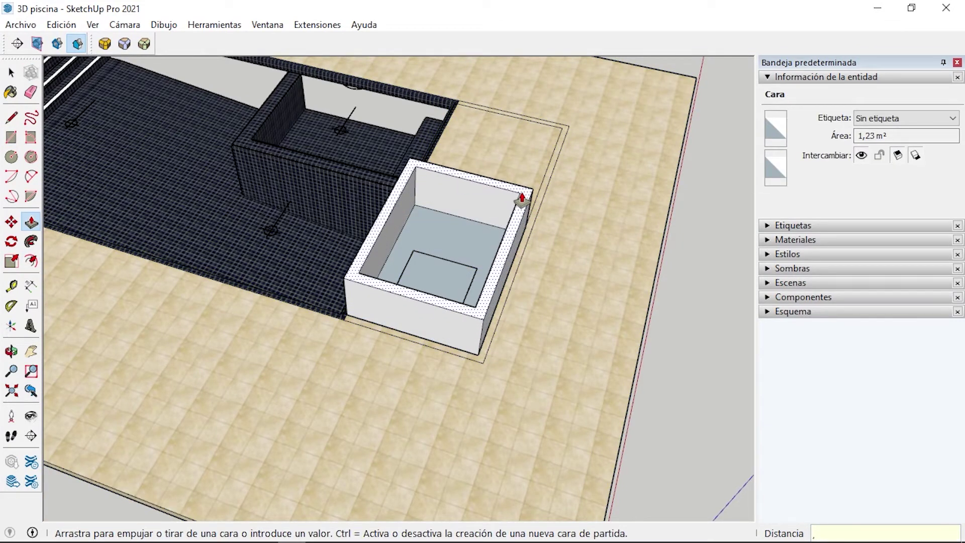
key(Return)
key(space)
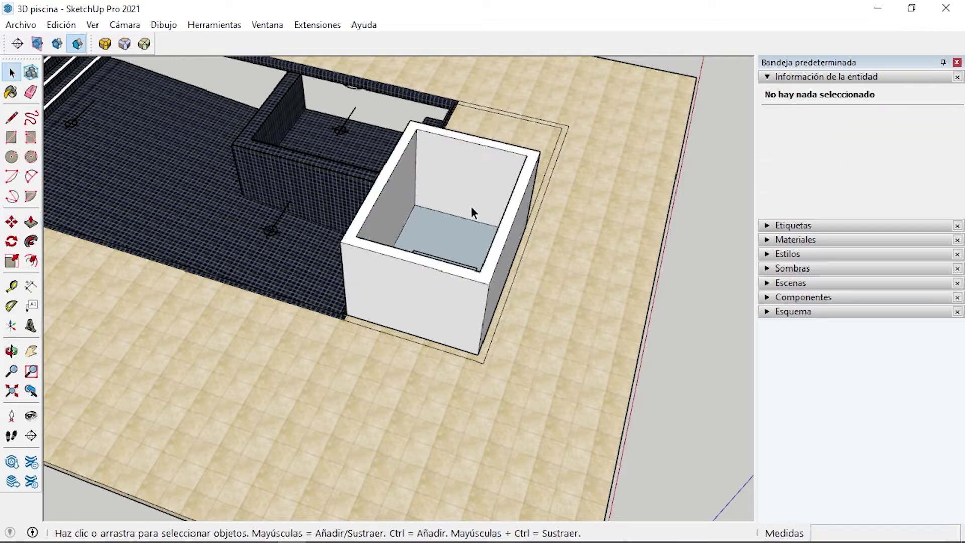
Reverse the orientation of the pit's floor face
key(p)
right_click(443, 234)
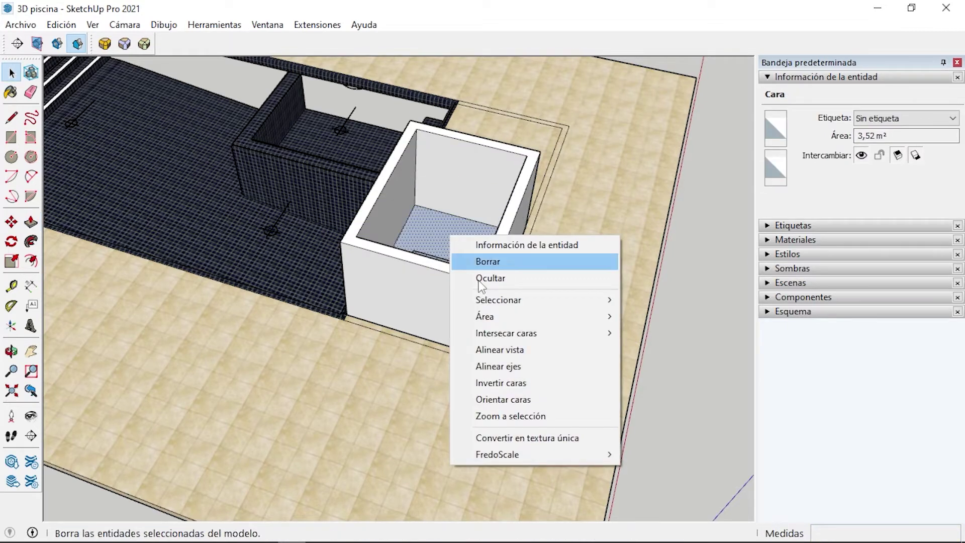
click(522, 380)
Group the whole walled box and rename the group Maquinas in the Outliner
mouse_move(451, 244)
middle_down()
mouse_move(388, 276)
mouse_move(492, 280)
middle_up()
key(space)
triple_click(492, 279)
right_click(491, 279)
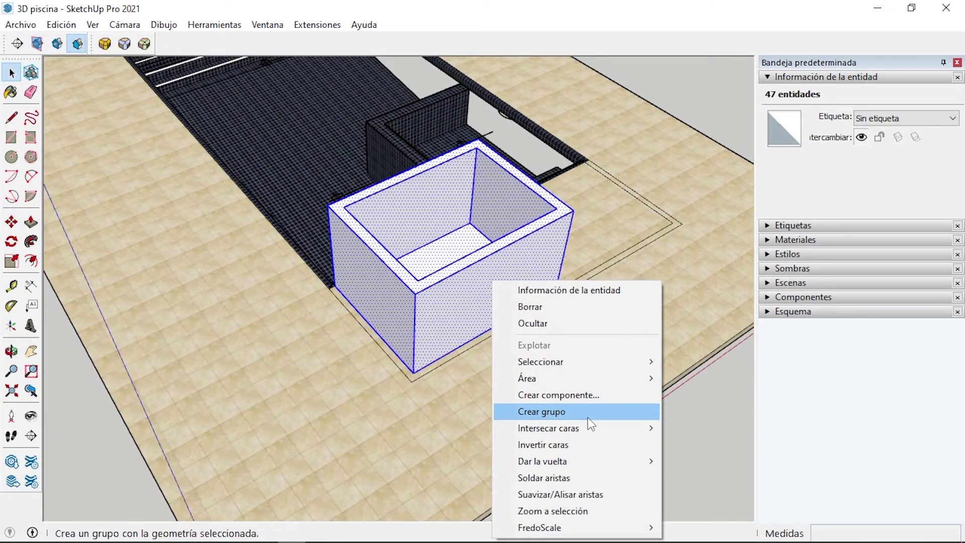
click(587, 422)
click(792, 311)
right_click(819, 387)
click(845, 375)
text(M)
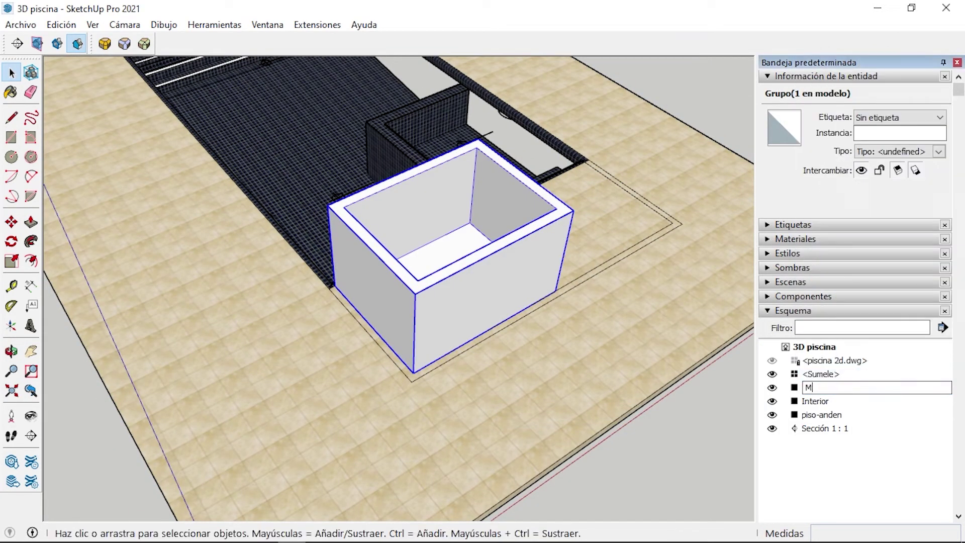
text(m)
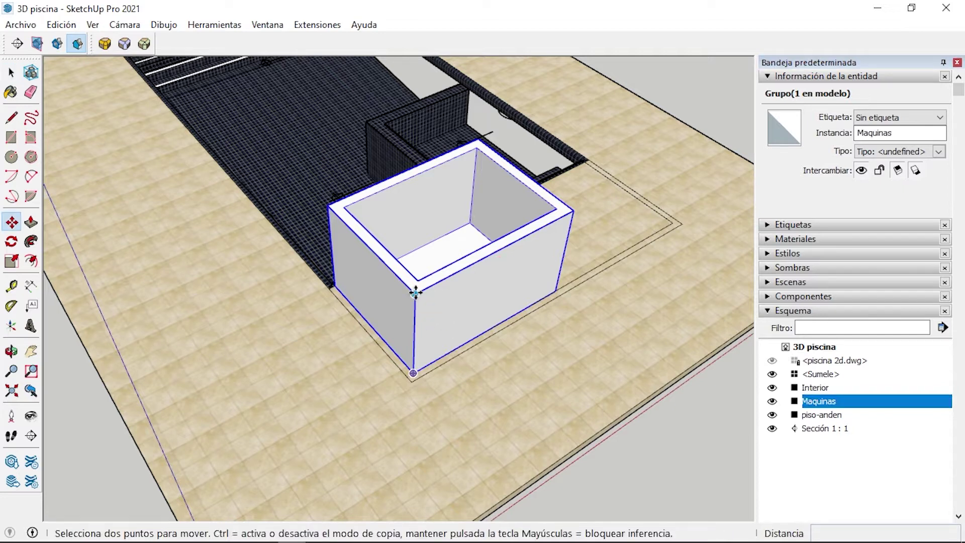
Move the Maquinas group about 1.6 m down below the deck
click(412, 370)
click(518, 508)
mouse_move(517, 508)
middle_down()
mouse_move(482, 363)
mouse_move(486, 390)
mouse_move(384, 224)
mouse_move(132, 204)
mouse_move(431, 287)
middle_up()
scroll(496, 373, up, 3)
Remove the deck face covering the machine pit
key(space)
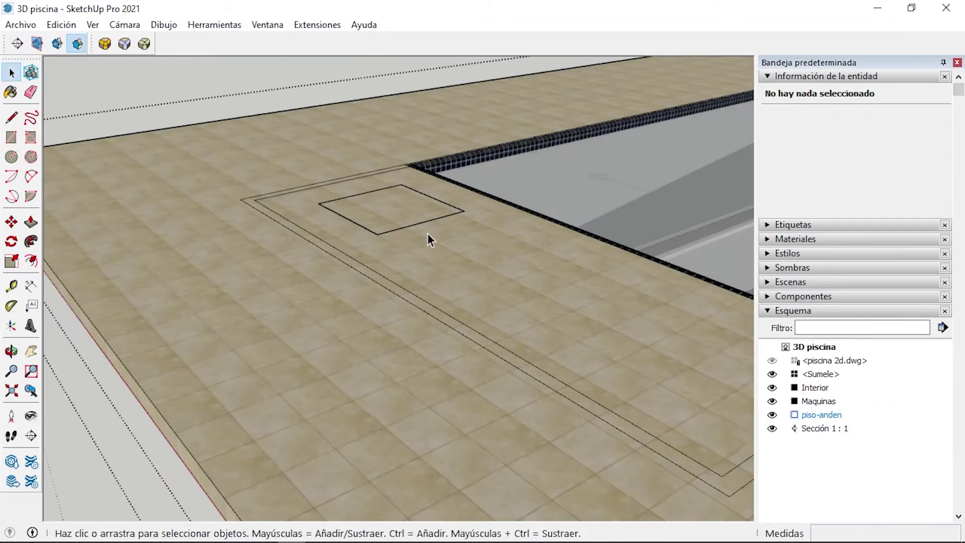
click(514, 249)
middle_drag(515, 248, 492, 342)
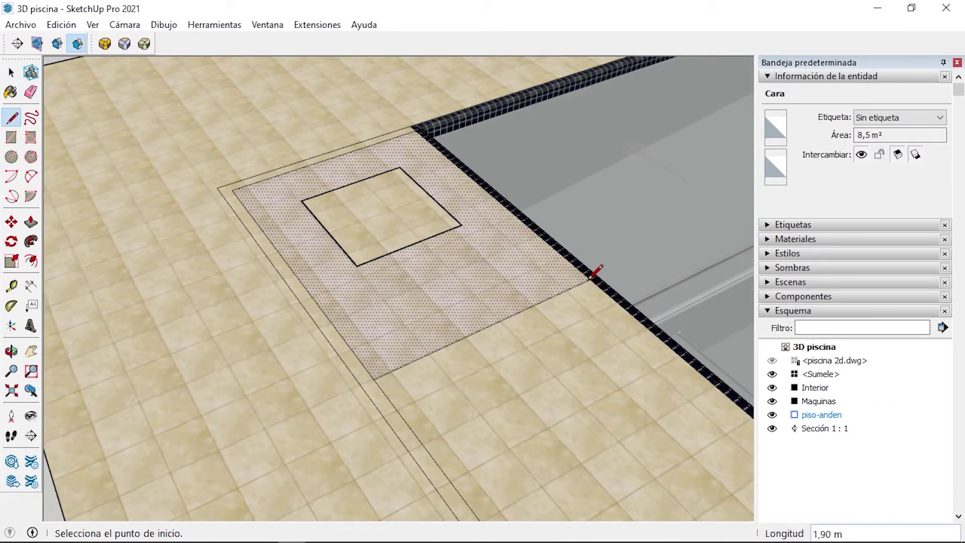
key(space)
click(459, 267)
mouse_move(459, 268)
middle_down()
mouse_move(215, 302)
mouse_move(411, 224)
mouse_move(258, 169)
middle_up()
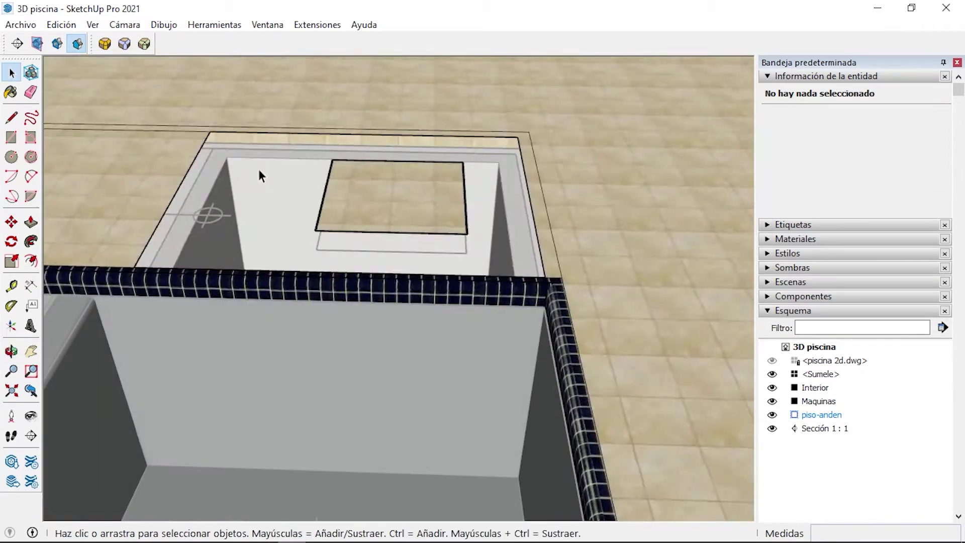
Inside the Maquinas group, push the pit walls' top rim to the deck height
double_click(258, 169)
key(p)
middle_drag(176, 200, 508, 235)
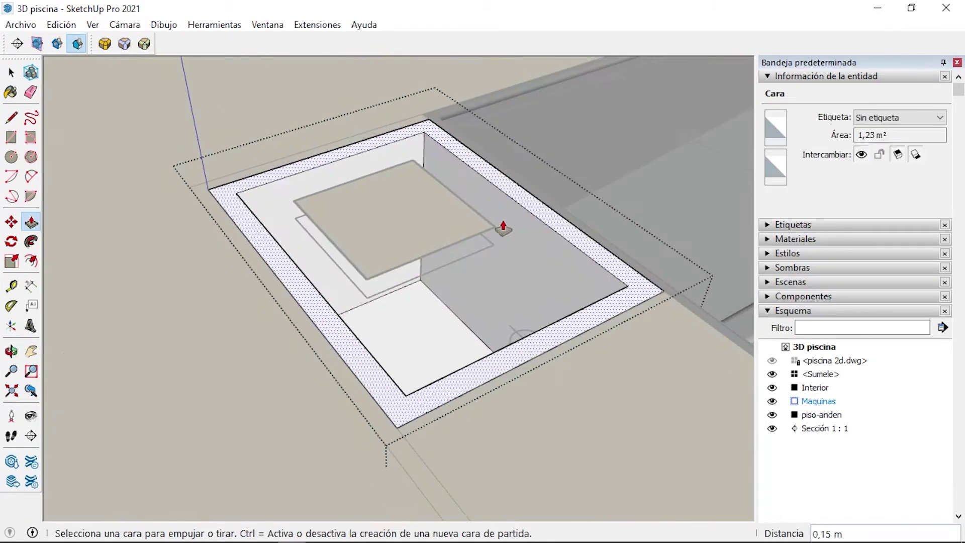
key(space)
click(346, 233)
mouse_move(345, 233)
middle_down()
mouse_move(425, 254)
mouse_move(377, 102)
mouse_move(526, 179)
mouse_move(498, 374)
mouse_move(97, 472)
mouse_move(701, 267)
middle_up()
In the deck group, close an underside face with a line and push it
key(space)
double_click(464, 179)
key(p)
click(623, 240)
key(p)
drag(625, 270, 343, 181)
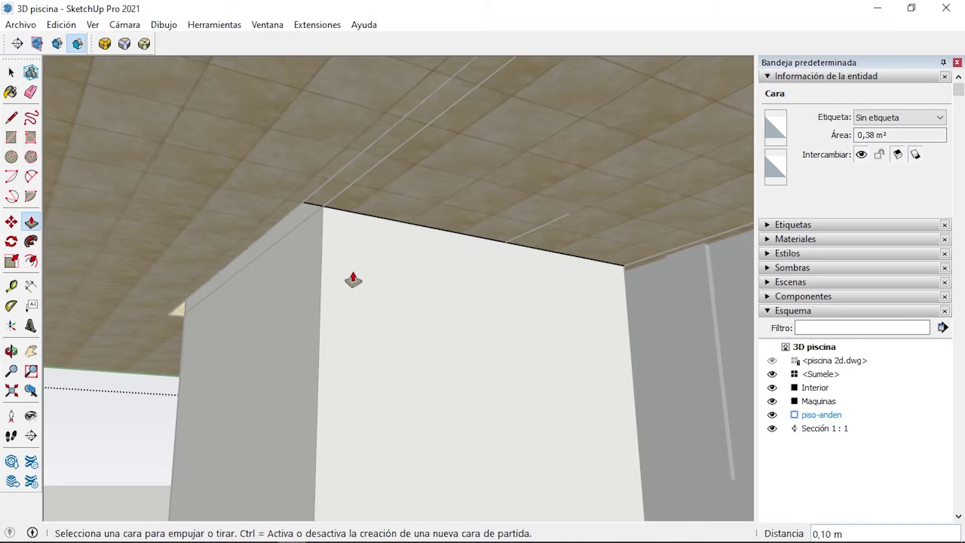
Close a small face at the wall corner, push it back 0,10 m and up to the deck top
middle_drag(352, 276, 182, 340)
key(l)
click(210, 311)
key(p)
drag(205, 302, 209, 293)
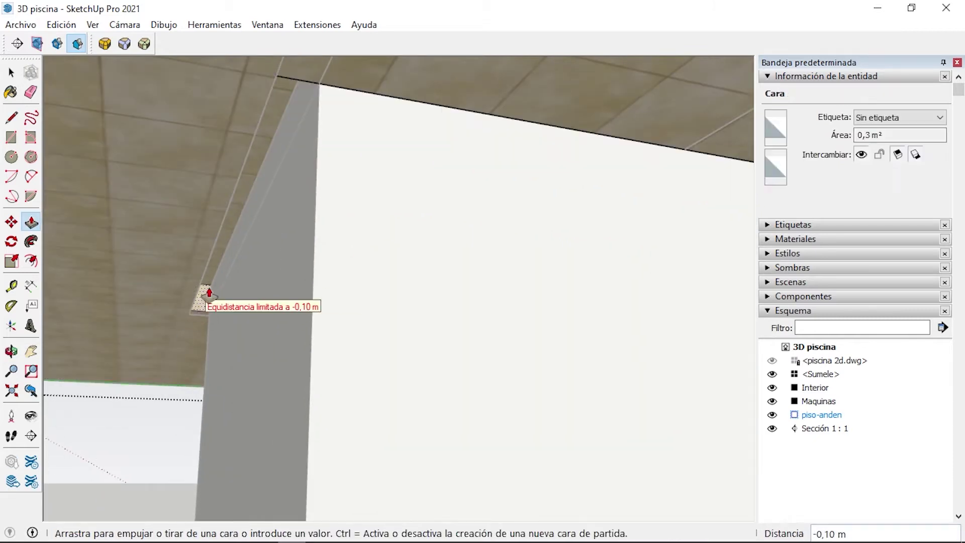
key(l)
click(211, 285)
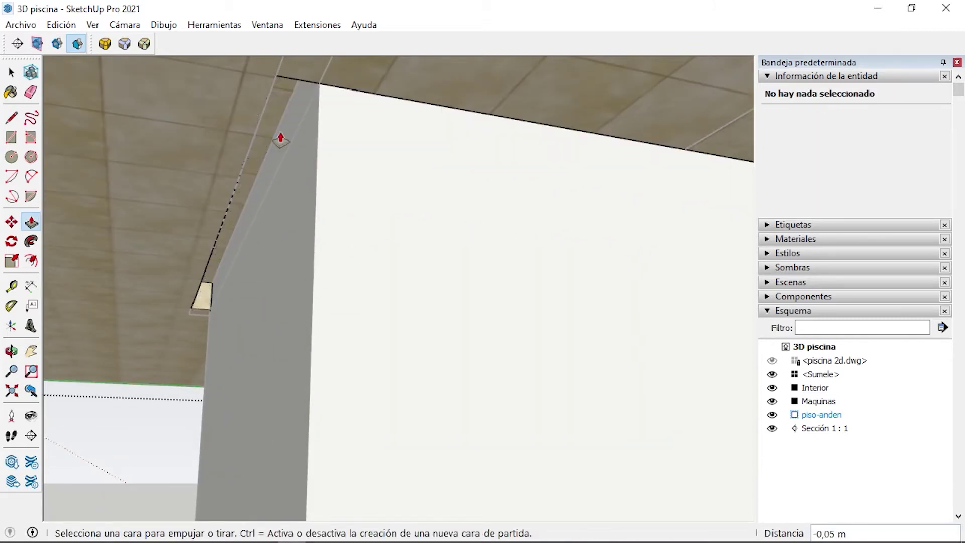
drag(200, 303, 318, 83)
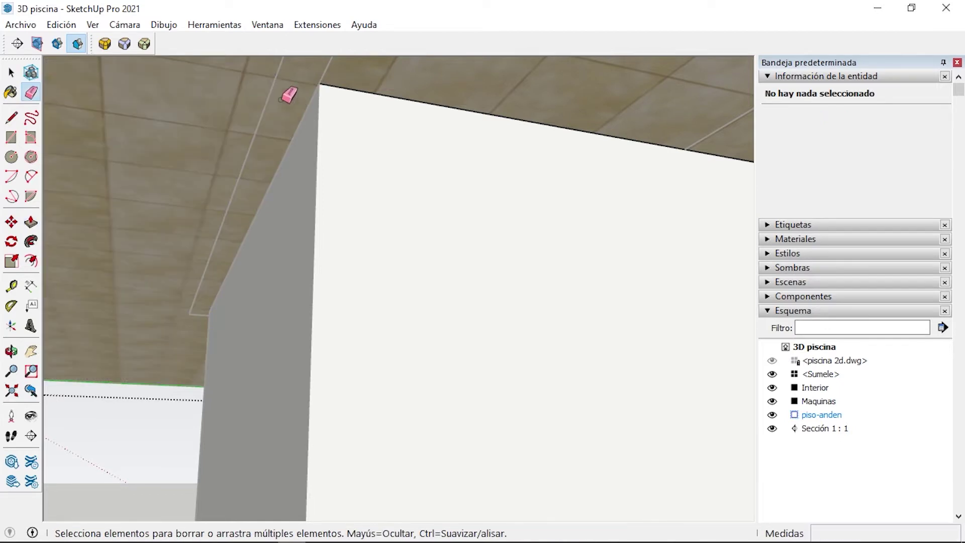
key(space)
scroll(380, 370, down, 5)
scroll(351, 310, down, 3)
scroll(351, 309, up, 3)
Draw a line across the deck corner and erase the edge bounding the dark tile face
key(l)
click(492, 344)
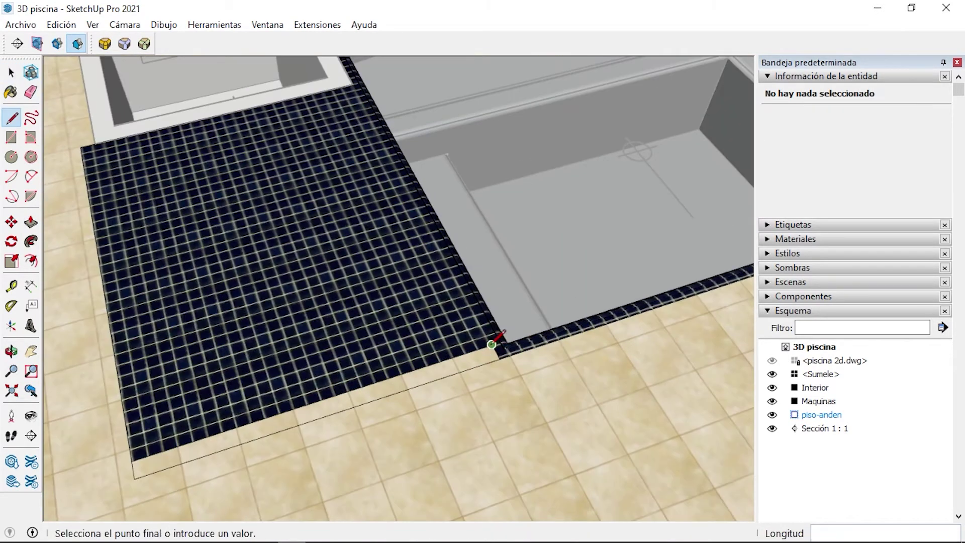
key(e)
scroll(313, 190, down, 3)
click(221, 342)
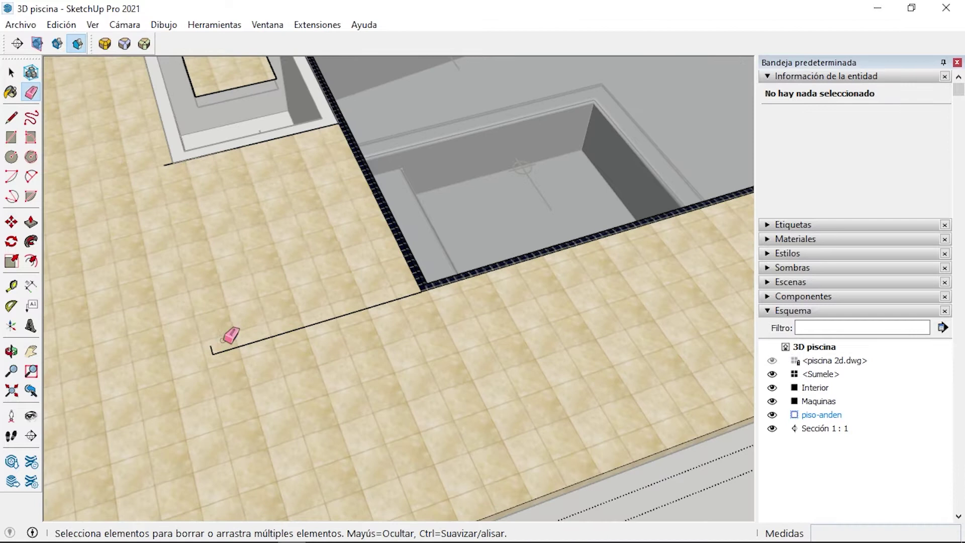
click(223, 351)
key(e)
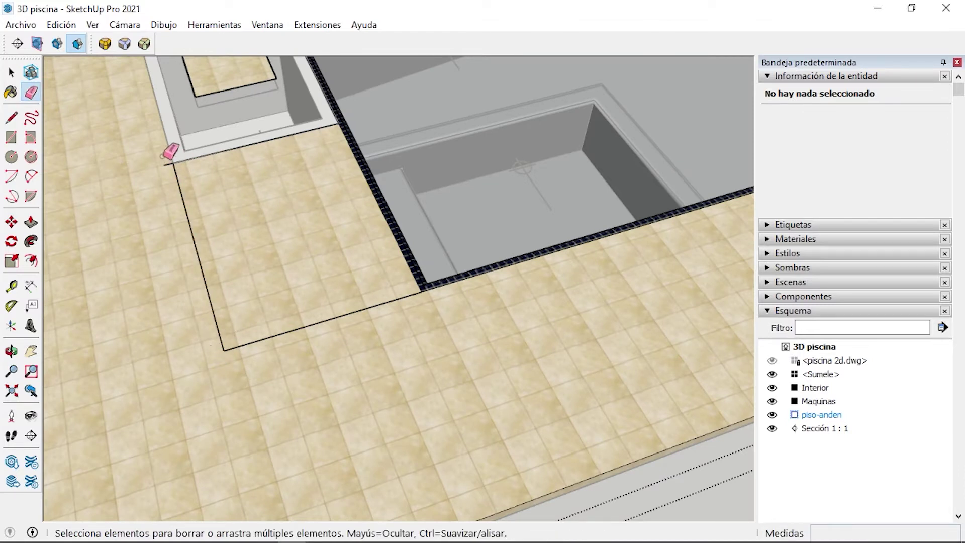
scroll(220, 280, down, 3)
key(space)
Select the deck floor face and pool-side edge, try moving them, then undo twice
scroll(367, 319, up, 2)
click(455, 336)
scroll(178, 256, up, 3)
scroll(320, 240, up, 3)
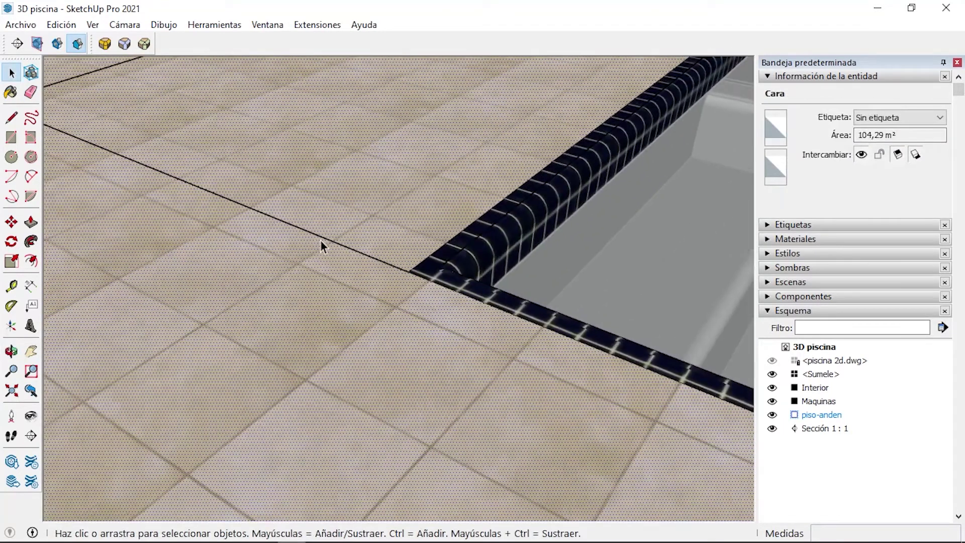
scroll(322, 240, down, 2)
click(325, 239)
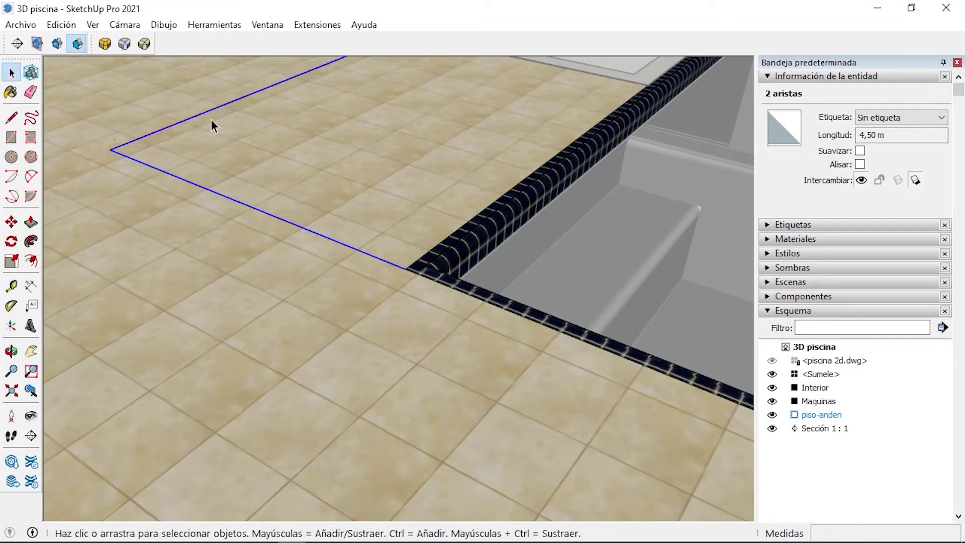
key(m)
click(216, 108)
scroll(363, 97, down, 2)
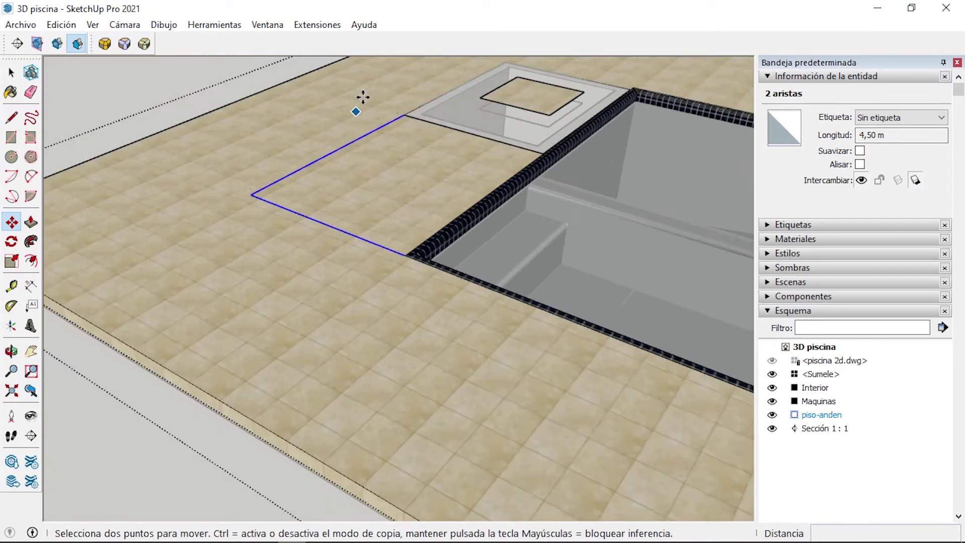
scroll(370, 103, up, 3)
middle_drag(413, 157, 425, 198)
key(space)
click(425, 198)
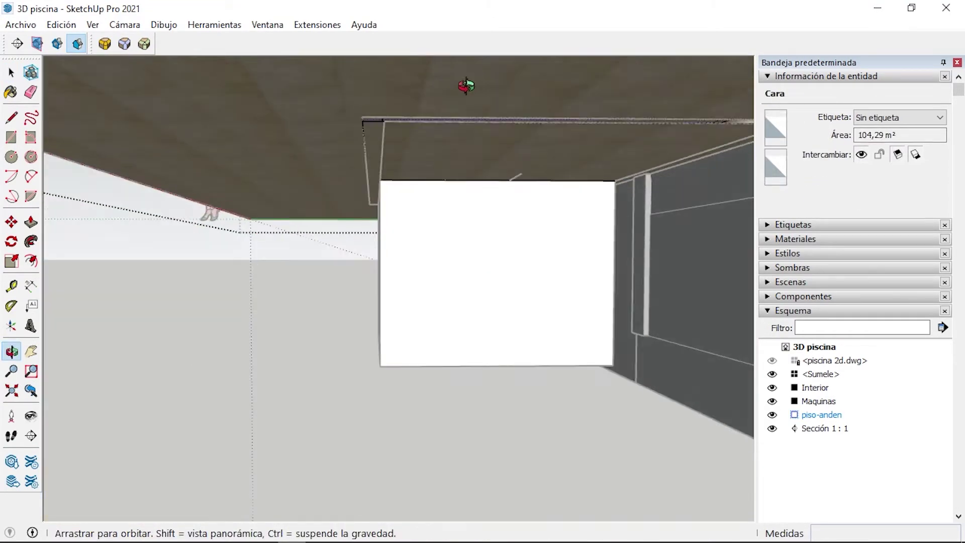
middle_drag(466, 86, 451, 271)
key(ctrl+z)
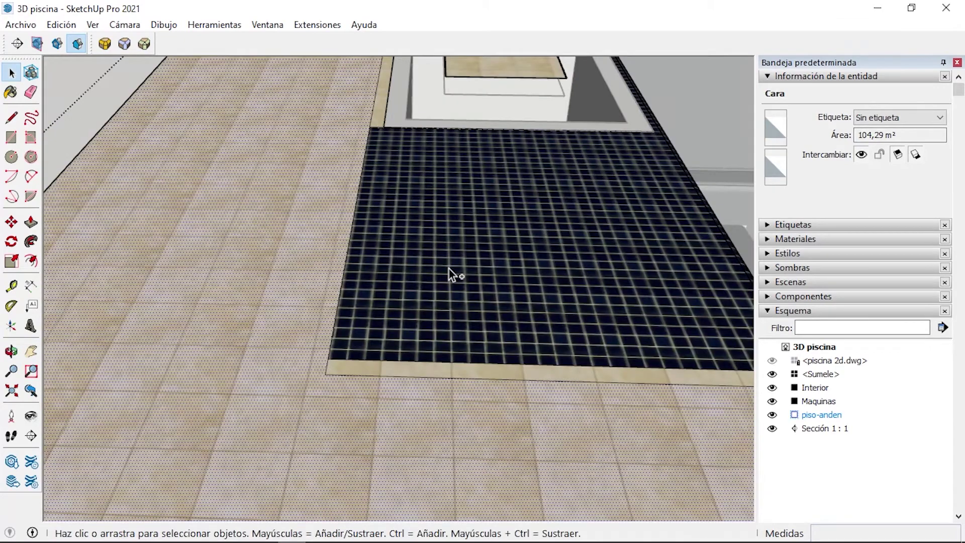
key(ctrl+z)
Enter the Maquinas group, then open the piso-anden group and start Move on its slab
mouse_move(315, 251)
middle_down()
mouse_move(472, 342)
mouse_move(371, 189)
middle_up()
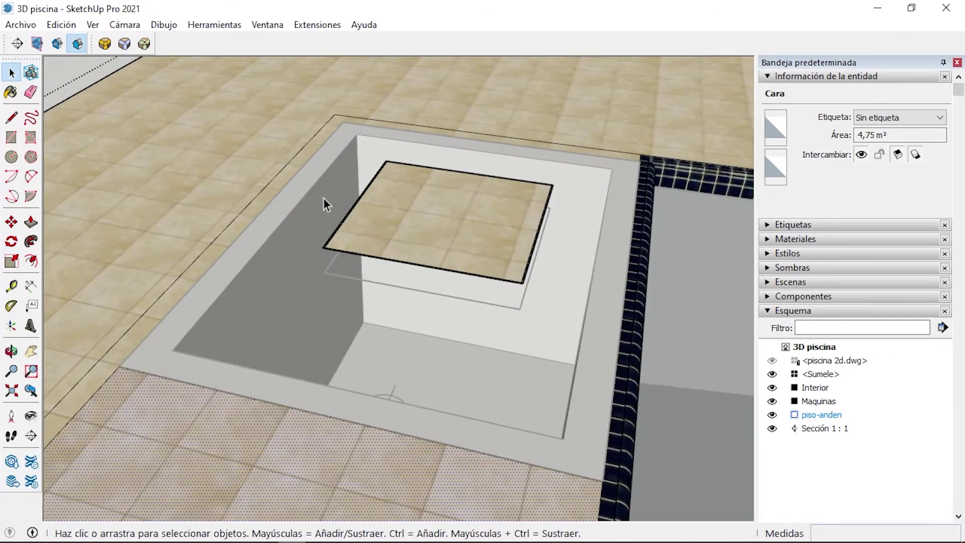
double_click(324, 198)
scroll(264, 277, up, 3)
mouse_move(368, 135)
middle_down()
mouse_move(215, 258)
mouse_move(392, 286)
middle_up()
key(space)
click(407, 277)
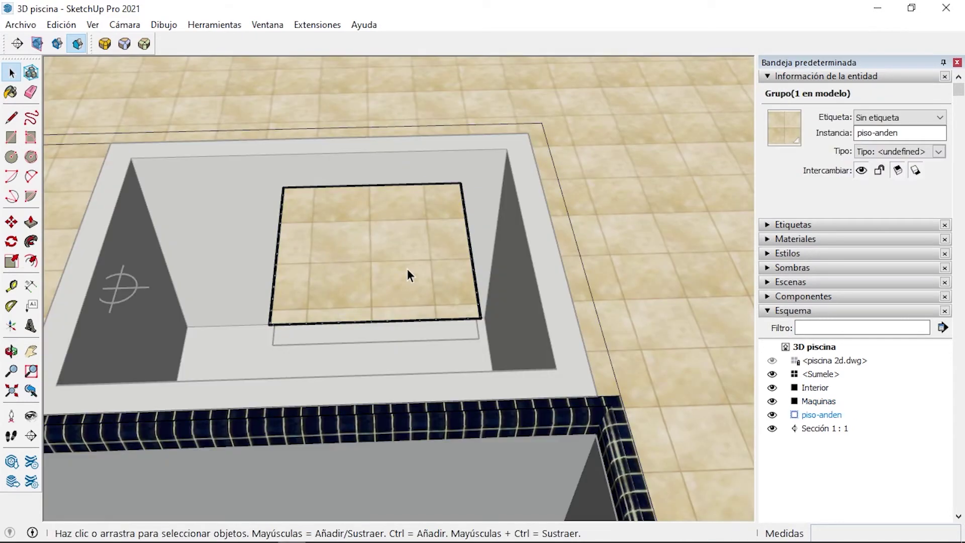
double_click(407, 276)
key(m)
scroll(474, 183, up, 3)
scroll(495, 271, up, 3)
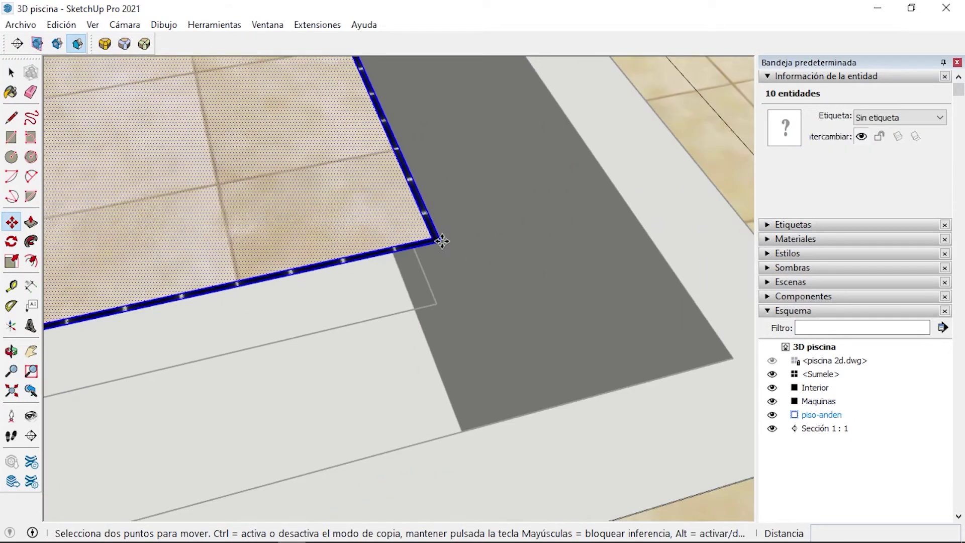
Move the piso-anden slab corner onto the pool corner
click(442, 241)
scroll(441, 241, down, 4)
click(614, 309)
key(space)
mouse_move(575, 296)
middle_down()
mouse_move(488, 288)
mouse_move(406, 166)
middle_up()
scroll(406, 165, up, 3)
key(l)
key(space)
Copy the pit's top inner edge a small offset inward with Ctrl-Move
click(438, 161)
key(m)
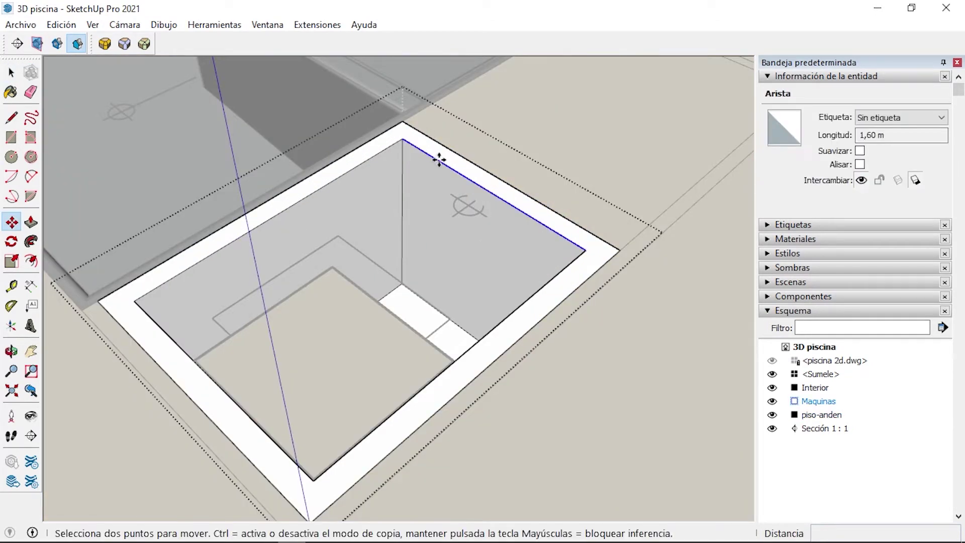
key(ctrl)
click(435, 163)
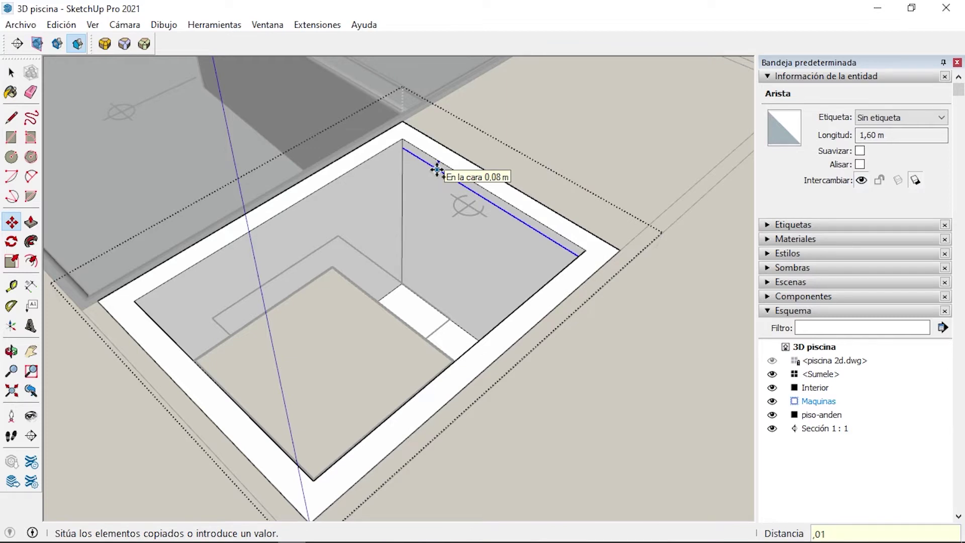
key(Return)
Select the thin rim strip and draw a line closing it across the rim corner
key(p)
scroll(338, 280, up, 3)
scroll(441, 312, up, 5)
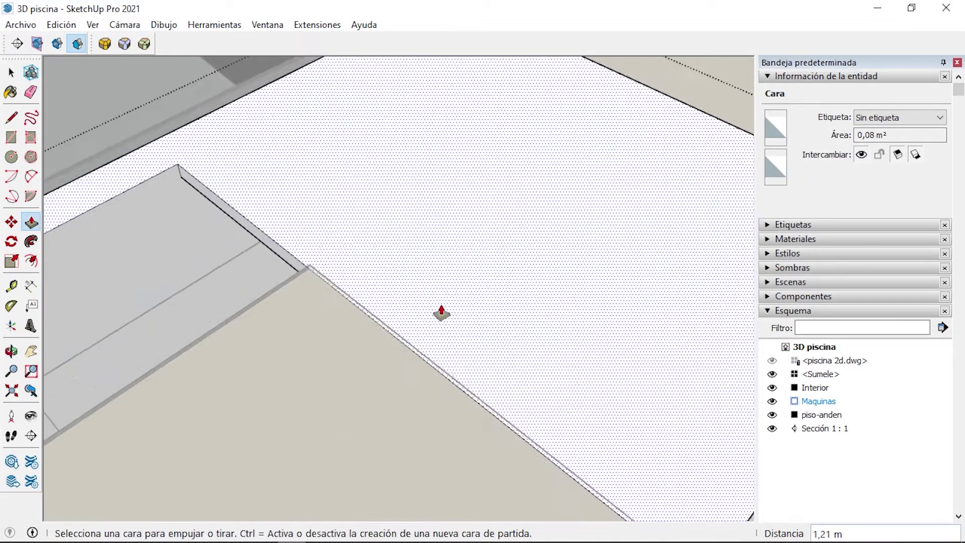
click(407, 274)
mouse_move(416, 269)
middle_down()
mouse_move(550, 255)
mouse_move(403, 253)
middle_up()
key(l)
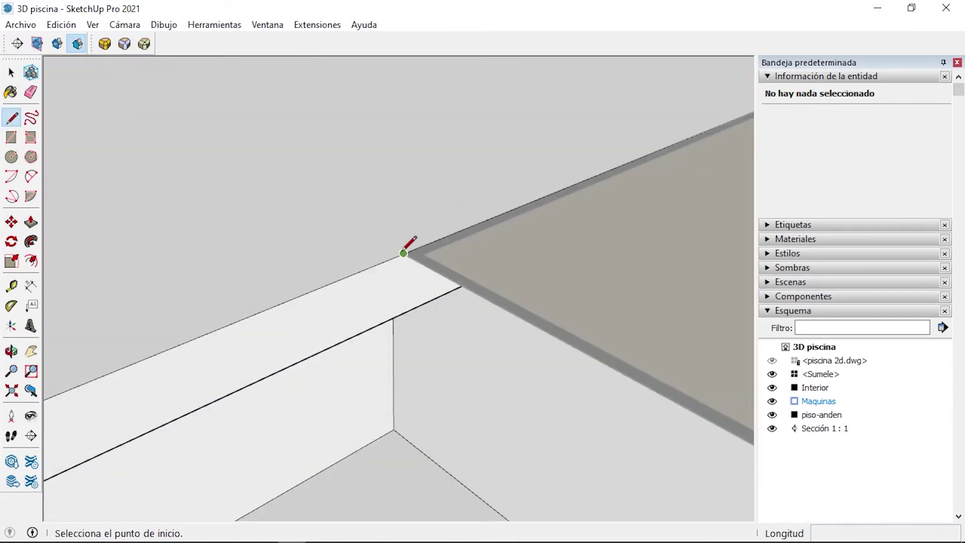
click(404, 312)
Push/Pull the rim strip face 1,00 m to form the pit lip
key(p)
click(477, 338)
scroll(390, 254, down, 5)
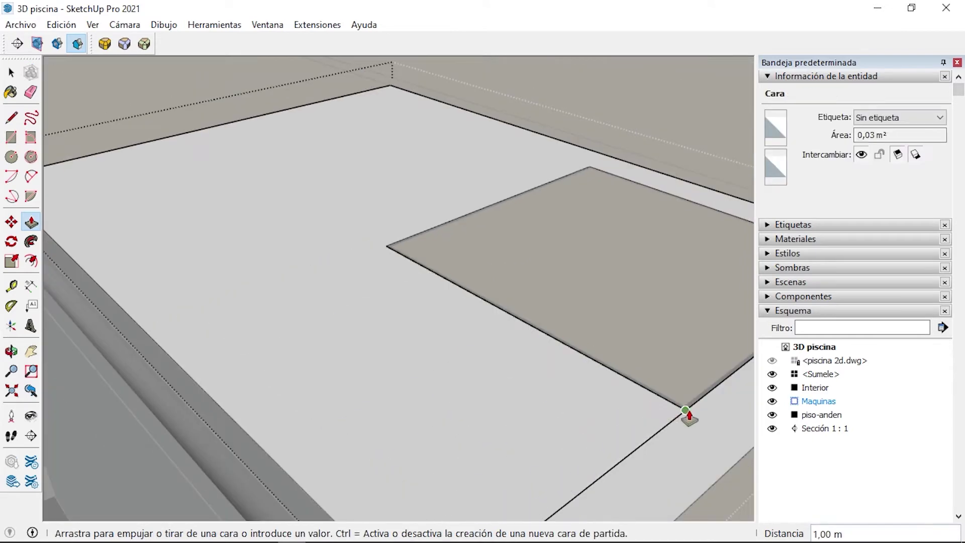
click(685, 416)
scroll(398, 302, up, 3)
key(space)
scroll(398, 302, down, 5)
scroll(552, 244, up, 3)
Paint the white deck slab with the beige Azulejo cuadrado tile and close the group
key(b)
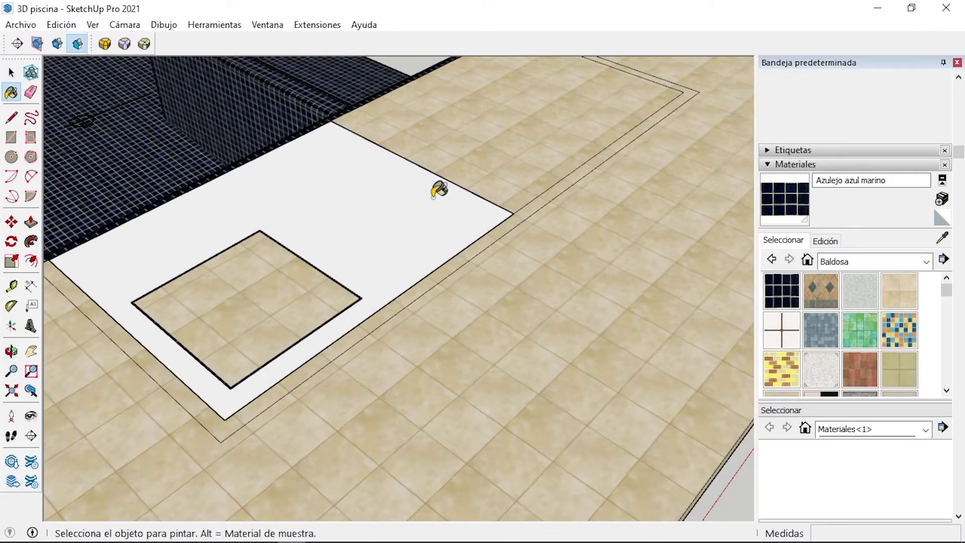
key(space)
double_click(461, 210)
click(899, 290)
click(420, 204)
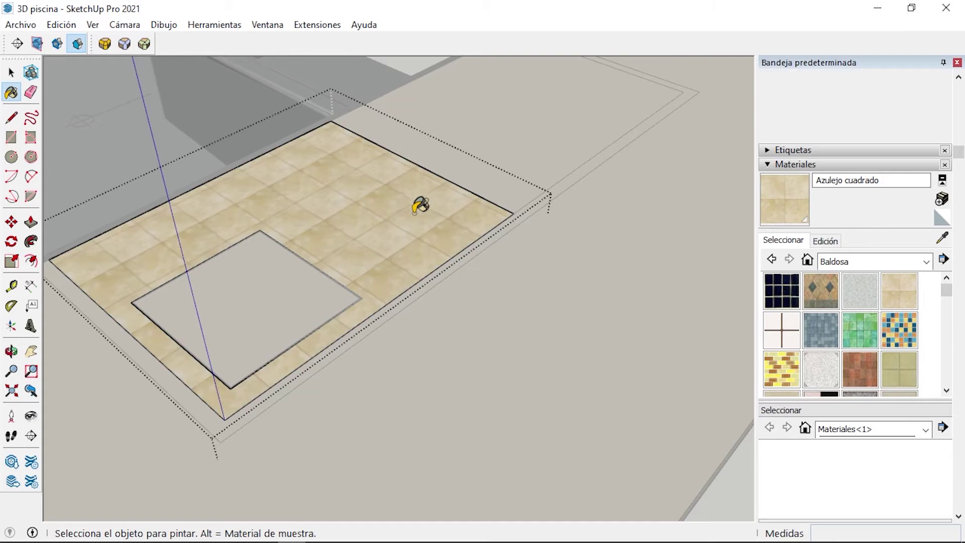
key(space)
scroll(444, 316, up, 3)
middle_drag(444, 317, 254, 297)
click(429, 262)
Reopen the slab group and orbit beneath it to the tiled pool corner
scroll(429, 262, down, 4)
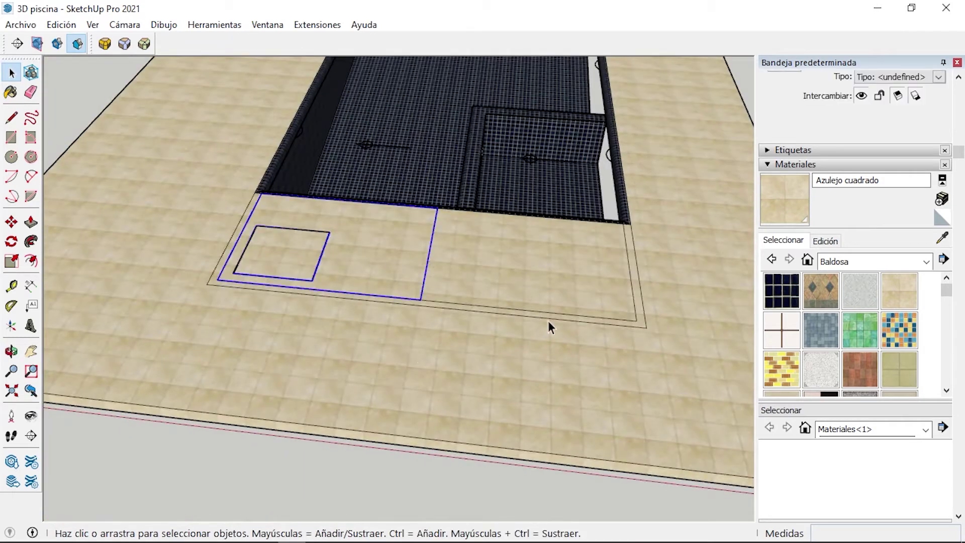
middle_drag(547, 321, 421, 309)
mouse_move(594, 297)
middle_down()
mouse_move(313, 283)
mouse_move(329, 302)
mouse_move(204, 270)
mouse_move(484, 146)
middle_up()
scroll(203, 270, up, 2)
double_click(204, 270)
key(l)
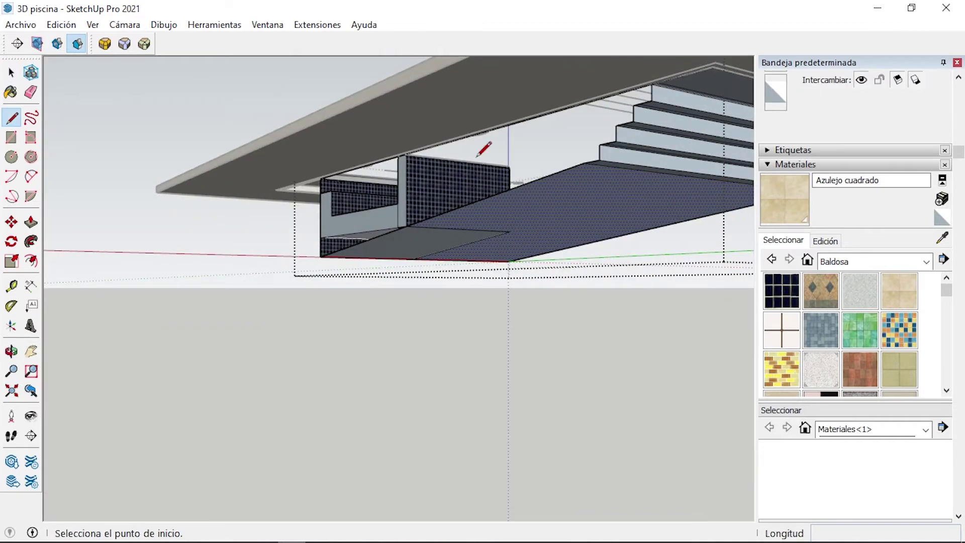
scroll(634, 178, up, 3)
mouse_move(303, 270)
middle_down()
mouse_move(431, 291)
mouse_move(431, 209)
mouse_move(506, 194)
middle_up()
key(space)
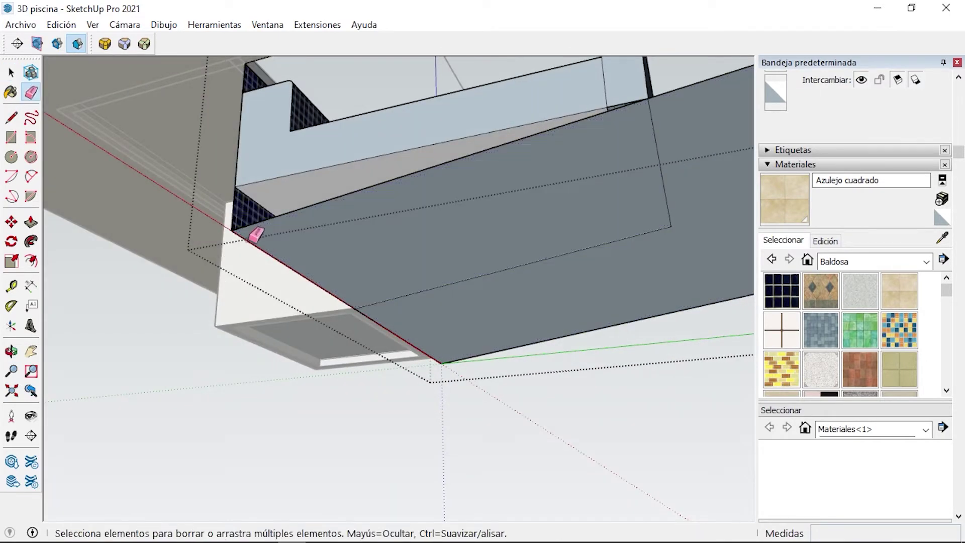
scroll(281, 226, down, 2)
mouse_move(319, 218)
middle_down()
mouse_move(711, 258)
mouse_move(459, 334)
mouse_move(334, 215)
mouse_move(350, 393)
mouse_move(447, 335)
mouse_move(398, 230)
mouse_move(291, 231)
mouse_move(385, 185)
mouse_move(384, 206)
middle_up()
key(l)
Draw a line on the far pool wall to close its missing face
key(p)
mouse_move(378, 164)
middle_down()
mouse_move(301, 265)
mouse_move(318, 383)
mouse_move(122, 261)
mouse_move(98, 216)
middle_up()
click(98, 216)
scroll(131, 171, down, 3)
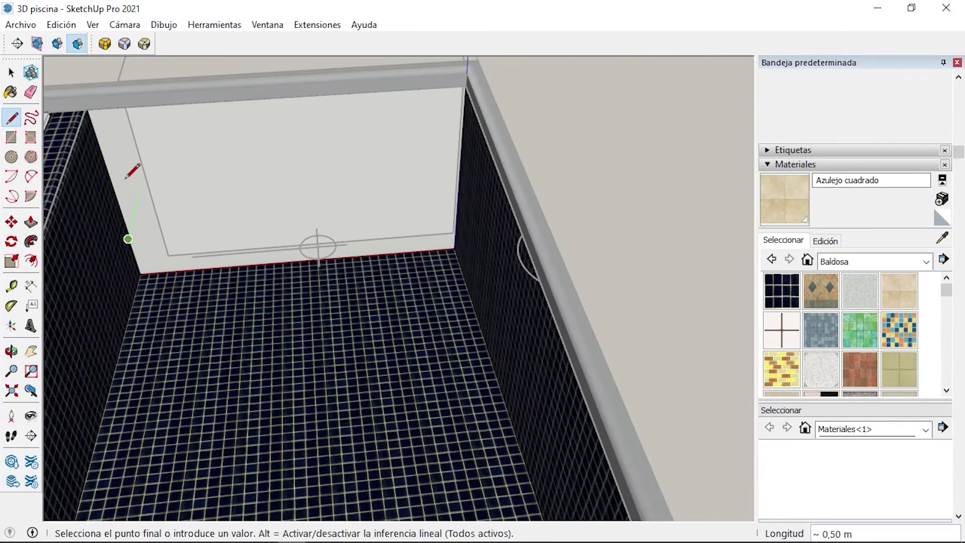
click(85, 108)
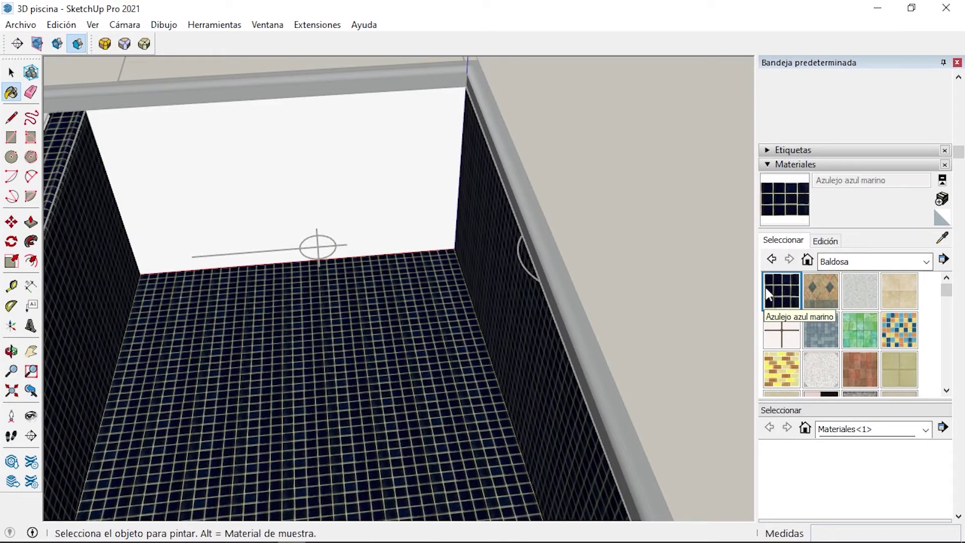
scroll(263, 147, down, 3)
mouse_move(263, 146)
middle_down()
mouse_move(442, 189)
mouse_move(590, 92)
mouse_move(358, 186)
middle_up()
key(l)
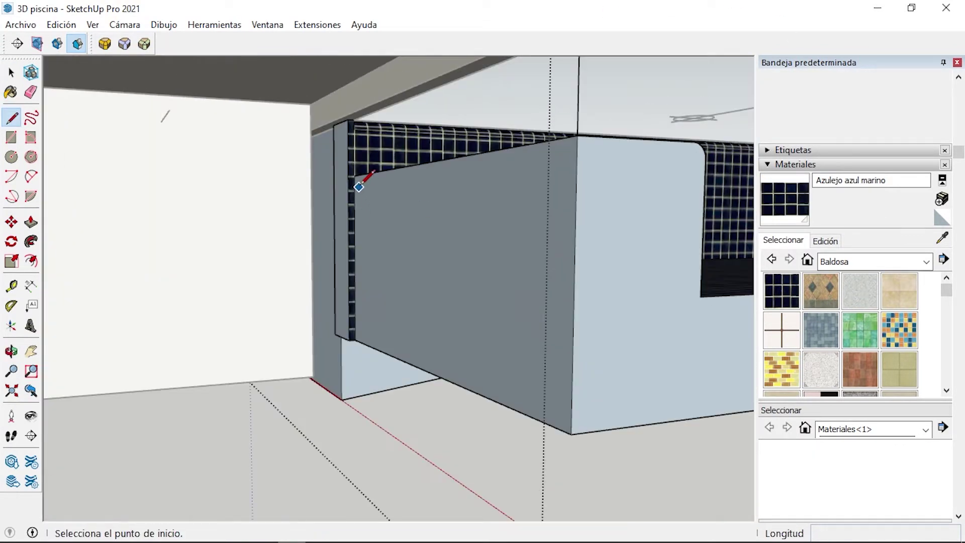
middle_drag(465, 166, 361, 279)
Draw a vertical line splitting the wall face beneath the pool
key(b)
mouse_move(317, 164)
middle_down()
mouse_move(323, 232)
mouse_move(381, 171)
mouse_move(547, 187)
mouse_move(517, 248)
mouse_move(609, 222)
mouse_move(473, 233)
middle_up()
key(l)
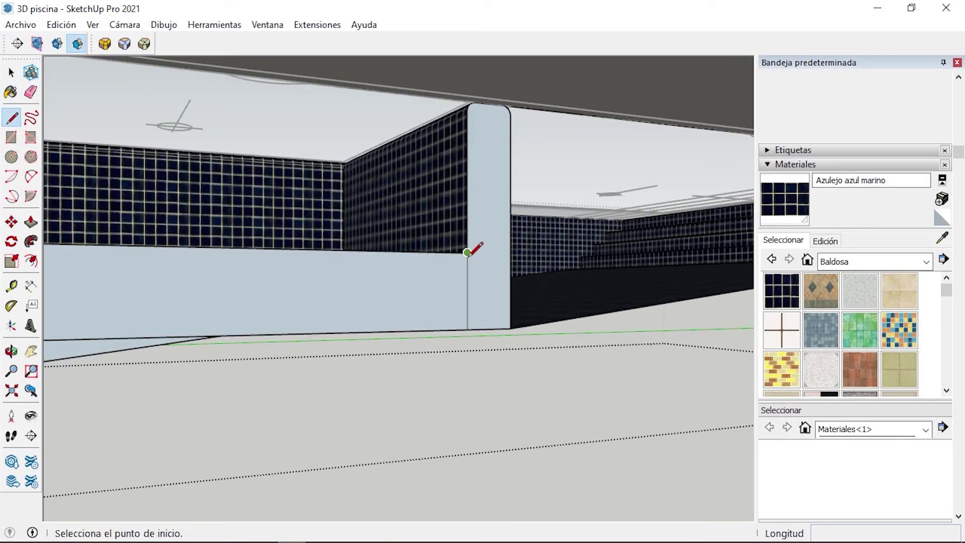
click(470, 93)
scroll(254, 131, down, 5)
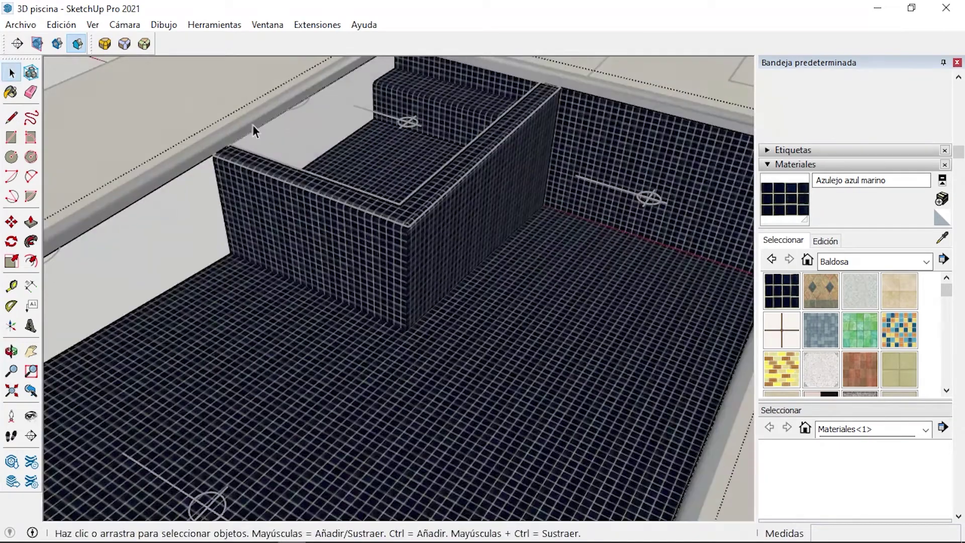
middle_drag(200, 214, 352, 196)
Tile the new wall faces in Azulejo azul marino, then switch to the AutoCAD piscina 2d plan
click(279, 258)
key(b)
click(265, 194)
mouse_move(265, 194)
middle_down()
mouse_move(252, 299)
mouse_move(364, 236)
mouse_move(467, 248)
middle_up()
mouse_move(394, 291)
middle_down()
mouse_move(217, 295)
mouse_move(82, 283)
mouse_move(323, 211)
mouse_move(190, 205)
mouse_move(350, 243)
mouse_move(269, 255)
mouse_move(516, 250)
mouse_move(279, 247)
mouse_move(327, 255)
middle_up()
scroll(81, 283, down, 5)
key(space)
key(alt+Tab)
key(Tab)
key(Tab)
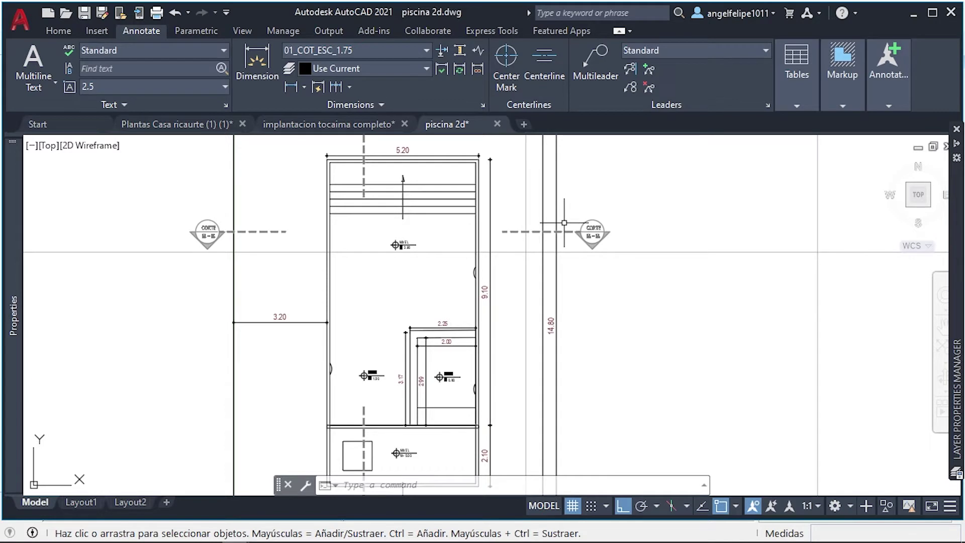
Open the section-cut block in the Block Editor and move its cut line pieces
scroll(292, 208, down, 5)
scroll(292, 208, up, 5)
double_click(556, 377)
click(459, 369)
click(475, 171)
click(563, 372)
text(m)
key(Return)
click(461, 332)
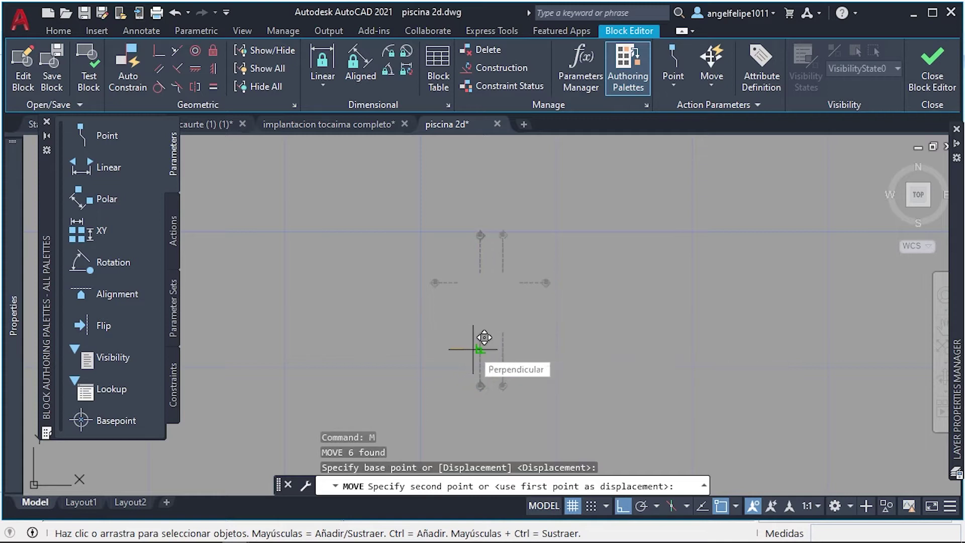
click(480, 349)
Mirror the selected section-marker pieces, erasing the originals
click(506, 396)
click(496, 216)
text(mi)
key(Return)
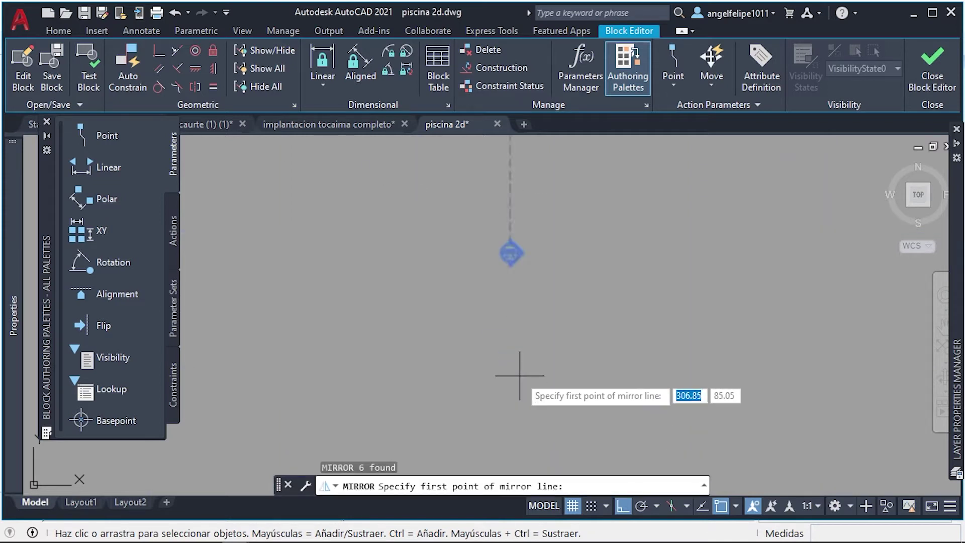
click(573, 282)
click(559, 201)
text(y)
key(Return)
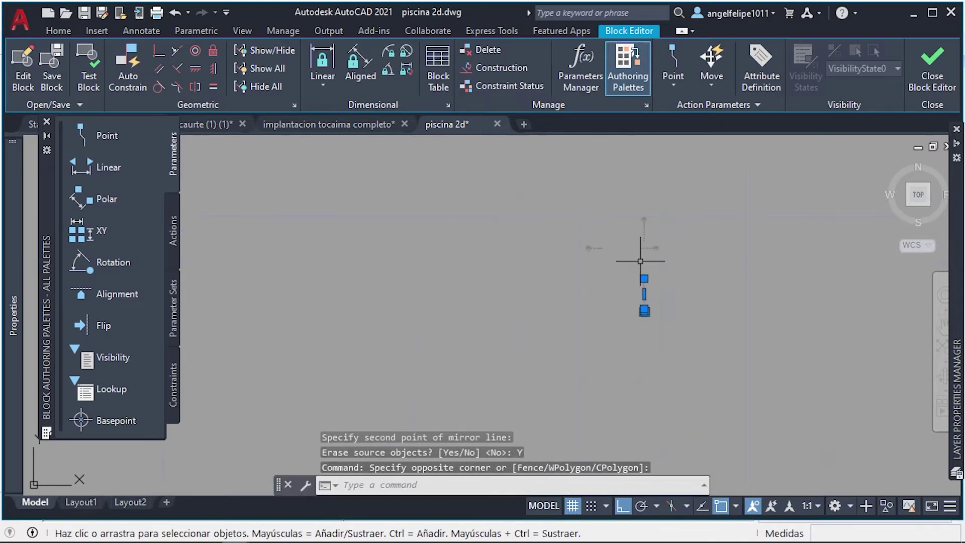
Move the cut marker pieces into place and save the changes to block orte
text(m)
key(Return)
click(742, 327)
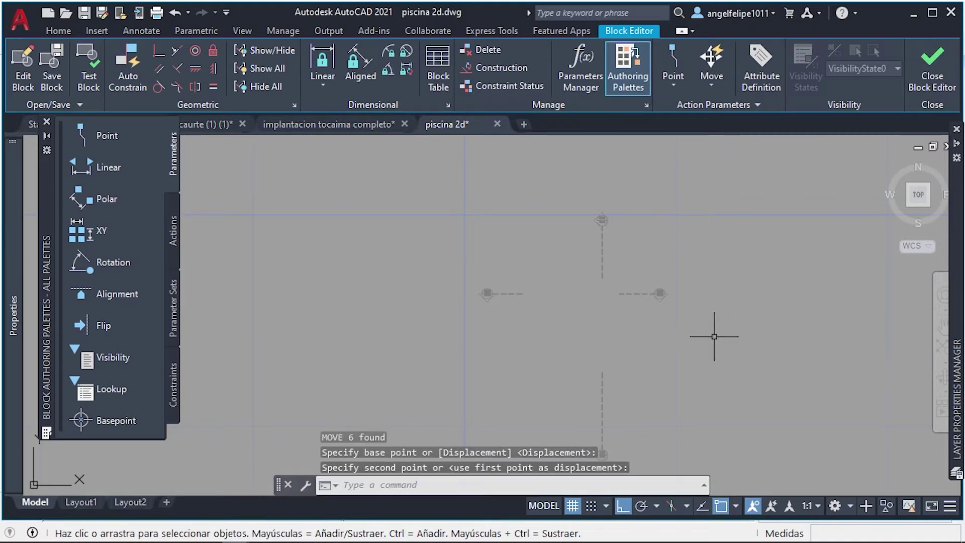
click(933, 65)
click(427, 243)
click(541, 216)
Reopen the section-cut block, shift its geometry slightly left, and save the block changes
scroll(526, 328, up, 3)
key(Escape)
scroll(598, 355, down, 2)
double_click(533, 193)
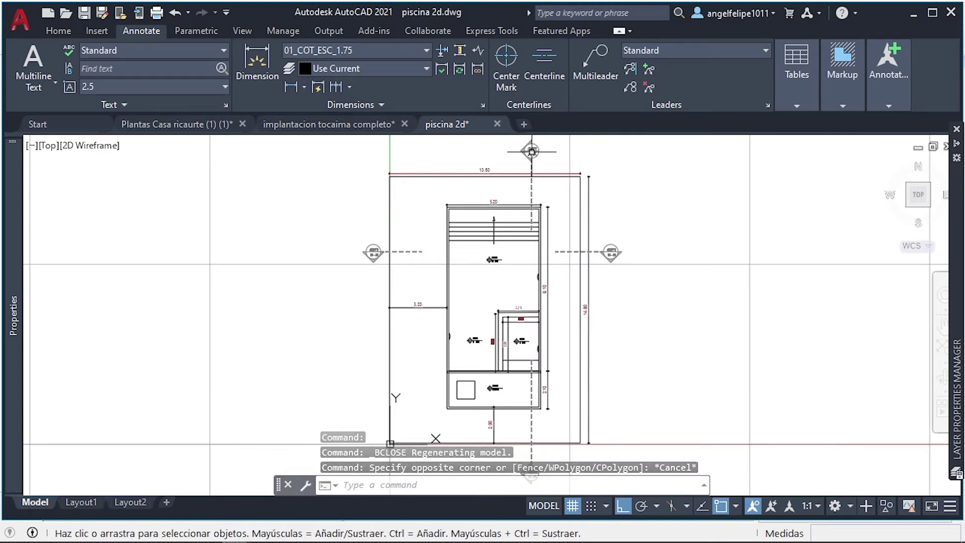
click(469, 368)
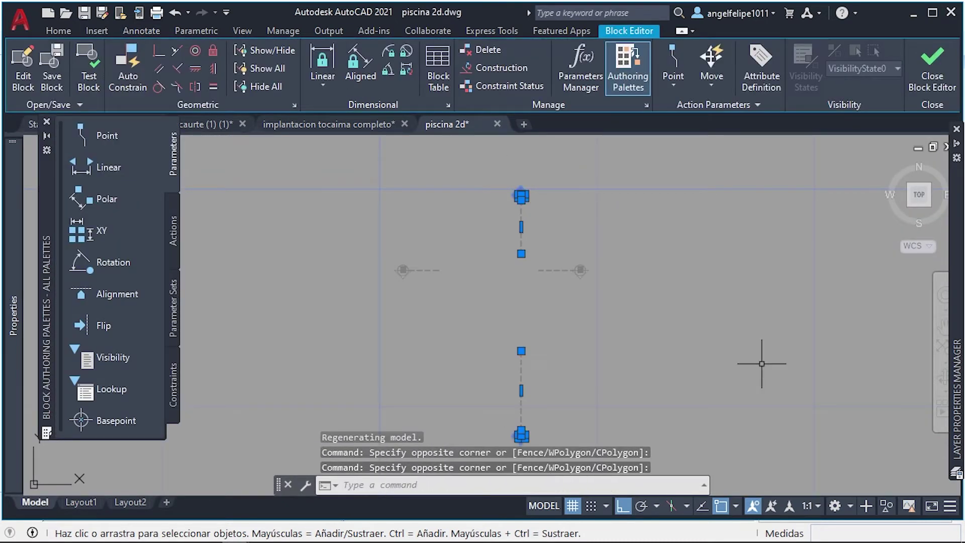
text(m)
key(space)
click(691, 344)
click(931, 63)
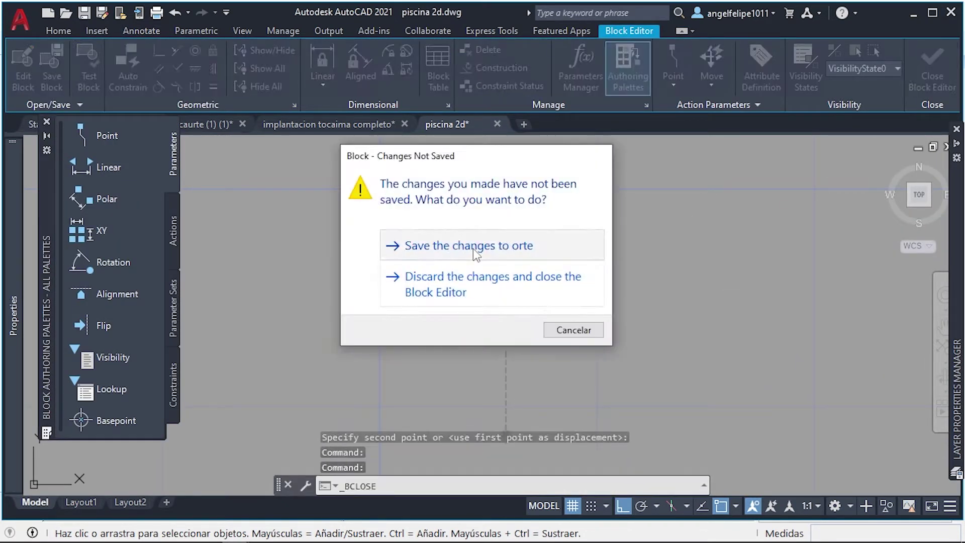
click(475, 252)
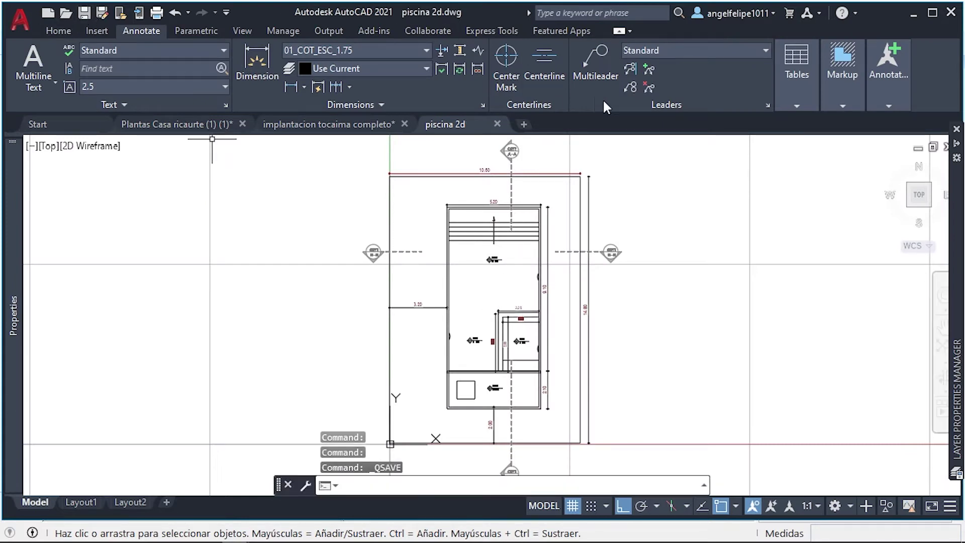
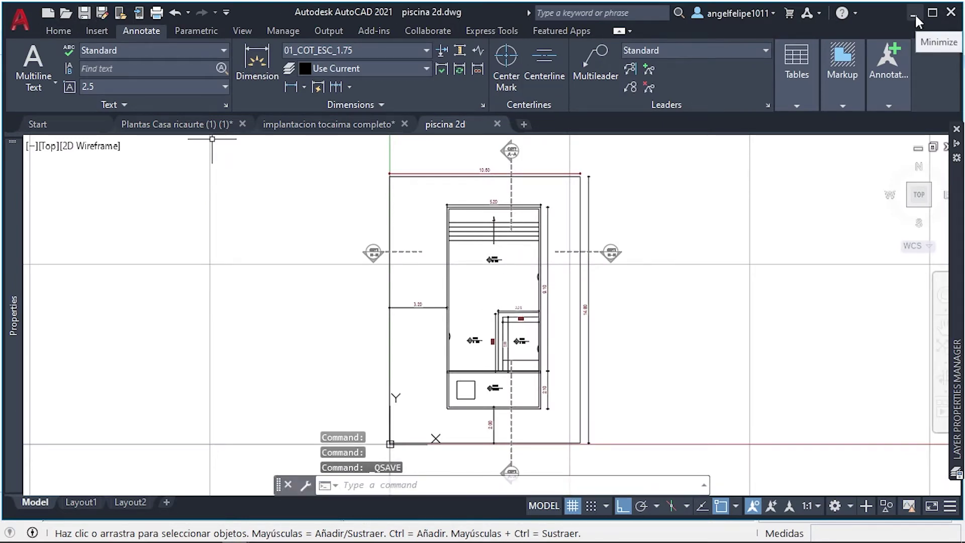
Minimize AutoCAD so the SketchUp '3D piscina' model comes into view
click(284, 534)
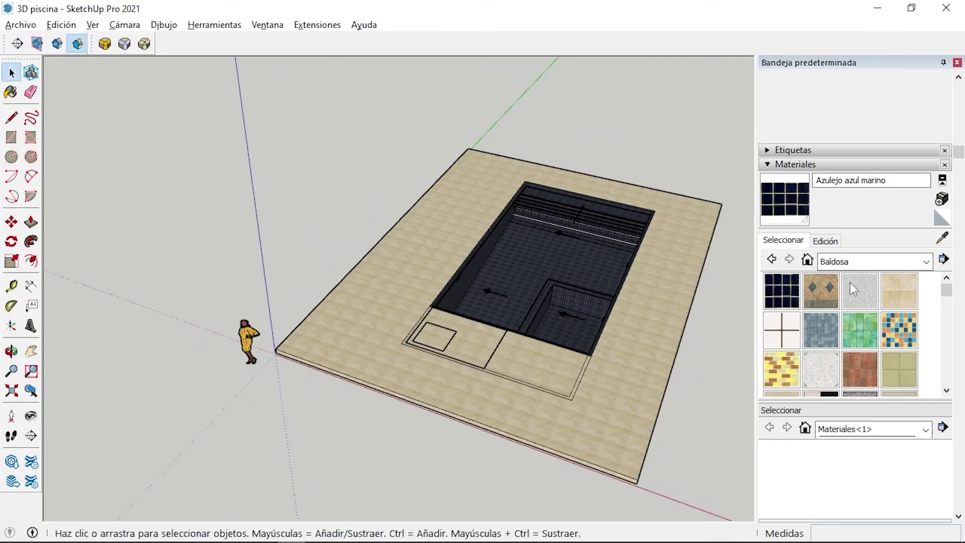
Add a section plane to the pool and shift it beside the pool
click(16, 43)
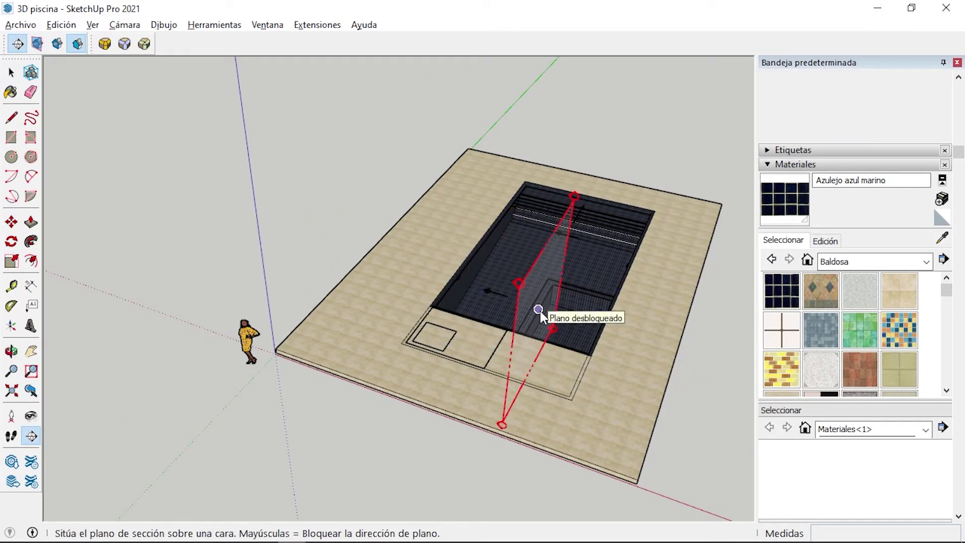
click(538, 312)
click(586, 324)
key(m)
drag(609, 211, 638, 151)
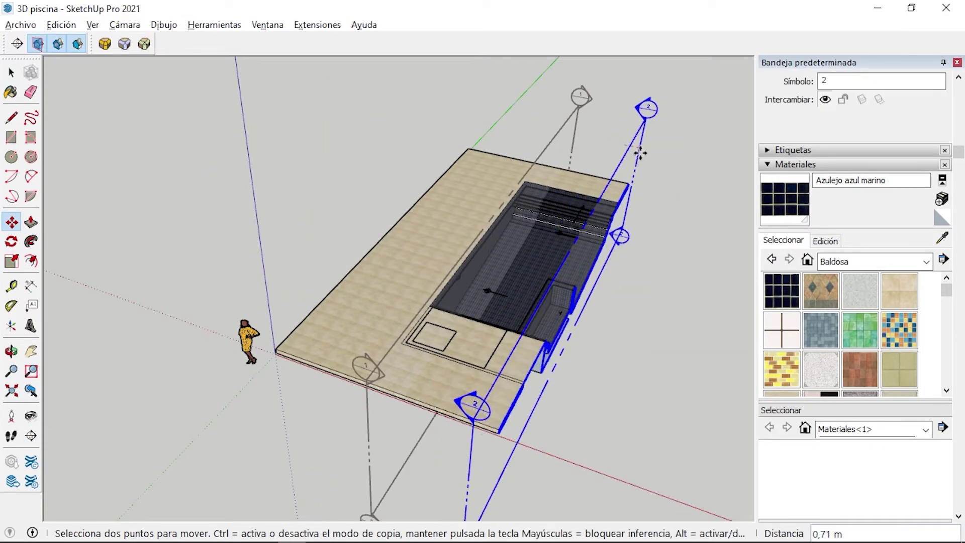
Rotate the section plane so it runs lengthwise along the pool
key(space)
middle_drag(638, 151, 598, 179)
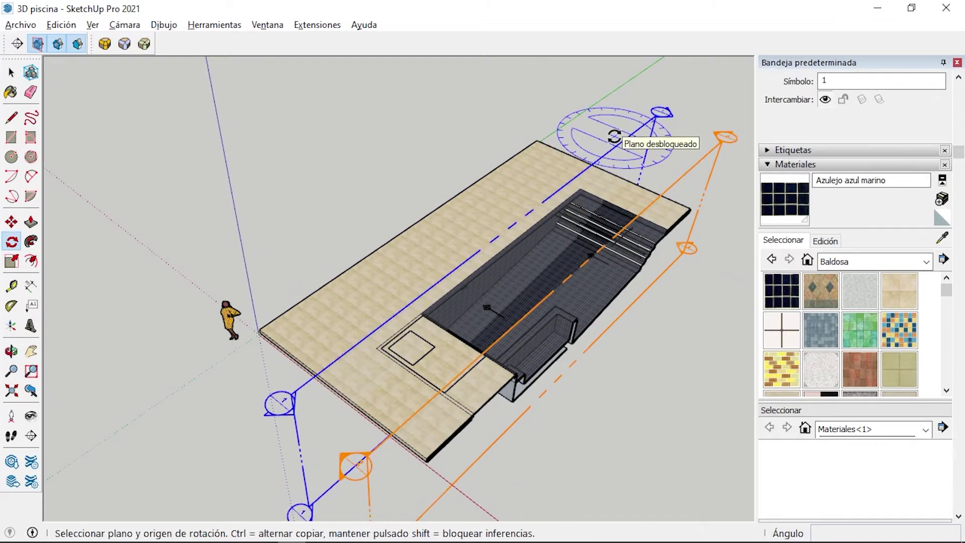
click(607, 124)
click(648, 104)
key(m)
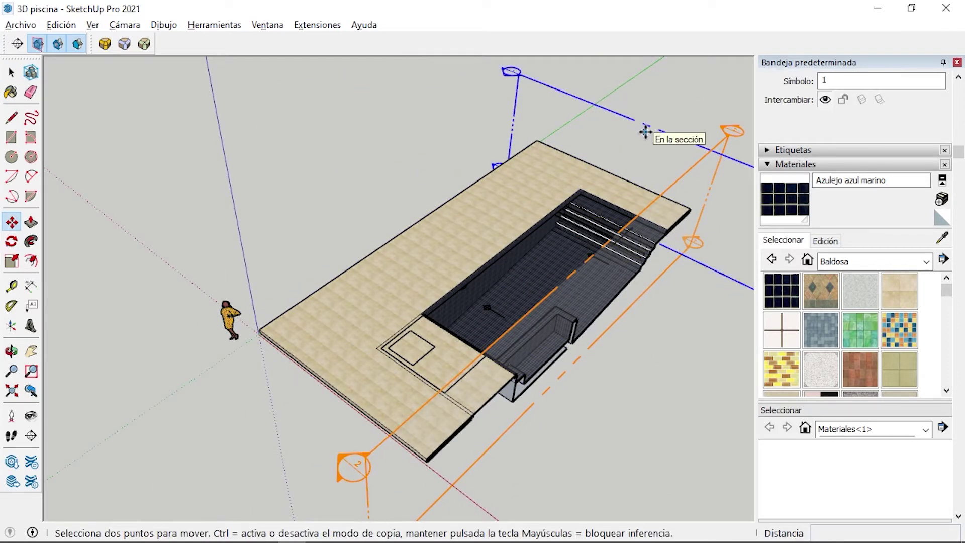
key(space)
Orbit and zoom around the cut pool to inspect it from side, oblique and elevated views
mouse_move(319, 157)
middle_down()
mouse_move(462, 166)
mouse_move(500, 17)
mouse_move(438, 98)
mouse_move(398, 308)
mouse_move(352, 251)
middle_up()
scroll(439, 98, up, 5)
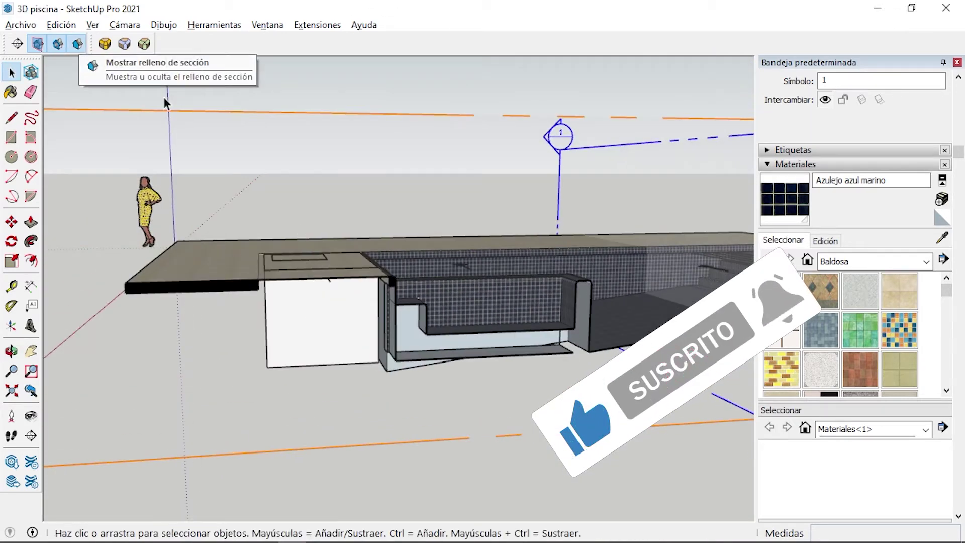
scroll(599, 339, up, 3)
scroll(528, 242, up, 3)
scroll(449, 221, down, 2)
scroll(449, 221, down, 3)
middle_drag(449, 221, 381, 278)
scroll(381, 277, down, 3)
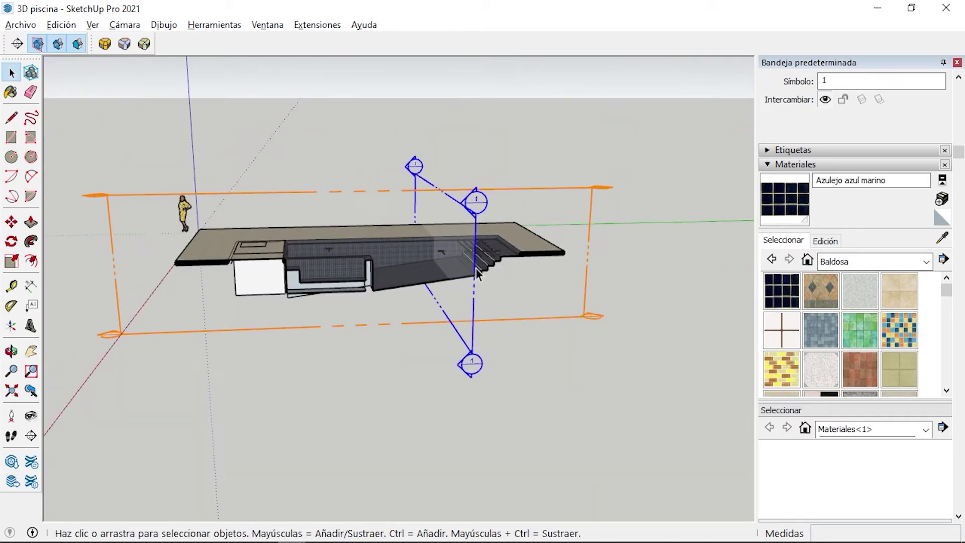
scroll(221, 279, up, 5)
scroll(256, 255, down, 1)
scroll(257, 256, down, 1)
middle_drag(256, 255, 369, 367)
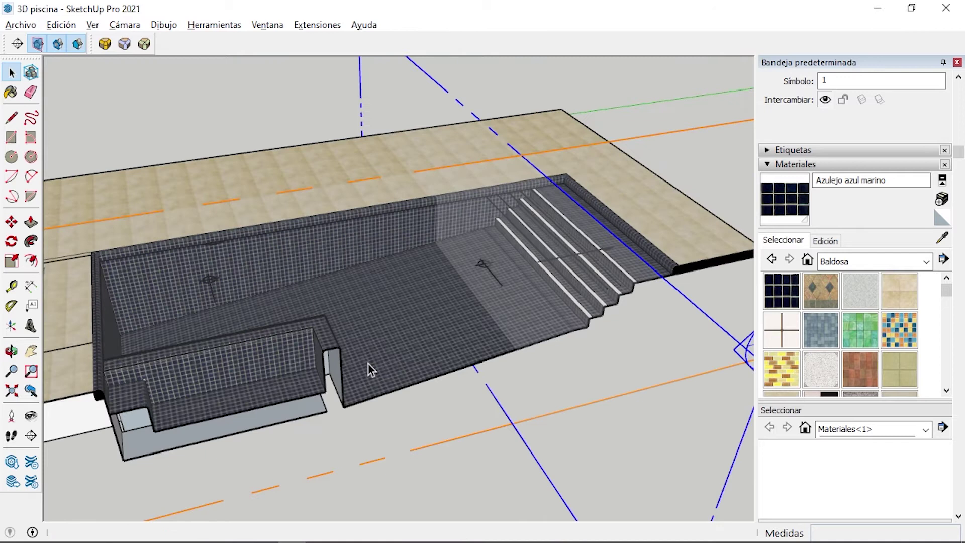
scroll(282, 278, up, 2)
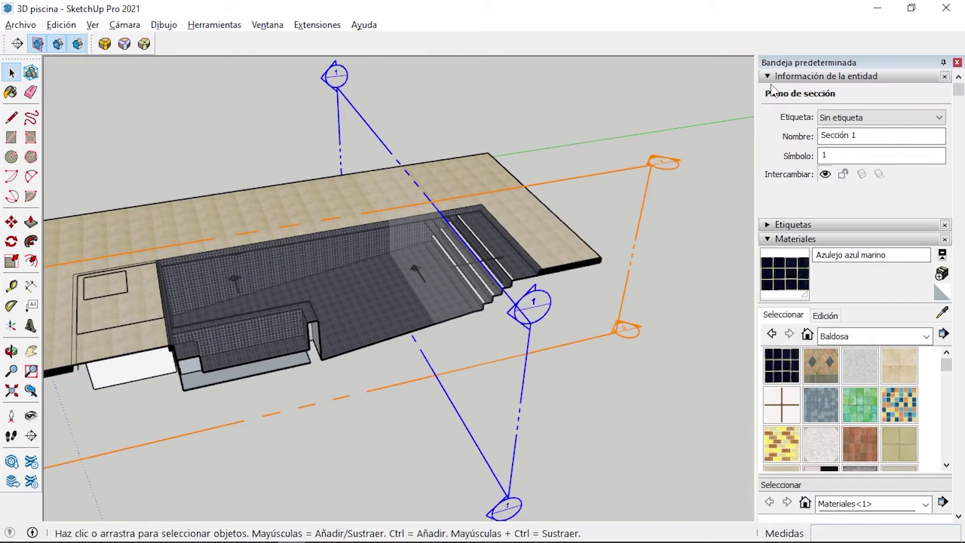
In the style's face settings, preview wireframe and textured modes, then settle on Hidden Line
click(772, 164)
click(772, 120)
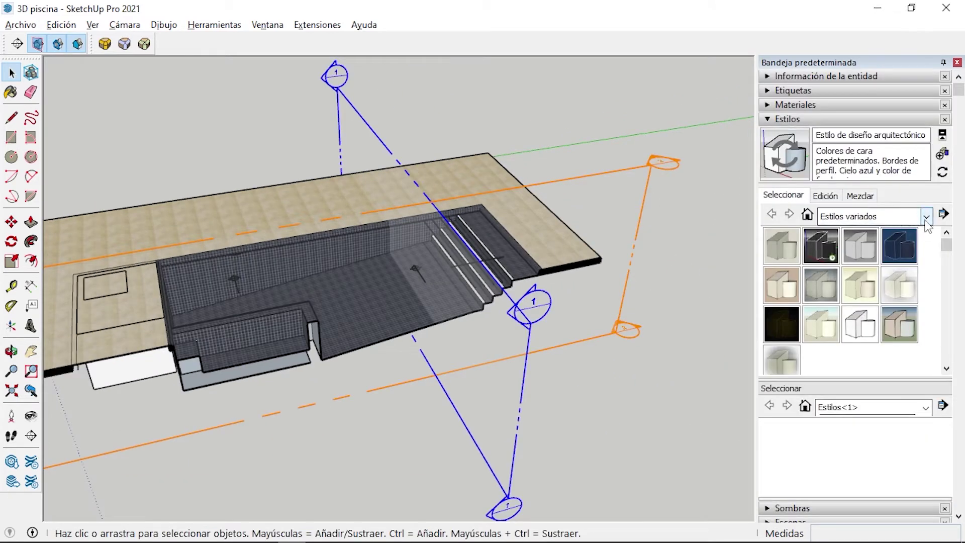
click(825, 196)
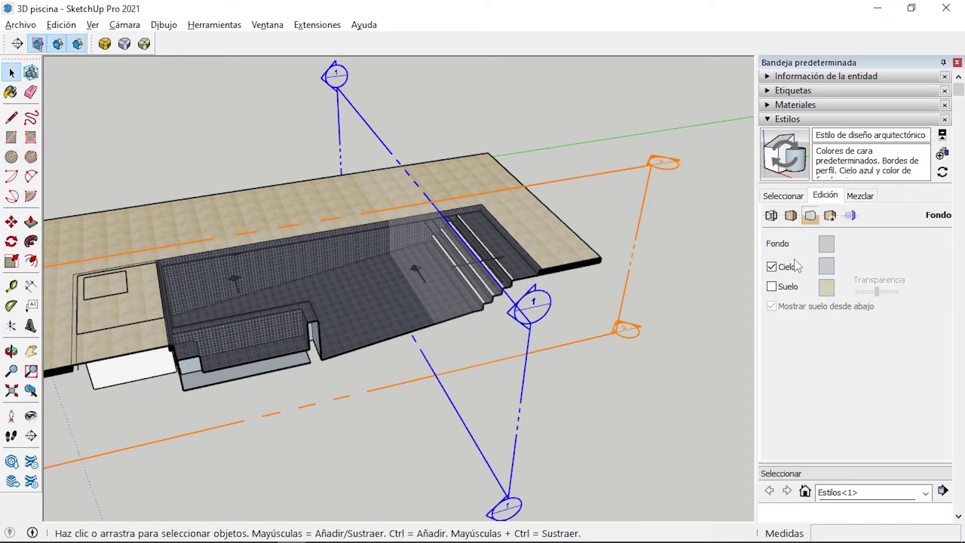
click(772, 217)
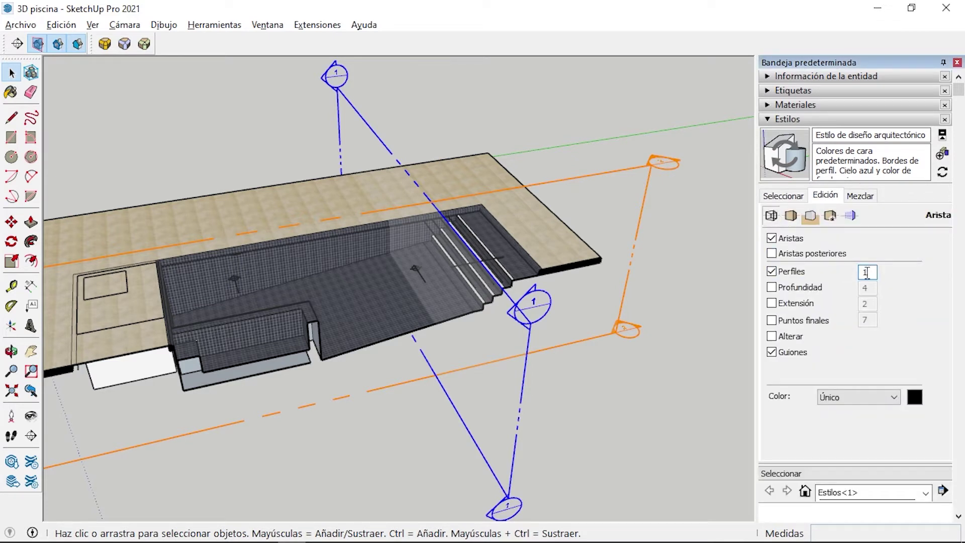
click(791, 217)
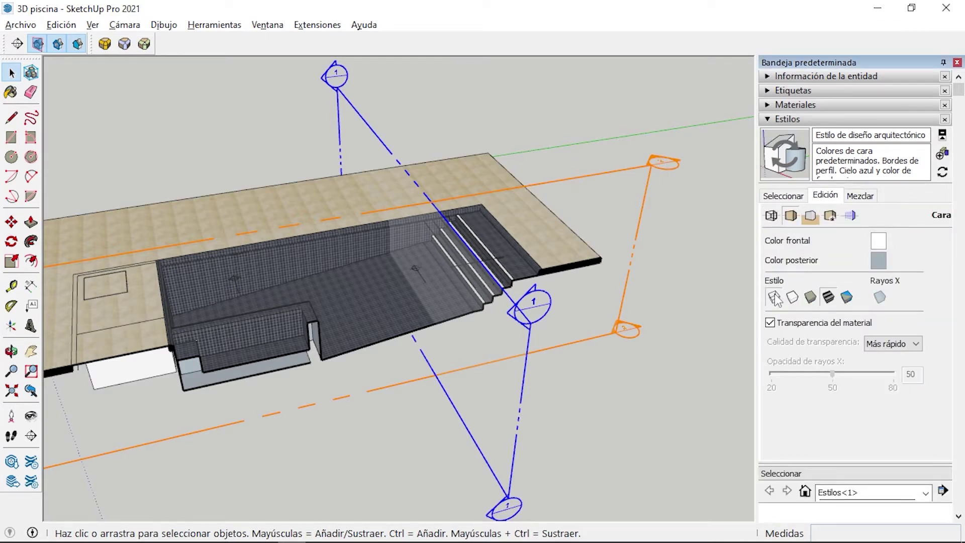
click(775, 298)
click(793, 298)
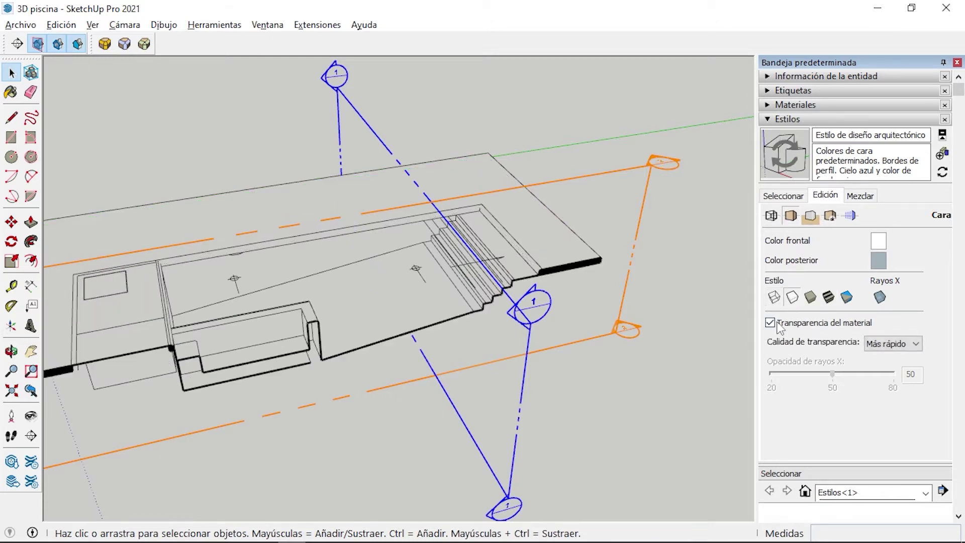
click(828, 299)
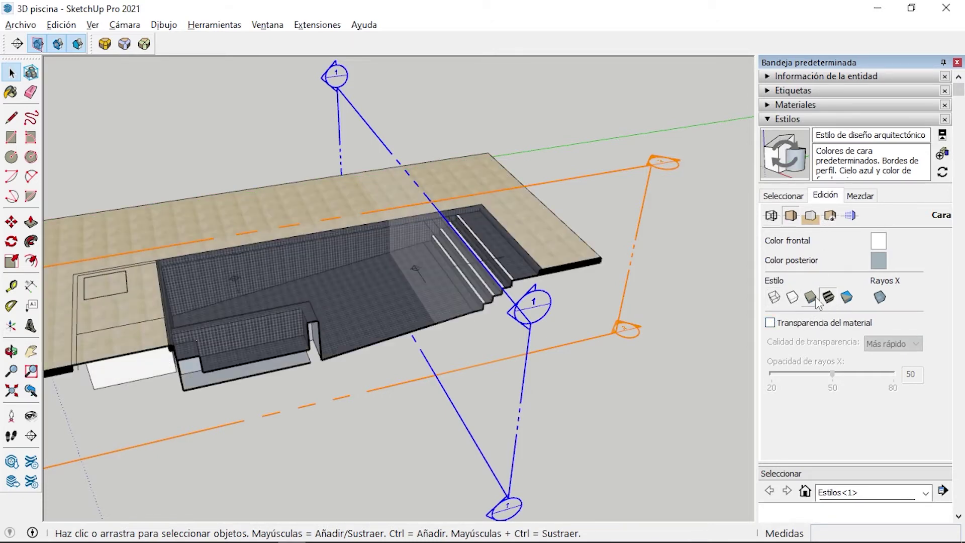
click(793, 297)
Look over the style's background and watermark settings, then return to the styles list
click(846, 301)
click(793, 298)
click(810, 216)
click(791, 216)
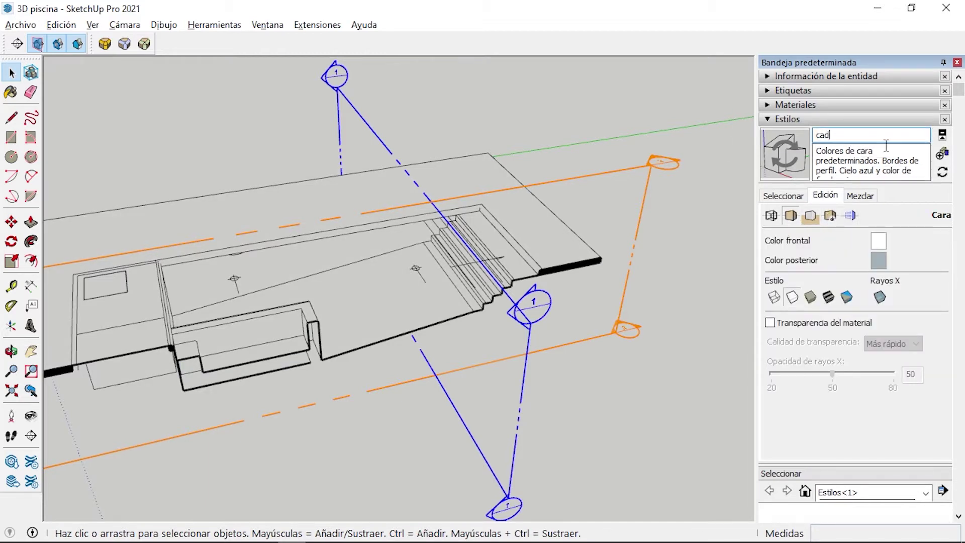
click(784, 196)
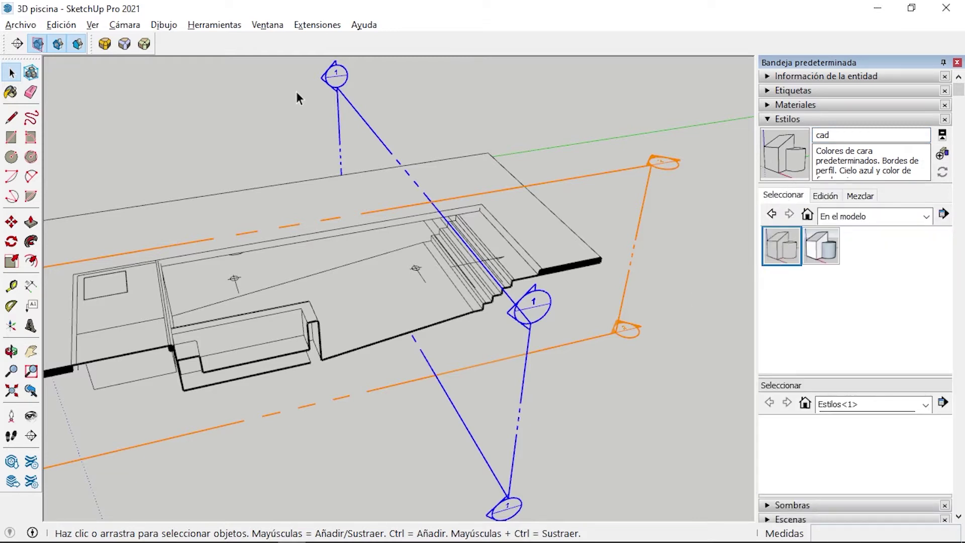
Align the view face-on to the lengthwise section cut
scroll(296, 97, down, 3)
right_click(314, 261)
click(394, 384)
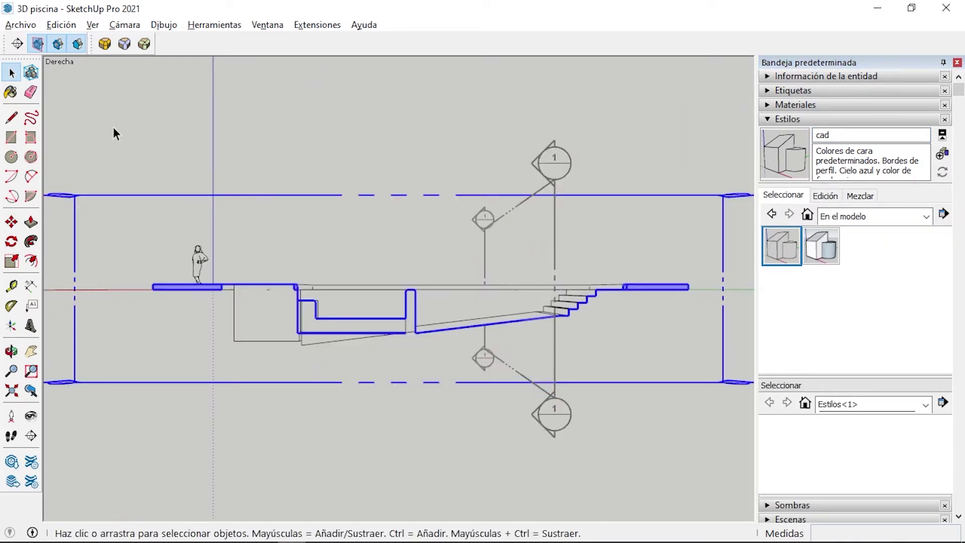
Switch the camera to parallel projection; briefly open and close the 3D model export
click(61, 25)
click(203, 96)
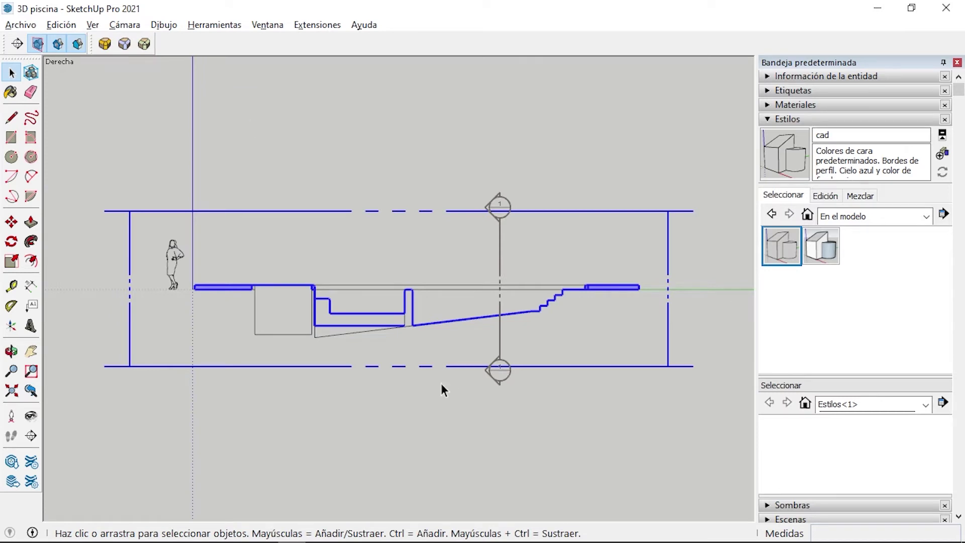
scroll(438, 296, up, 3)
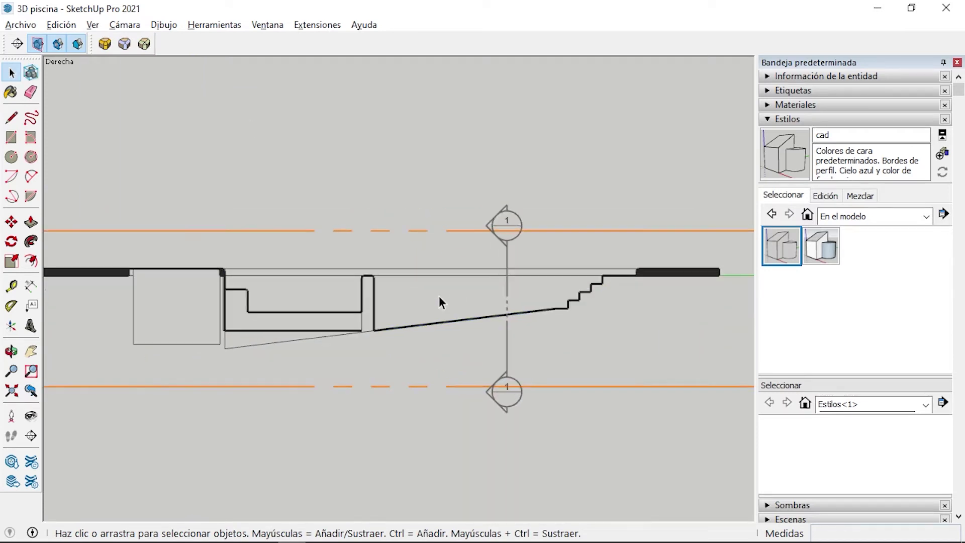
click(21, 25)
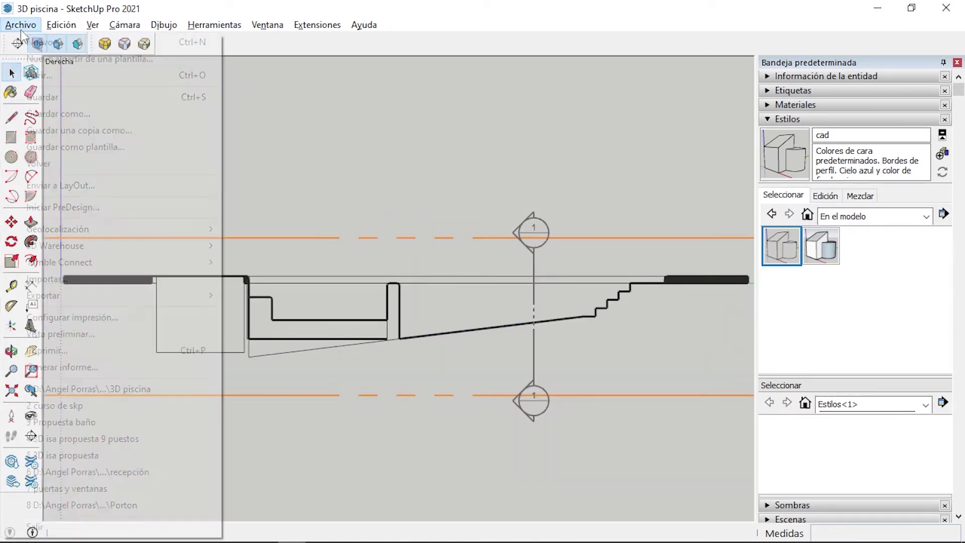
click(293, 295)
mouse_move(258, 158)
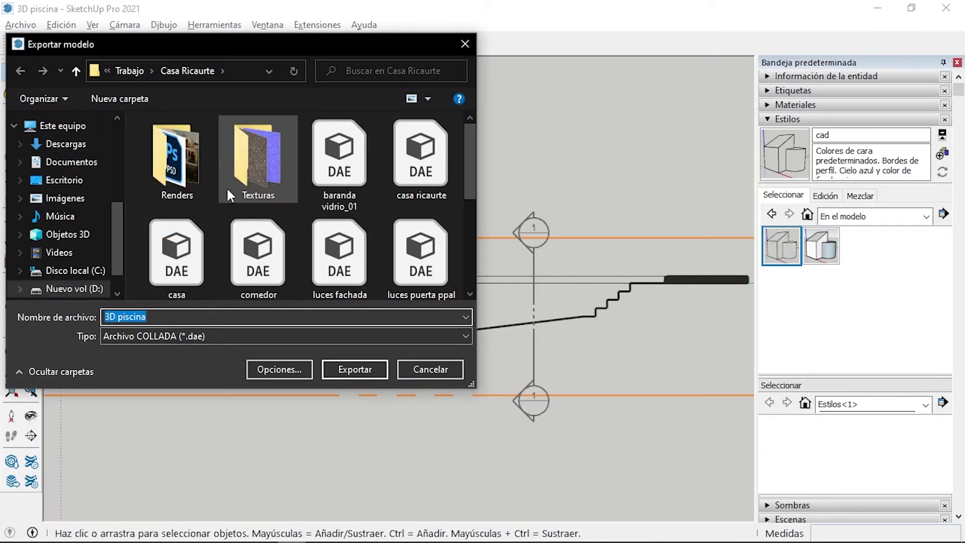
key(Return)
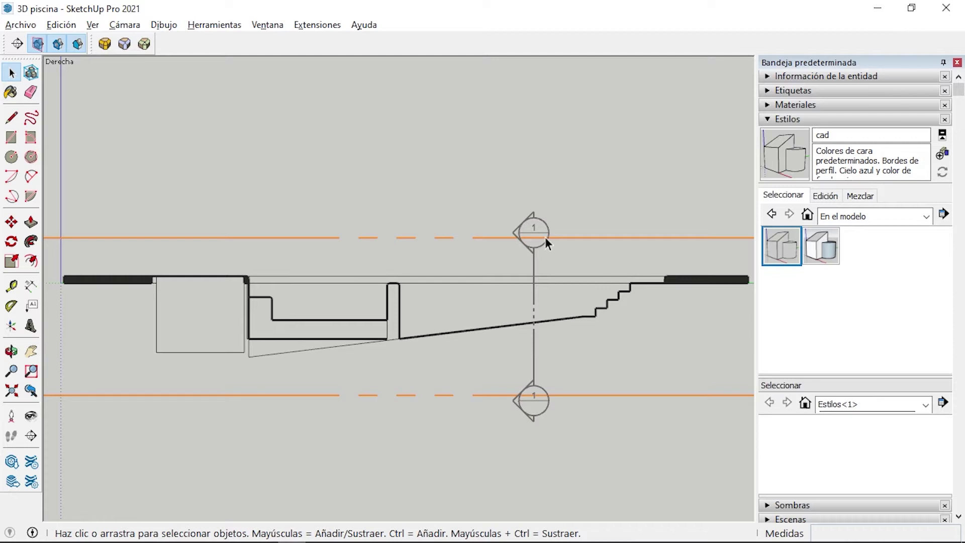
Align the view face-on to section plane 2 and clear the selection
click(536, 224)
middle_drag(536, 224, 448, 330)
right_click(467, 305)
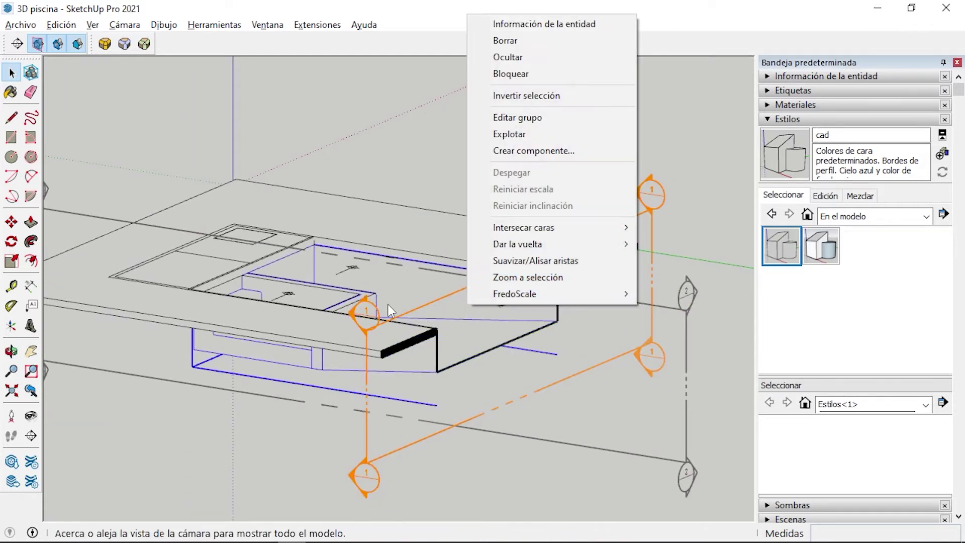
right_click(364, 322)
click(436, 447)
click(435, 134)
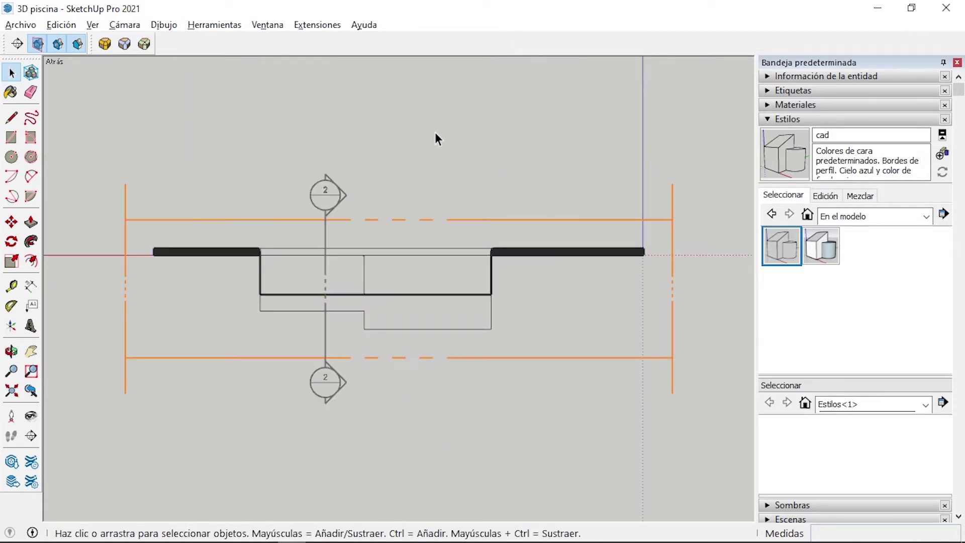
click(20, 24)
mouse_move(43, 295)
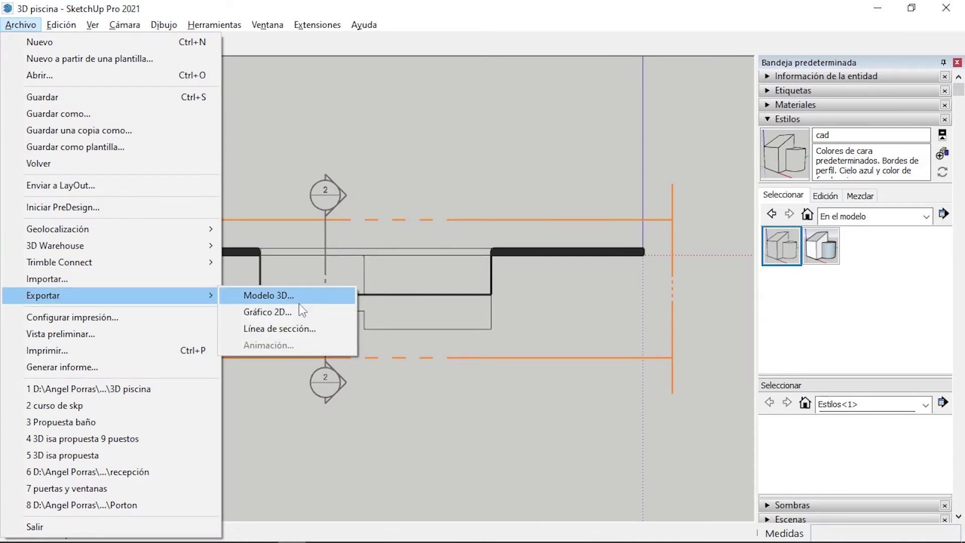
Export the current section view as the 2D AutoCAD DWG '3D piscina corte 2'
click(300, 310)
click(232, 334)
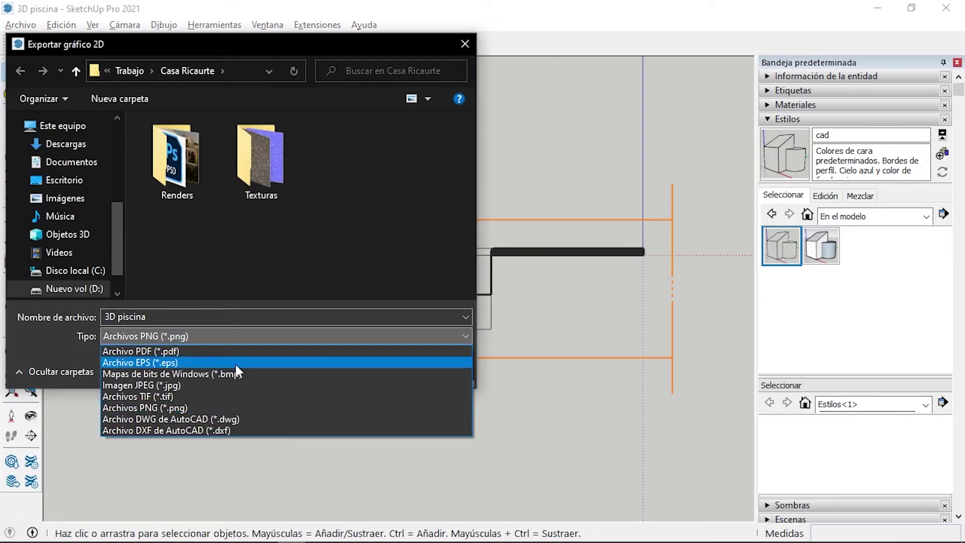
click(255, 404)
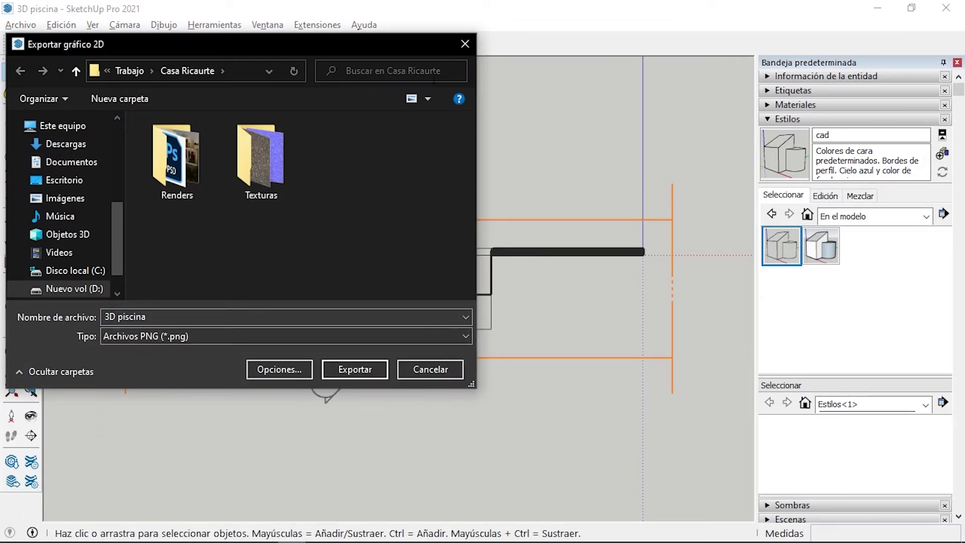
click(398, 340)
click(356, 421)
click(185, 318)
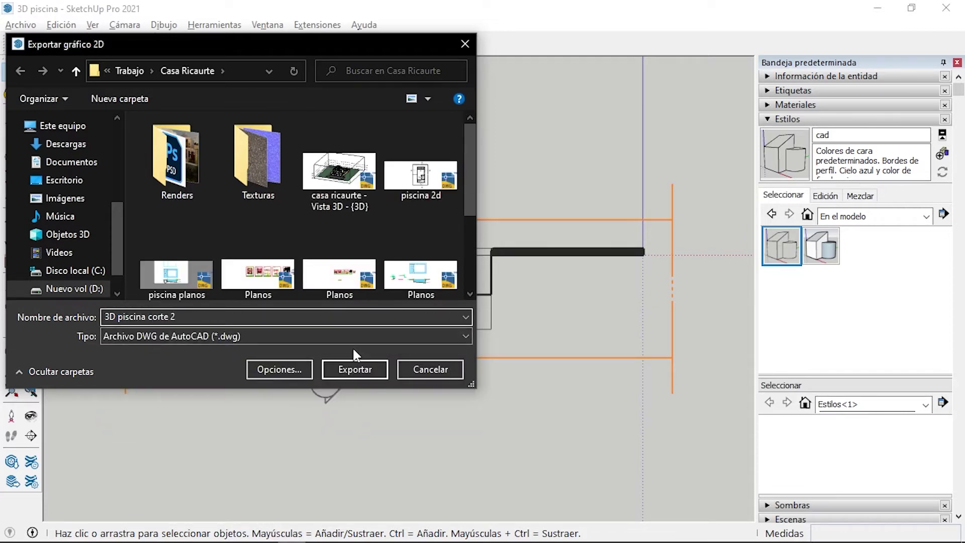
click(355, 368)
Align the view flat to the other section plane and deselect it
mouse_move(340, 362)
middle_down()
mouse_move(405, 394)
mouse_move(474, 410)
middle_up()
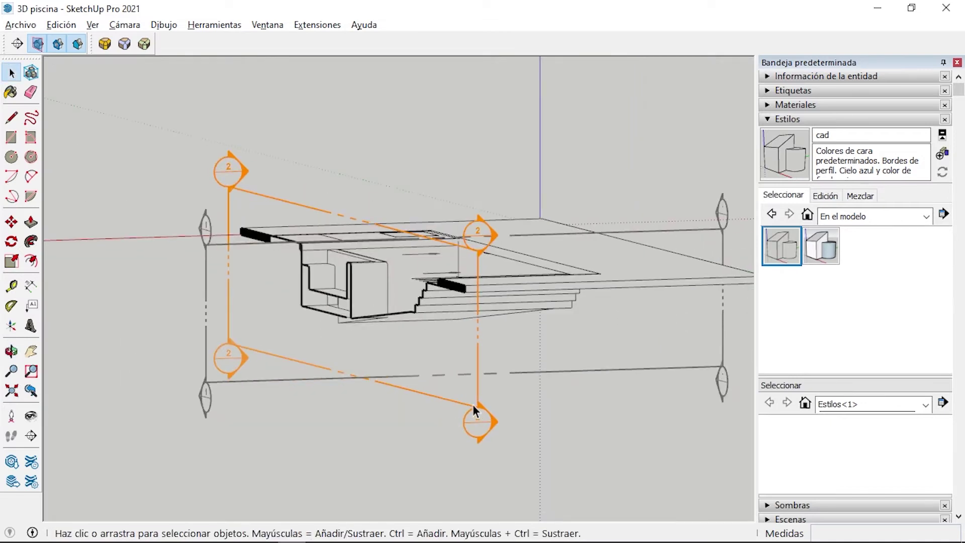
right_click(474, 410)
click(543, 360)
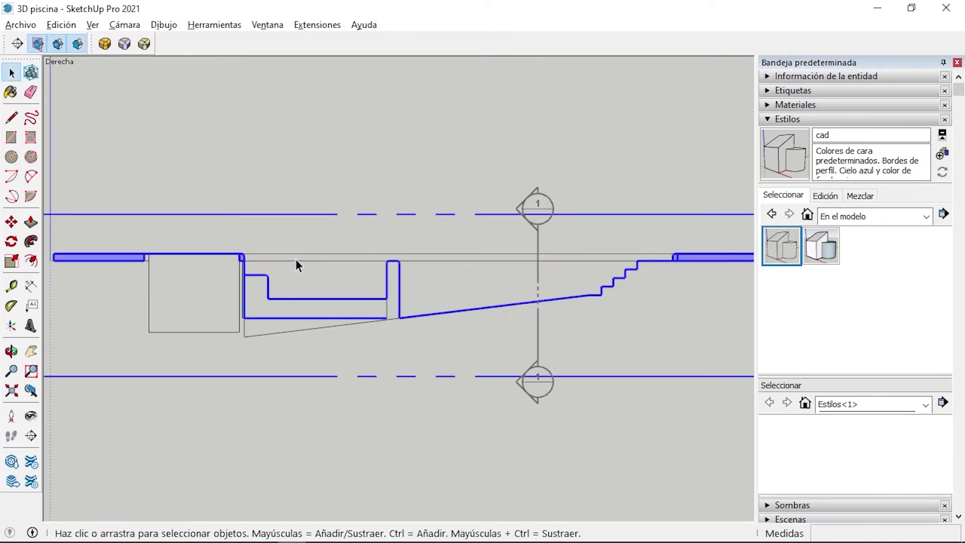
right_click(318, 243)
click(352, 362)
Export this section view as the 2D DWG '3D piscina corte 1'
click(20, 25)
click(293, 309)
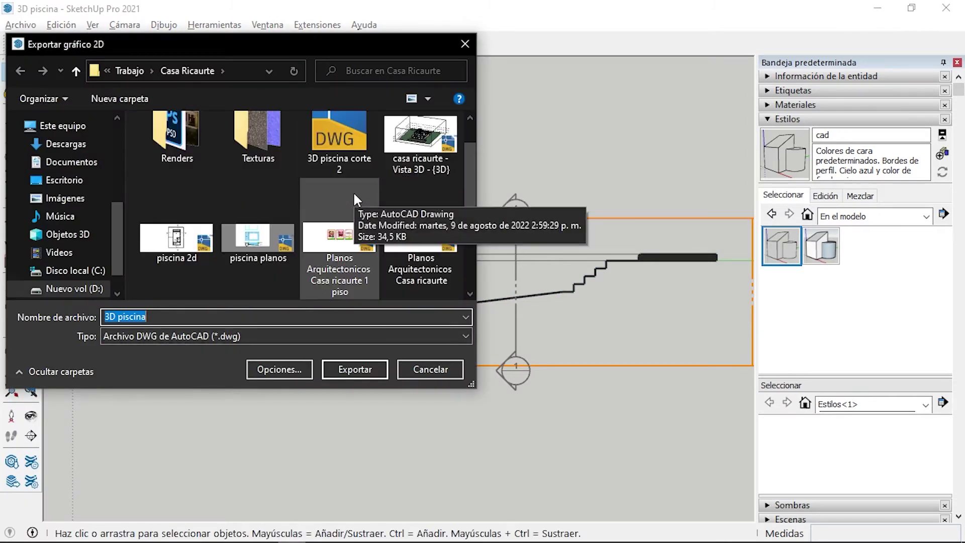
click(343, 127)
click(309, 317)
key(BackSpace)
text(1)
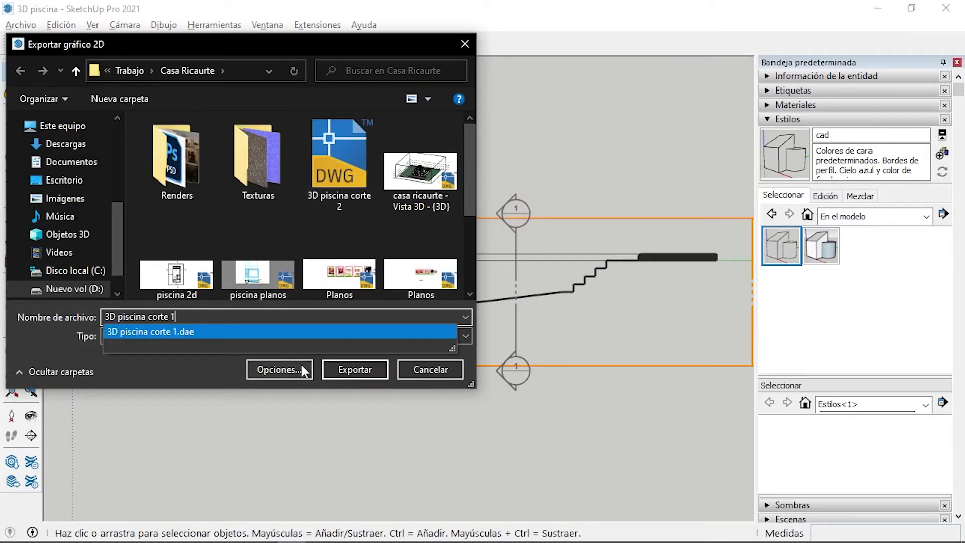
click(269, 332)
click(365, 367)
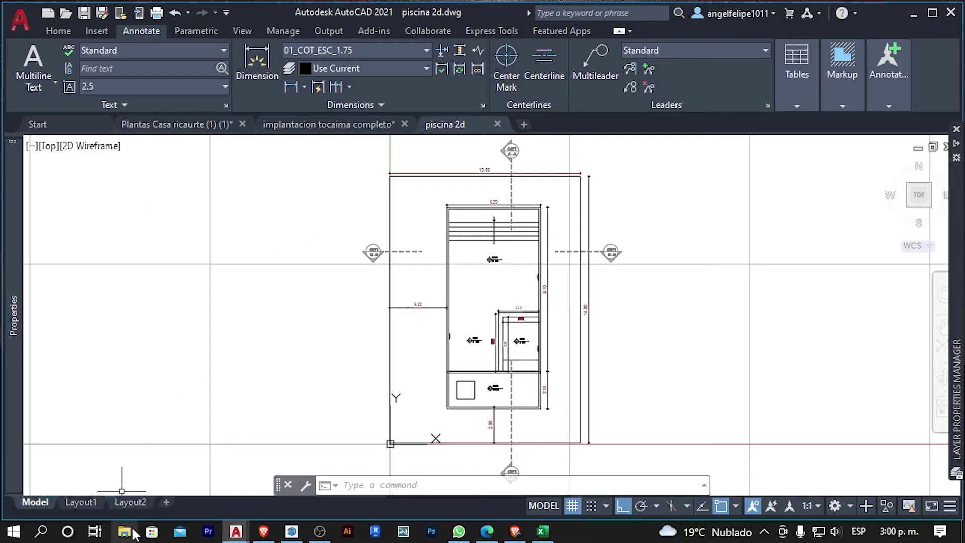
Open both exported section DWGs from the Casa Ricaurte folder in AutoCAD
click(123, 532)
double_click(629, 290)
click(663, 293)
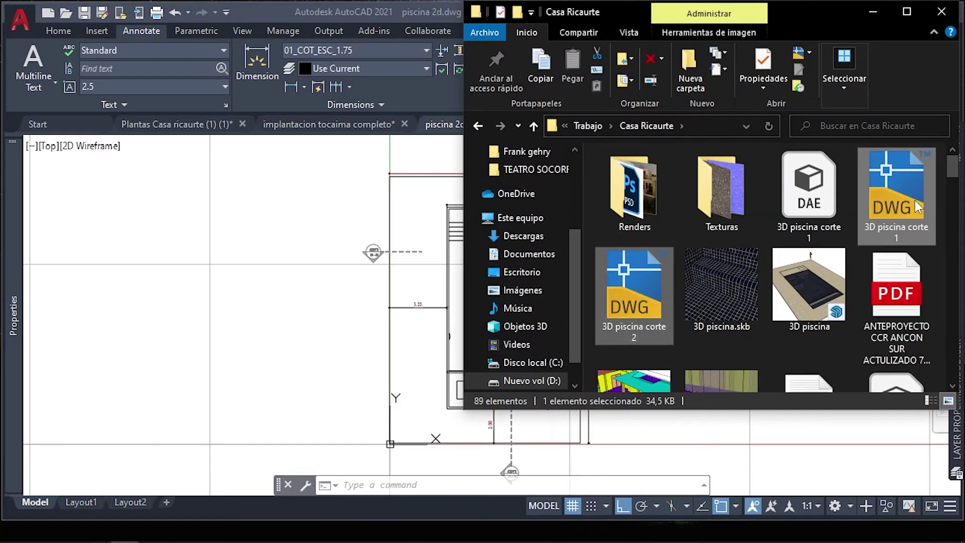
ctrl+click(914, 198)
key(Return)
click(411, 236)
click(532, 250)
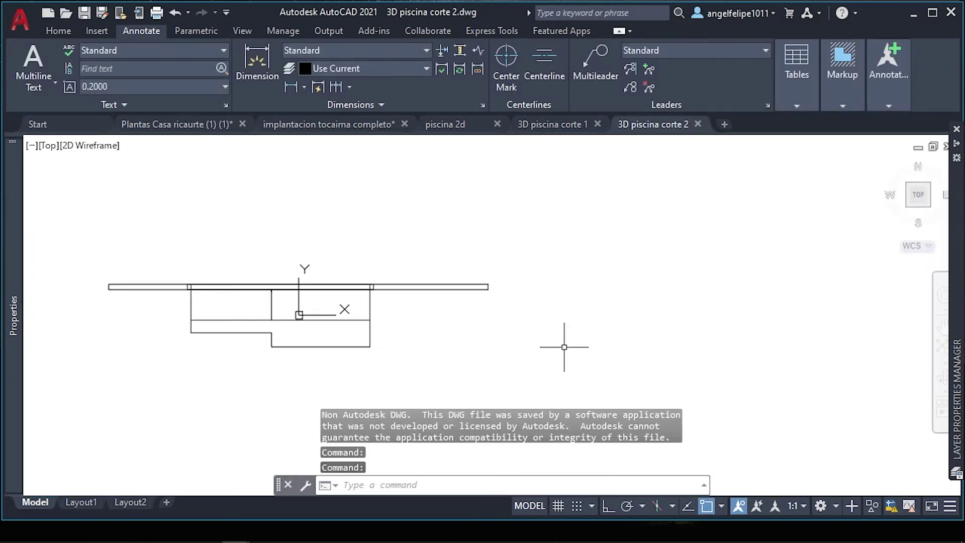
text(overkill)
Remove duplicate and overlapping lines from the first section drawing
key(Return)
click(508, 390)
click(90, 222)
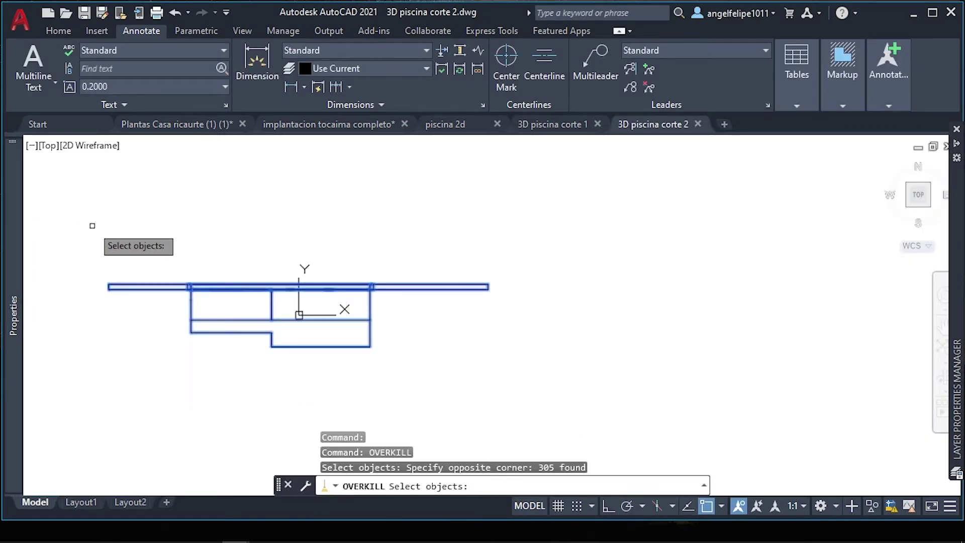
key(Return)
key(Return)
Copy the cleaned section and paste it into piscina 2d above the pool plan
click(643, 401)
click(79, 198)
key(ctrl+c)
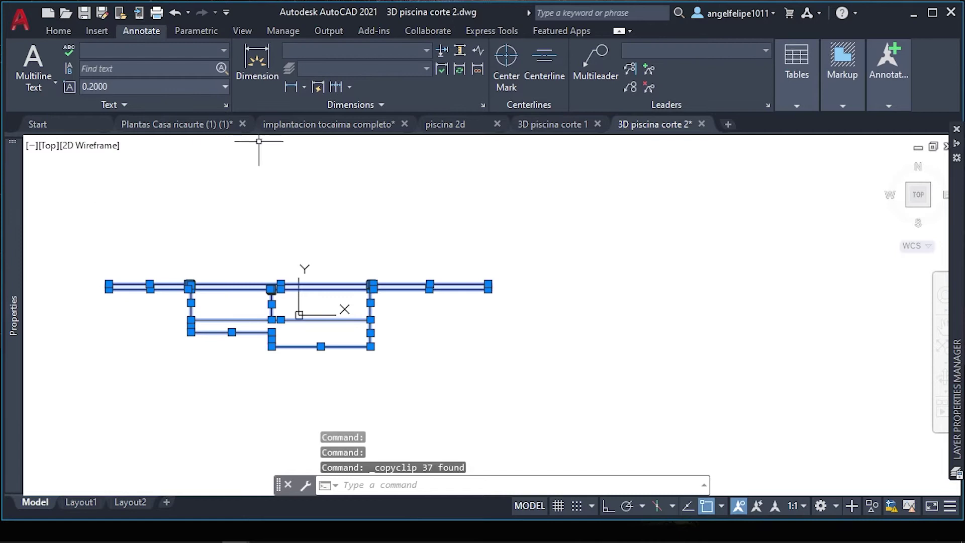
click(445, 124)
key(ctrl+v)
scroll(305, 350, up, 5)
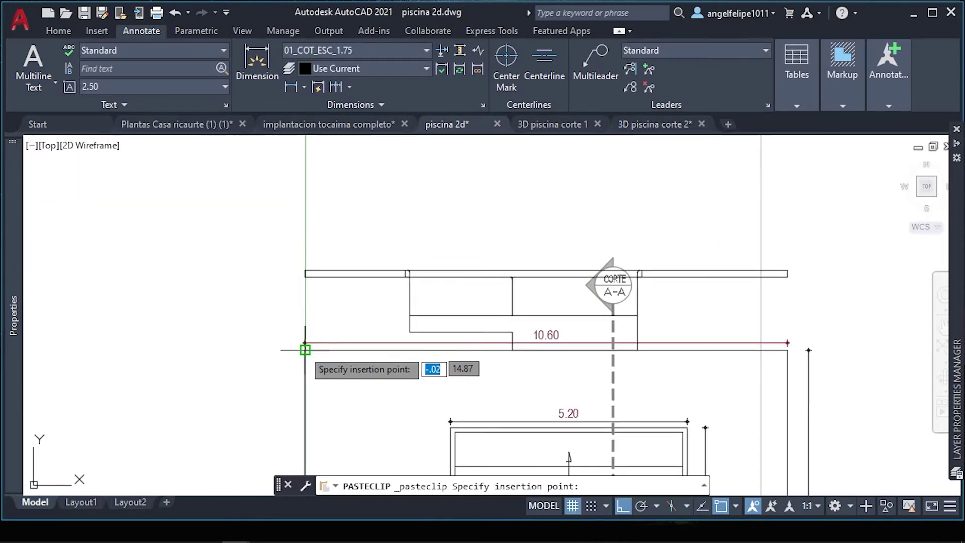
click(312, 166)
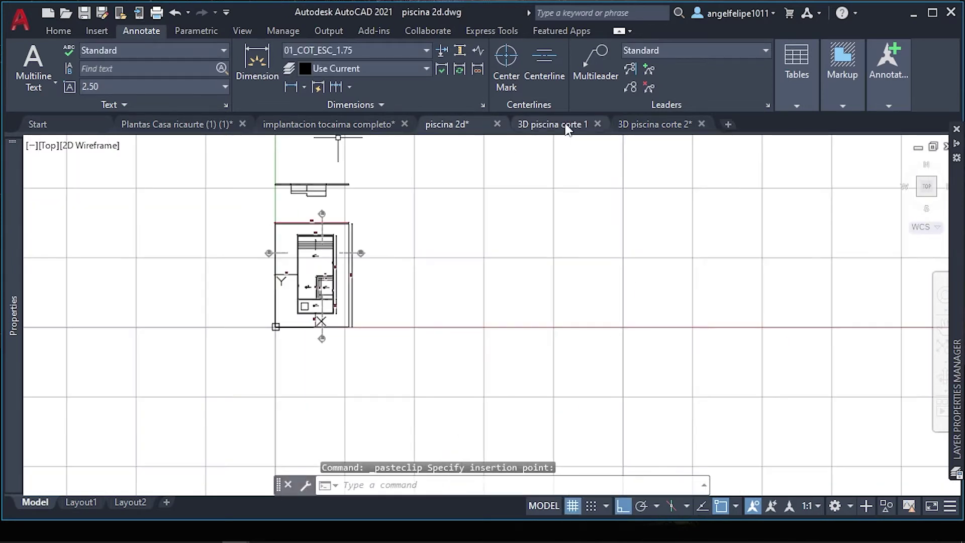
Remove duplicate and overlapping lines from '3D piscina corte 1'
click(654, 124)
click(553, 124)
click(603, 376)
click(239, 248)
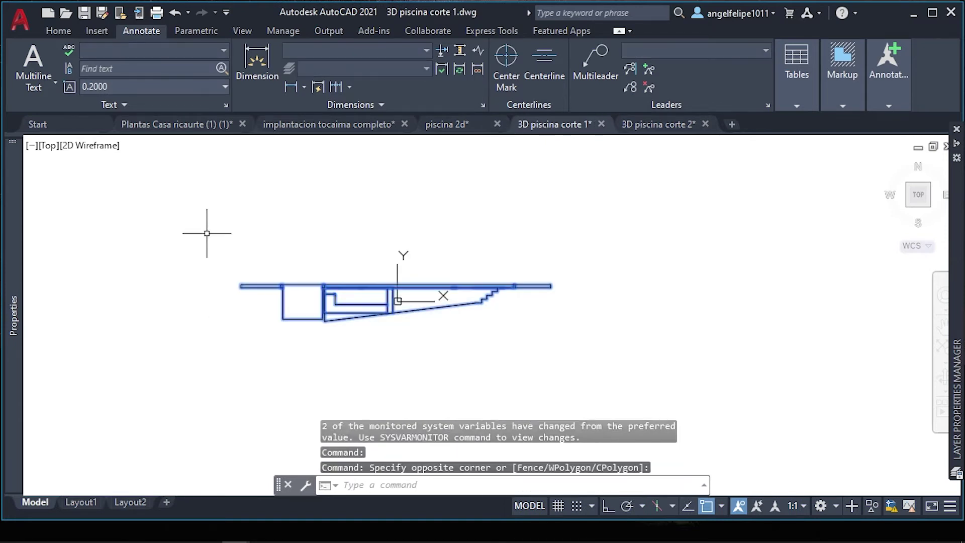
text(overkill)
key(Return)
key(Return)
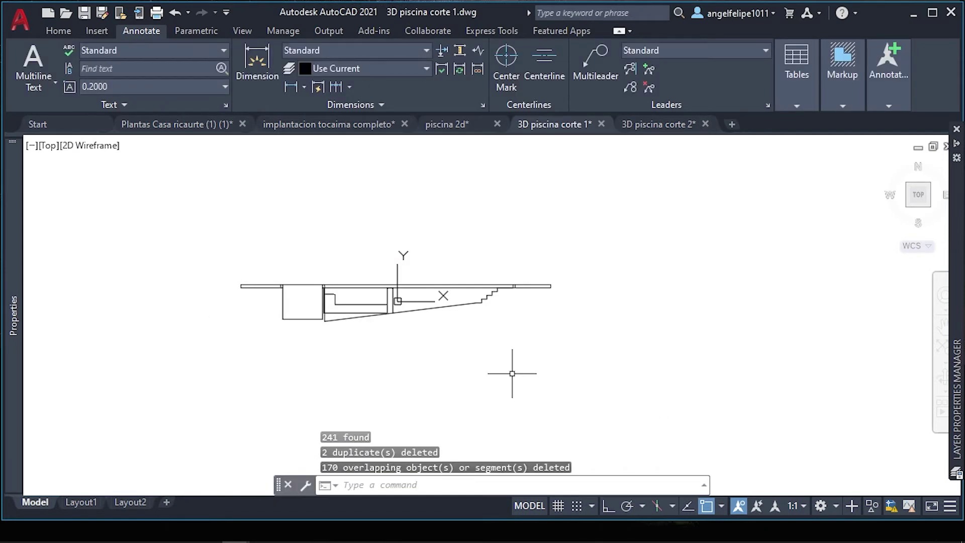
Copy the corte 1 section and paste it into piscina 2d right of the plan
click(513, 373)
click(162, 232)
key(ctrl+c)
click(446, 124)
key(ctrl+v)
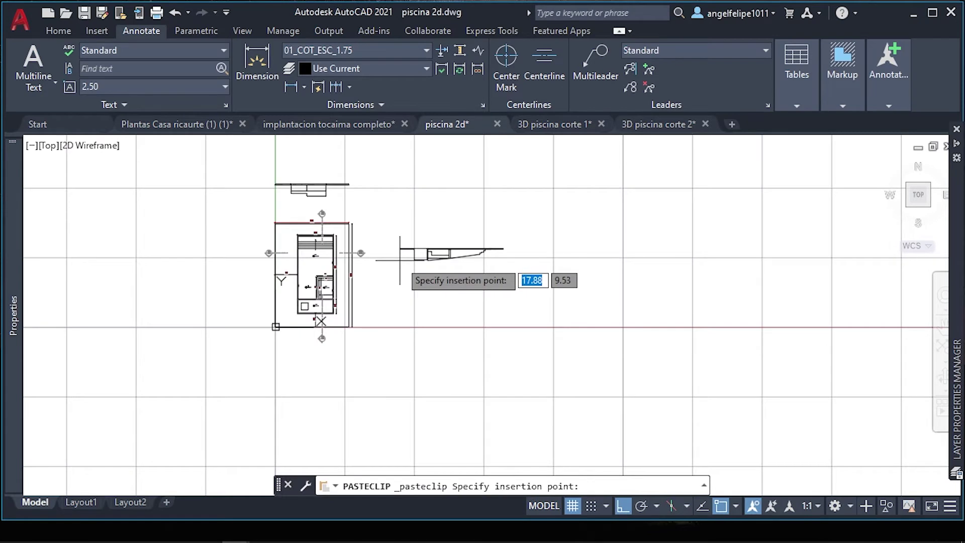
click(400, 260)
Save the piscina 2d drawing
scroll(400, 256, up, 2)
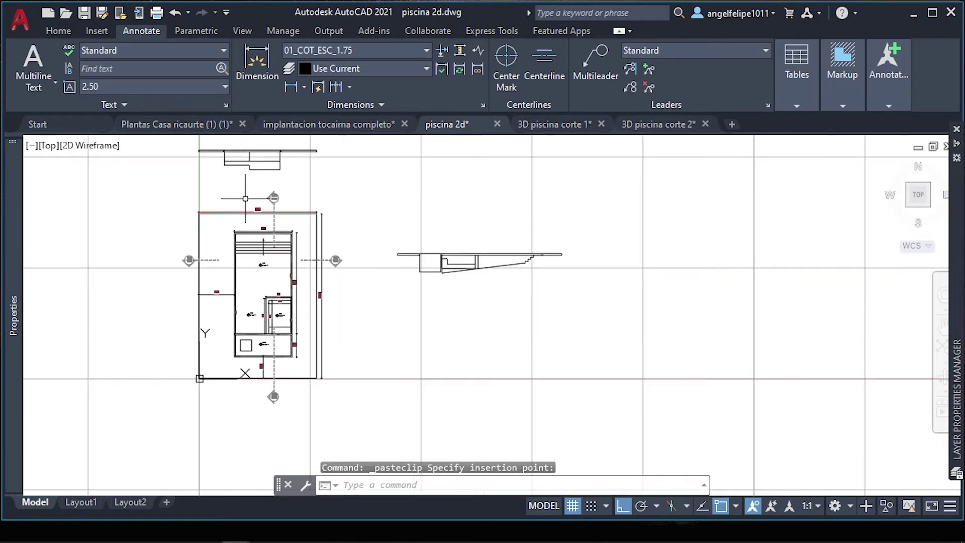
click(84, 12)
scroll(486, 252, up, 5)
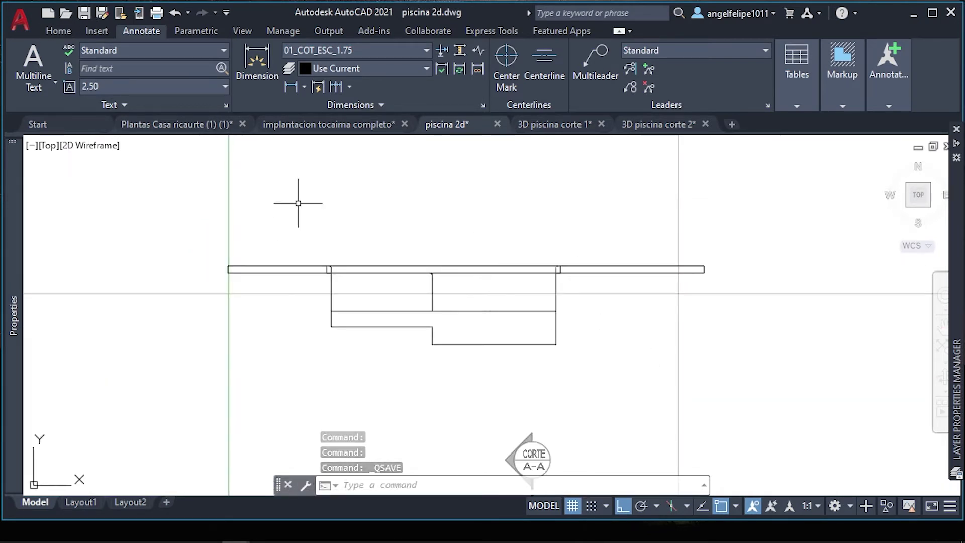
Erase the stray short line at the rail corner after glancing at the SketchUp model
scroll(573, 274, up, 5)
scroll(556, 282, down, 1)
click(557, 287)
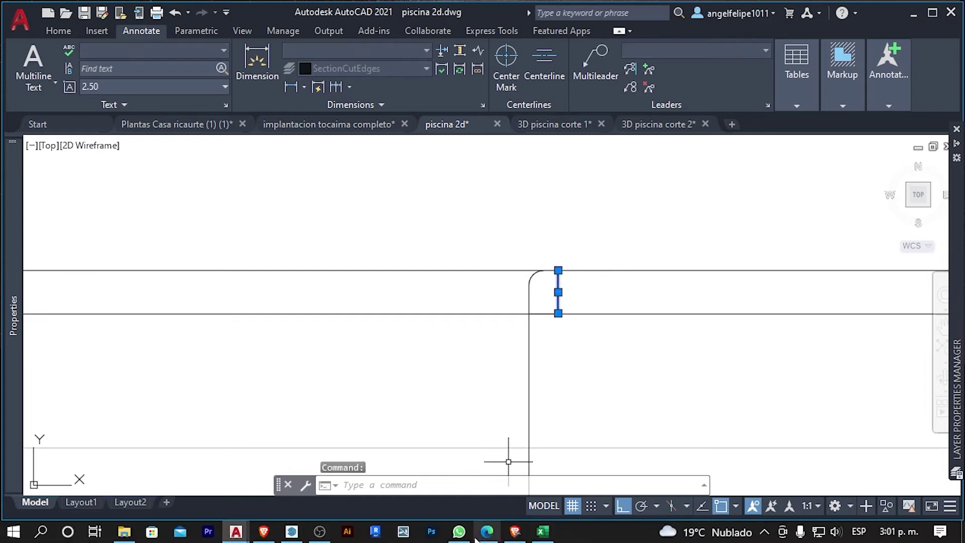
click(319, 531)
click(511, 198)
mouse_move(511, 198)
middle_down()
mouse_move(517, 291)
mouse_move(276, 181)
mouse_move(433, 227)
middle_up()
key(alt+Tab)
key(Delete)
Select the section's top-left rim segment, orbiting the SketchUp pool model in between
scroll(603, 251, down, 5)
scroll(381, 250, up, 7)
click(338, 222)
scroll(572, 218, down, 8)
scroll(572, 218, up, 3)
scroll(506, 215, down, 5)
key(alt+Tab)
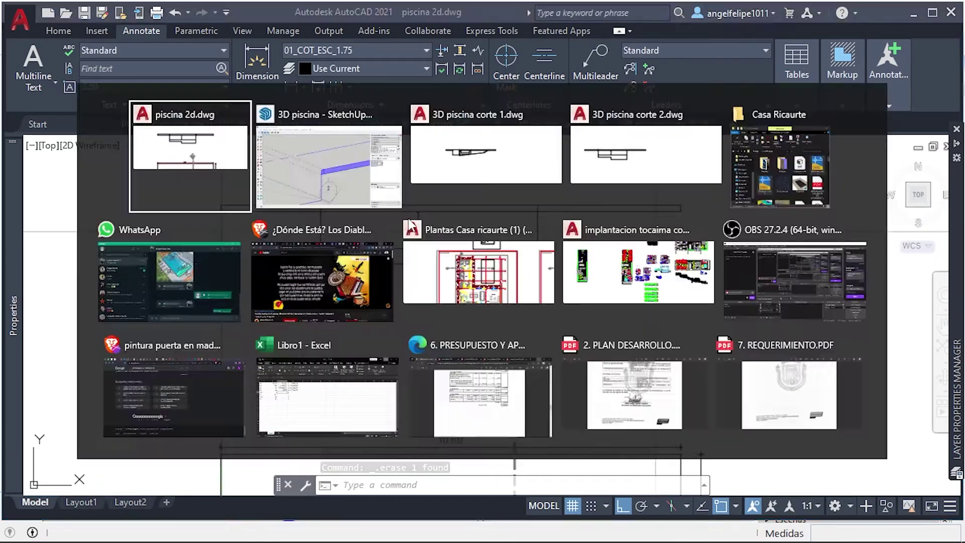
mouse_move(577, 285)
middle_down()
mouse_move(252, 288)
mouse_move(387, 248)
middle_up()
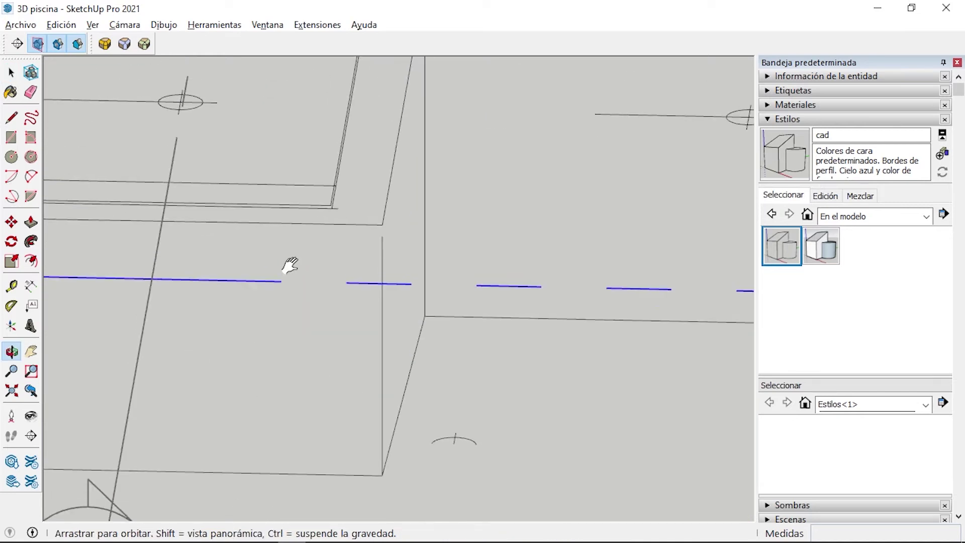
key(alt+Tab)
scroll(470, 288, down, 3)
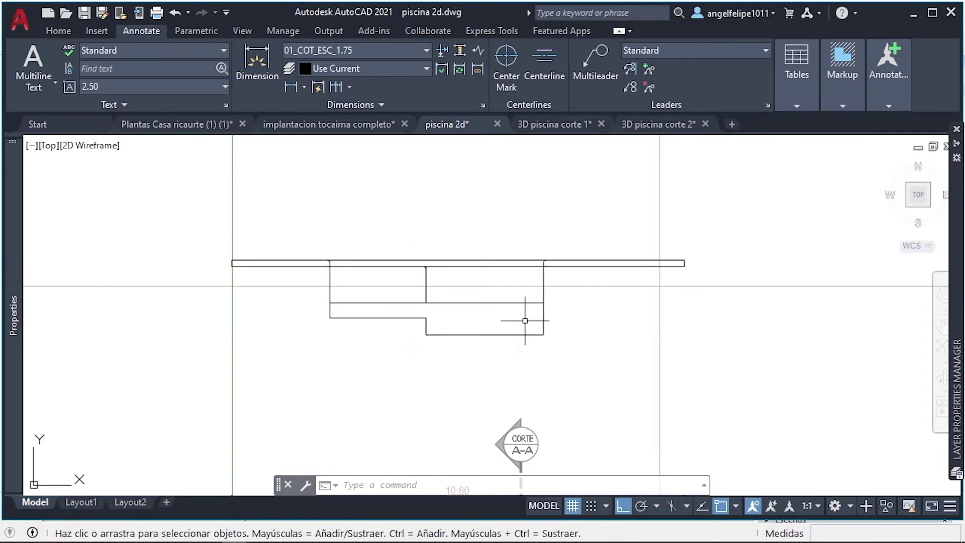
key(alt+Tab)
key(alt+Tab)
click(392, 279)
click(228, 221)
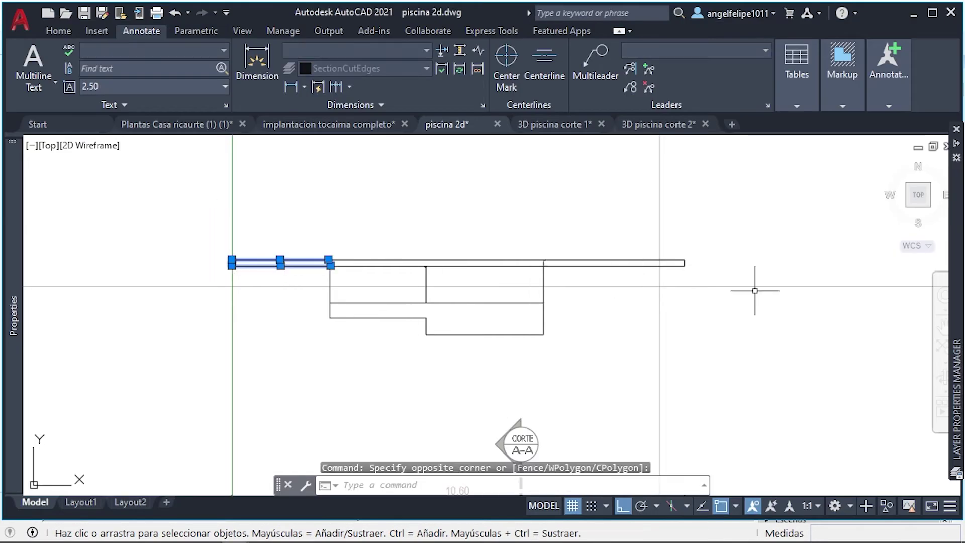
scroll(754, 290, up, 5)
scroll(491, 301, up, 3)
scroll(334, 291, up, 3)
scroll(247, 201, up, 2)
scroll(245, 172, down, 3)
Add the pool corner lines and rounded corner arc, then JOIN them into polylines
click(474, 355)
click(402, 266)
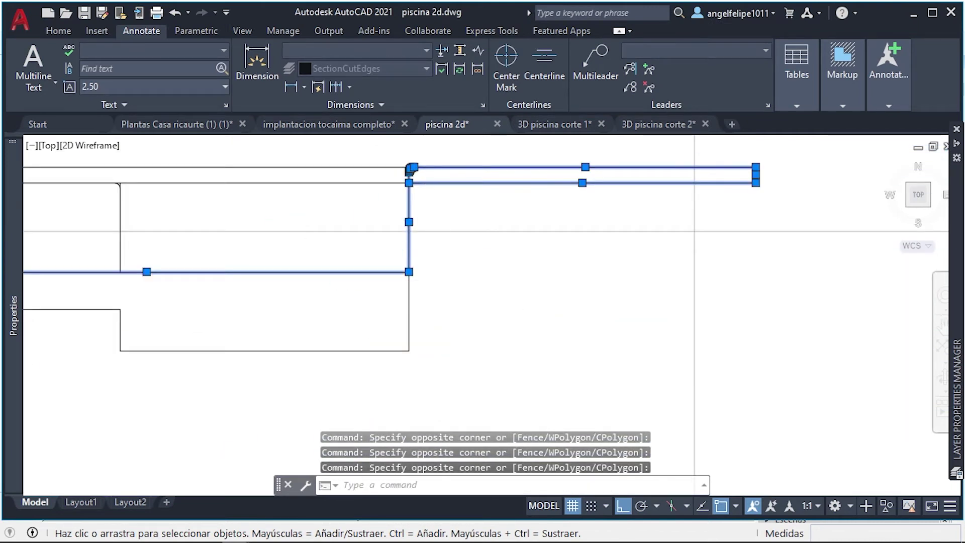
scroll(216, 218, down, 2)
scroll(241, 175, up, 5)
click(289, 314)
click(98, 169)
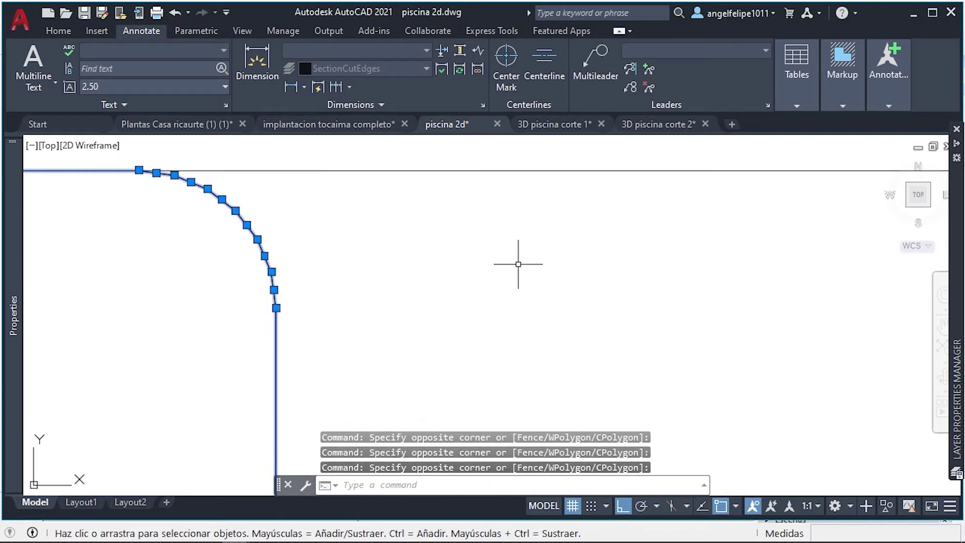
text(j)
key(Return)
Give the joined outline polyline a 0.20 mm lineweight
click(455, 289)
click(255, 266)
scroll(266, 211, down, 5)
scroll(734, 291, down, 1)
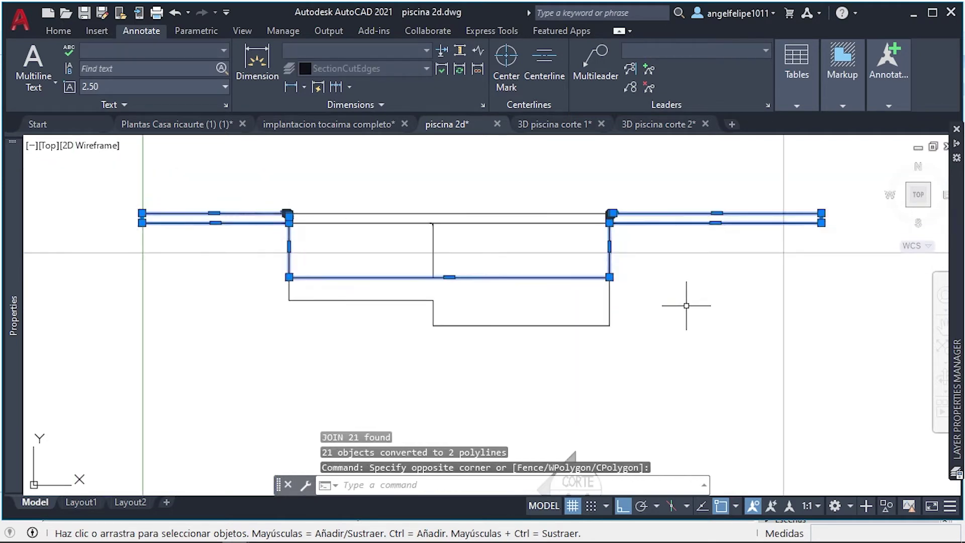
key(Escape)
click(289, 253)
click(59, 31)
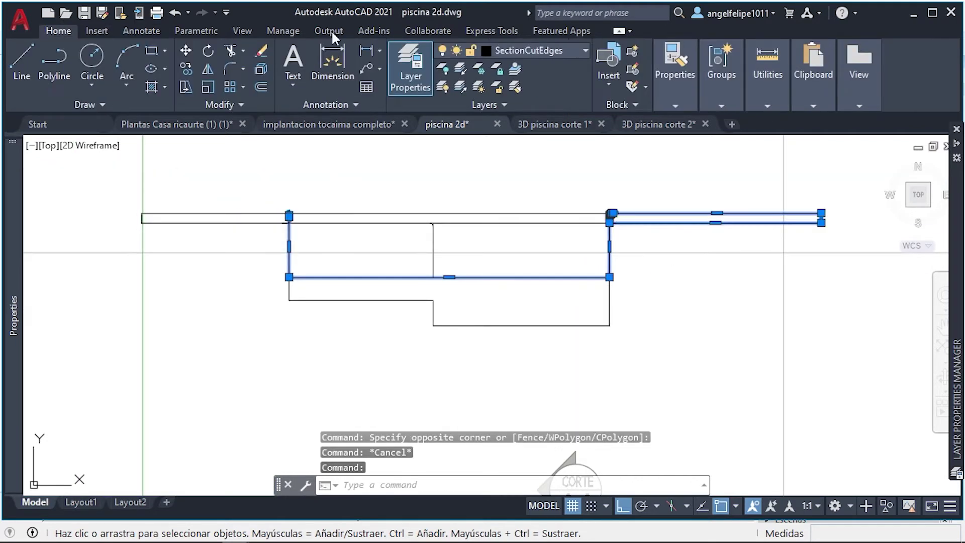
click(675, 76)
click(804, 140)
scroll(794, 262, down, 1)
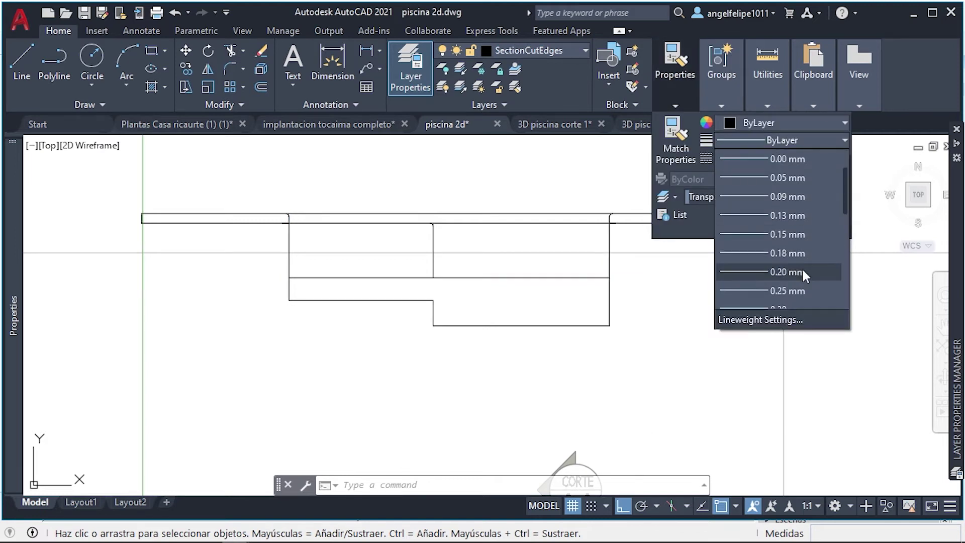
click(795, 271)
key(Escape)
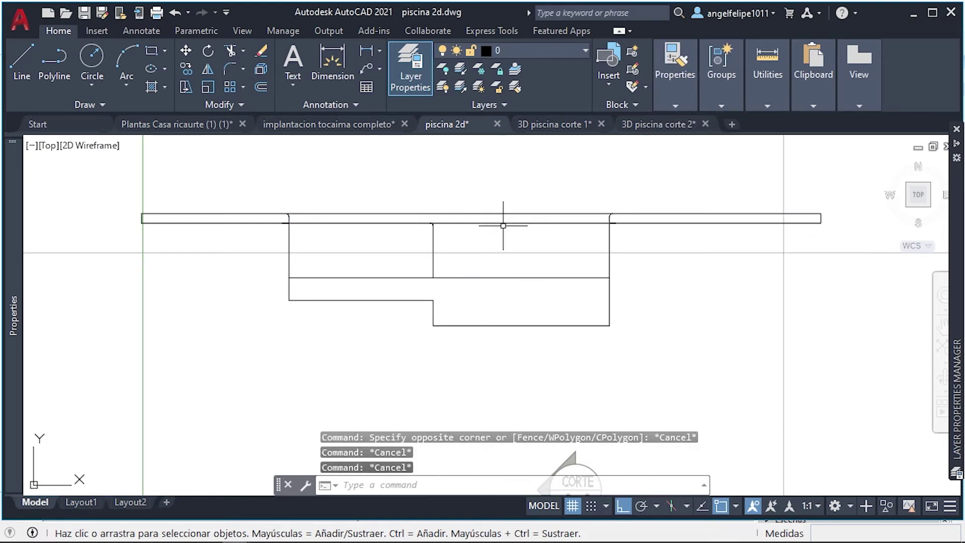
scroll(275, 205, down, 2)
Dimension the bottom widths 2.75 and 2.25 as a continued linear chain
click(141, 31)
click(426, 50)
text(dli)
key(Return)
click(374, 279)
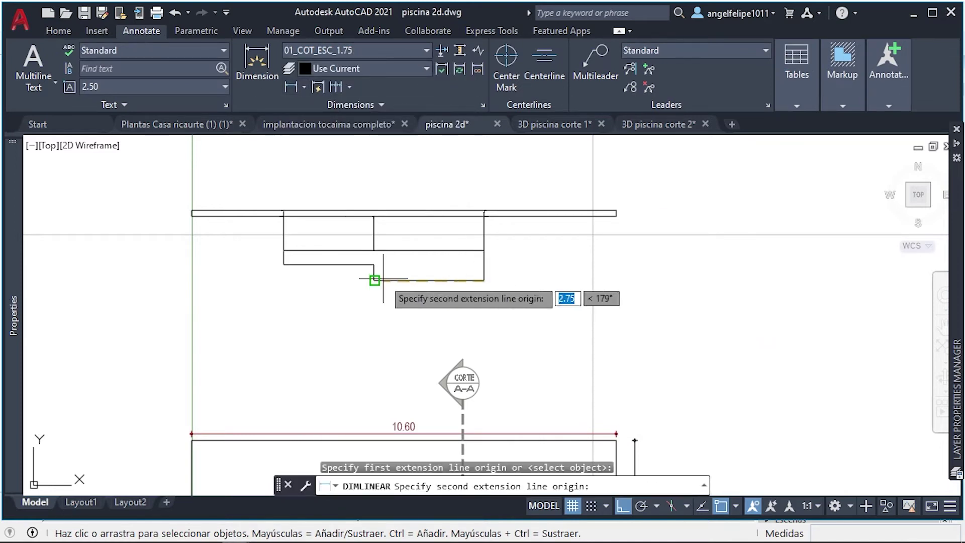
click(484, 280)
click(427, 293)
text(dco)
key(Return)
click(284, 264)
key(Escape)
Dimension the right-edge depths 1.00 and .75 as a vertical chain
click(291, 87)
scroll(600, 244, up, 2)
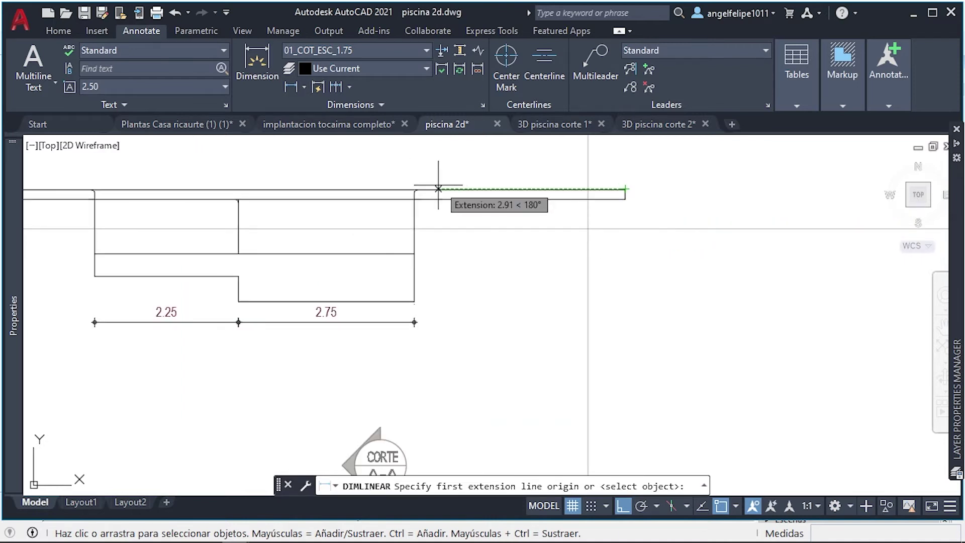
scroll(439, 189, up, 2)
click(400, 192)
click(400, 294)
click(442, 268)
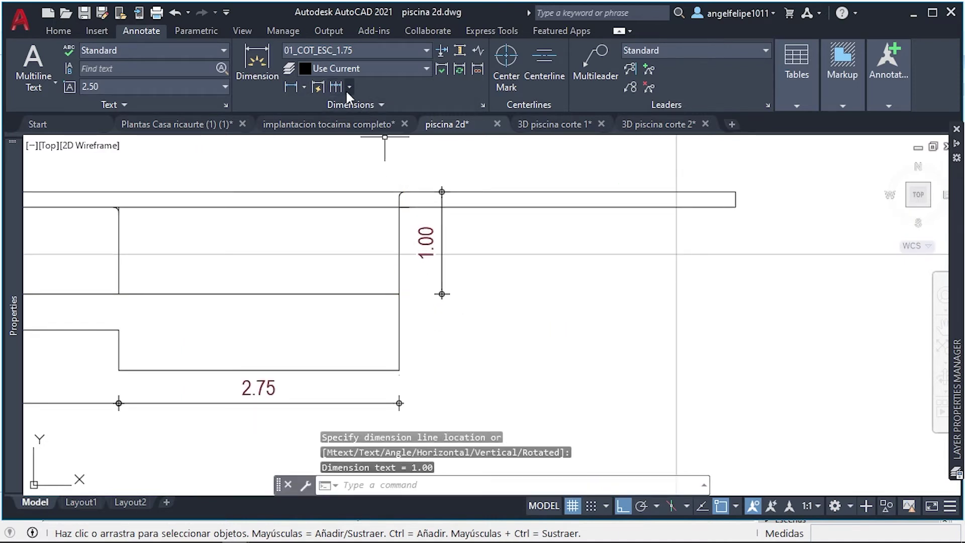
click(336, 86)
click(400, 370)
key(Escape)
scroll(600, 283, down, 4)
scroll(528, 356, down, 5)
scroll(527, 355, up, 3)
scroll(711, 273, up, 5)
Erase the stray corner line and select the corner arc, vertical and bottom lines
click(710, 274)
click(700, 300)
key(Delete)
click(711, 431)
click(586, 236)
scroll(553, 226, down, 3)
click(653, 281)
click(622, 231)
Join the remaining coping outline lines into one polyline and select it
scroll(511, 297, down, 2)
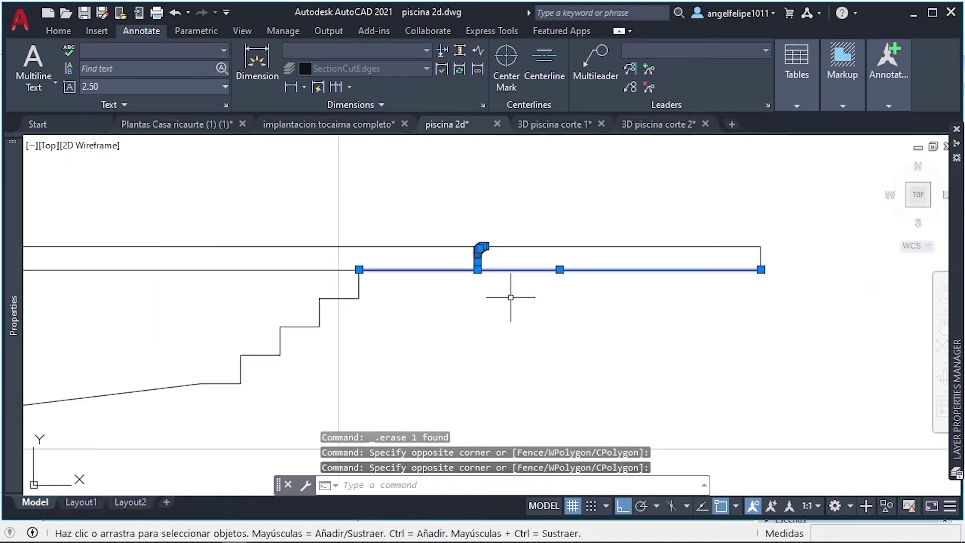
click(711, 247)
scroll(696, 259, down, 3)
text(j)
key(Return)
scroll(678, 263, up, 4)
click(678, 263)
click(181, 214)
Remove the outline's end vertex and add a vertex to close the slab rectangle
mouse_move(358, 269)
click(221, 283)
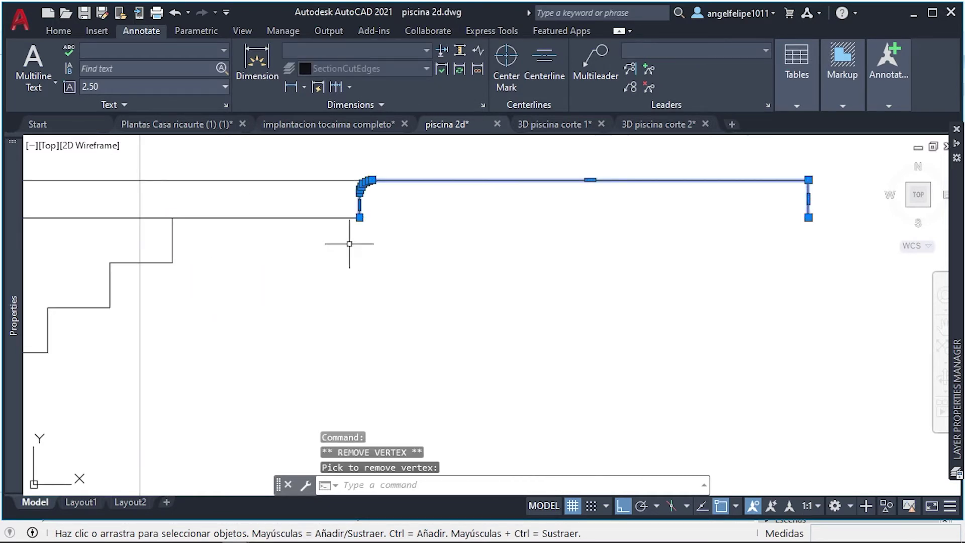
click(430, 261)
click(808, 217)
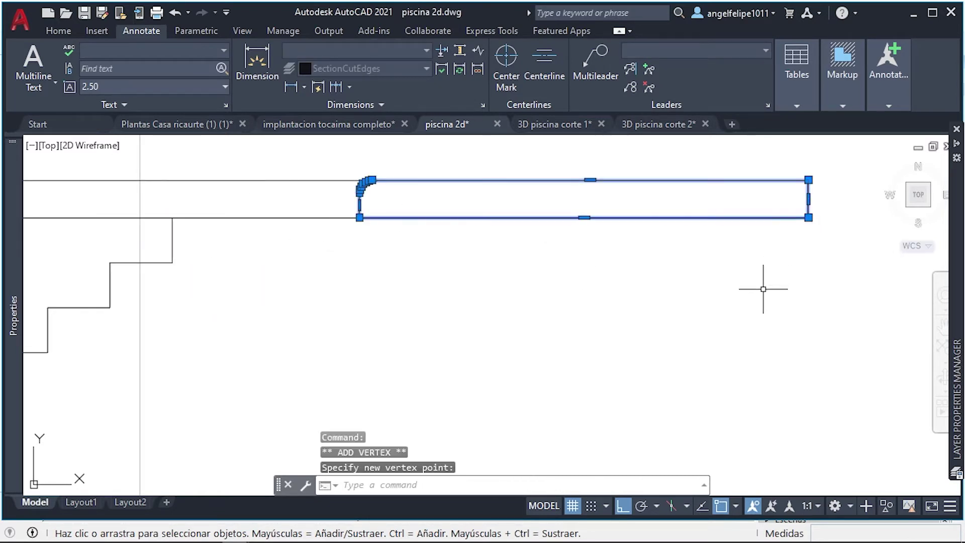
text(j)
key(Return)
key(Escape)
scroll(758, 275, down, 4)
Give the coping slab outline a heavier 0.53 mm lineweight
click(59, 30)
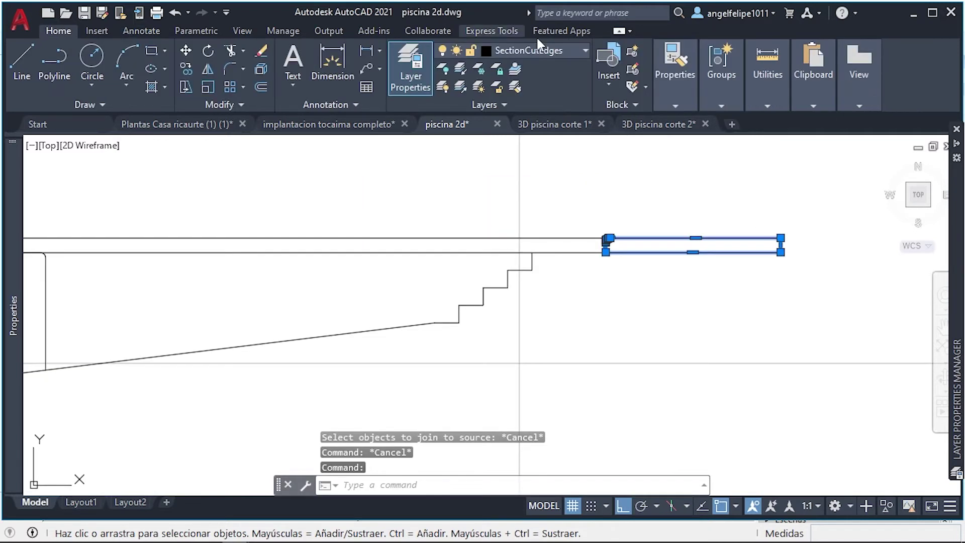
click(675, 104)
click(776, 141)
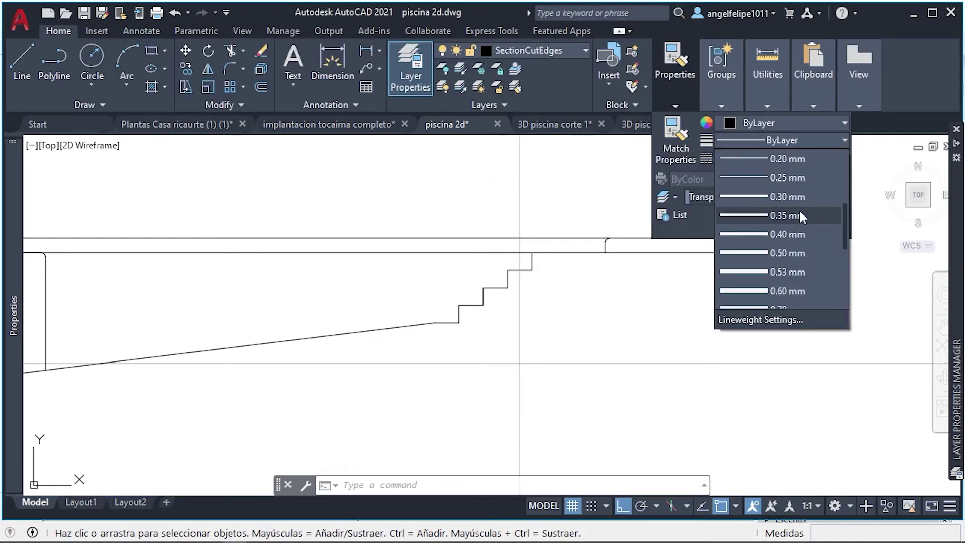
click(798, 214)
key(Escape)
key(Escape)
scroll(793, 303, down, 4)
scroll(352, 279, up, 5)
scroll(476, 289, down, 5)
scroll(342, 279, up, 5)
Select the wall lines, arc and L-shaped step outline of the pool section
click(303, 242)
scroll(303, 242, up, 5)
click(571, 345)
click(443, 246)
scroll(442, 254, up, 5)
click(511, 301)
click(442, 247)
scroll(442, 237, down, 5)
scroll(474, 323, down, 10)
scroll(327, 295, down, 2)
scroll(379, 270, up, 4)
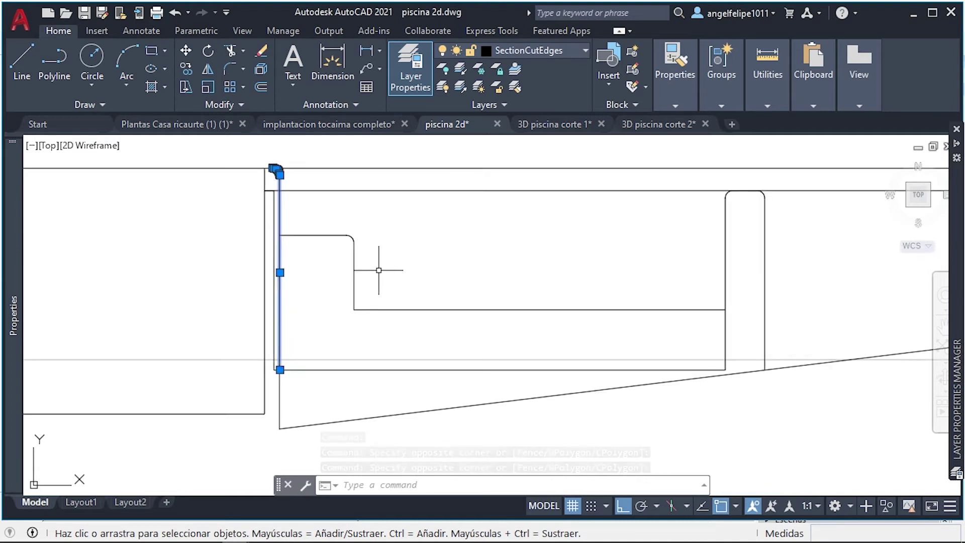
click(387, 327)
click(295, 196)
click(802, 266)
click(674, 196)
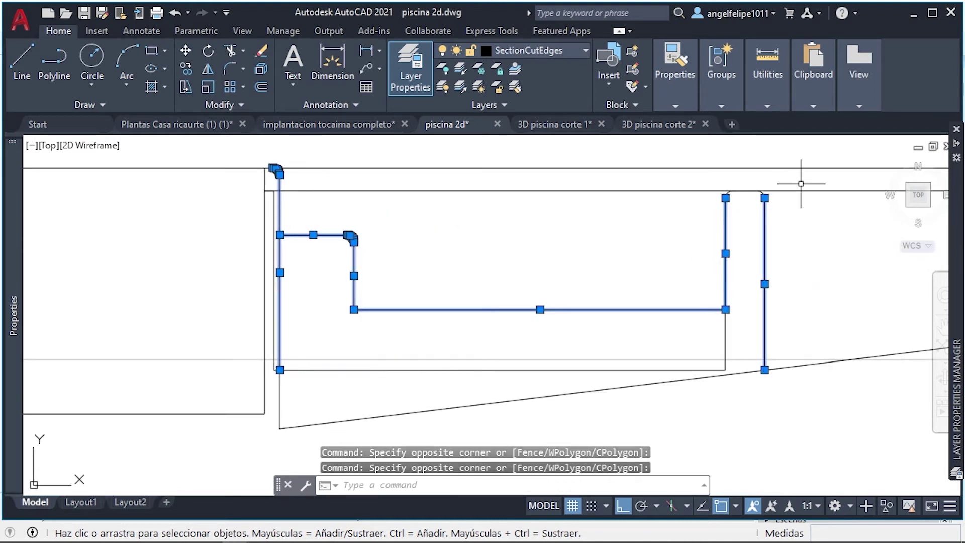
Add the second arc to the selection, leave out the coping line, and join the pieces with J
scroll(801, 182, up, 8)
click(693, 329)
click(346, 234)
scroll(603, 219, up, 1)
scroll(535, 263, up, 3)
click(534, 263)
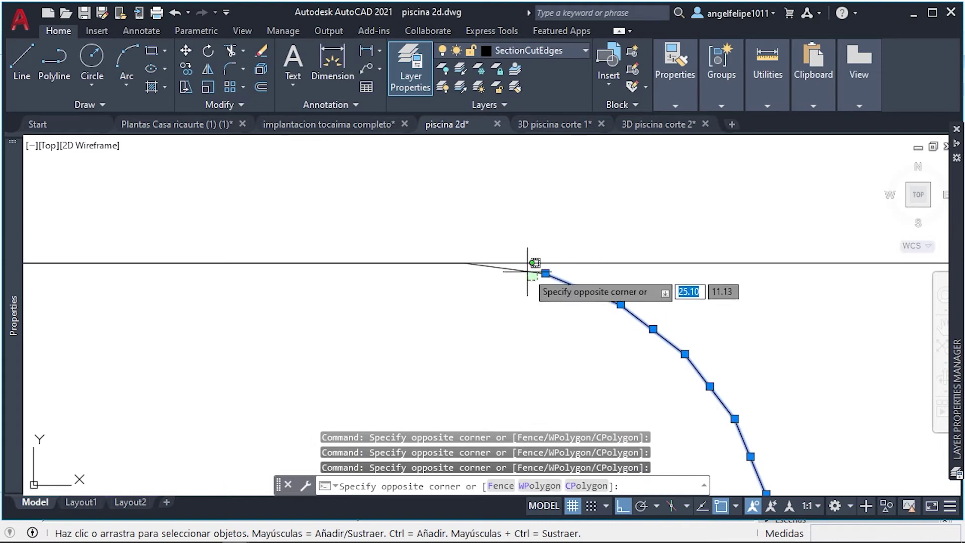
click(449, 264)
scroll(503, 271, up, 5)
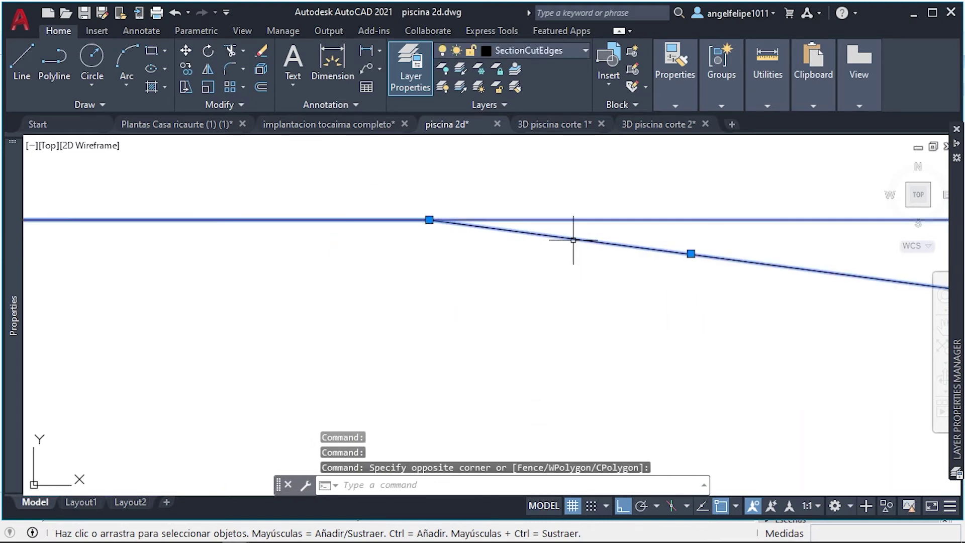
shift+click(628, 218)
scroll(628, 183, down, 10)
scroll(388, 270, up, 5)
scroll(387, 269, down, 5)
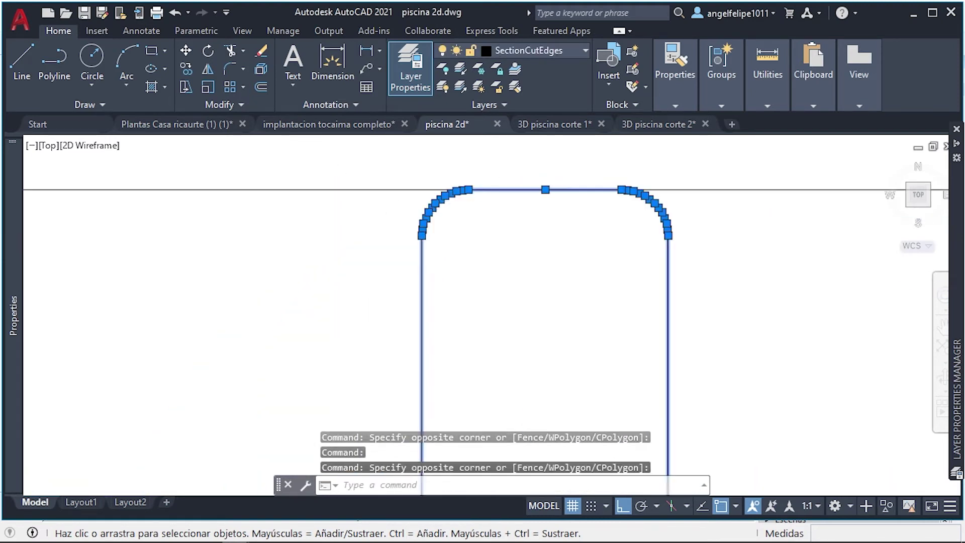
scroll(517, 215, down, 3)
text(J)
key(Return)
Select the sloped floor line to check it, then clear the selection
scroll(478, 172, up, 5)
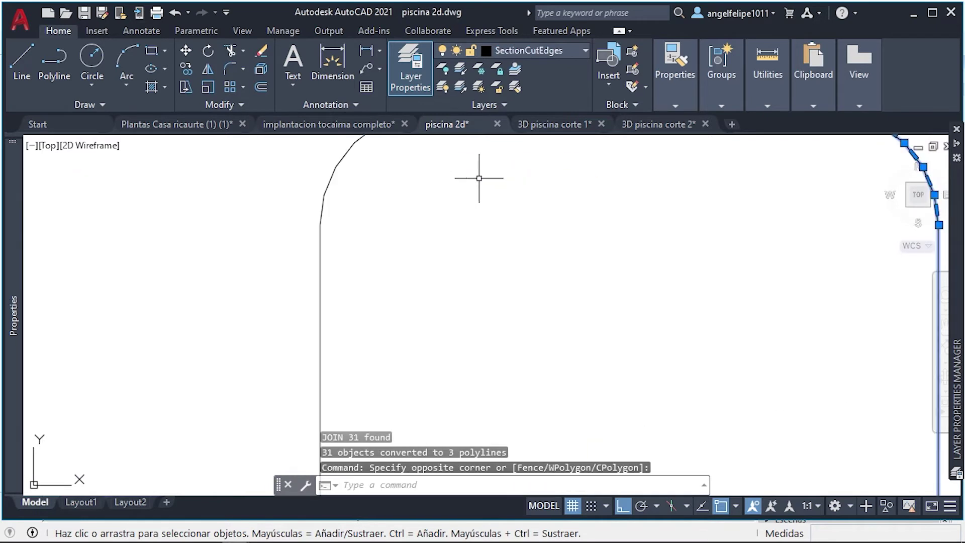
click(452, 267)
key(Escape)
click(430, 280)
scroll(431, 280, up, 3)
click(194, 277)
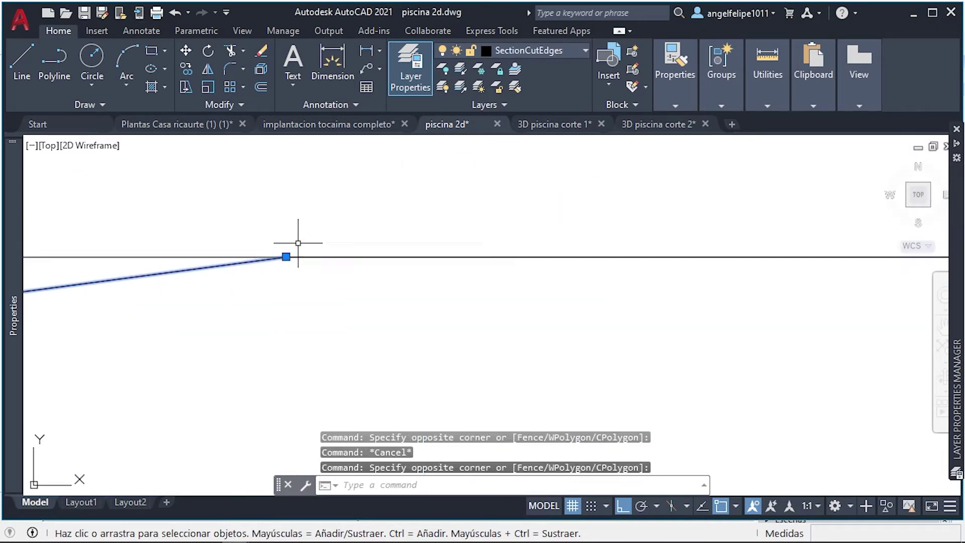
scroll(130, 269, down, 2)
scroll(270, 269, up, 2)
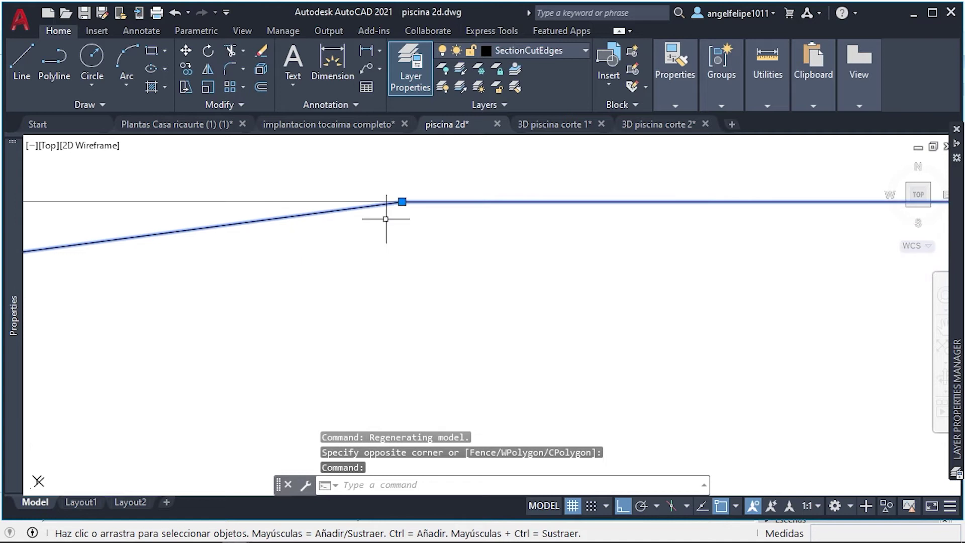
key(Escape)
Move the bottom horizontal line higher up in the pool section
scroll(423, 266, down, 3)
scroll(424, 266, down, 3)
scroll(258, 318, up, 3)
click(646, 252)
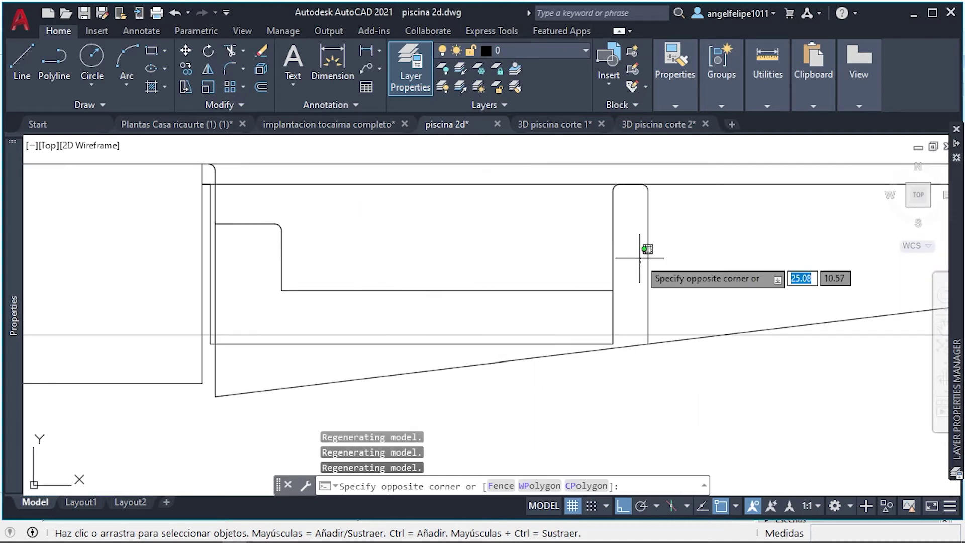
click(397, 323)
key(Escape)
click(259, 344)
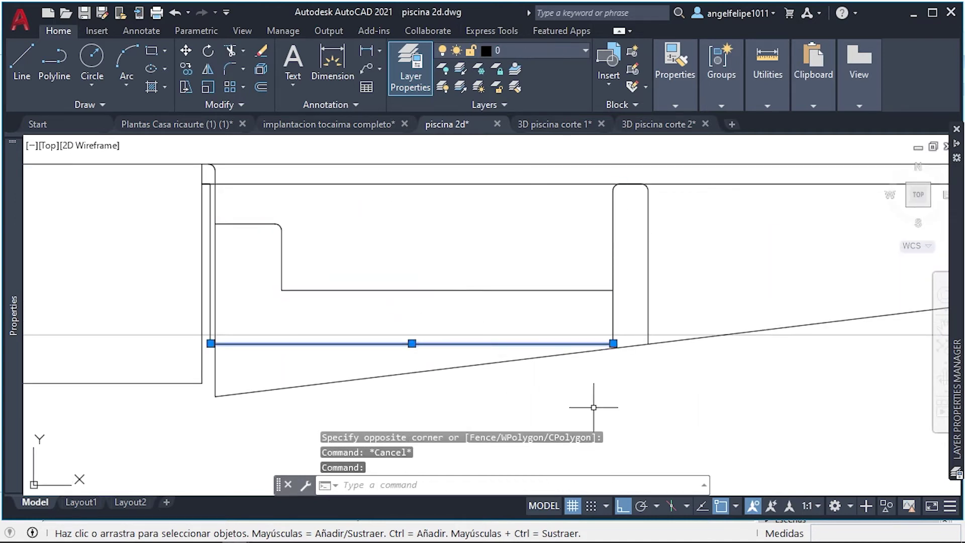
text(m)
key(Return)
click(678, 392)
click(654, 347)
Try stretching the bottom ends of both vertical wall lines by their grips
click(632, 327)
scroll(610, 382, up, 3)
click(600, 381)
key(Escape)
scroll(658, 272, down, 2)
click(678, 282)
click(678, 339)
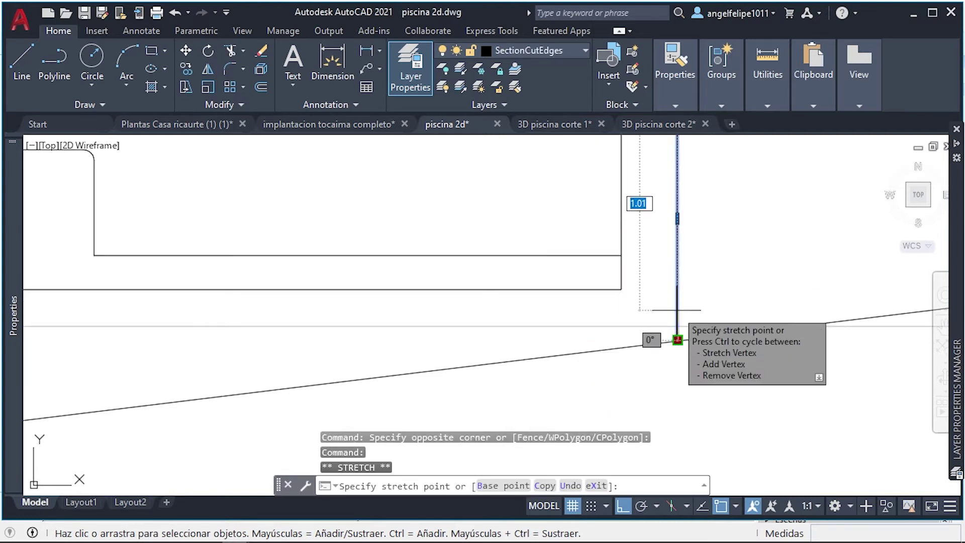
key(F3)
key(Escape)
Delete the old bottom horizontal line
scroll(549, 312, down, 2)
click(648, 281)
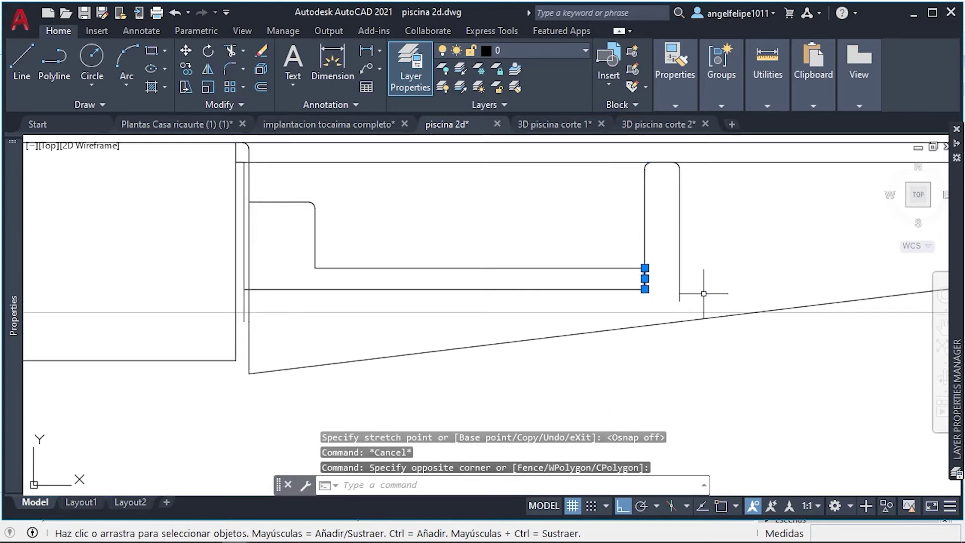
click(648, 297)
click(645, 289)
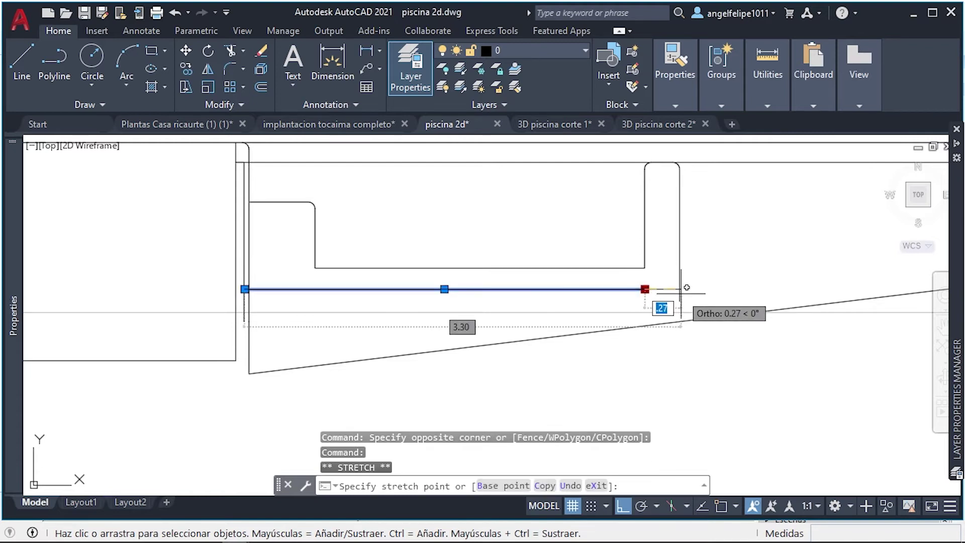
key(F3)
key(Escape)
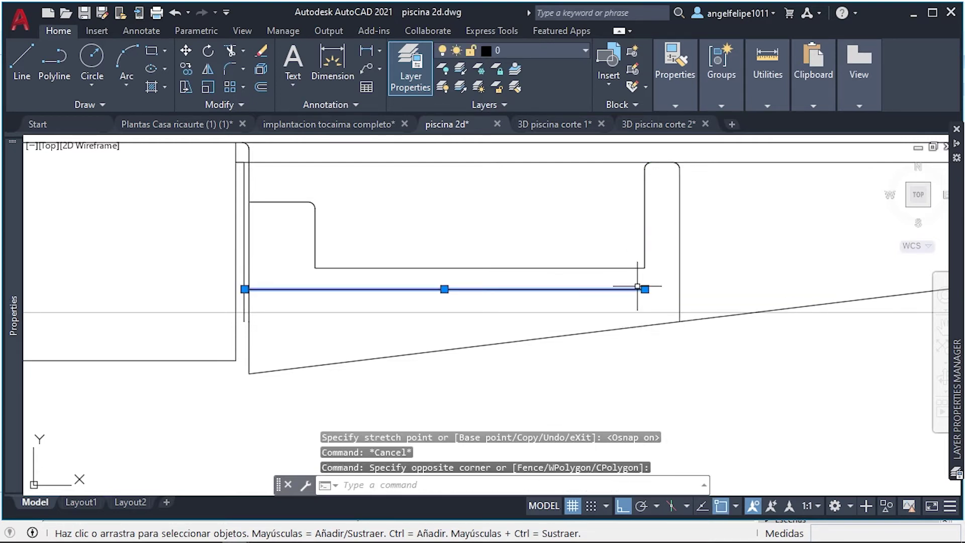
key(Delete)
Draw a new level bottom polyline from the right wall to the left wall
text(.)
key(Return)
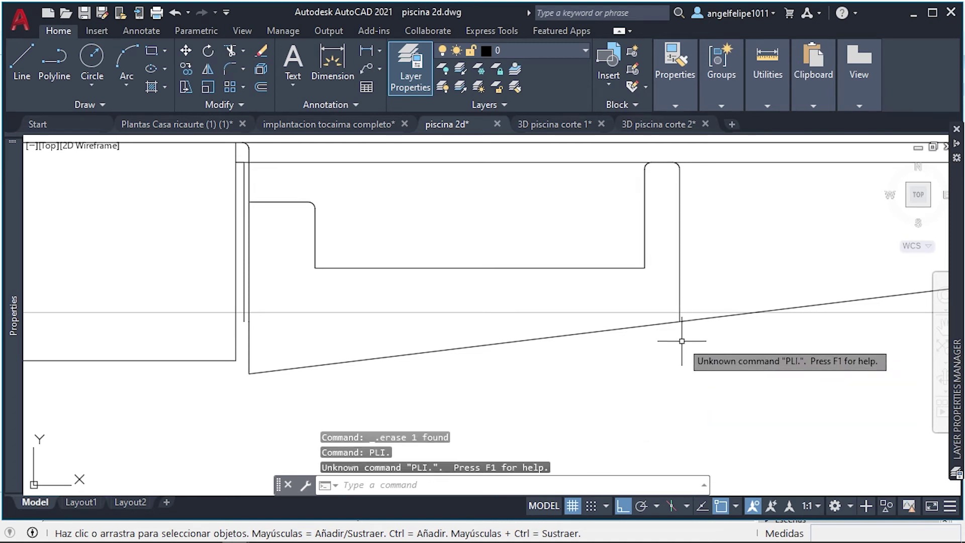
key(Return)
click(680, 320)
click(249, 321)
key(Return)
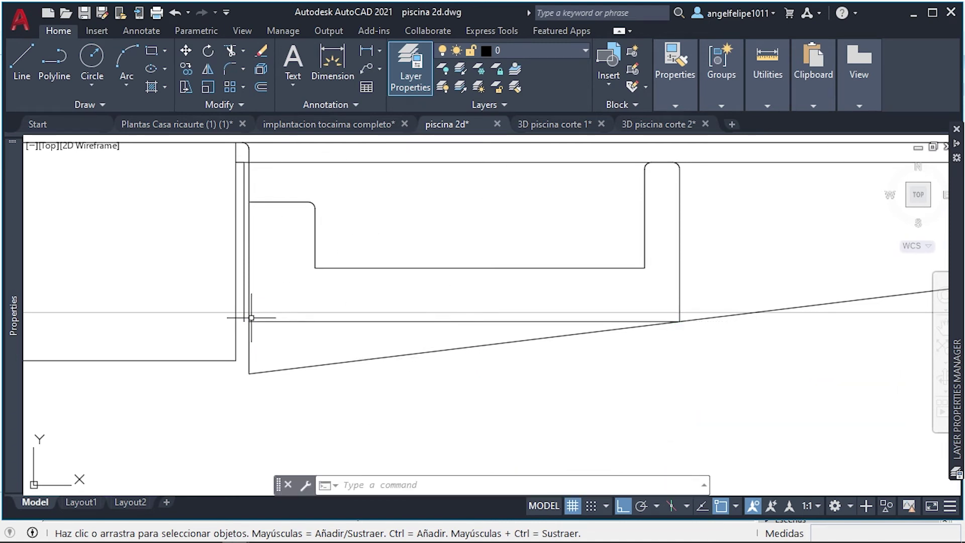
Erase the leftover sloped segment and short vertical segment
click(376, 358)
key(Delete)
click(248, 351)
key(Delete)
Join the pool outline pieces into one polyline
click(251, 319)
click(682, 302)
click(599, 233)
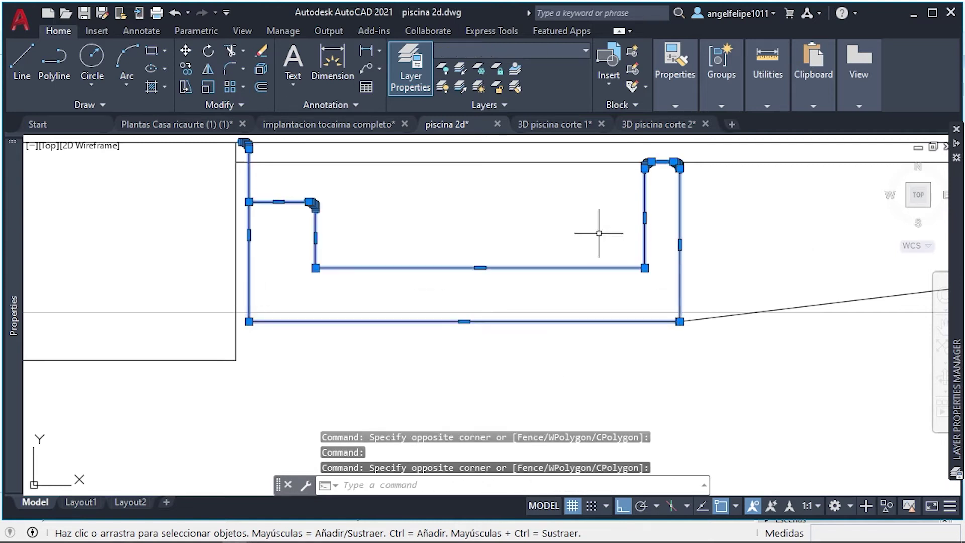
text(J)
key(Return)
Trim the extra left vertical piece against the pool outline
click(255, 252)
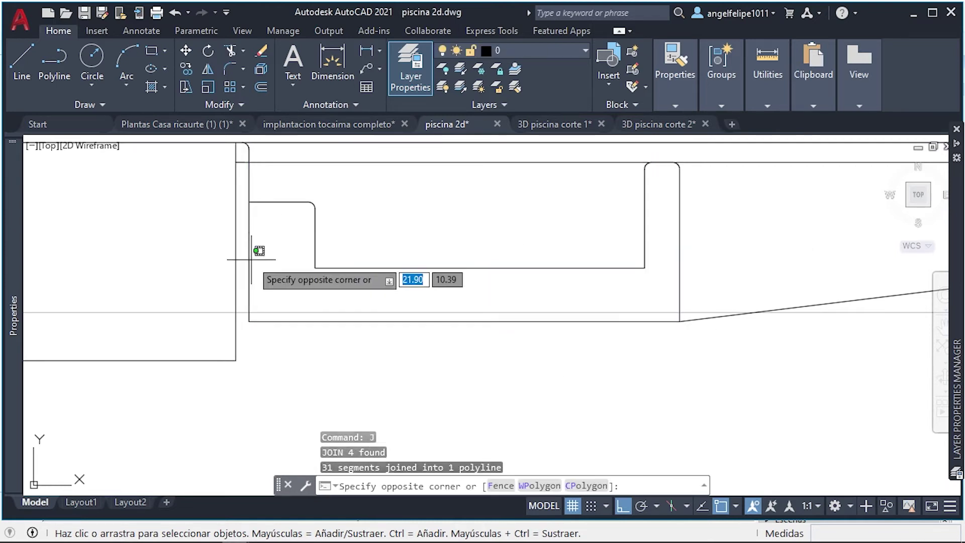
text(tr)
key(Return)
click(248, 236)
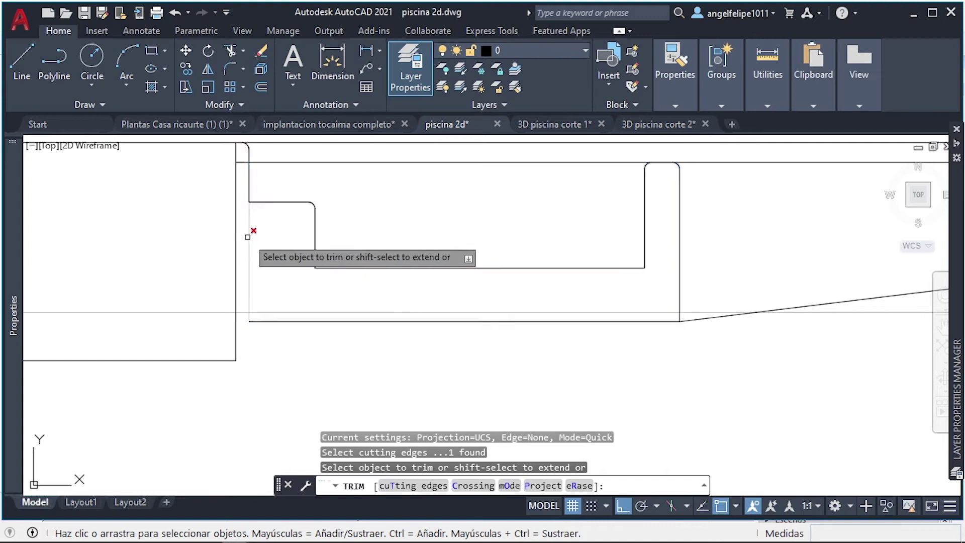
key(Escape)
Stretch the left vertical line to its new end and join the outline segments
drag(251, 233, 264, 307)
click(248, 321)
key(Escape)
Draw a short vertical polyline at the bottom corner and join it to the outline
key(Escape)
click(237, 254)
click(235, 360)
click(227, 143)
scroll(226, 143, up, 3)
mouse_move(323, 189)
mouse_down()
mouse_move(384, 397)
mouse_move(261, 170)
mouse_up()
text(j)
key(Return)
scroll(343, 320, down, 3)
key(Escape)
key(Escape)
text(pl)
key(Return)
click(317, 405)
click(317, 367)
key(Escape)
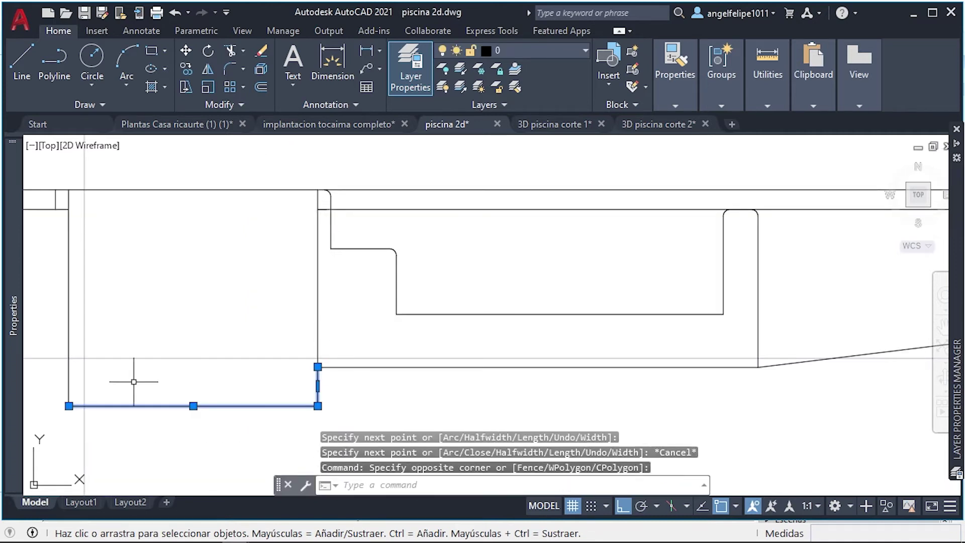
text(j)
key(Return)
Delete the short leftover segment
scroll(251, 262, down, 2)
scroll(284, 231, up, 5)
drag(285, 236, 276, 251)
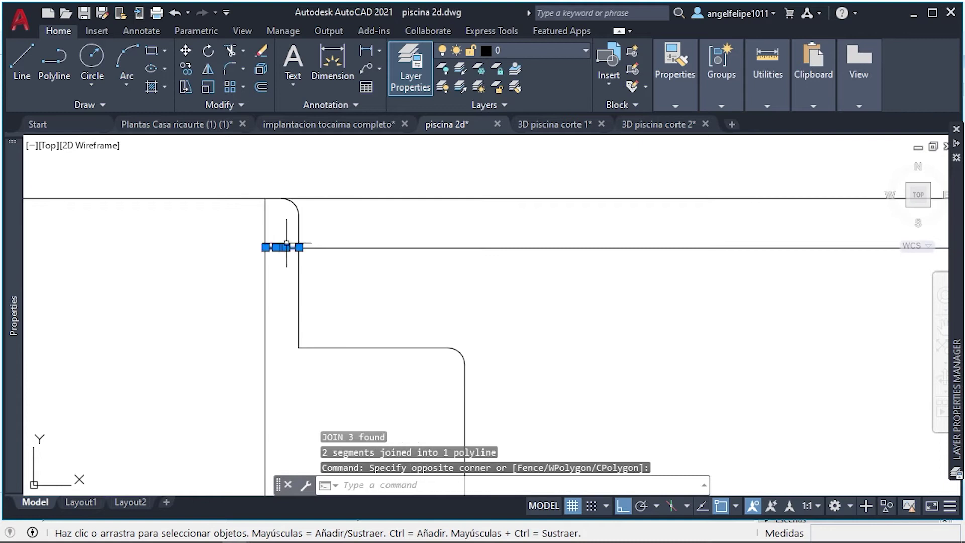
key(Delete)
scroll(288, 254, down, 5)
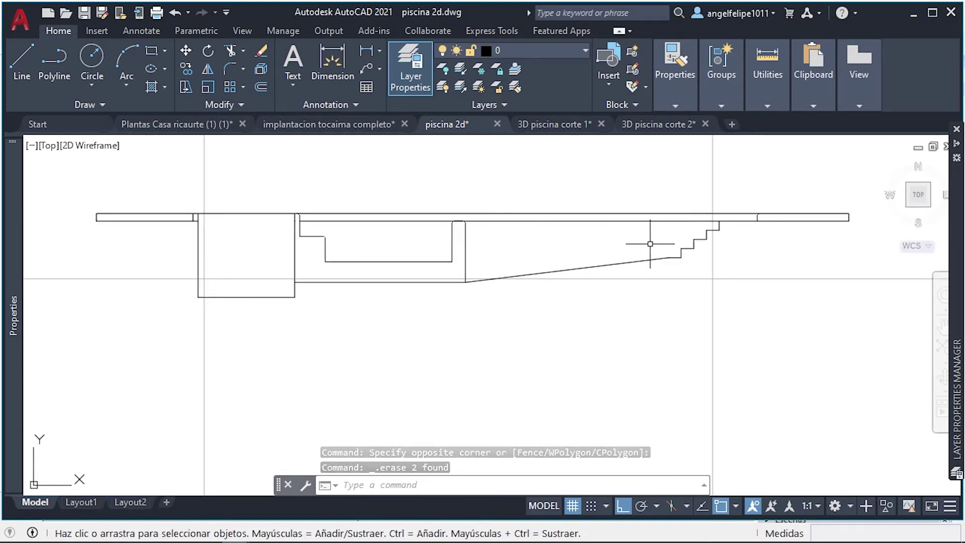
Join the stair and slope pieces into one stepped floor polyline
scroll(718, 223, up, 2)
click(598, 249)
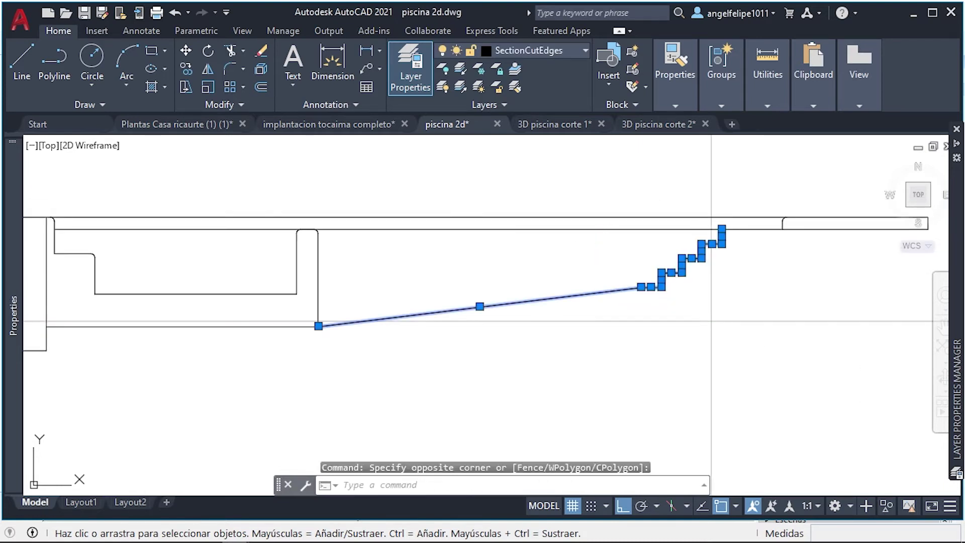
text(j)
key(Return)
Offset the stepped floor polyline 0.10 below itself
click(593, 341)
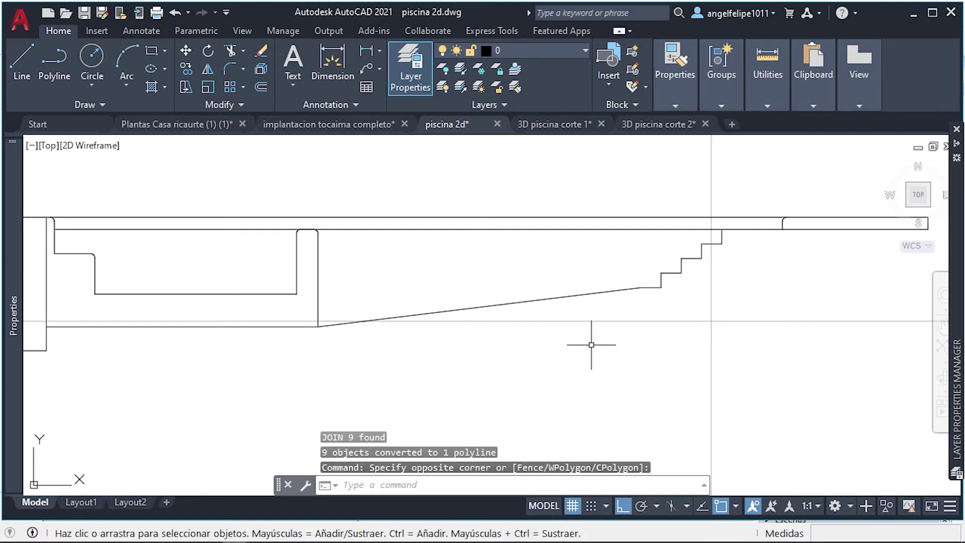
text(o)
key(Return)
click(641, 287)
click(646, 301)
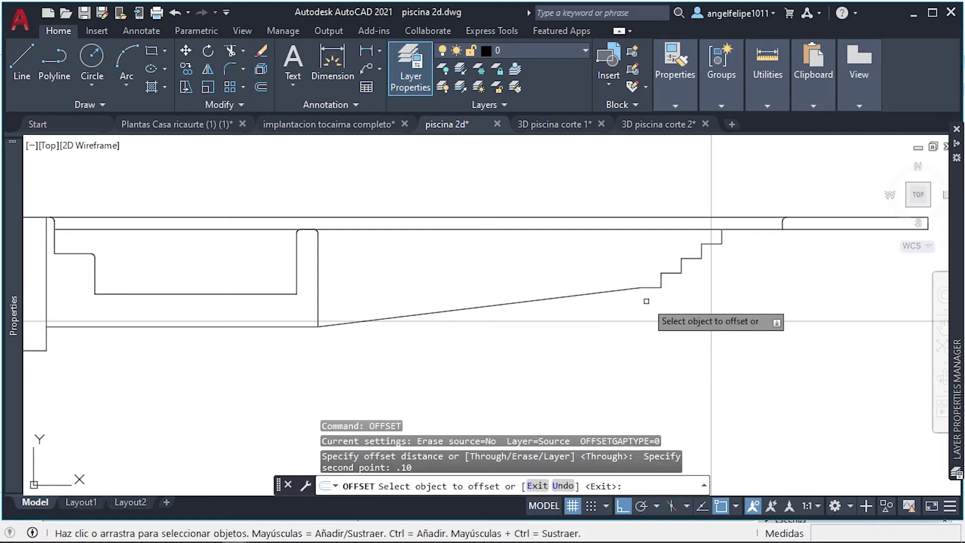
click(651, 302)
click(307, 327)
key(Escape)
Stretch the pool's bottom edge down by 0.10
click(282, 325)
click(182, 326)
text(.10)
key(Return)
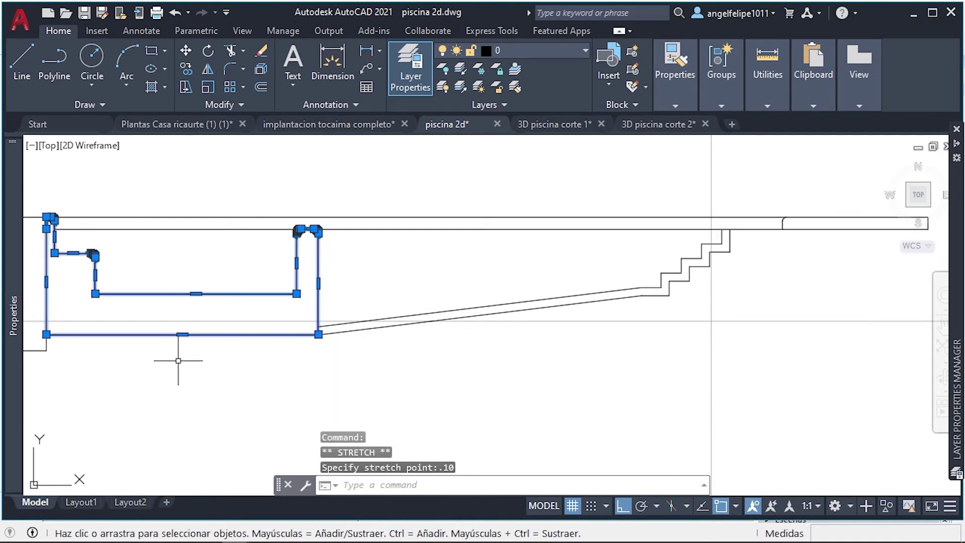
key(Escape)
scroll(354, 334, up, 3)
click(316, 361)
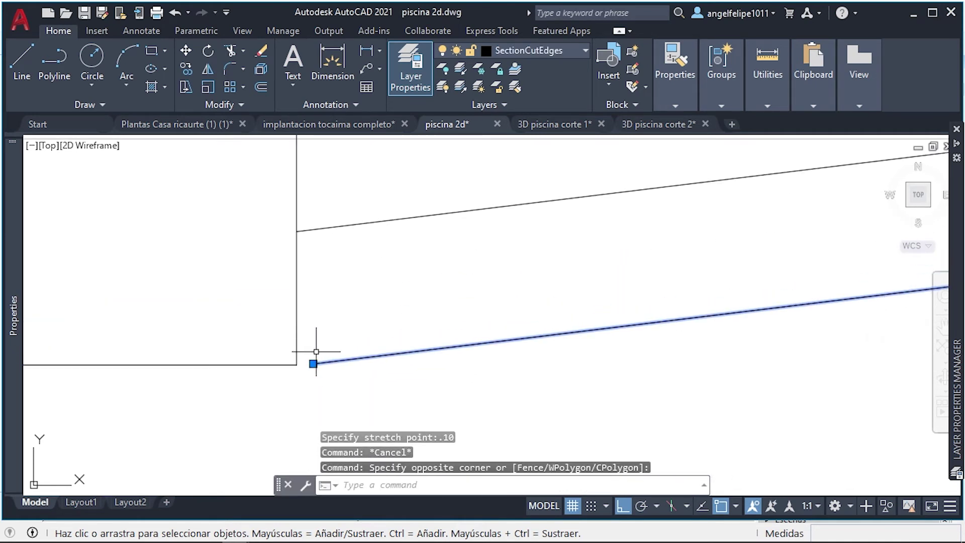
key(Escape)
Trim the offset lines, then window-select the stair and floor segments and join them
click(452, 355)
text(tr)
key(Return)
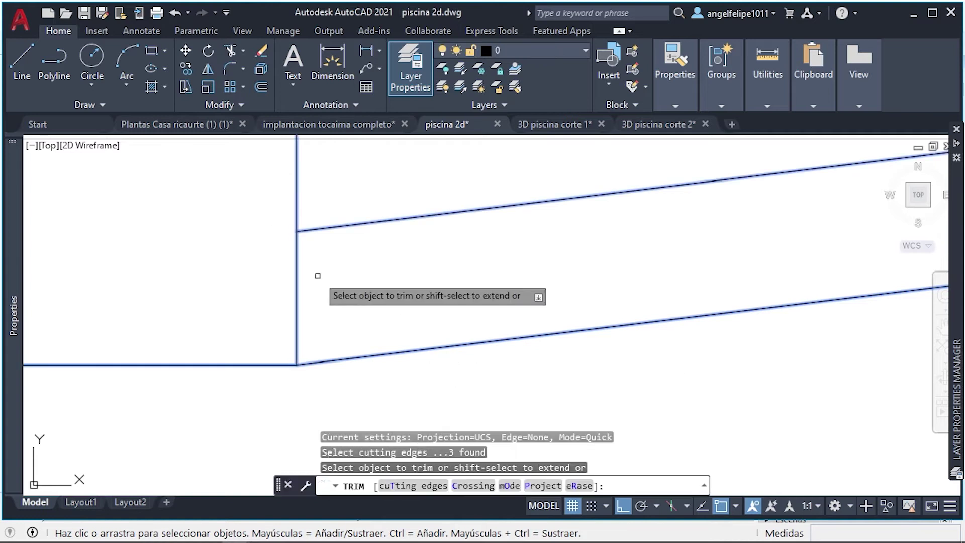
scroll(404, 265, down, 3)
click(403, 266)
click(504, 329)
text(j)
key(Return)
scroll(476, 348, down, 4)
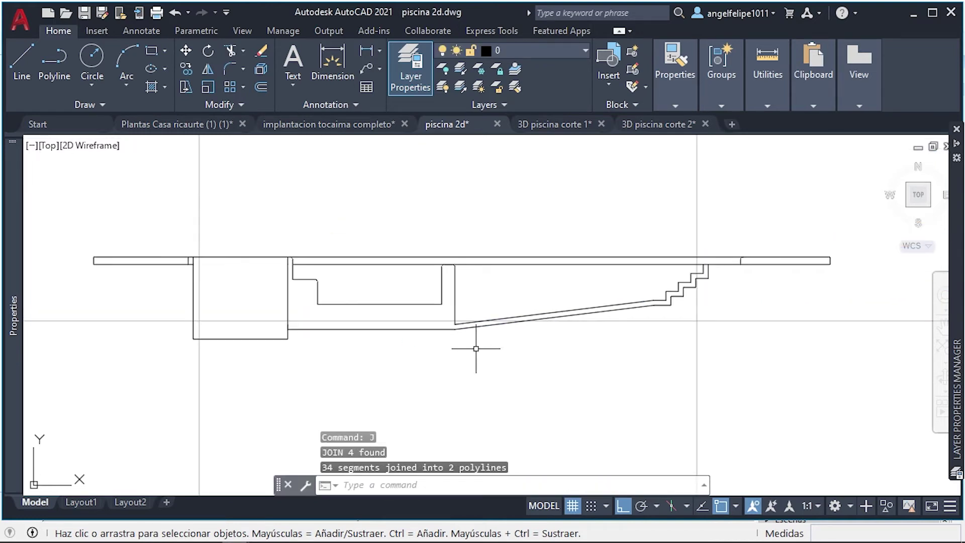
scroll(782, 253, up, 4)
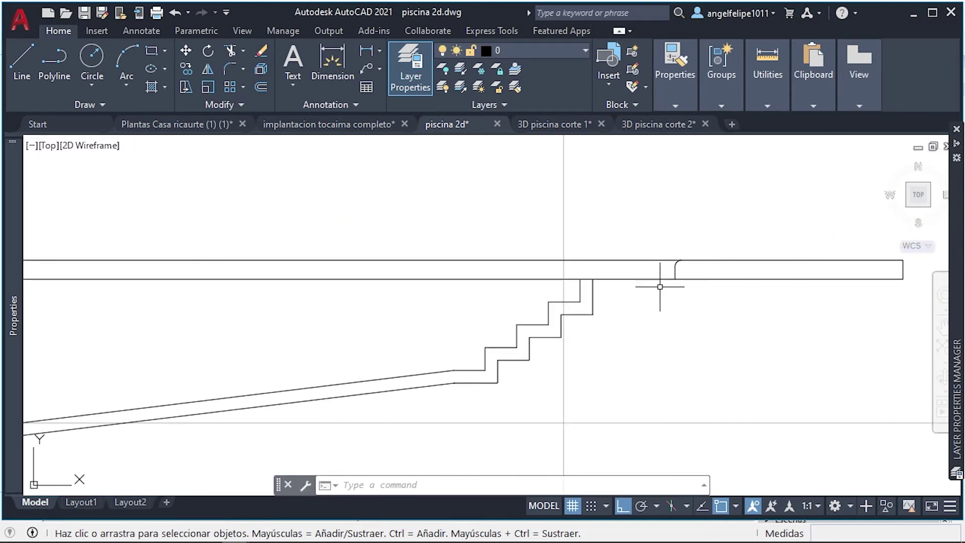
Stretch the stair outline's top end down 0.10 toward the pool rim
click(602, 301)
scroll(601, 288, up, 4)
click(583, 267)
text(.10)
key(Return)
key(ctrl+z)
click(581, 282)
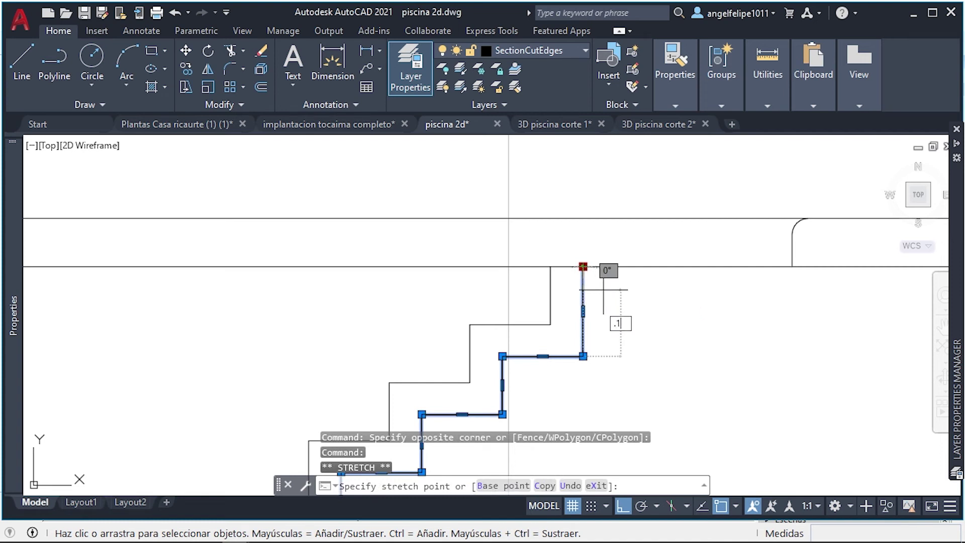
key(Return)
key(Escape)
Try a polyline from the top step, then reselect the stair outline's top end grip
text(pl)
key(Return)
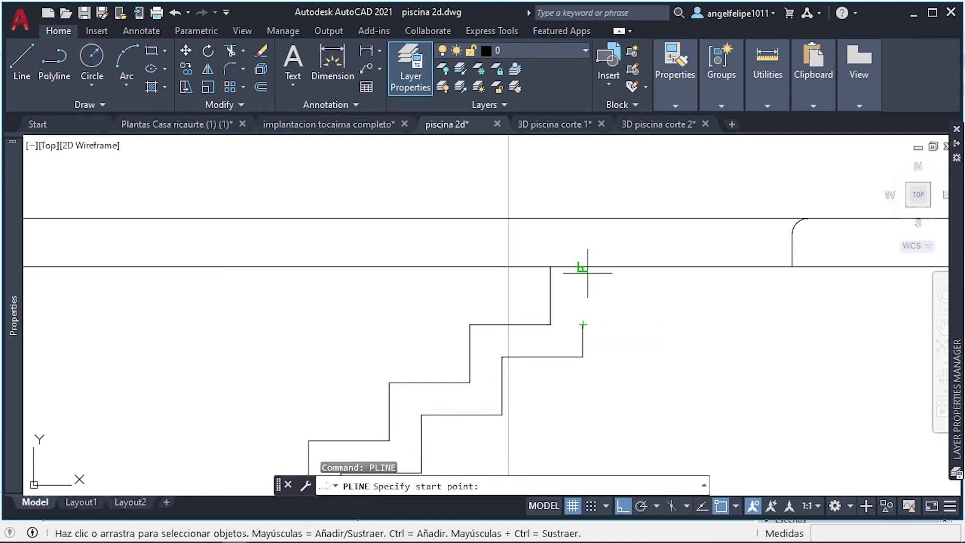
click(588, 273)
key(Escape)
click(582, 324)
key(Escape)
click(612, 319)
click(582, 325)
key(Escape)
Edit the stair outline's top-end vertices, removing one and trying to add another
click(651, 357)
key(ctrl+z)
click(597, 334)
click(581, 314)
click(643, 341)
key(Escape)
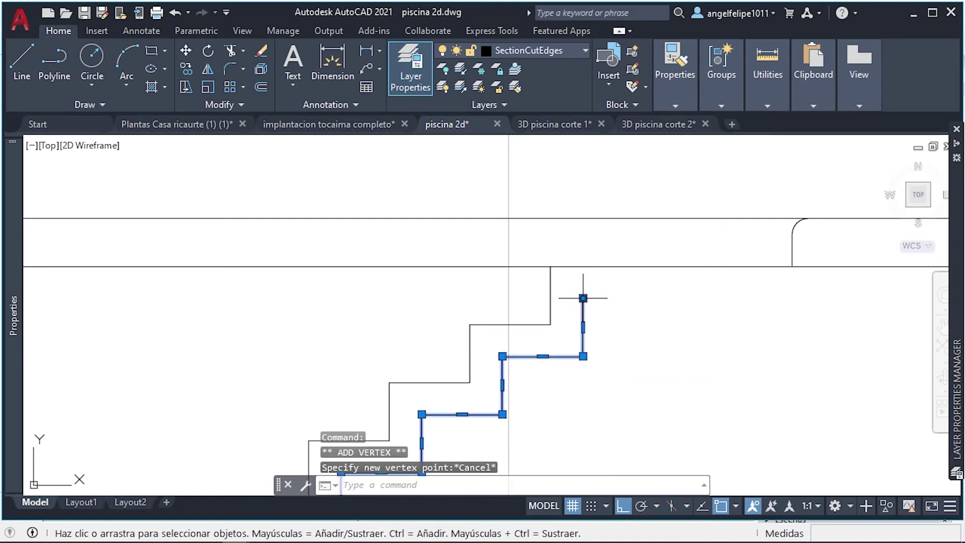
text(pl)
Draw a short polyline from the stair corner toward the top step
key(Return)
click(503, 357)
scroll(548, 310, down, 2)
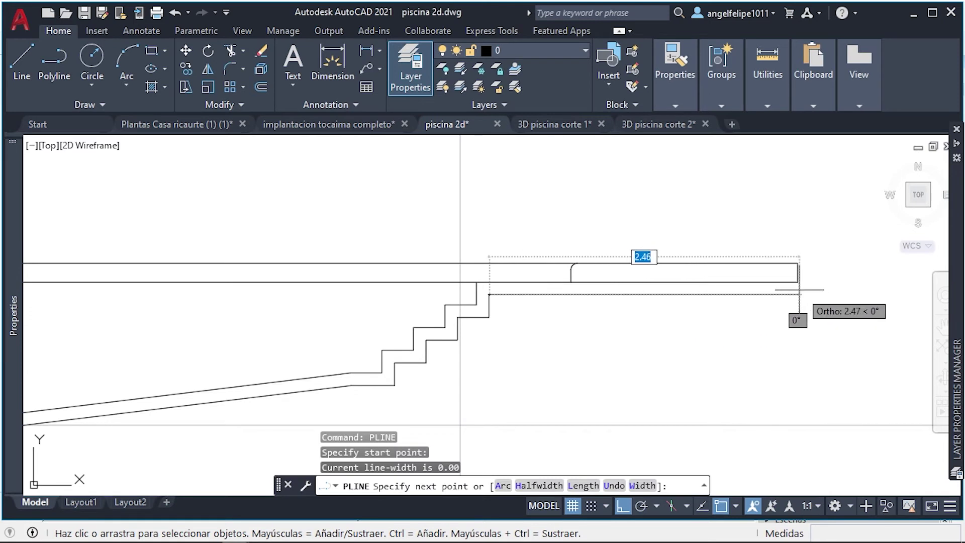
scroll(570, 282, up, 2)
click(568, 276)
key(Escape)
key(Escape)
scroll(653, 287, down, 2)
Move the top floor line's right end onto the stair corner
click(492, 283)
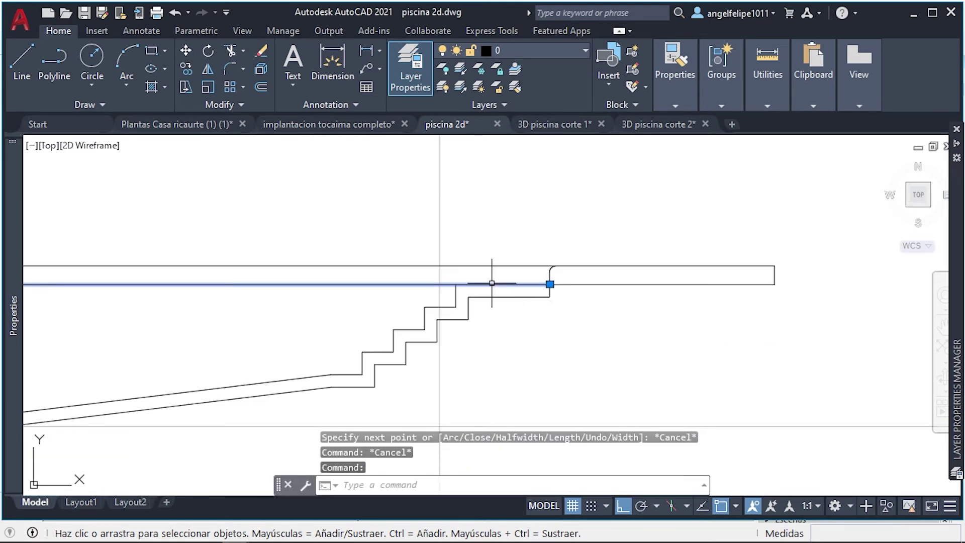
click(550, 284)
click(456, 284)
key(Escape)
text(pl)
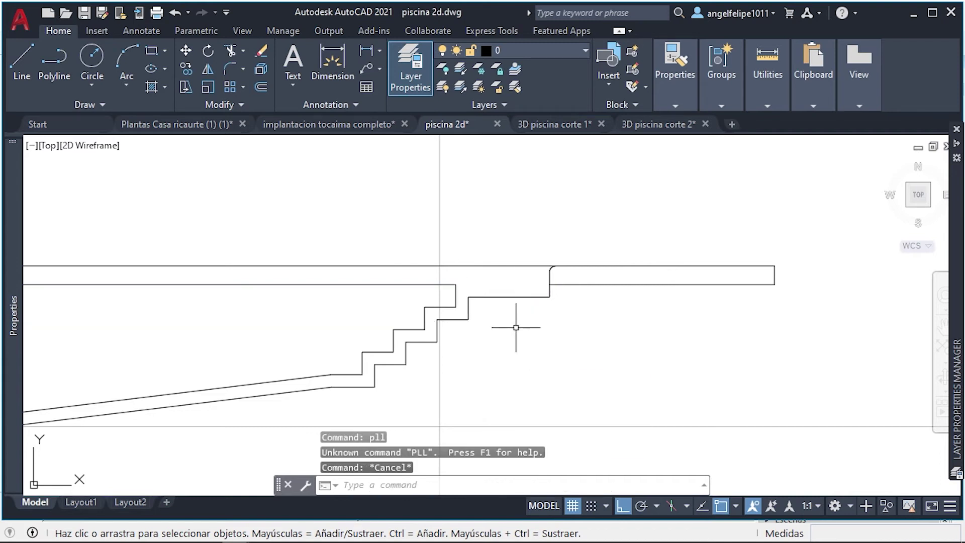
key(Return)
click(480, 297)
key(Escape)
scroll(491, 289, up, 5)
JOIN the stair segments and then the remaining floor lines into single polylines
click(333, 312)
click(752, 357)
text(j)
key(Return)
scroll(522, 327, down, 5)
click(522, 327)
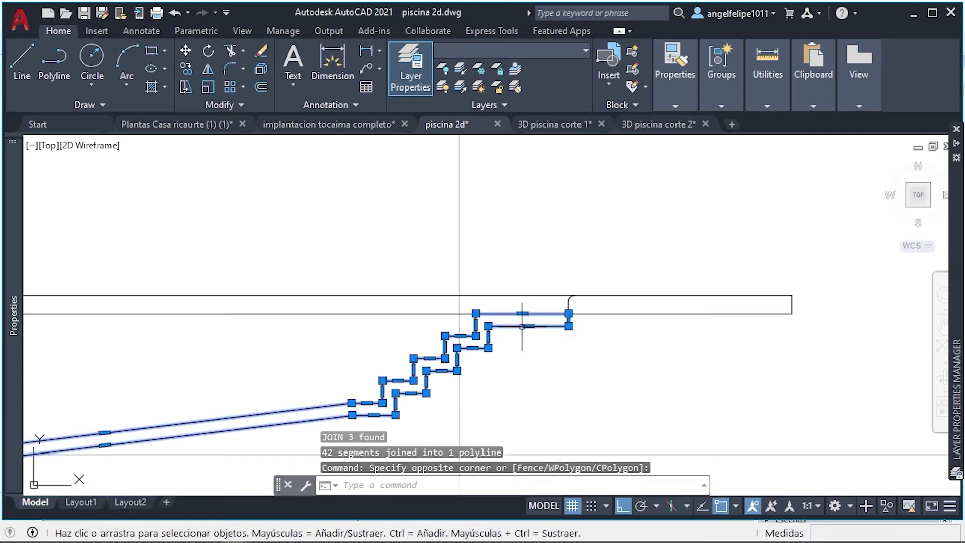
click(564, 417)
text(j)
key(Return)
Give the joined stair outline a new lineweight in its properties
click(478, 337)
click(671, 99)
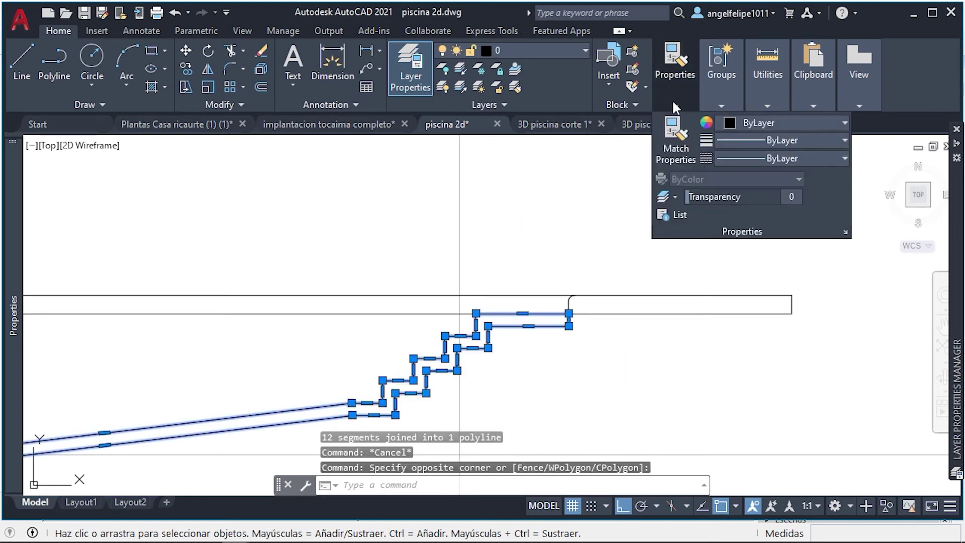
click(779, 144)
scroll(793, 251, down, 2)
click(791, 273)
key(Escape)
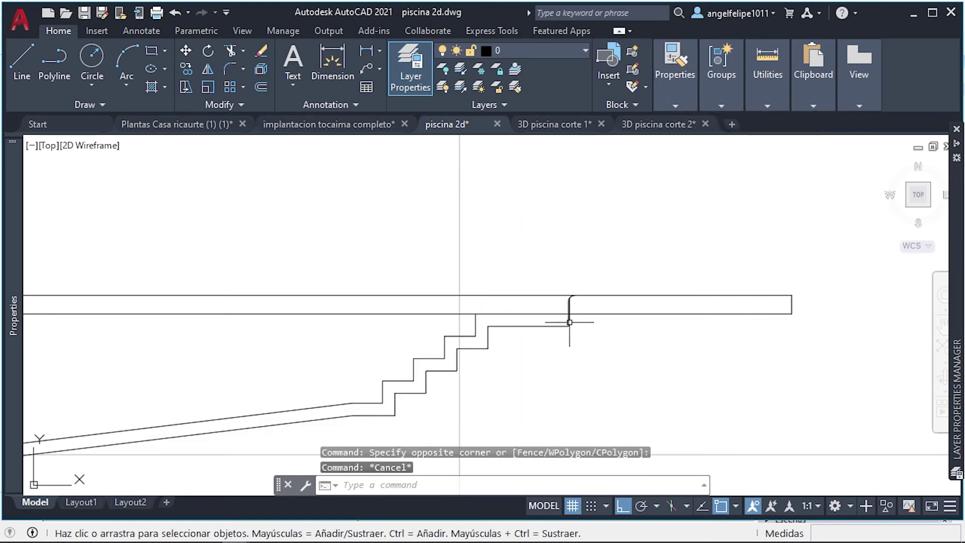
scroll(570, 322, up, 5)
Extend the top step's end wall under the coping, trim the overlap and rejoin
click(530, 334)
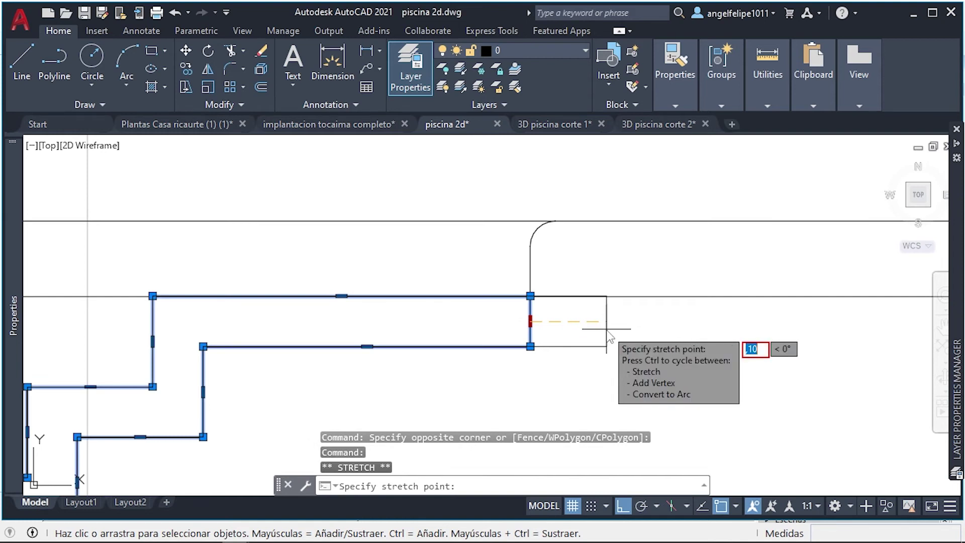
click(608, 334)
text(tr)
key(Return)
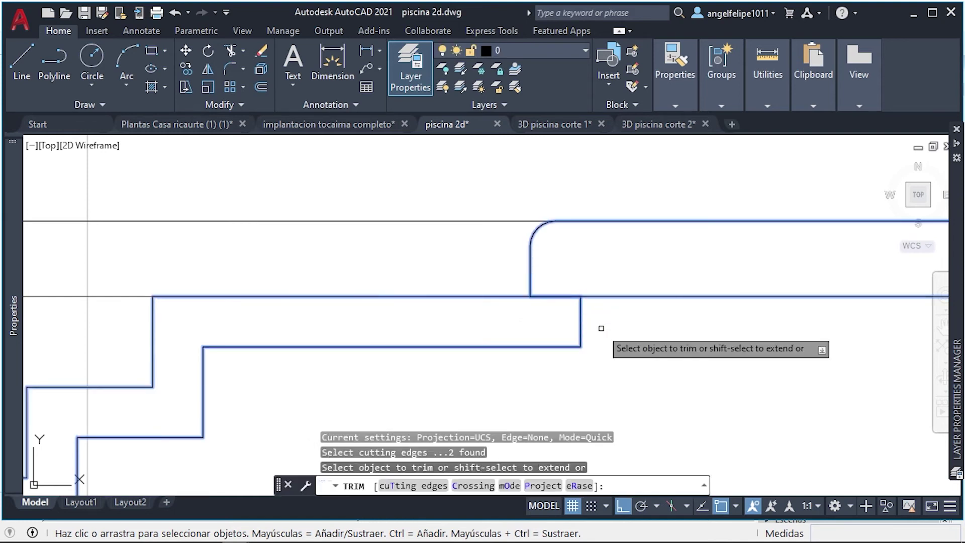
key(Escape)
click(581, 333)
text(j)
key(Return)
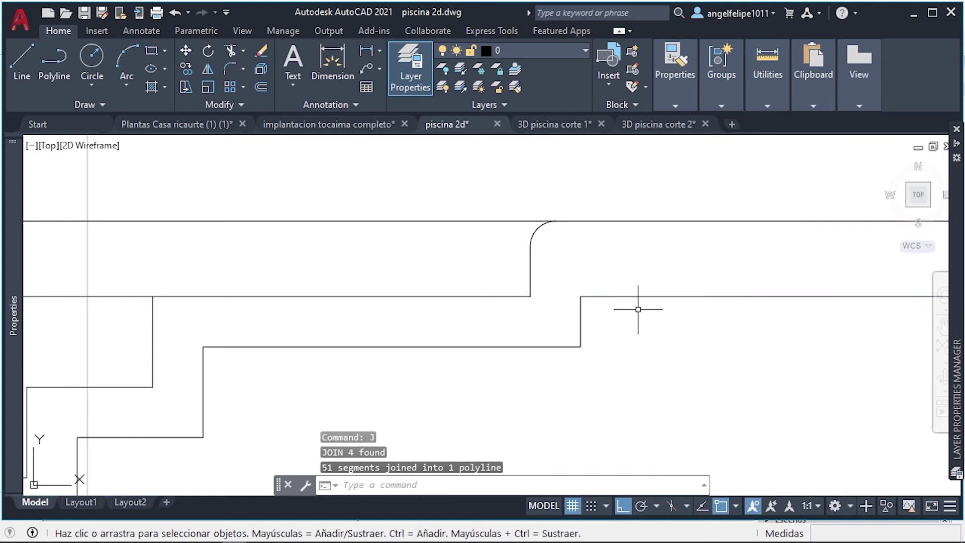
Zoom around the section to check the joined stair, cancelling a stray selection
scroll(638, 308, down, 3)
click(612, 301)
key(Escape)
scroll(719, 209, down, 4)
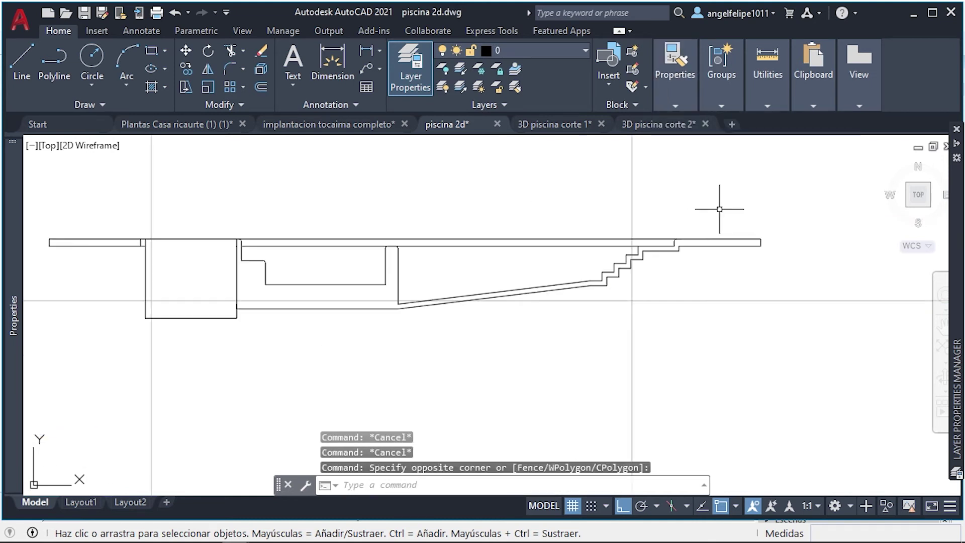
scroll(113, 242, up, 2)
scroll(290, 306, down, 2)
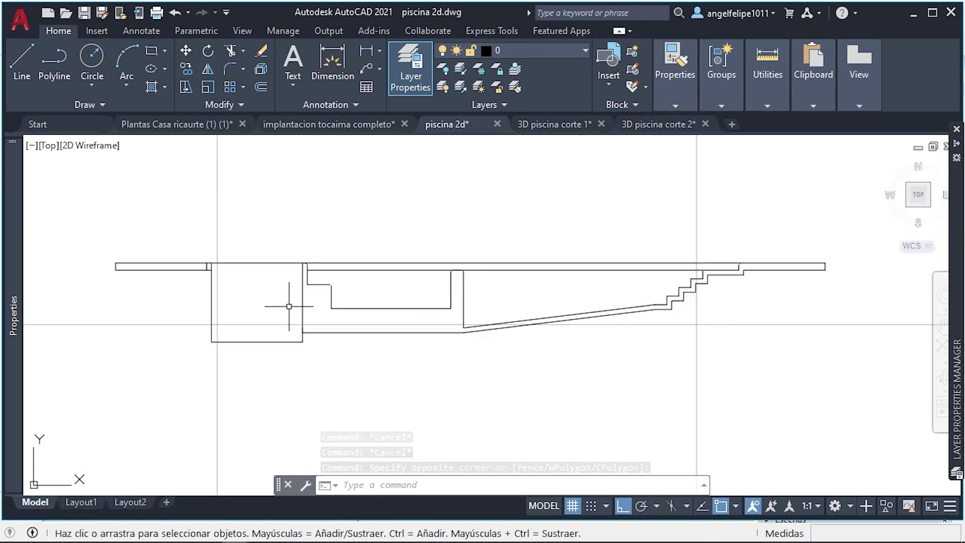
Place the vertical 1.65 linear dimension from rim top to left chamber bottom
click(141, 31)
click(256, 62)
click(211, 341)
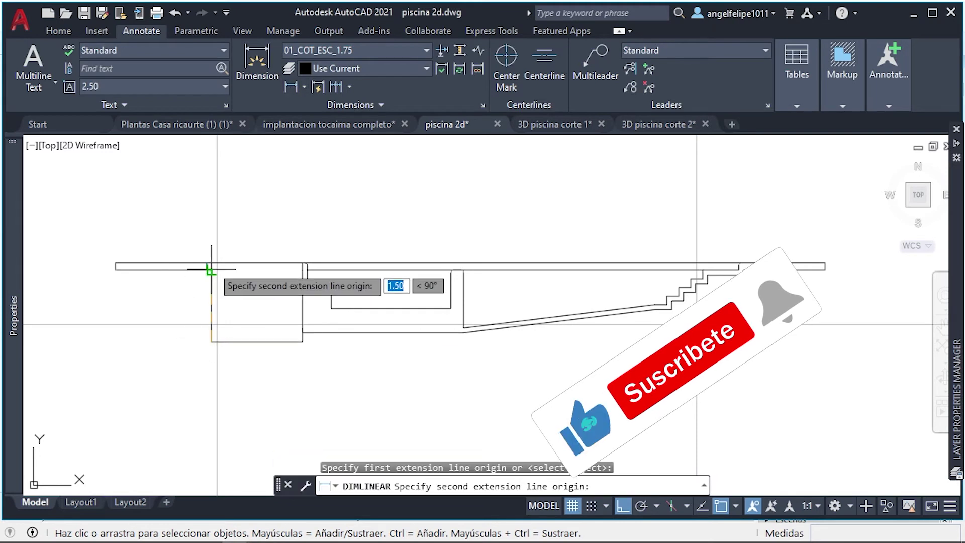
click(211, 262)
click(106, 268)
Begin a second linear dimension further right, then cancel it
key(space)
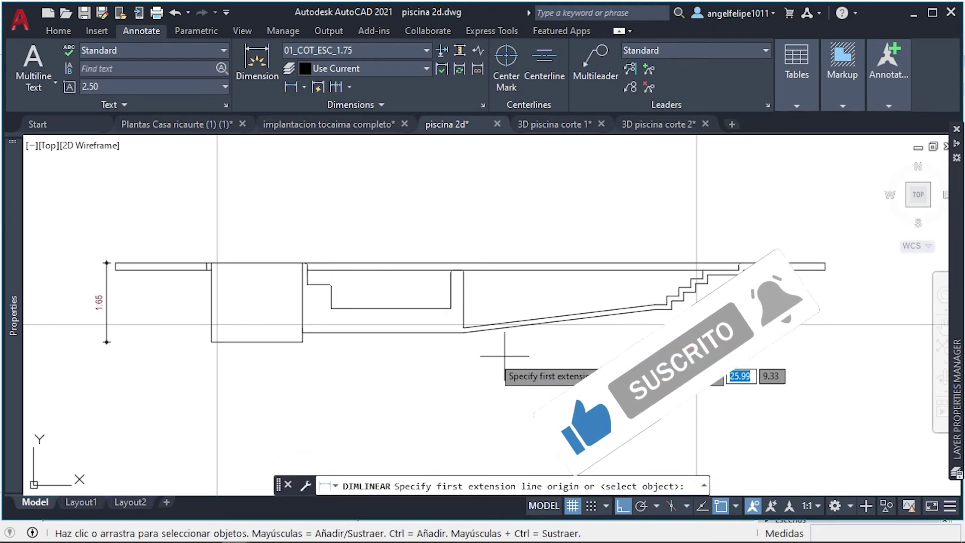
click(302, 333)
click(302, 307)
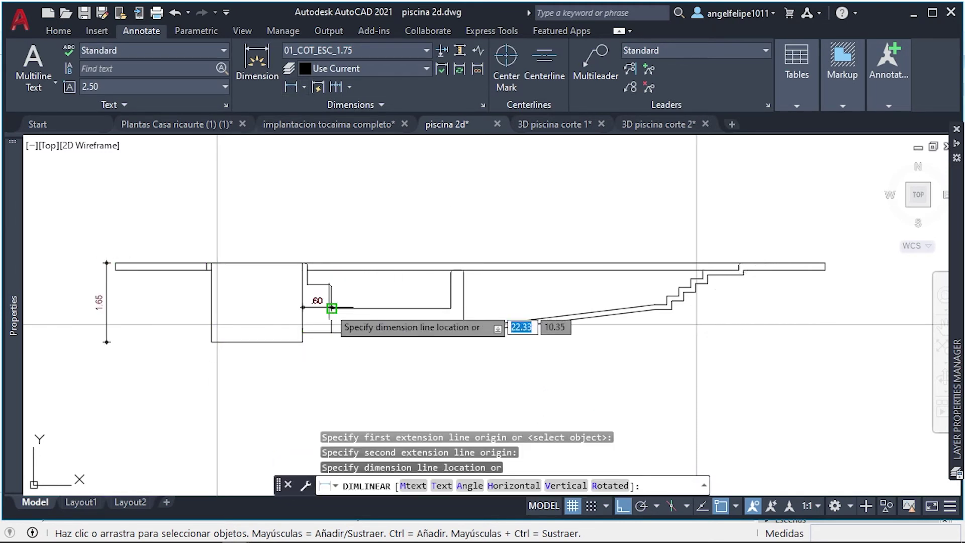
scroll(290, 318, up, 2)
scroll(290, 315, down, 2)
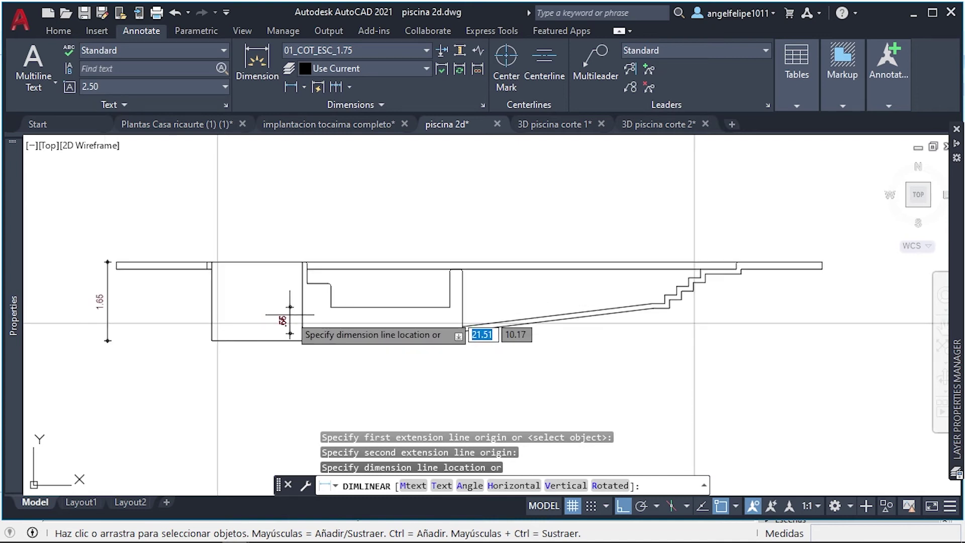
key(Escape)
key(Escape)
Start a 1.45 rim-to-floor depth dimension and cancel it
click(294, 87)
scroll(323, 263, up, 3)
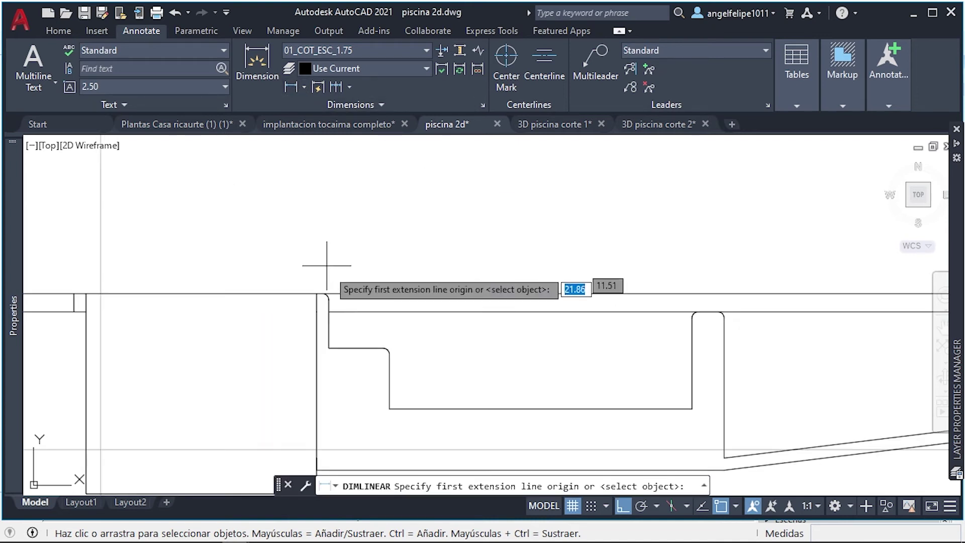
click(387, 290)
scroll(427, 406, up, 2)
click(391, 414)
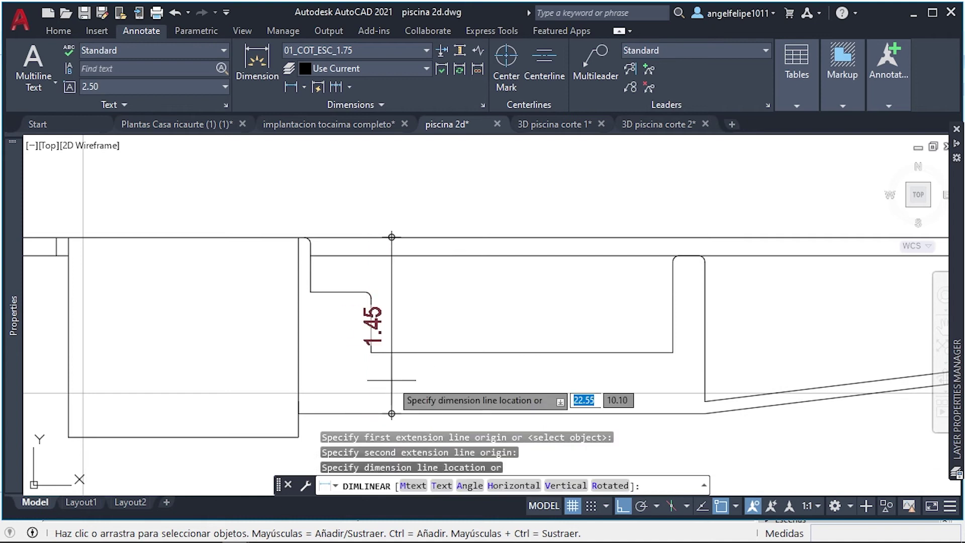
key(Escape)
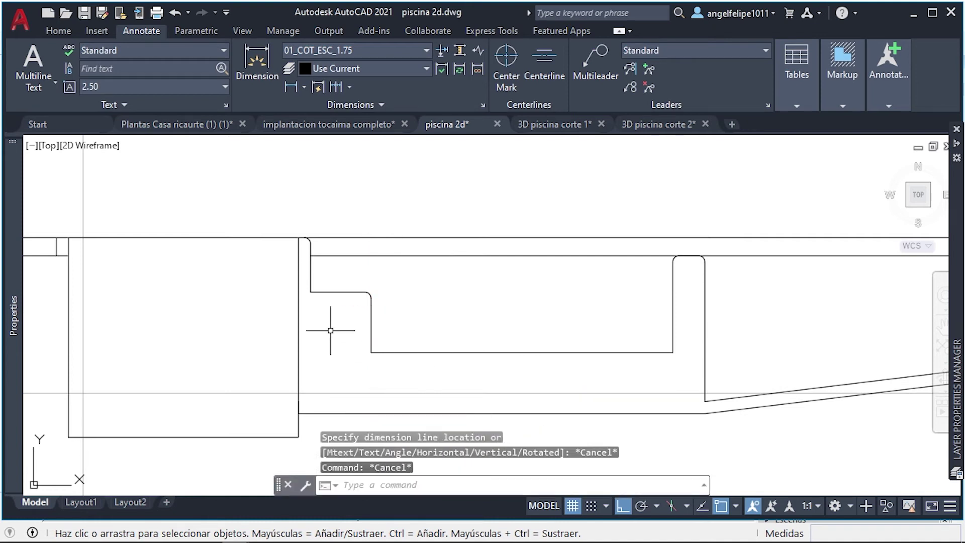
scroll(328, 327, down, 5)
Compare with the 3D pool's side elevation, then begin a polyline at the floor's lower corner
key(alt+Tab)
mouse_move(674, 391)
middle_down()
mouse_move(640, 303)
mouse_move(394, 101)
mouse_move(814, 198)
mouse_move(892, 177)
mouse_move(517, 190)
mouse_move(598, 151)
middle_up()
key(alt+Tab)
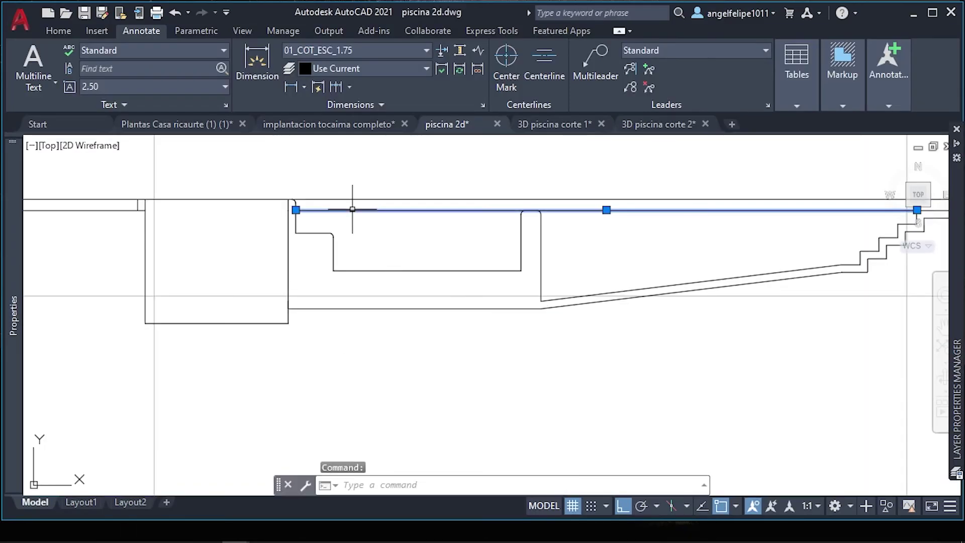
key(Return)
click(541, 309)
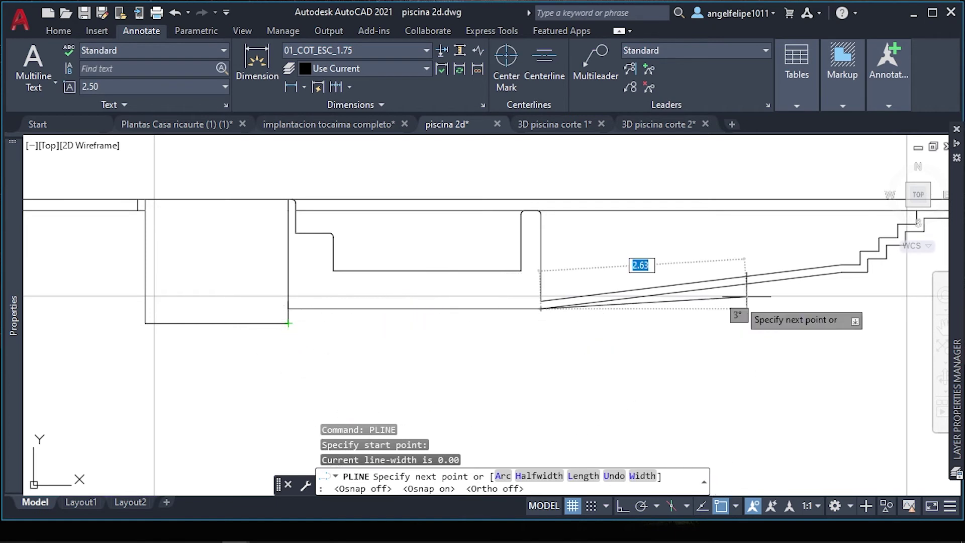
Finish the sloped line and MOVE it down to the stair base
click(824, 274)
key(Escape)
click(831, 266)
text(m)
key(Return)
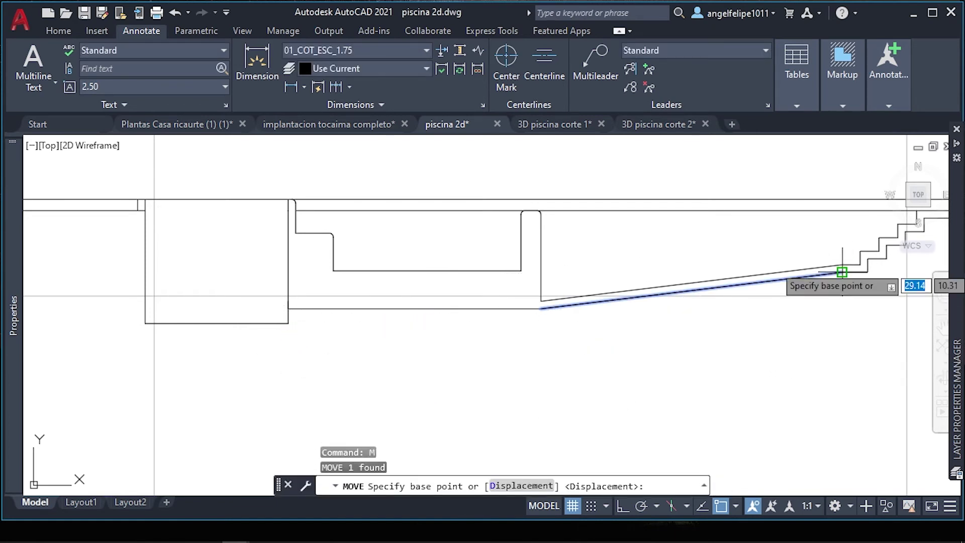
click(841, 271)
click(541, 308)
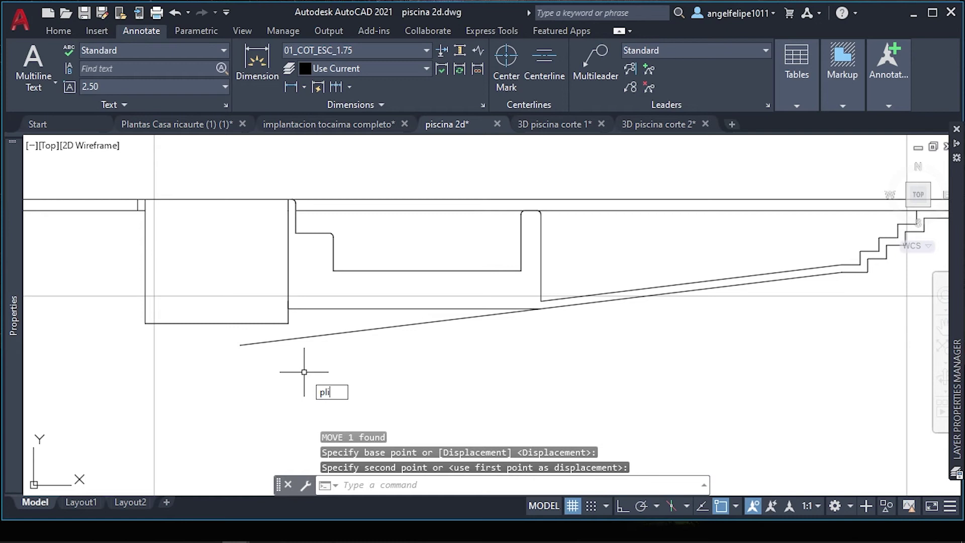
Draw a vertical polyline down from the wall corner past the slope
key(Return)
click(288, 323)
click(288, 376)
scroll(293, 342, up, 5)
key(Escape)
Trim the overhanging ends of the sloped and vertical lines and JOIN them
click(308, 344)
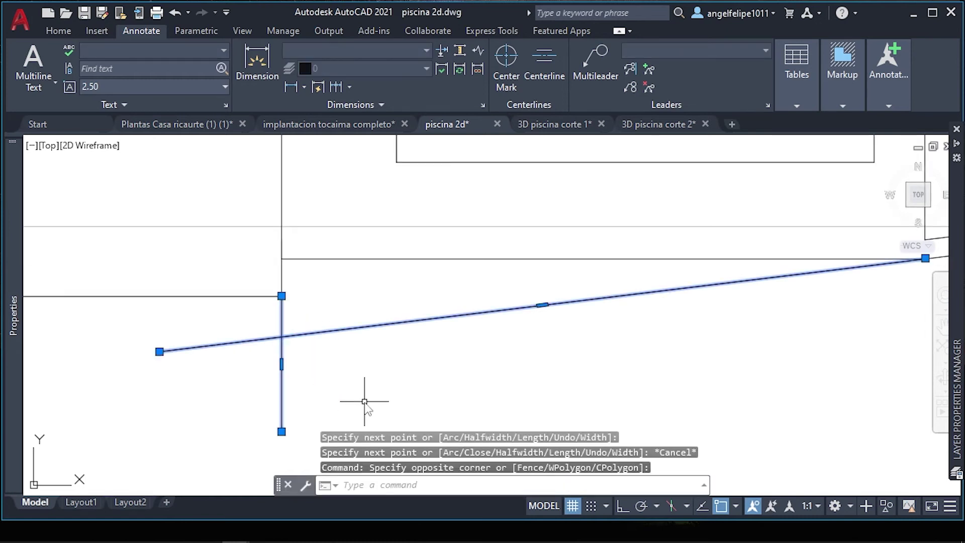
text(tr)
key(Return)
click(196, 336)
click(311, 367)
key(Return)
key(Escape)
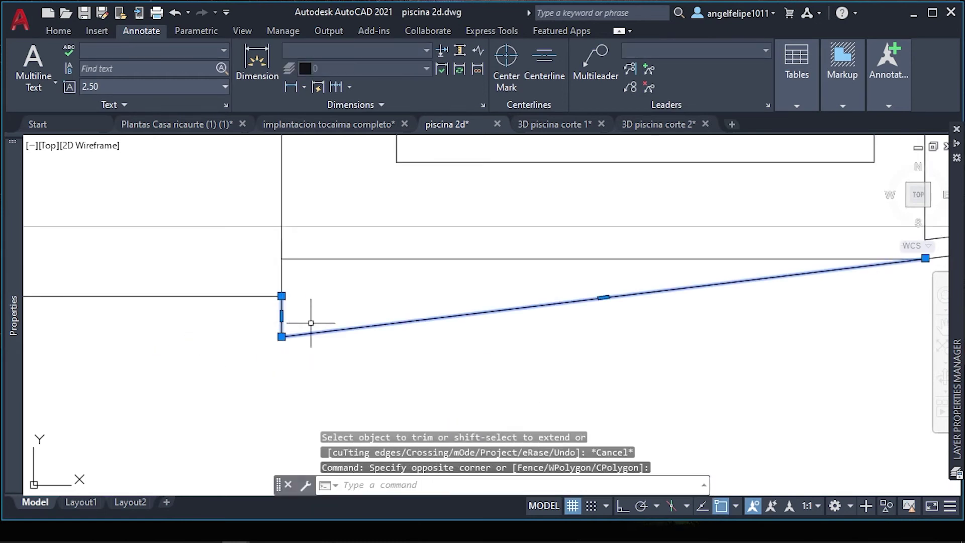
text(j)
key(Return)
scroll(321, 326, down, 5)
scroll(431, 305, up, 2)
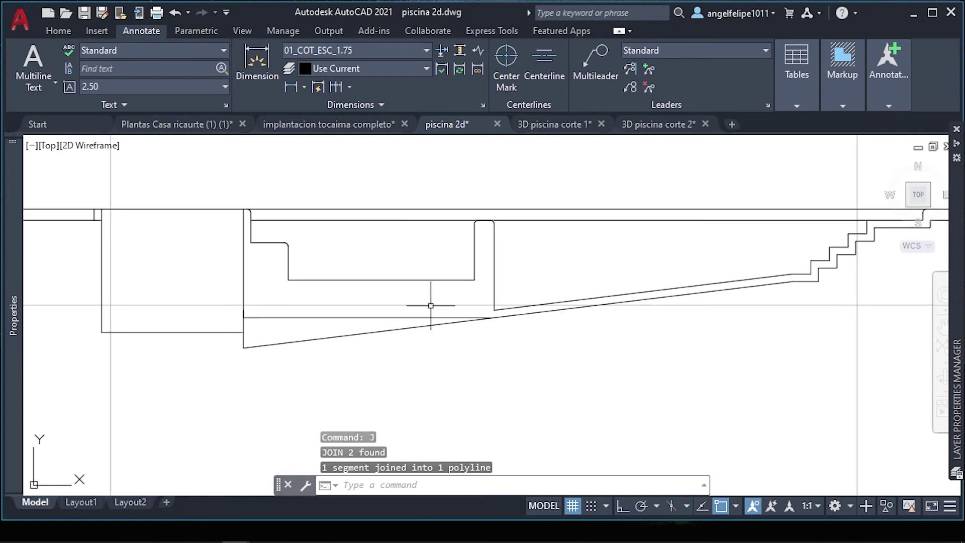
Add the 1.71 vertical linear dimension along the pool wall, discarding a mistaken 1.86 attempt
click(295, 92)
click(244, 348)
click(244, 208)
key(Escape)
click(294, 89)
click(243, 347)
click(250, 220)
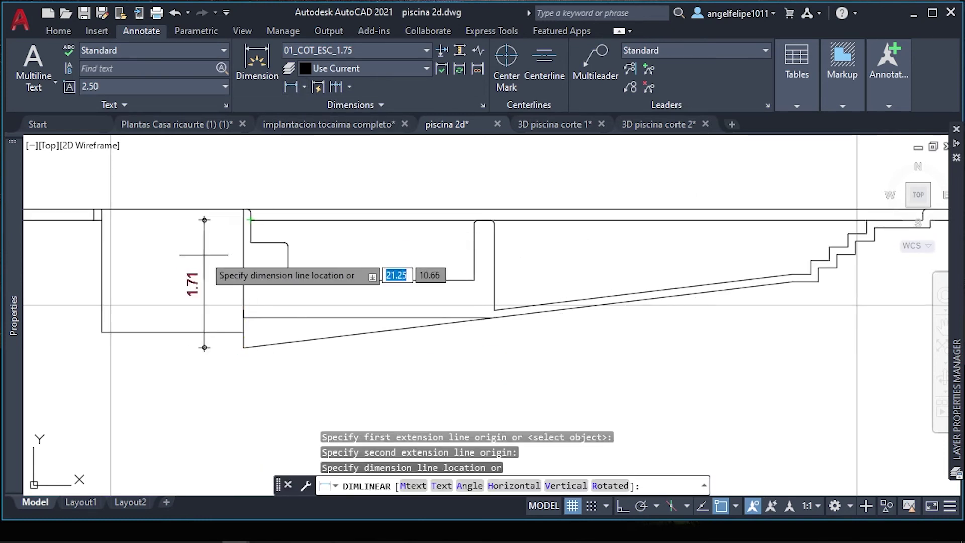
click(229, 265)
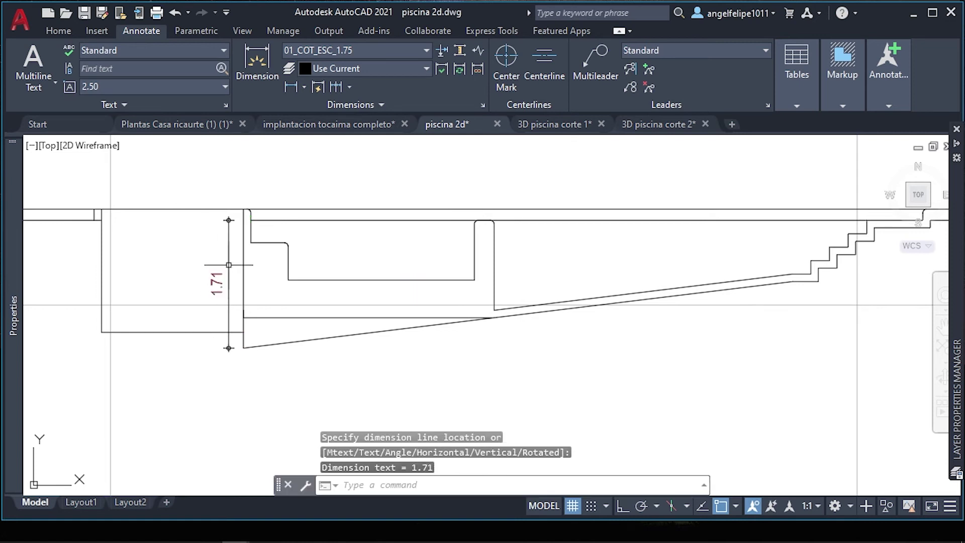
key(Escape)
click(474, 330)
click(376, 327)
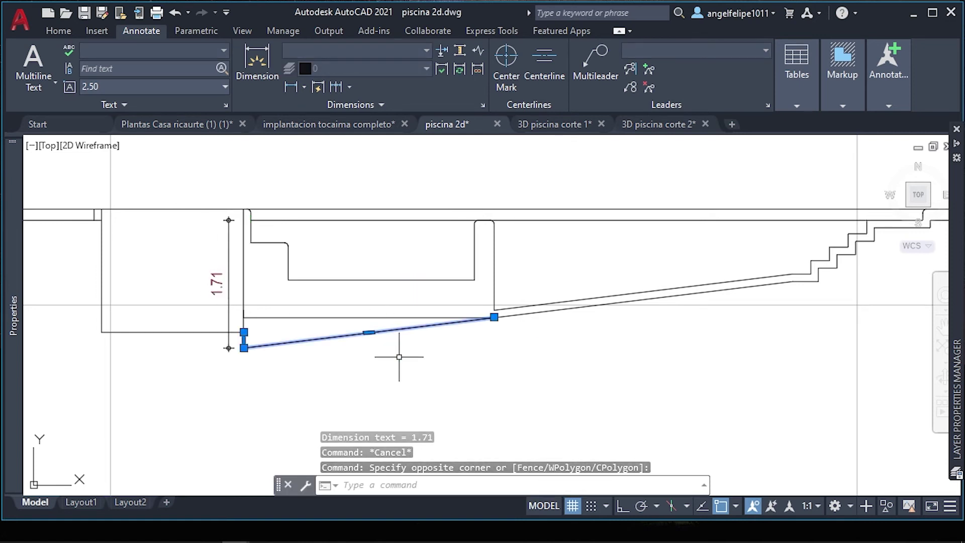
key(Escape)
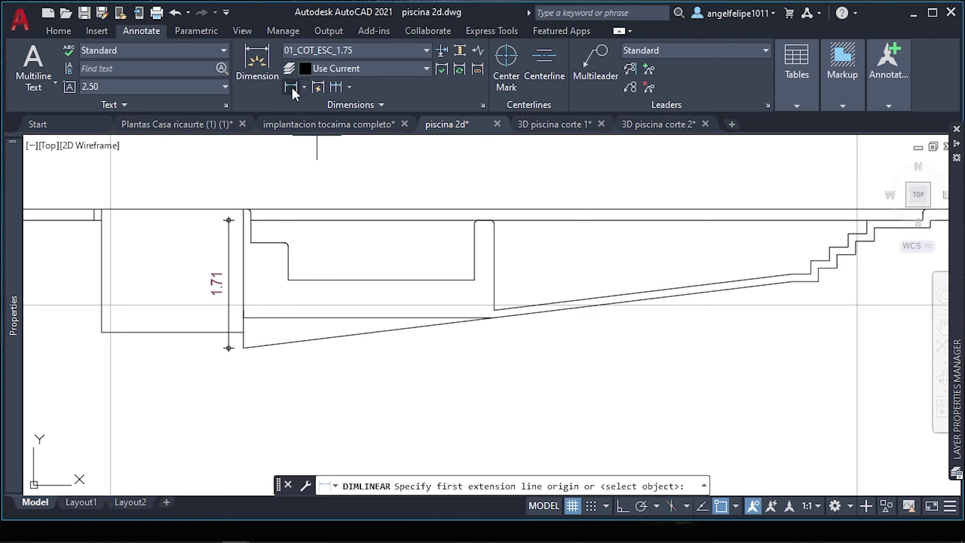
Dimension the .45 step depth, then continue with DCO for the .50 bench depth
scroll(259, 229, up, 4)
click(255, 167)
click(237, 261)
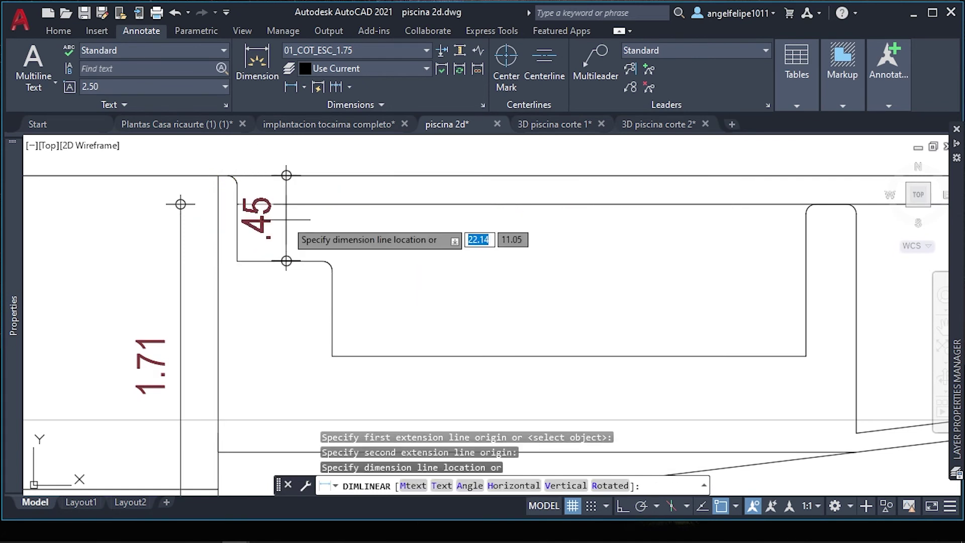
click(295, 221)
text(dco)
key(Return)
click(332, 356)
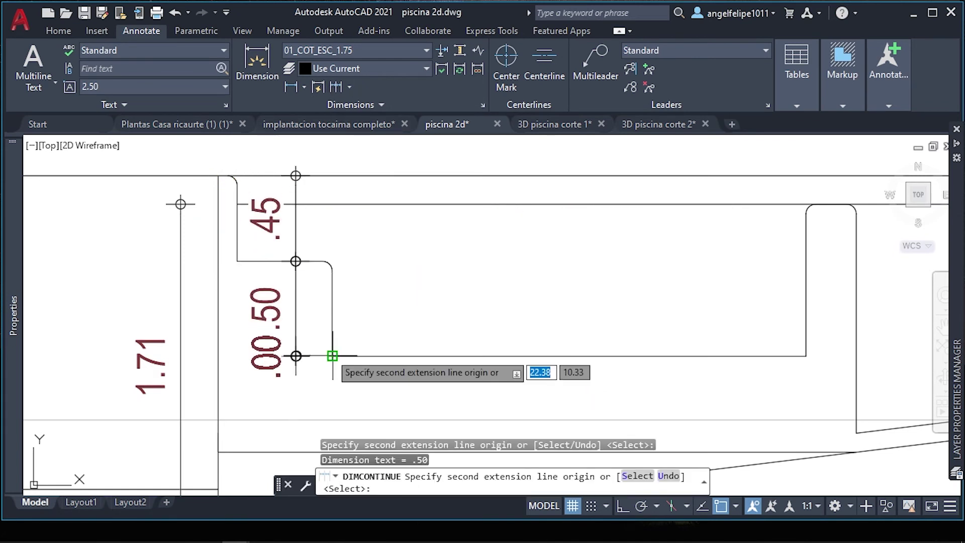
key(Escape)
scroll(99, 317, down, 4)
Add the 1.20 vertical dimension from the wall top down to the sloped floor
click(291, 86)
scroll(396, 347, up, 2)
click(419, 374)
click(419, 231)
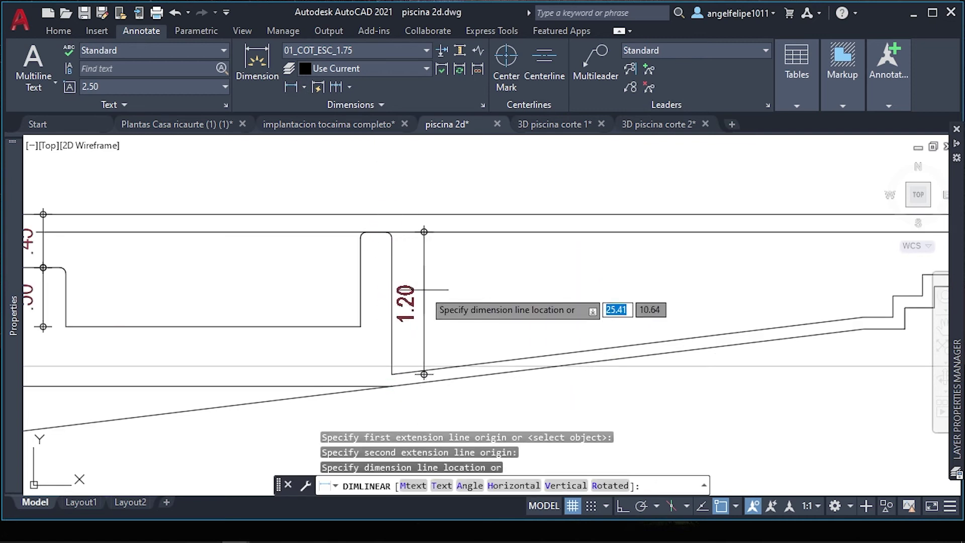
click(423, 290)
click(424, 251)
click(424, 232)
key(Escape)
scroll(362, 399, down, 3)
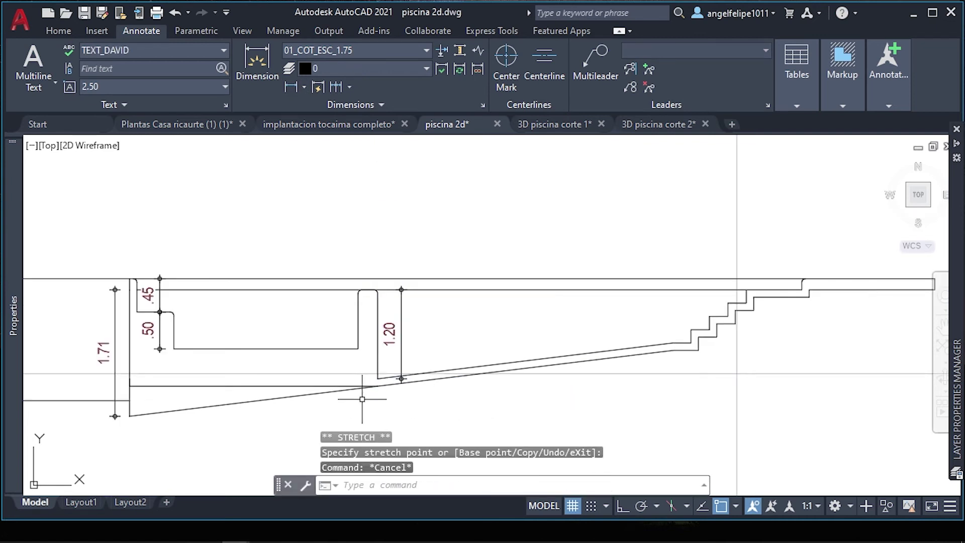
scroll(459, 338, down, 2)
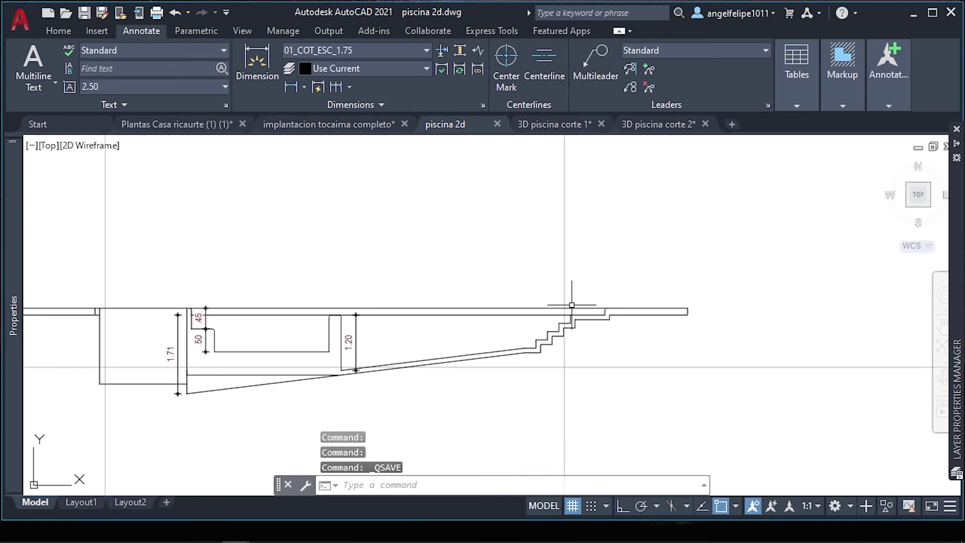
Look over the Plantas Casa ricaurte drawing while searching for a section title
scroll(723, 273, down, 3)
scroll(566, 263, down, 2)
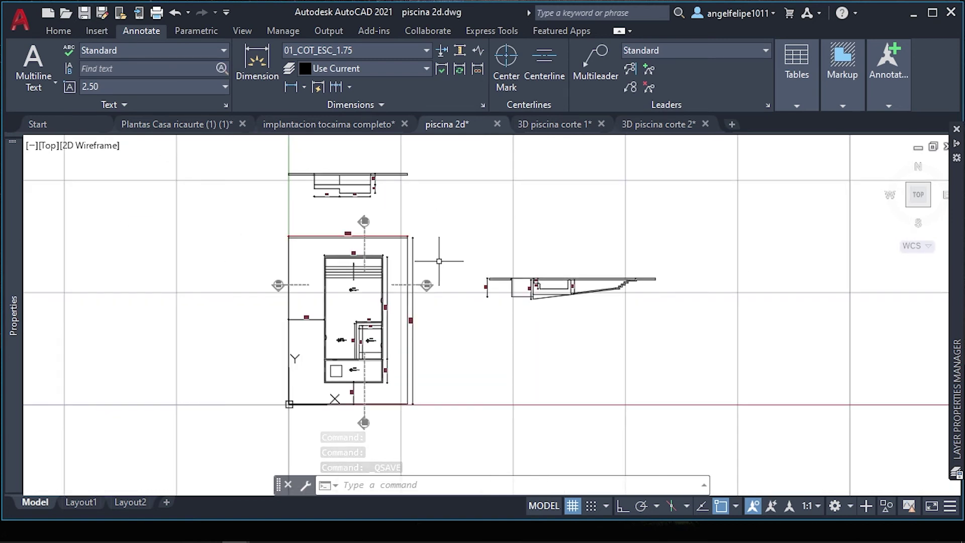
scroll(334, 163, up, 4)
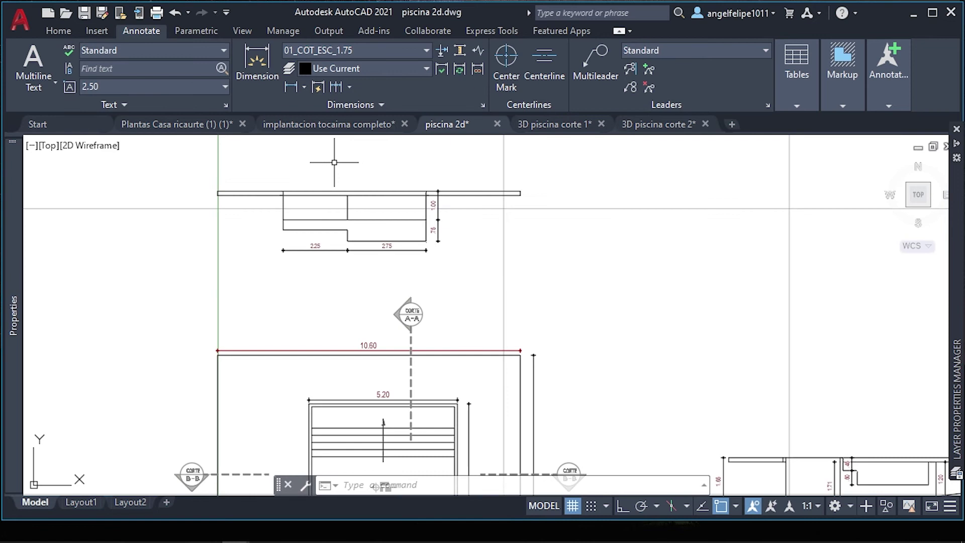
click(191, 131)
scroll(366, 243, up, 5)
scroll(366, 339, down, 5)
scroll(411, 322, up, 3)
scroll(405, 352, down, 6)
scroll(460, 327, up, 5)
scroll(512, 323, down, 5)
scroll(610, 362, down, 3)
scroll(226, 342, up, 4)
Try bringing the FACHADA FRONTAL CABAÑA title into piscina 2d, then cancel the paste
click(338, 126)
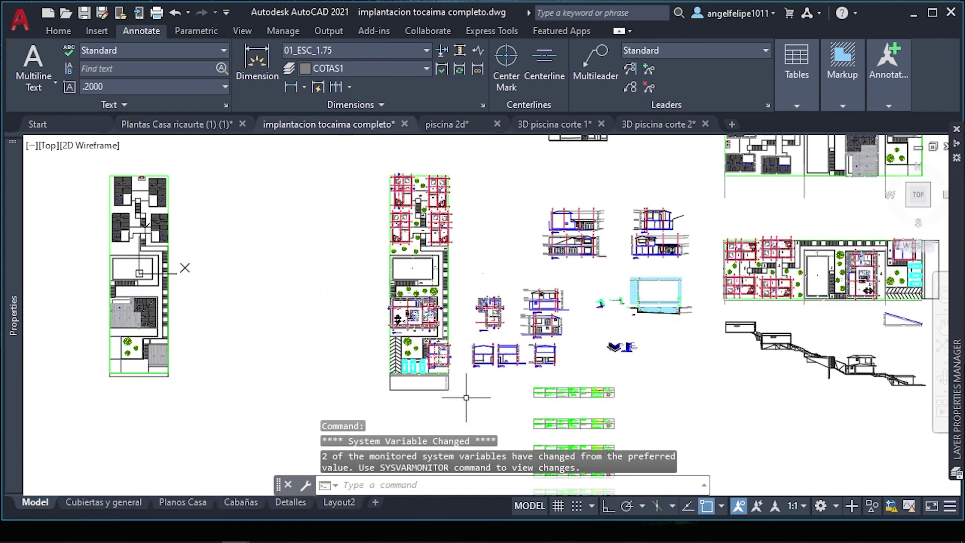
scroll(344, 374, down, 2)
scroll(302, 301, up, 3)
scroll(231, 166, up, 5)
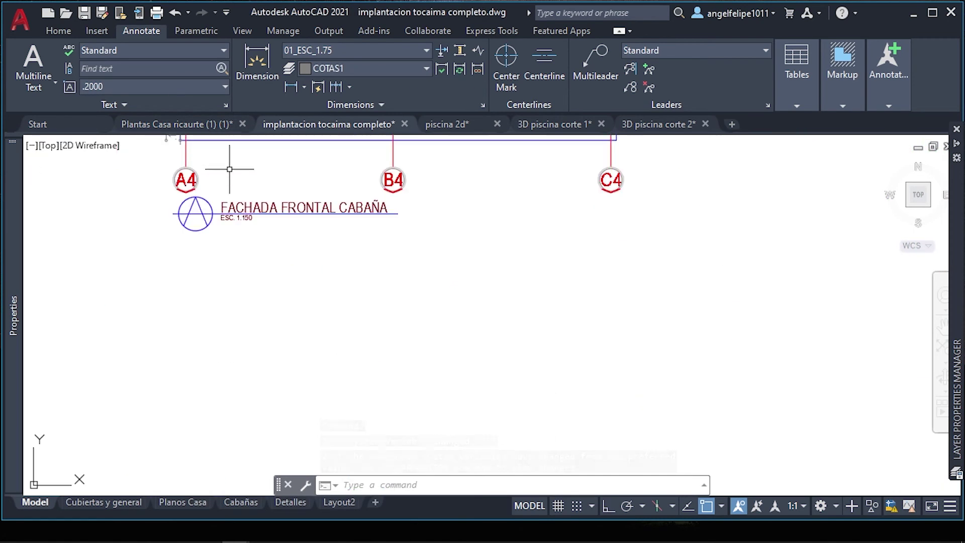
click(301, 207)
click(371, 275)
click(657, 124)
click(452, 125)
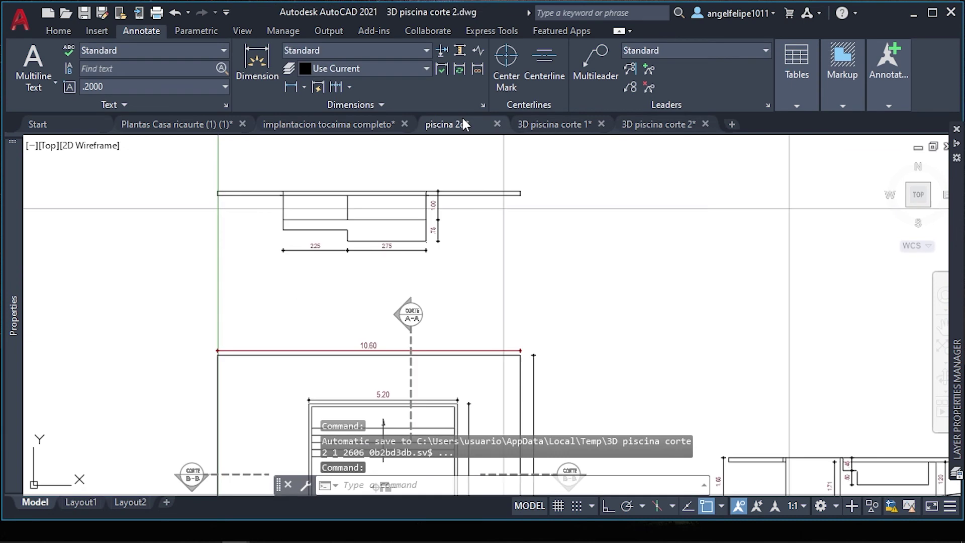
key(ctrl+v)
key(Escape)
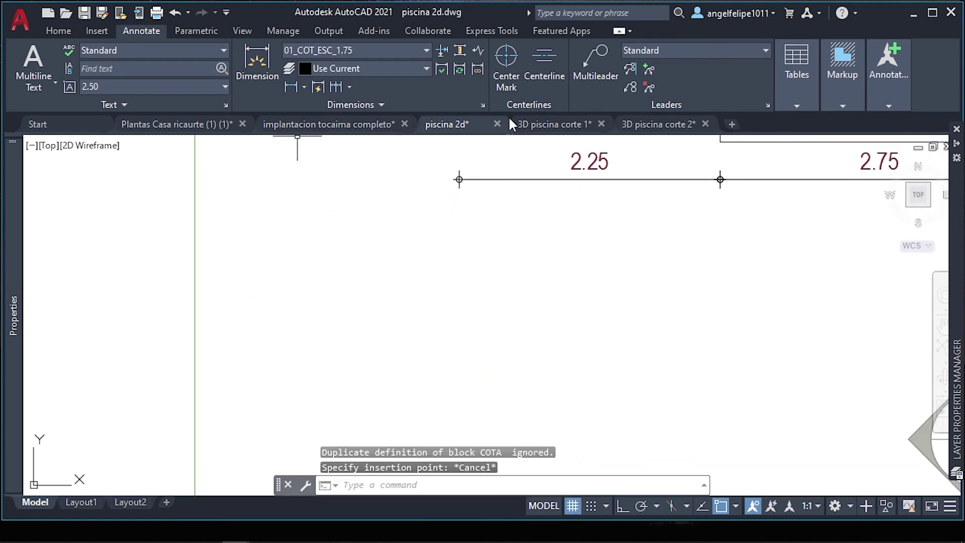
Copy the CORTE CABAÑA B-B title from implantacion tocaima completo and paste it into piscina 2d
click(329, 125)
scroll(358, 299, down, 3)
scroll(642, 267, up, 4)
scroll(540, 415, up, 4)
click(28, 342)
click(211, 289)
key(ctrl+c)
click(447, 125)
scroll(369, 255, up, 3)
key(ctrl+v)
Place the pasted title below the 2.25 dimension and blank its scale text to '----'
click(308, 257)
scroll(322, 271, up, 3)
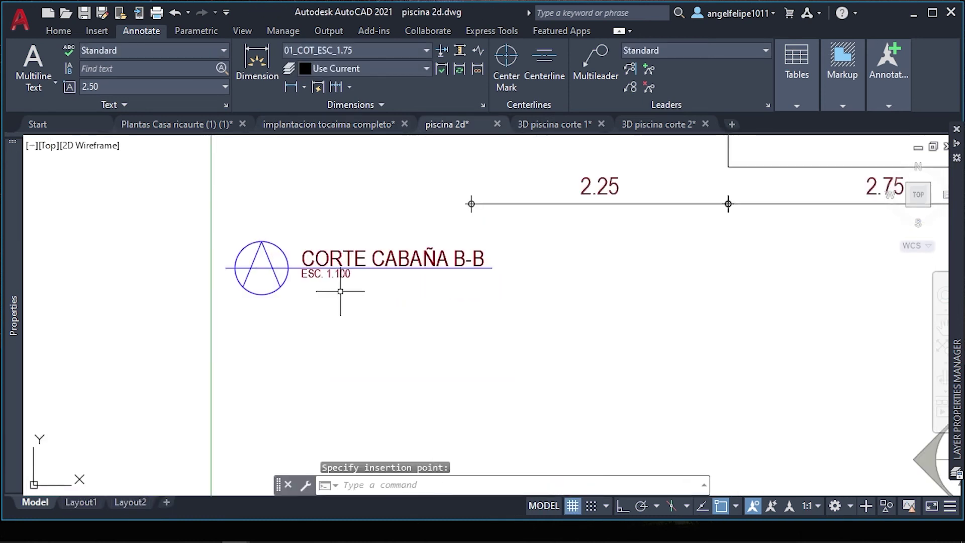
scroll(340, 291, up, 3)
double_click(347, 243)
text(----)
click(407, 243)
click(472, 213)
Change the title text from CABAÑA to PISCINA, making it 'CORTE PISCINA B-B'
double_click(611, 210)
text(PIS)
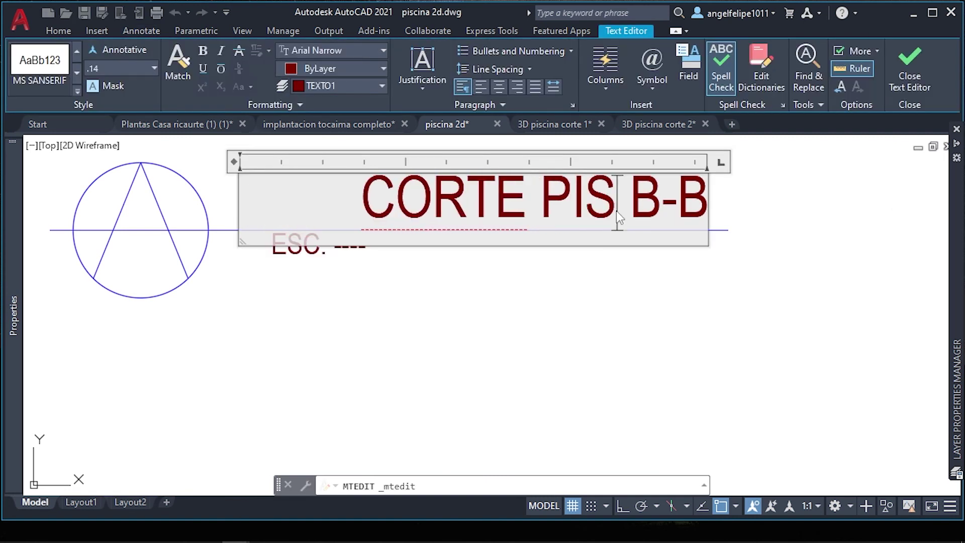
click(623, 281)
scroll(352, 251, down, 3)
scroll(297, 265, up, 3)
Move the scale text so it sits under the title
click(294, 264)
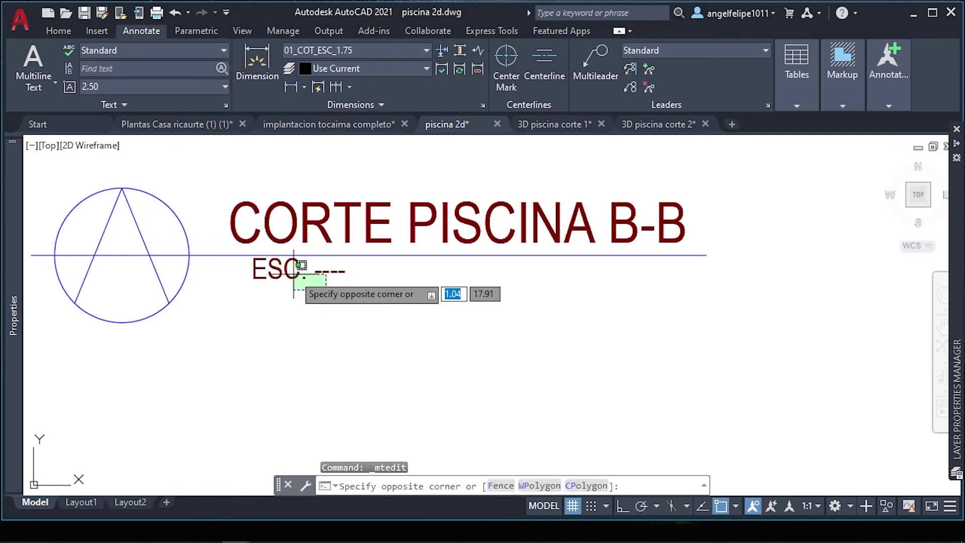
click(352, 333)
click(338, 323)
scroll(308, 312, down, 5)
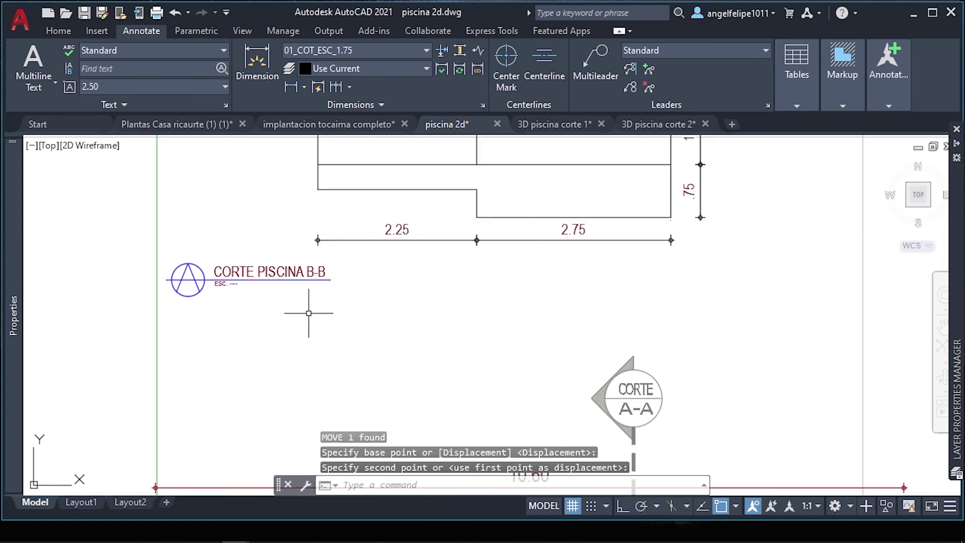
Copy the title label to a spot below the pool section
text(co)
key(Return)
click(188, 296)
scroll(332, 332, down, 3)
scroll(401, 303, up, 3)
scroll(348, 318, down, 2)
click(317, 313)
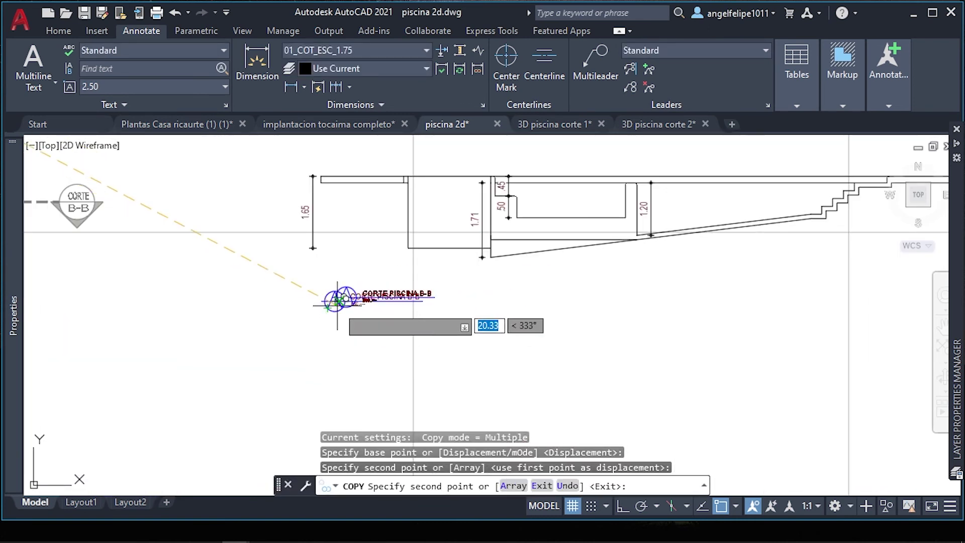
key(Escape)
scroll(360, 298, up, 4)
Rename the copied label to 'CORTE PISCINA A-A'
double_click(578, 287)
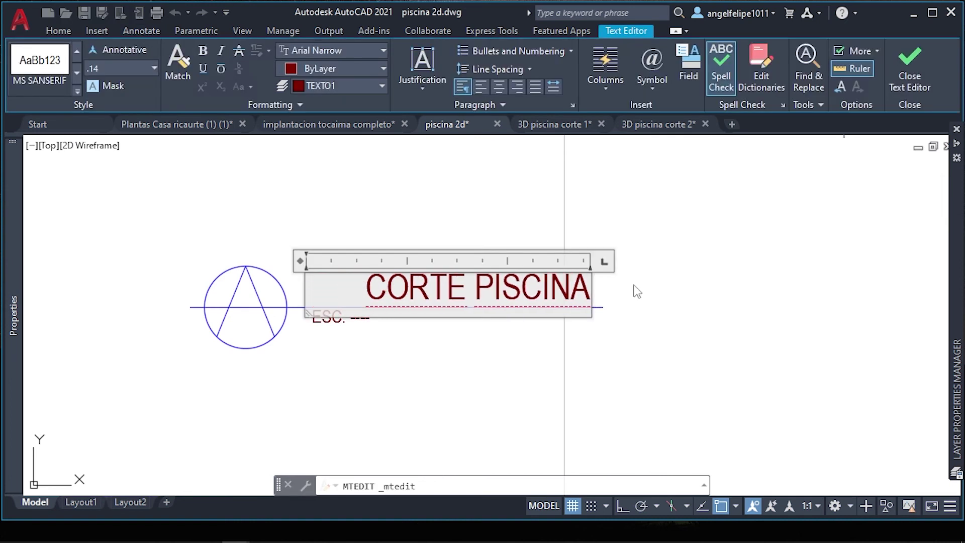
text(A-A)
click(637, 292)
scroll(452, 372, down, 4)
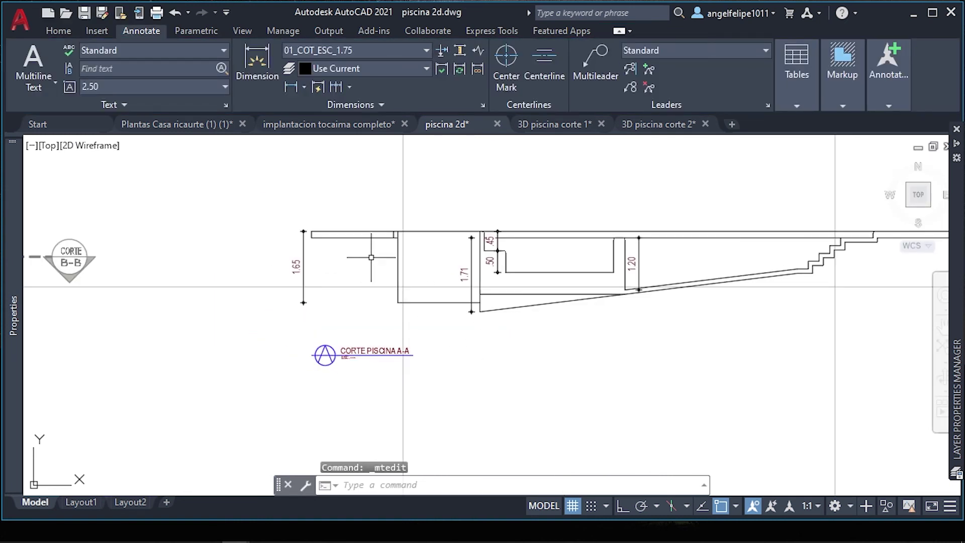
scroll(387, 246, up, 2)
key(Escape)
scroll(389, 236, up, 4)
click(414, 268)
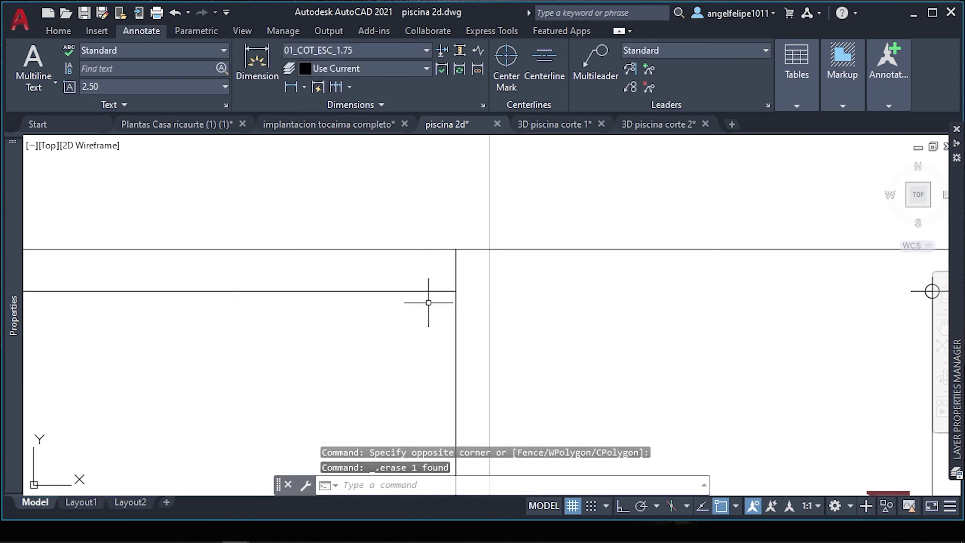
Select the left box's outline lines and join them into a single polyline
scroll(672, 218, down, 2)
drag(671, 218, 197, 264)
scroll(422, 233, up, 2)
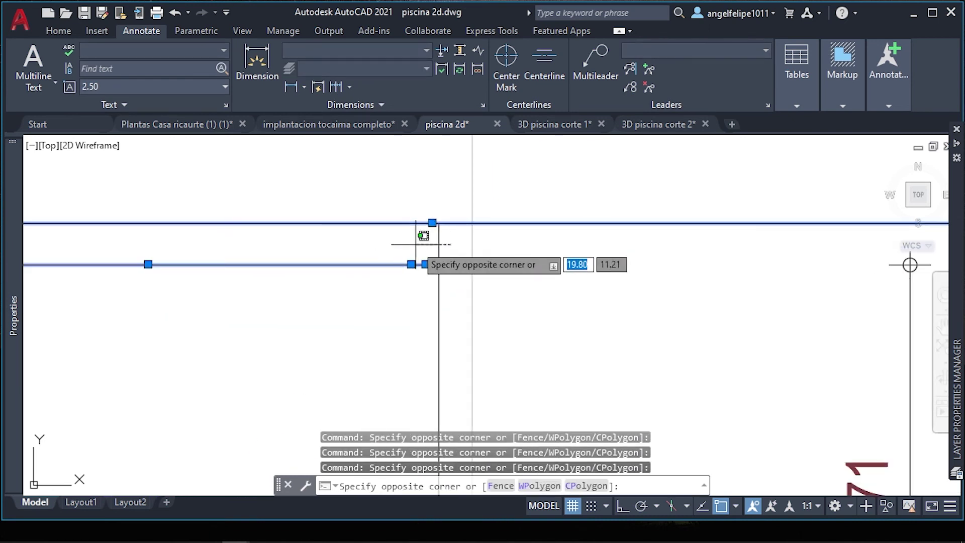
scroll(422, 233, down, 4)
click(440, 184)
click(437, 199)
click(435, 241)
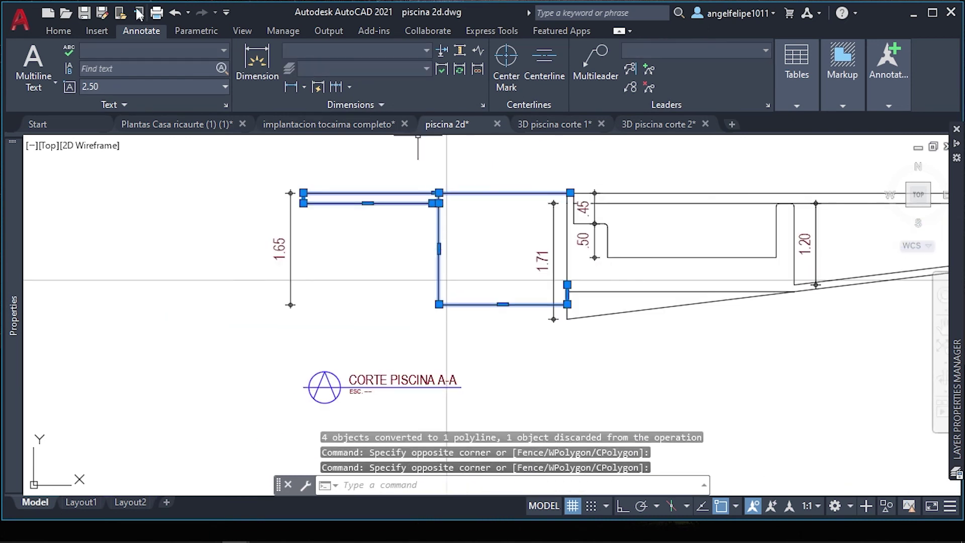
Check the Lineweight list, clear the selection and recentre the pool plan
click(58, 31)
click(685, 91)
click(727, 140)
click(779, 276)
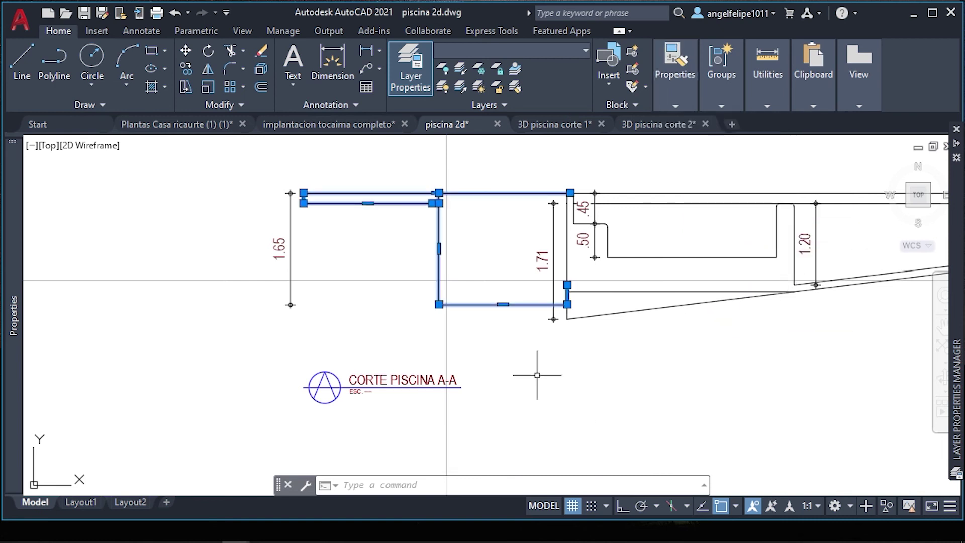
key(Escape)
key(Escape)
scroll(394, 307, down, 6)
middle_drag(268, 360, 405, 318)
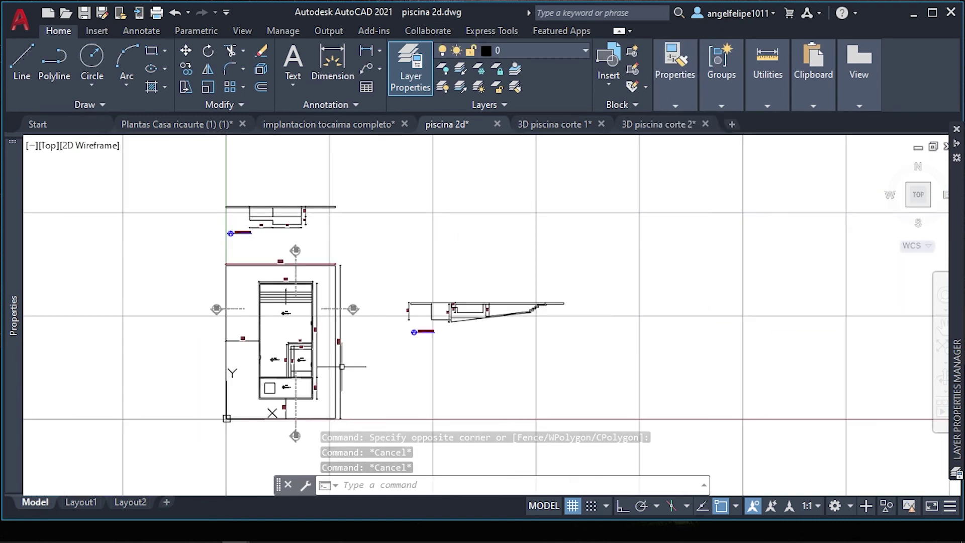
scroll(232, 290, up, 2)
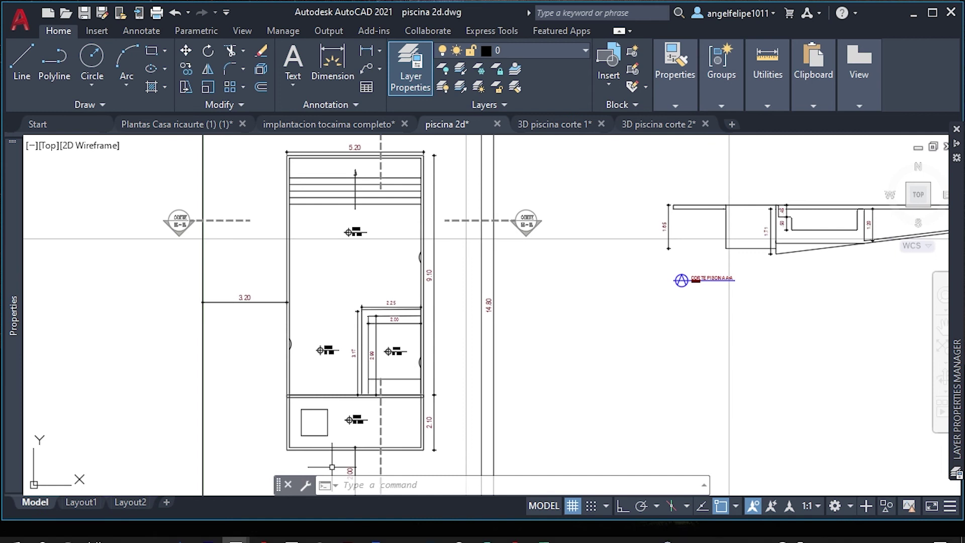
click(431, 532)
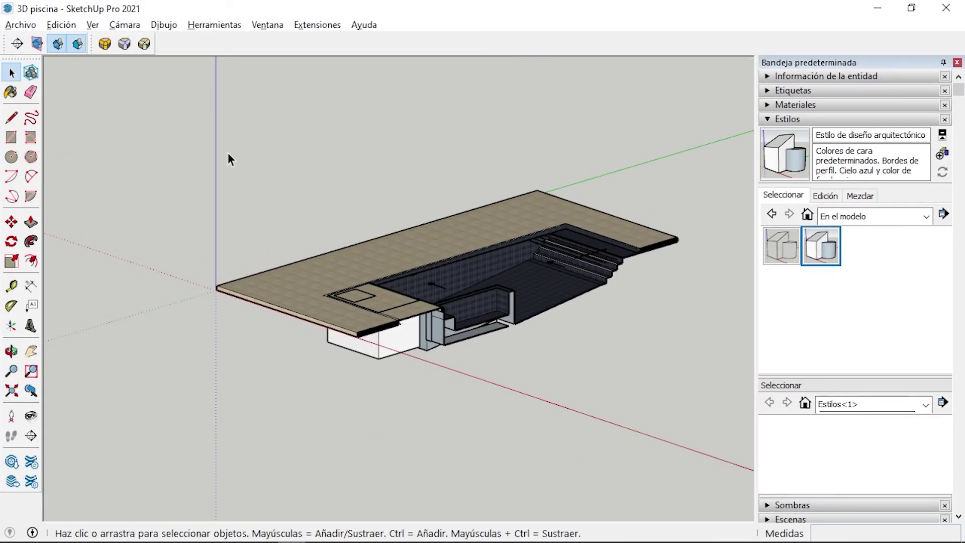
Unlock the pool component through Entity Info and deselect it
click(423, 232)
click(825, 76)
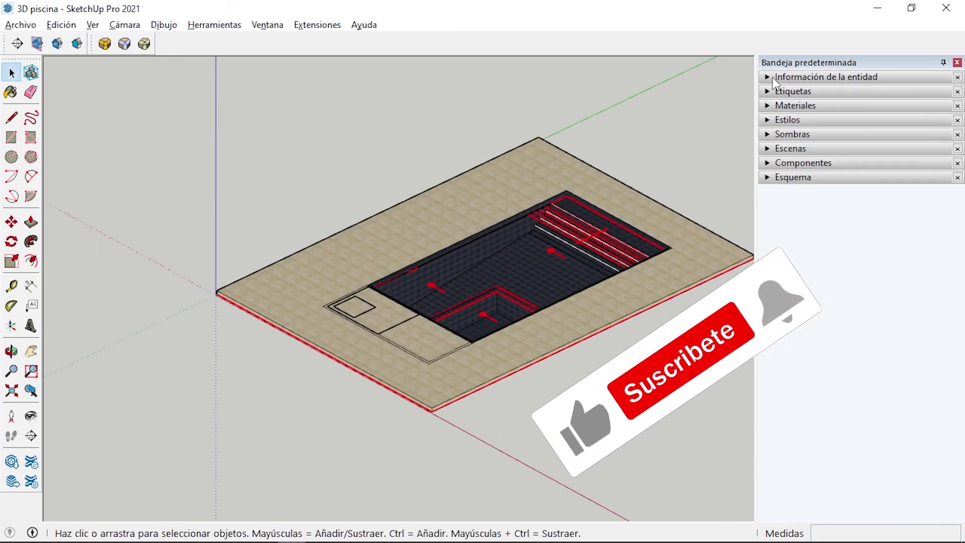
click(878, 174)
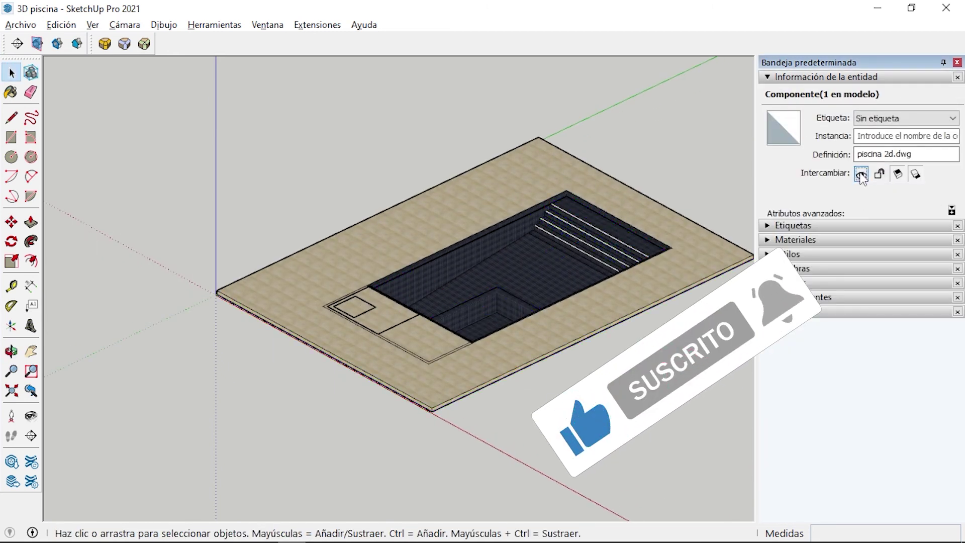
click(632, 306)
Switch the camera to Perspective and orbit to look down into the tiled pool
middle_drag(631, 306, 352, 271)
click(124, 24)
click(146, 115)
mouse_move(400, 297)
middle_down()
mouse_move(336, 326)
mouse_move(330, 295)
mouse_move(312, 276)
mouse_move(538, 288)
mouse_move(233, 284)
mouse_move(424, 286)
mouse_move(366, 280)
mouse_move(487, 183)
mouse_move(616, 189)
mouse_move(411, 297)
mouse_move(269, 286)
mouse_move(352, 242)
mouse_move(360, 289)
mouse_move(355, 280)
mouse_move(694, 278)
mouse_move(354, 379)
mouse_move(294, 327)
mouse_move(417, 371)
mouse_move(496, 348)
mouse_move(361, 223)
mouse_move(373, 326)
middle_up()
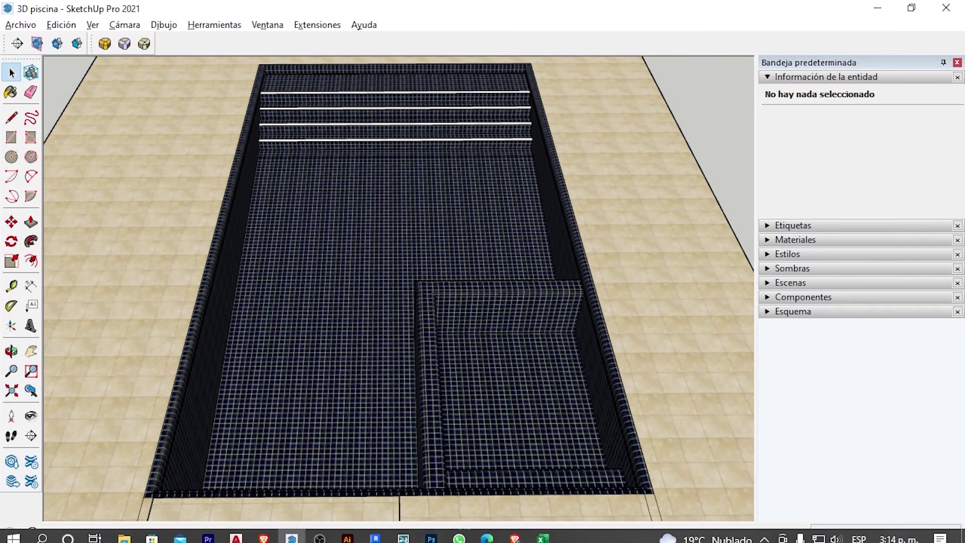